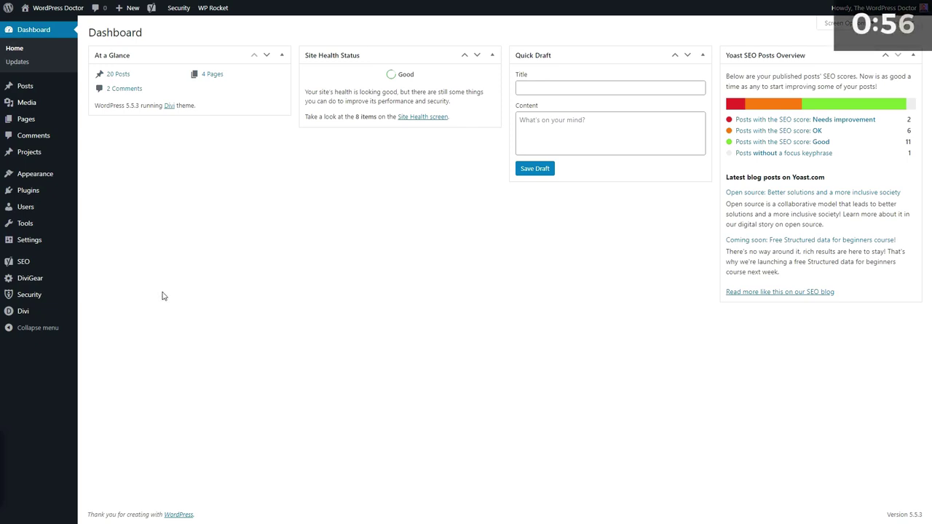
- Open the Integration settings in Divi Theme Options and paste the Google Analytics global site tag into the head code field
mouse_move(73, 315)
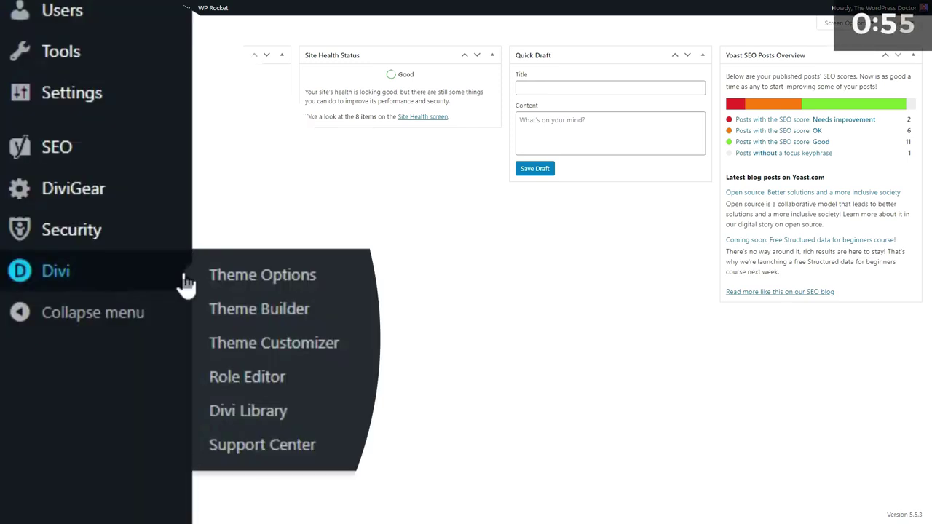
left_click(267, 280)
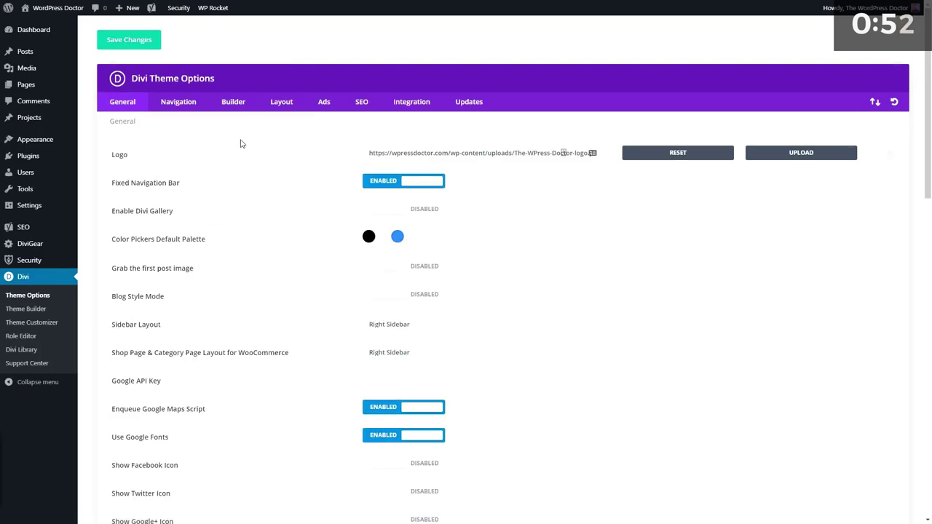
left_click(412, 102)
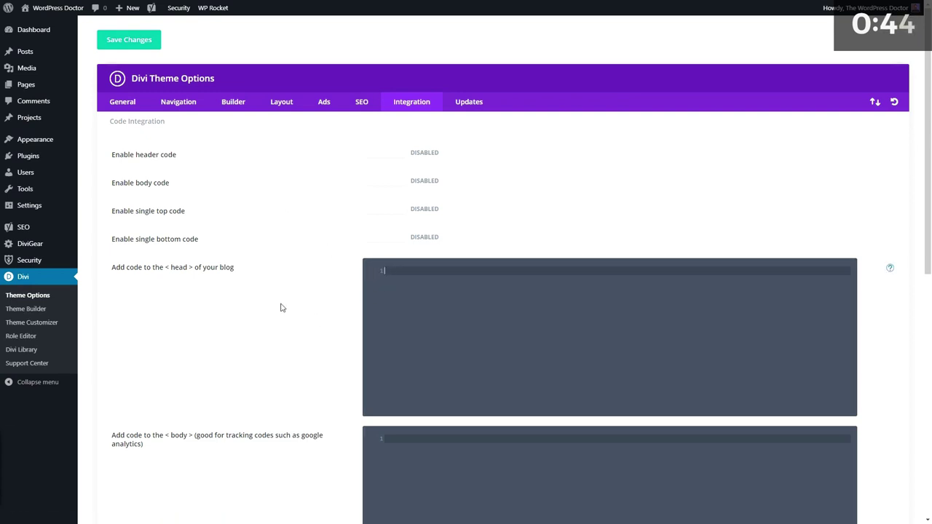
key("ctrl+v")
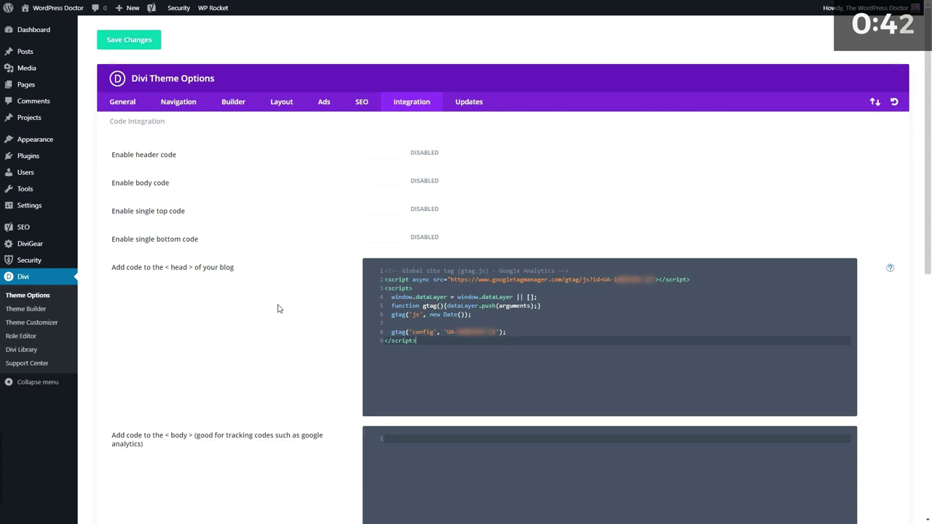
- Compare the body code field's tracking hint with the Google Analytics instruction on where to place the global site tag
left_click_drag(192, 438, 209, 449)
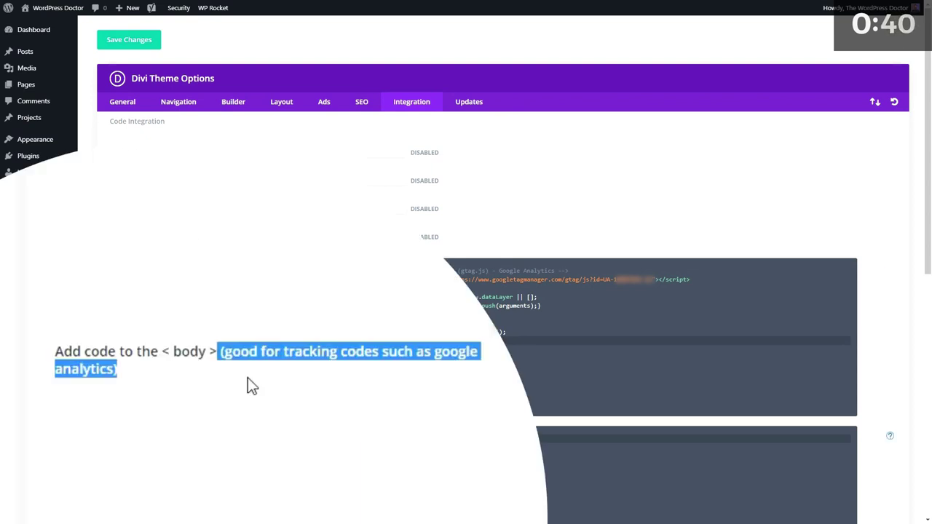
left_click_drag(149, 351, 216, 352)
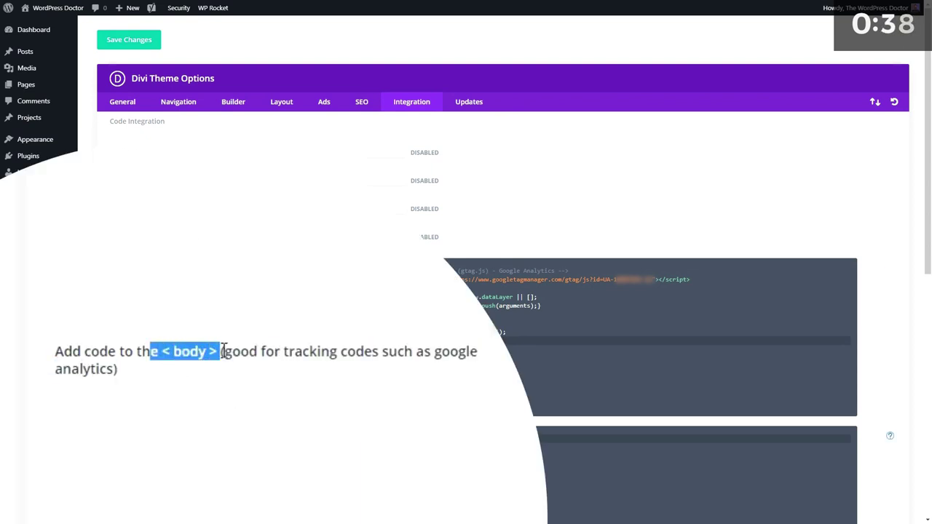
left_click_drag(165, 267, 199, 268)
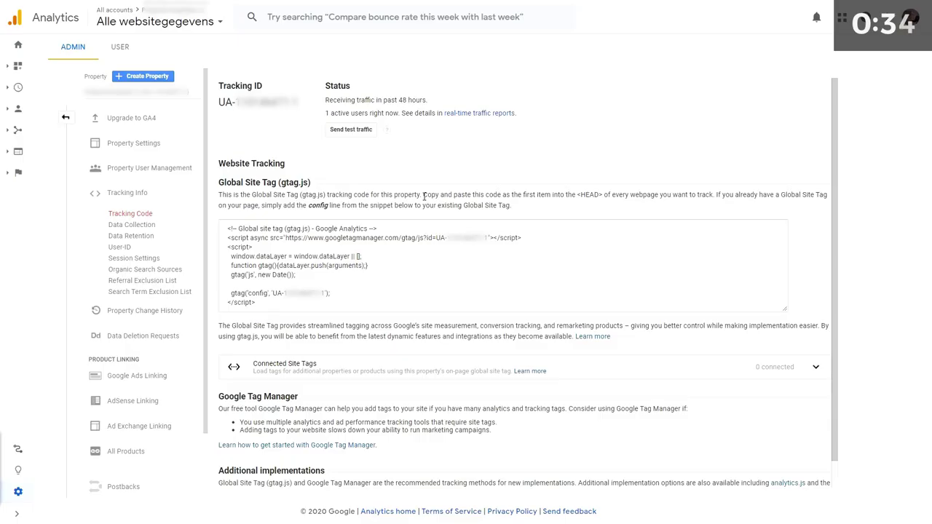
left_click_drag(423, 196, 902, 198)
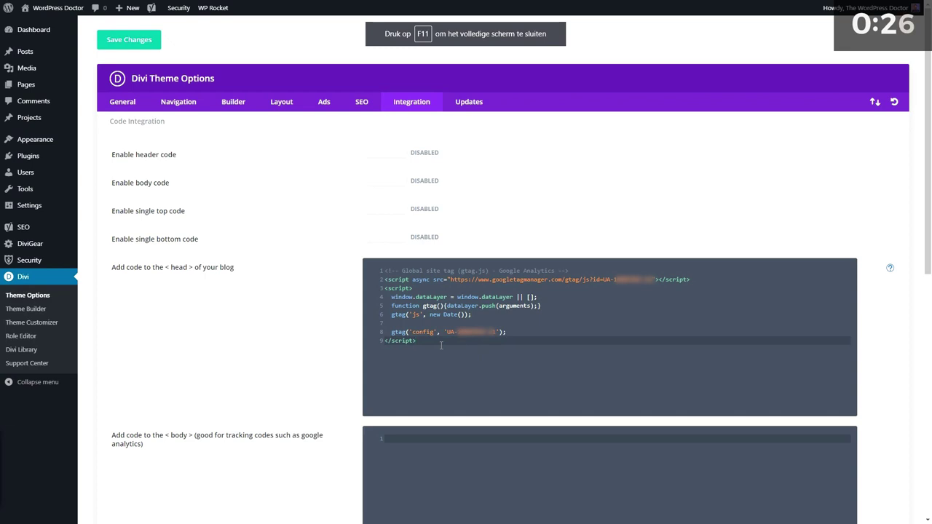
- Enable header code and review the code fields for the head, body, top of posts and bottom of posts
left_click(394, 159)
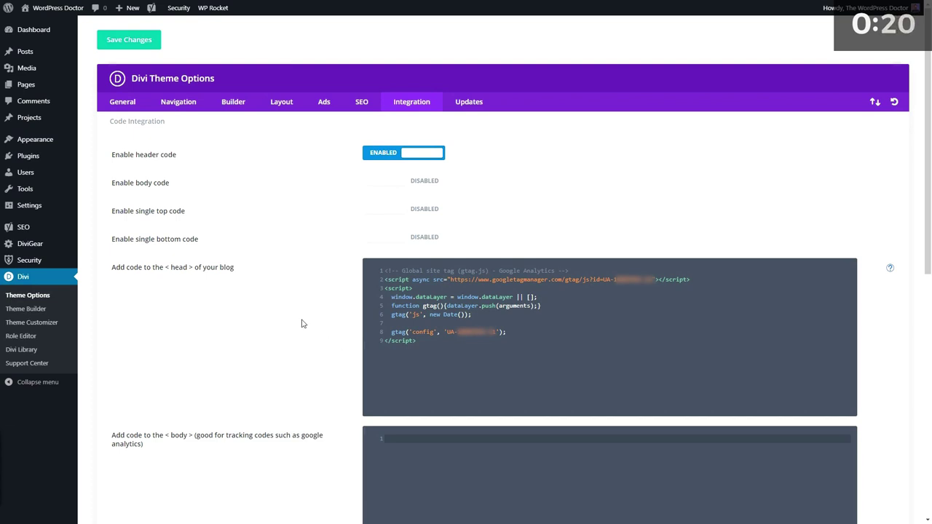
scroll(283, 335, "down", 2)
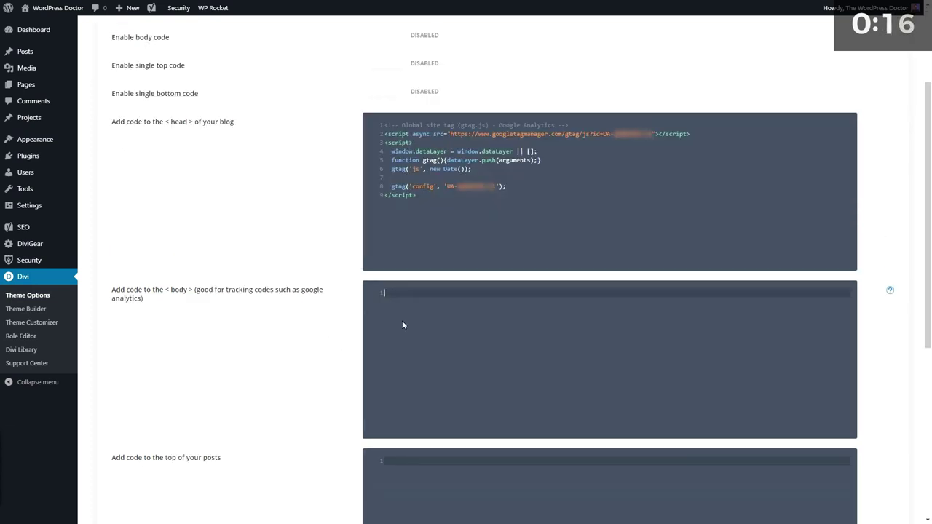
scroll(402, 321, "down", 4)
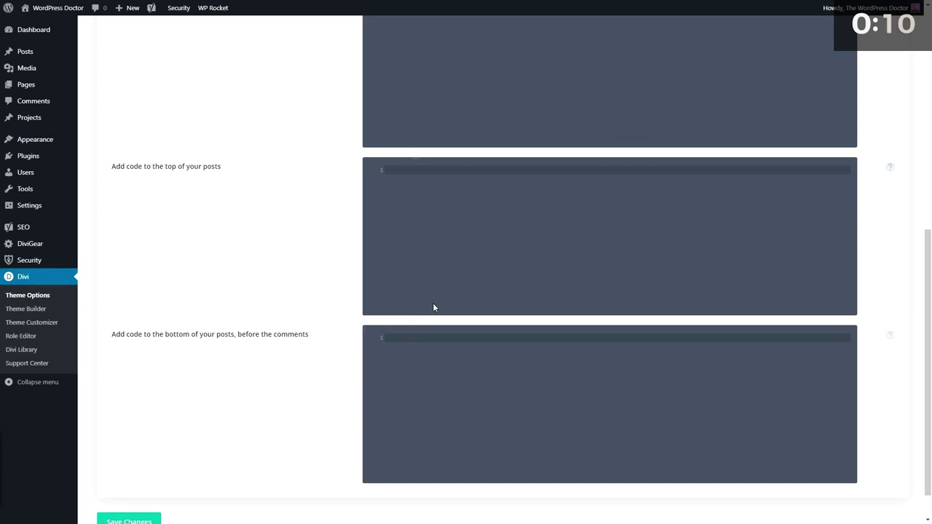
left_click(297, 336)
scroll(406, 333, "up", 4)
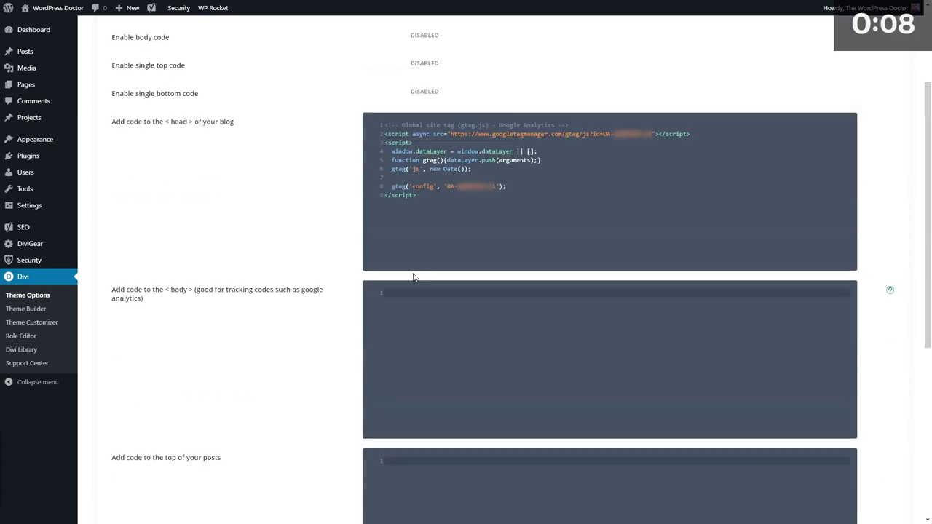
left_click(433, 206)
scroll(433, 207, "up", 2)
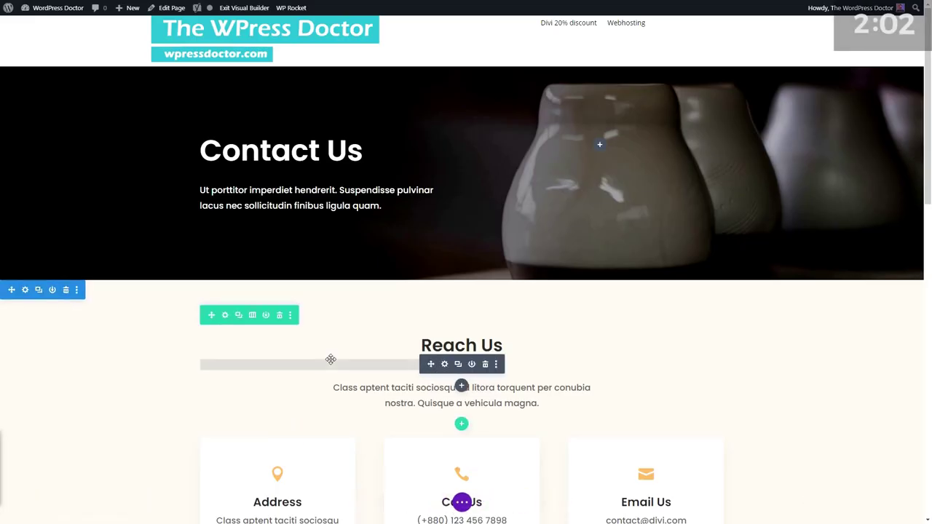
- Switch the Contact Us page preview to Phone View and review the device presets and mobile layout
left_click_drag(331, 359, 331, 361)
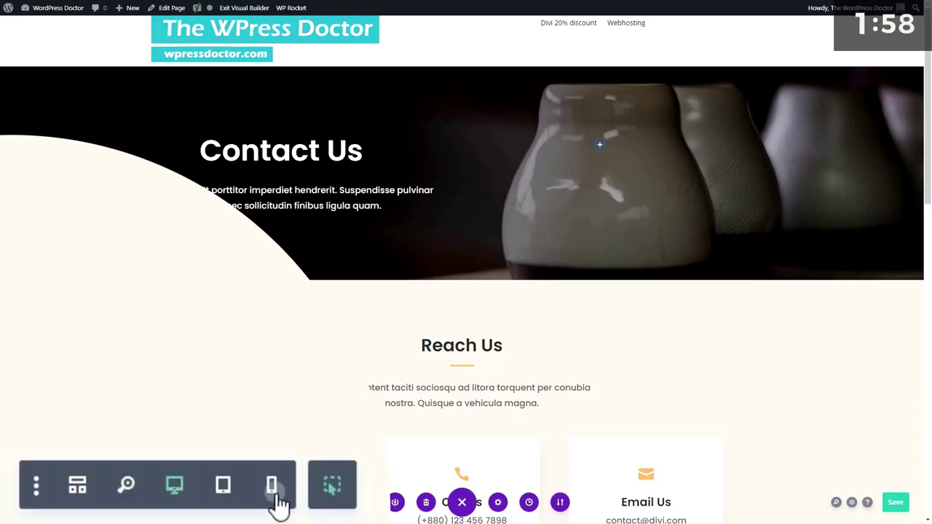
left_click(274, 489)
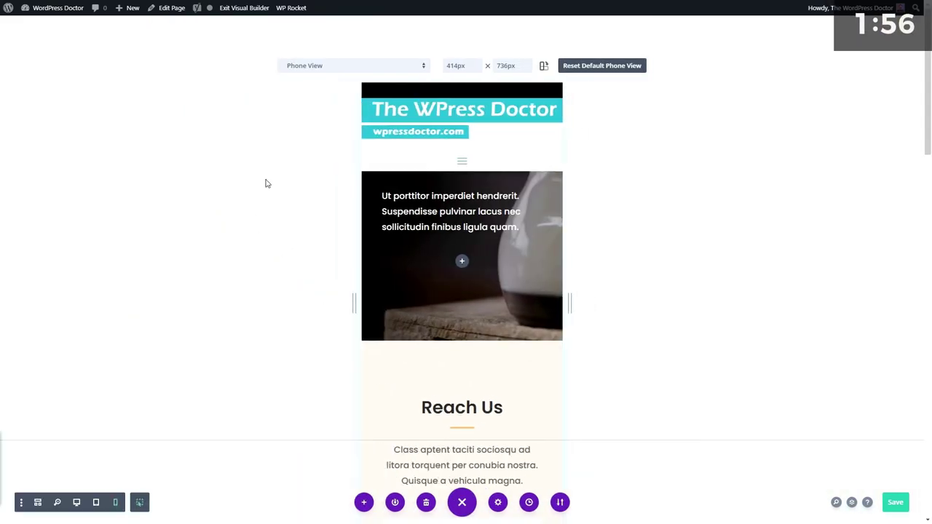
left_click(328, 67)
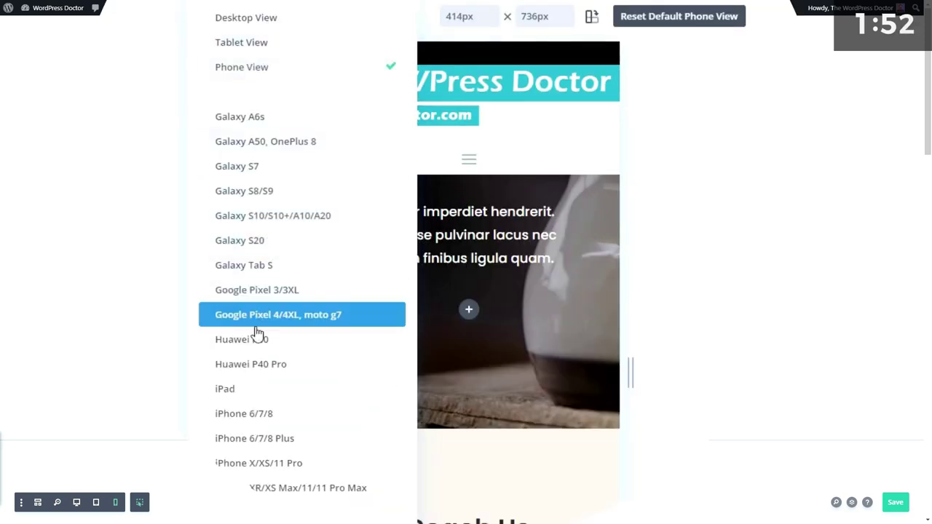
left_click(281, 441)
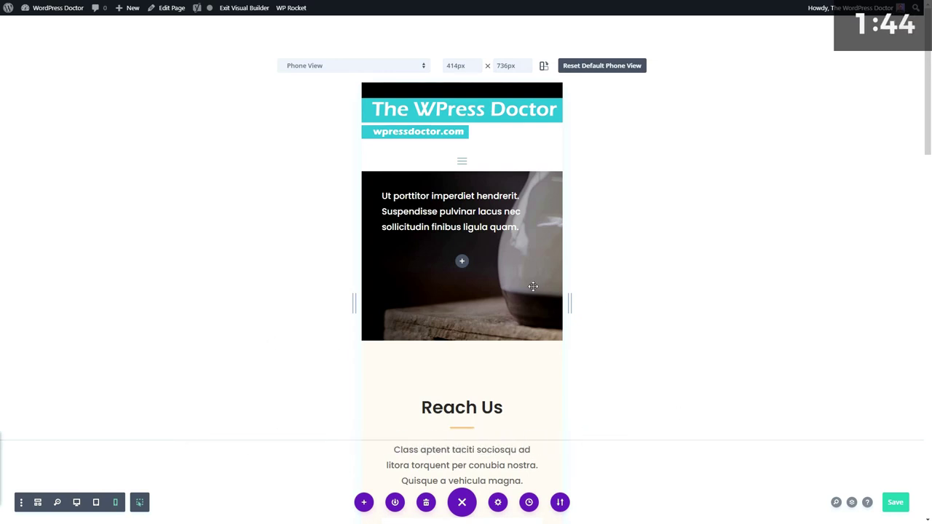
scroll(485, 259, "down", 3)
scroll(484, 261, "up", 3)
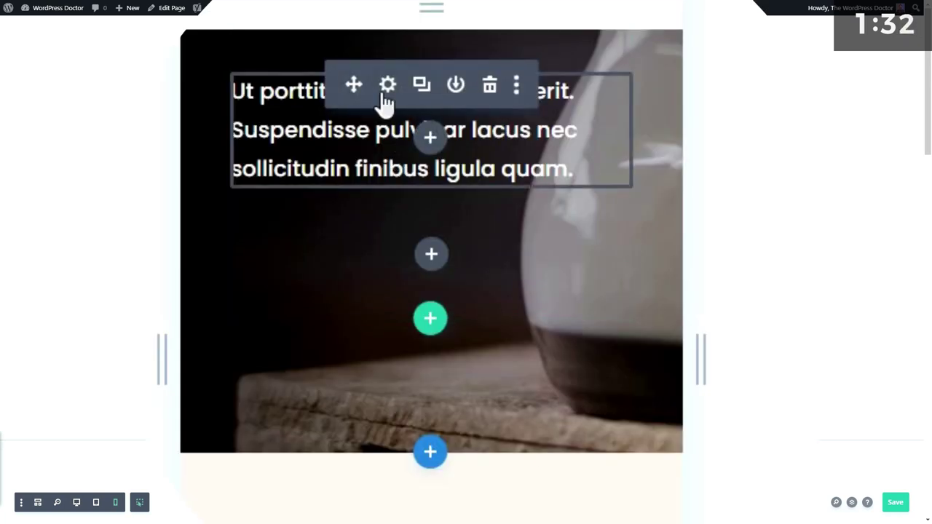
- Give the header text module a phone-specific body reading "For mobile devices only." and save the module
left_click(386, 98)
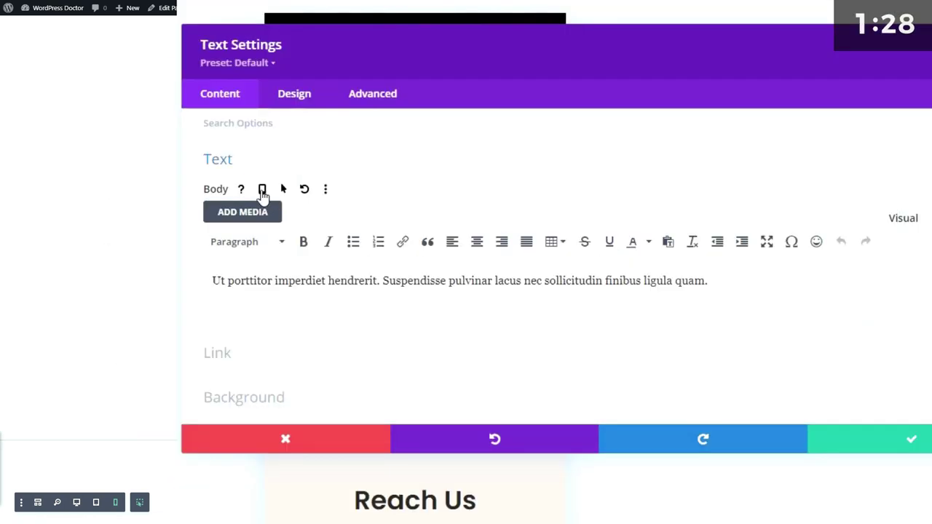
left_click(360, 201)
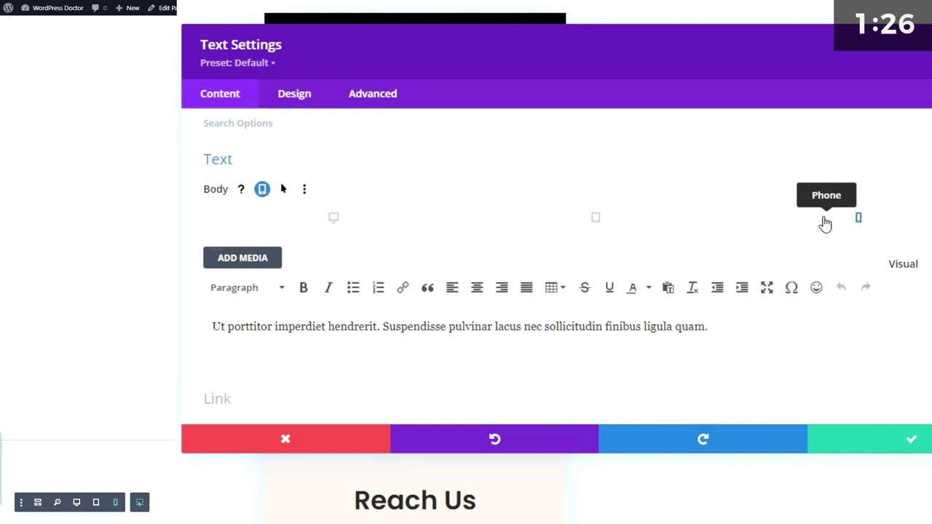
left_click_drag(753, 329, 207, 324)
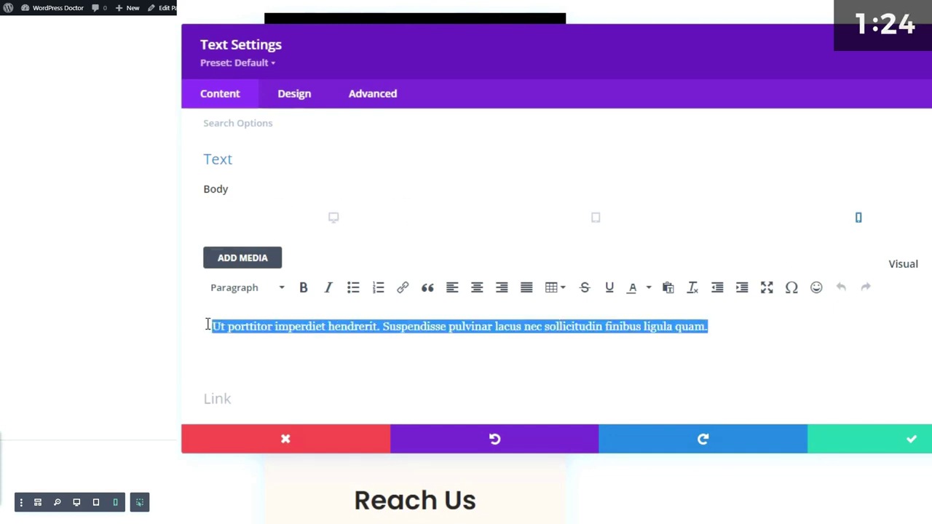
type("For milb")
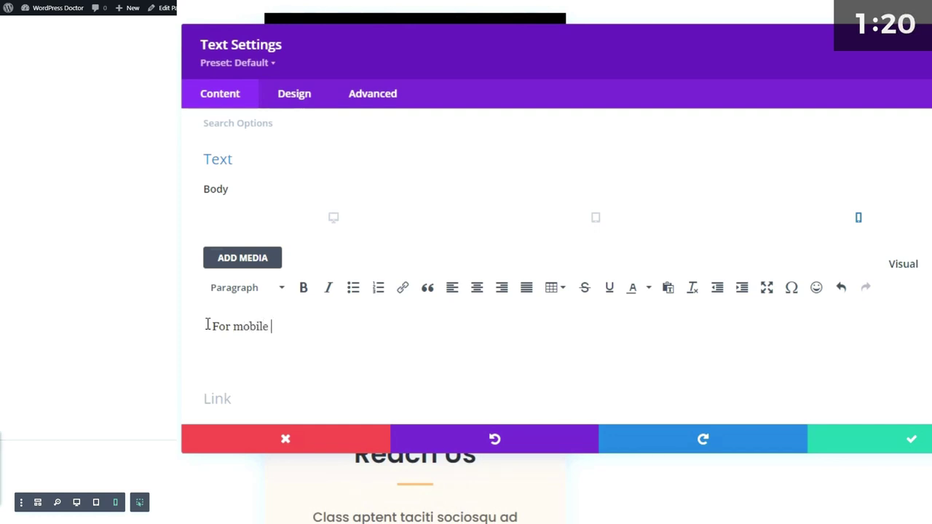
type("dei")
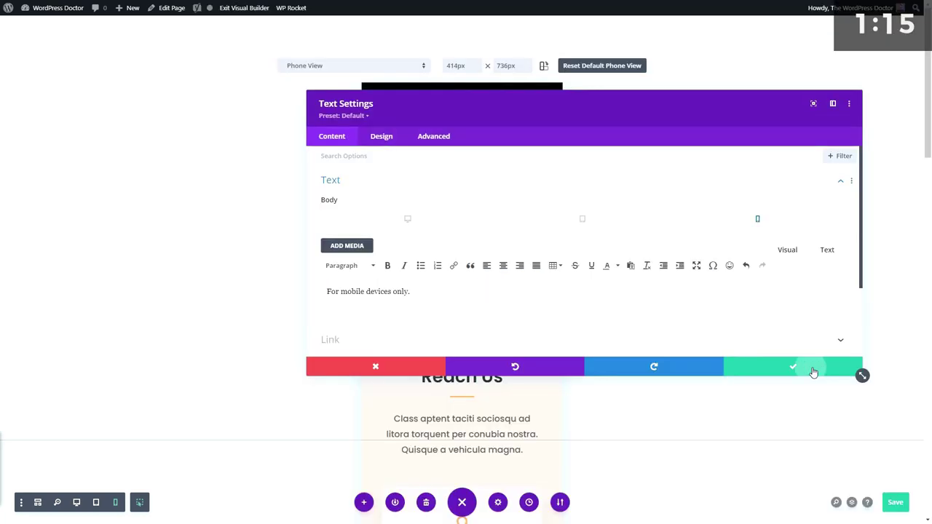
left_click(910, 438)
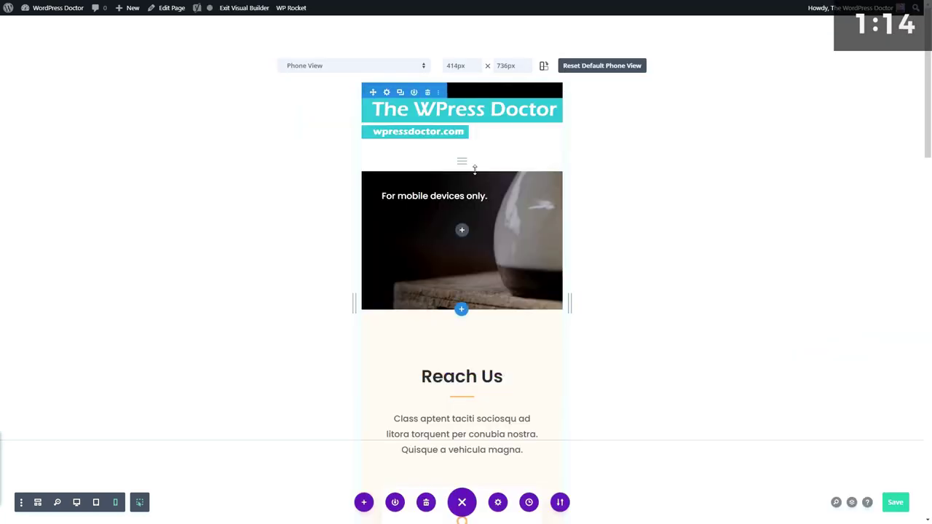
- Check the header text of the Contact Us page in Tablet View and Desktop View
left_click(424, 73)
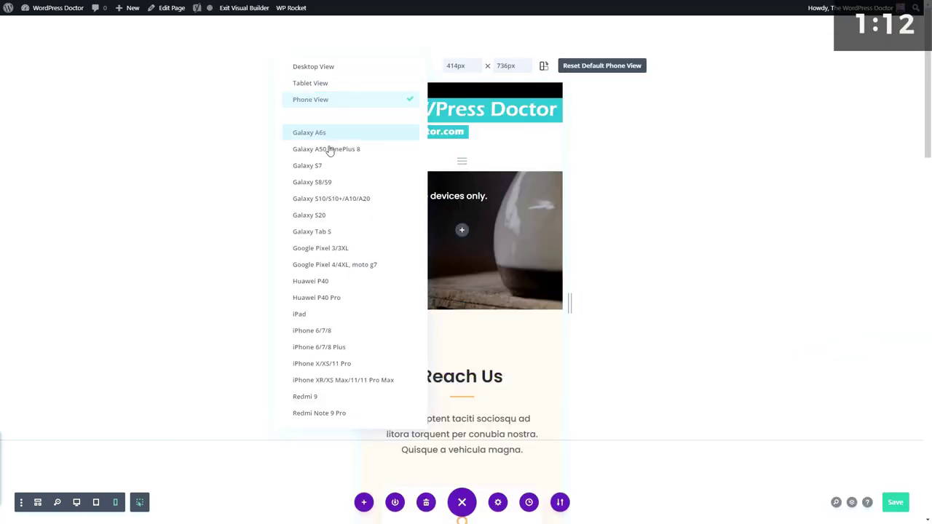
left_click(323, 314)
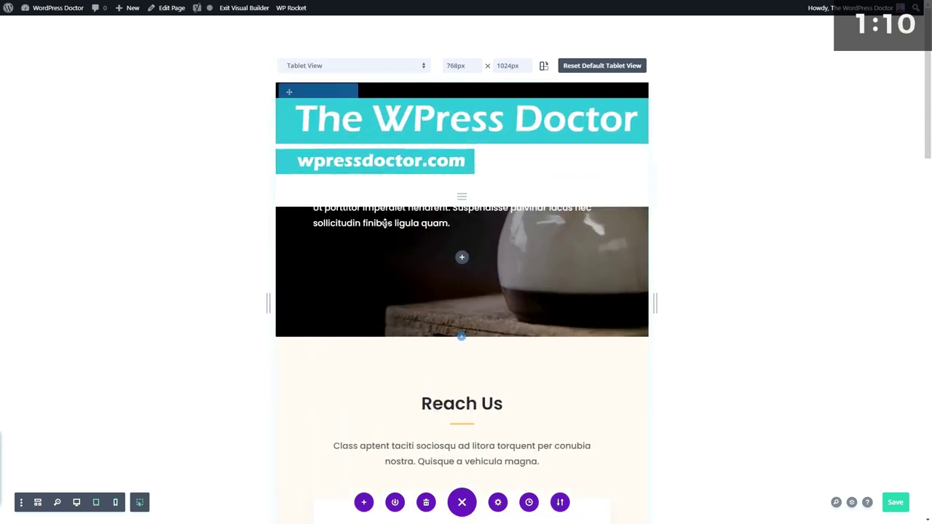
left_click(350, 71)
left_click(343, 81)
left_click(328, 71)
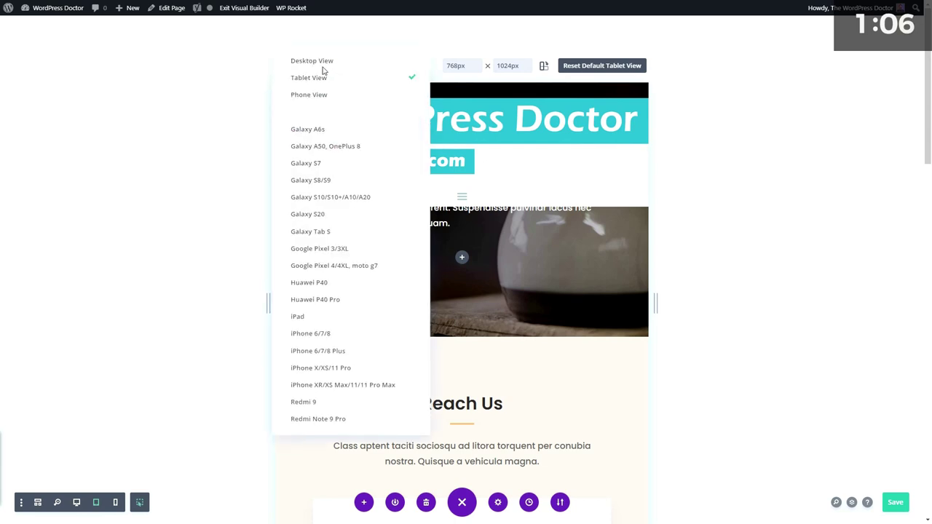
left_click(323, 74)
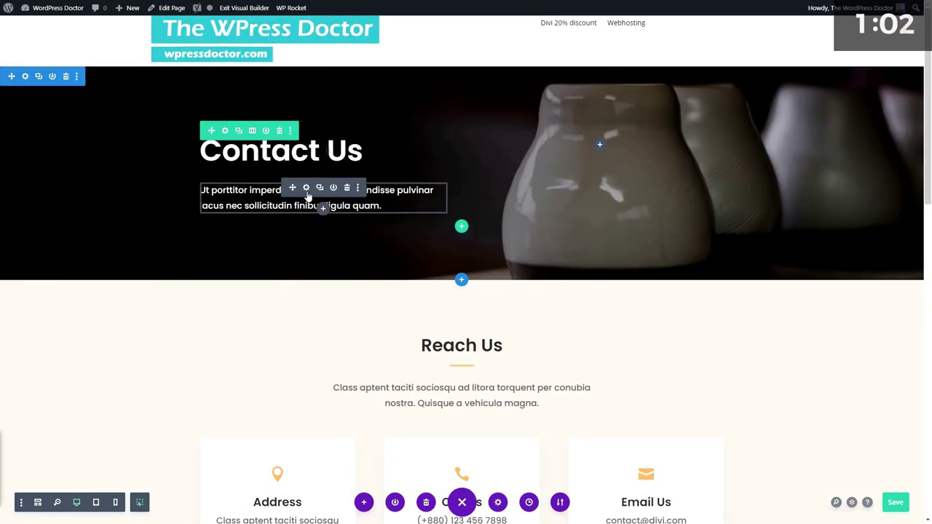
- Reopen the header text module's settings in Phone View, dock them beside the page preview and narrow the docked area
key("ctrl+minus")
key("ctrl+minus")
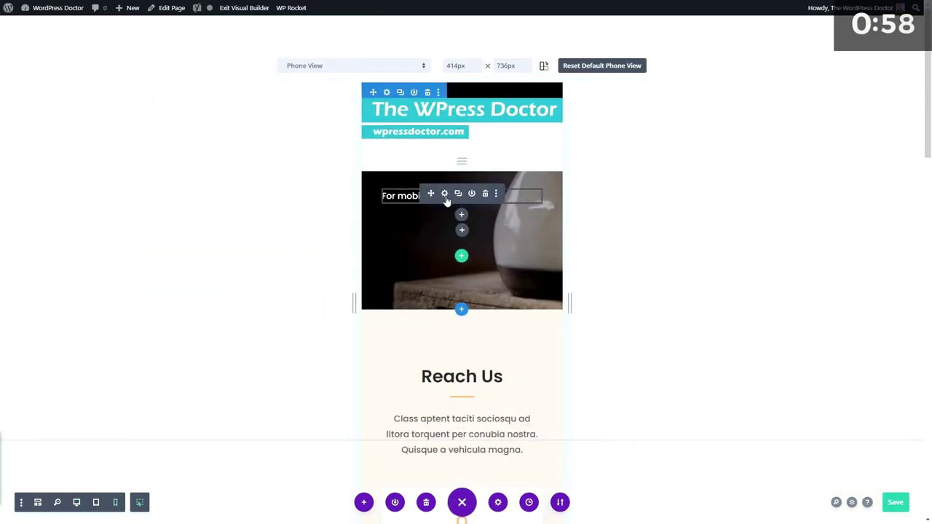
left_click(447, 197)
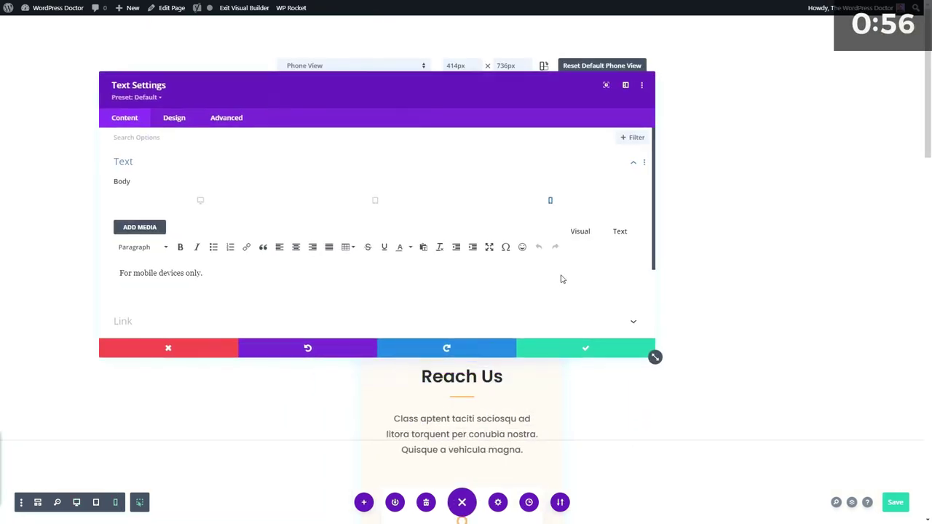
left_click(626, 85)
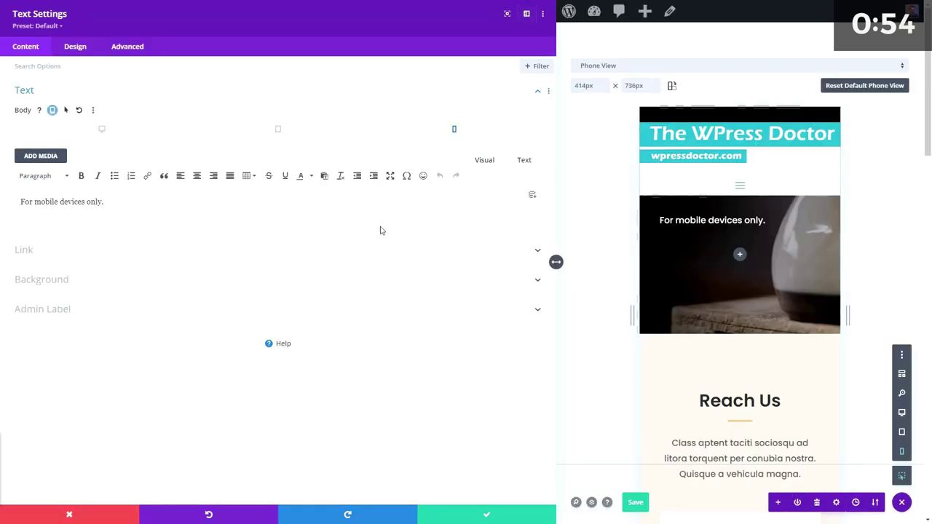
left_click_drag(556, 262, 306, 268)
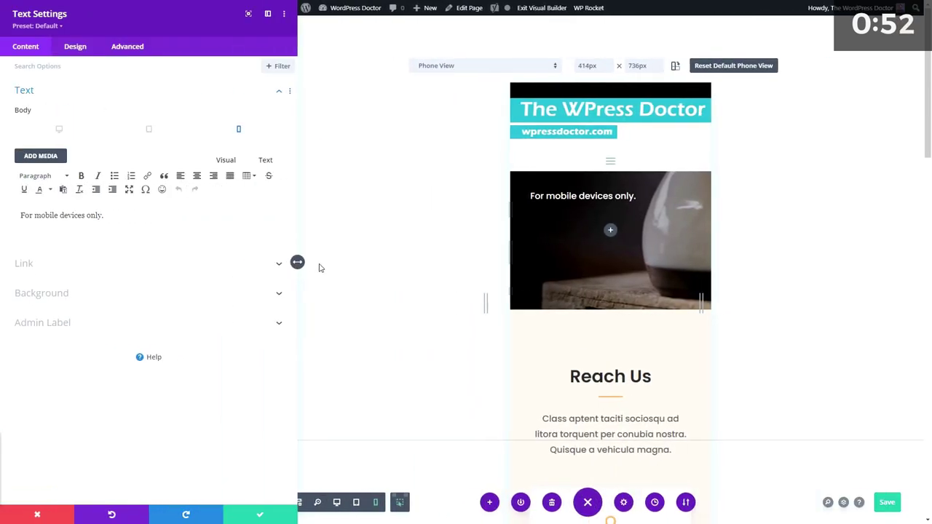
- Enable responsive values for the header text's colour and set the phone text colour to the blue palette swatch
left_click(75, 46)
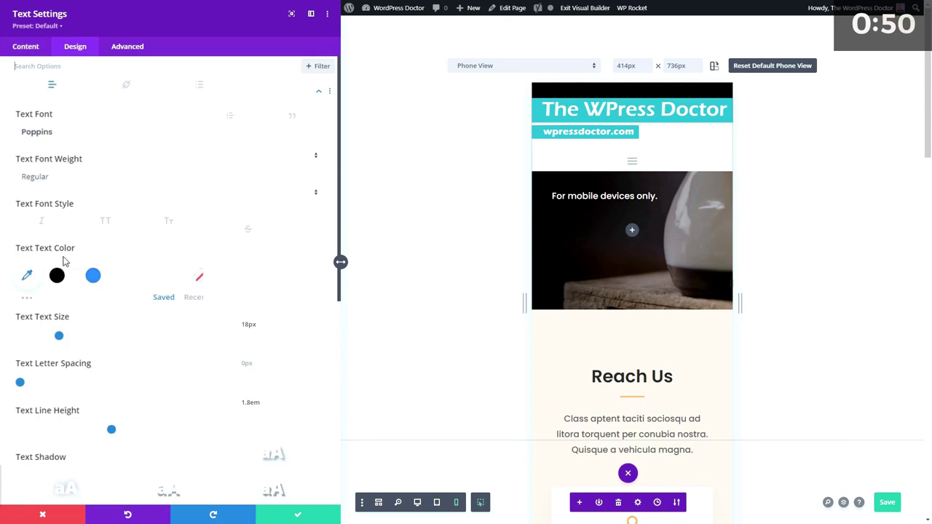
left_click(102, 248)
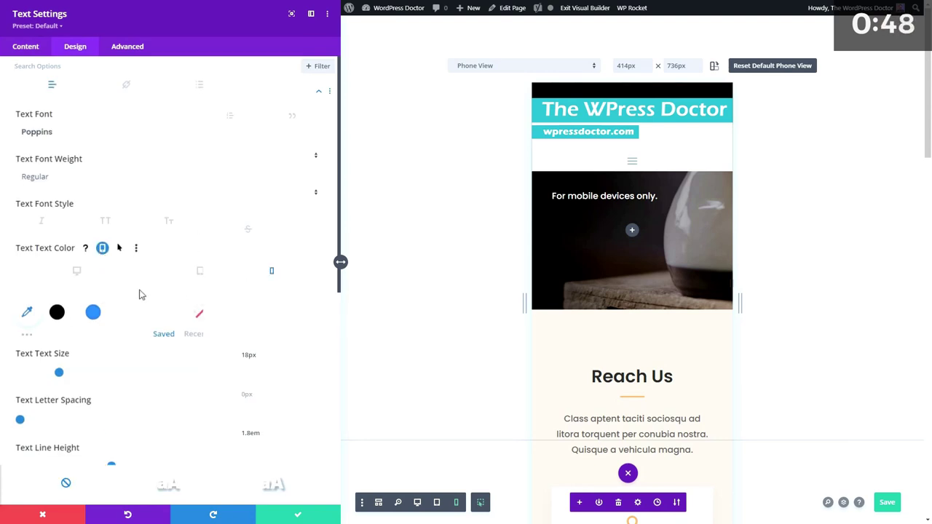
left_click(93, 313)
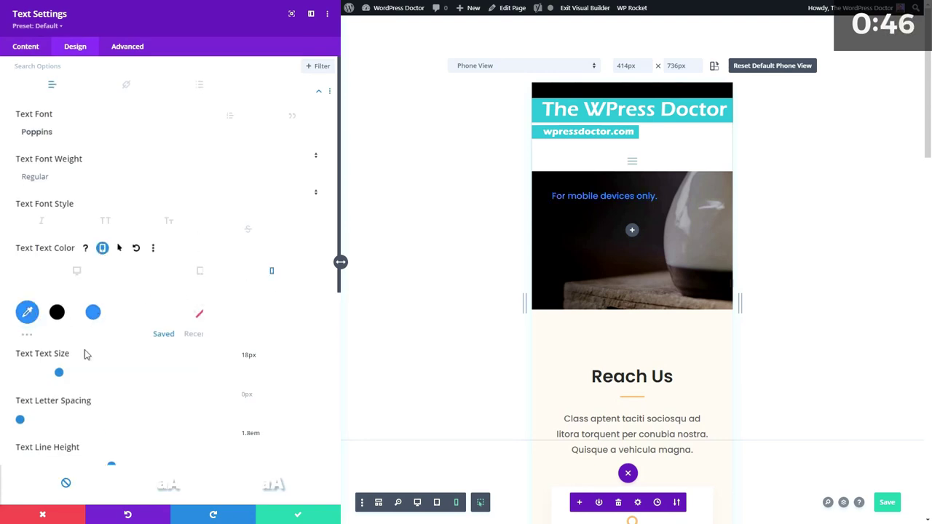
- Enlarge the header text to 45px and give its size responsive values of 20px for desktop and 27px for tablet
left_click_drag(61, 373, 120, 380)
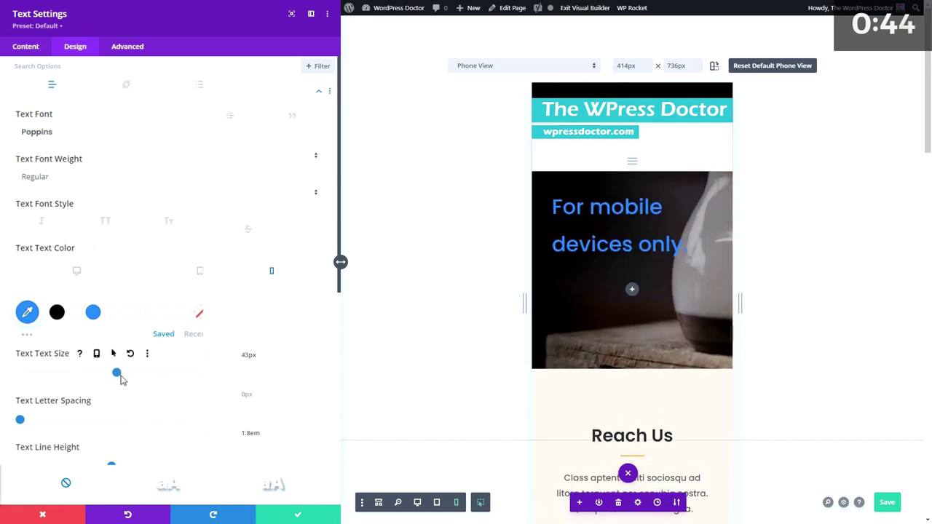
left_click(96, 354)
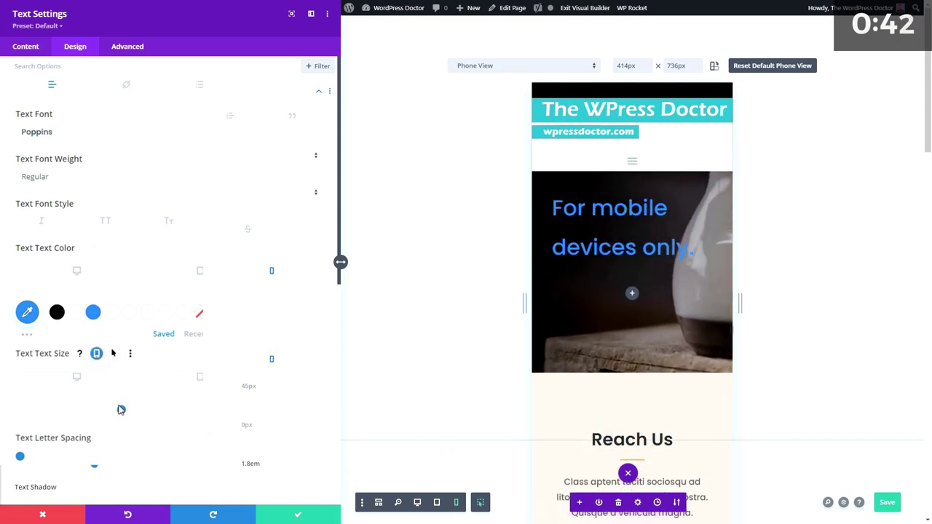
left_click(91, 380)
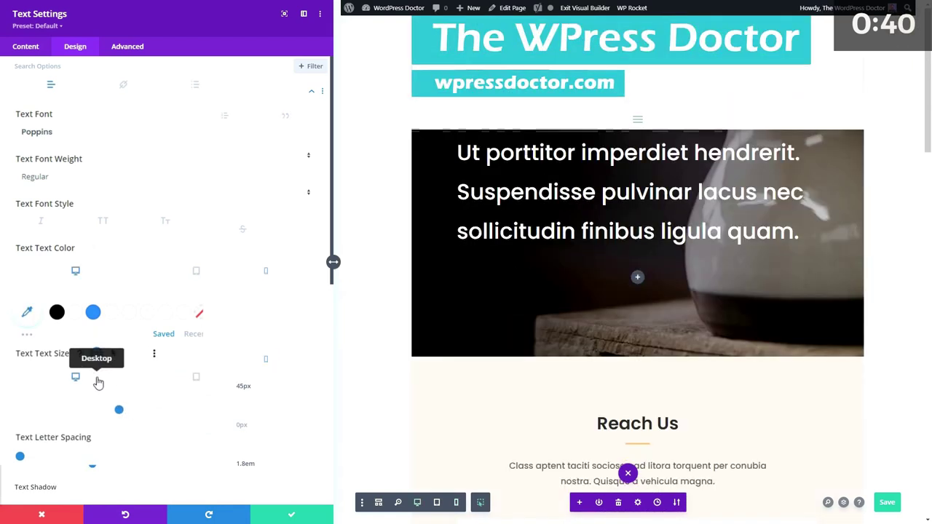
left_click_drag(83, 413, 42, 413)
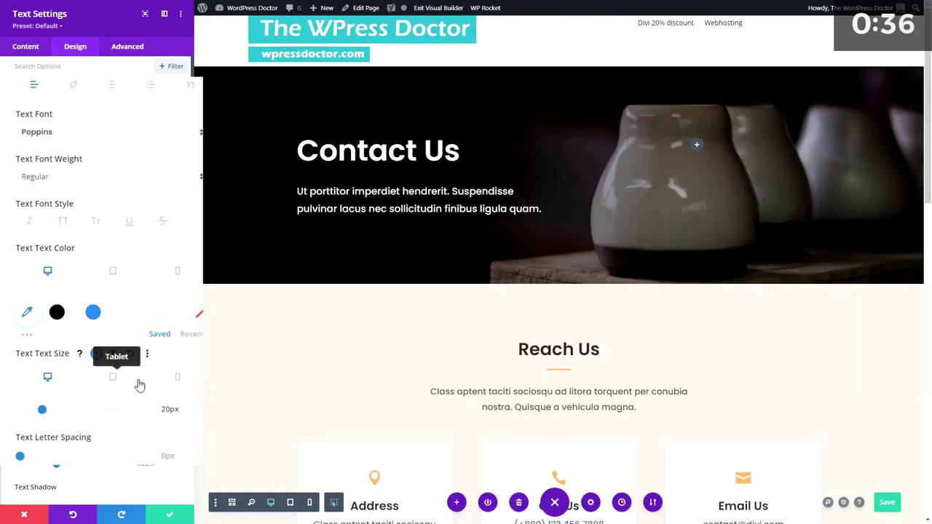
left_click(118, 384)
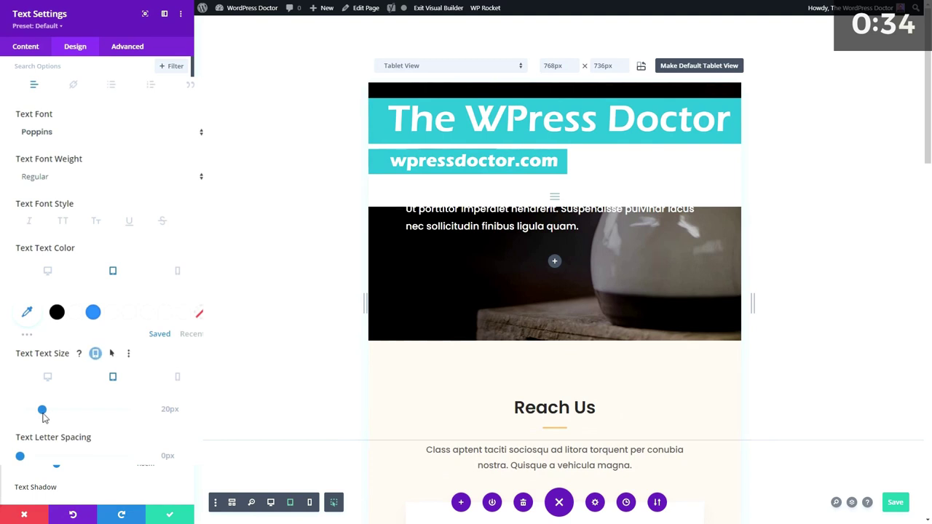
left_click_drag(42, 411, 50, 417)
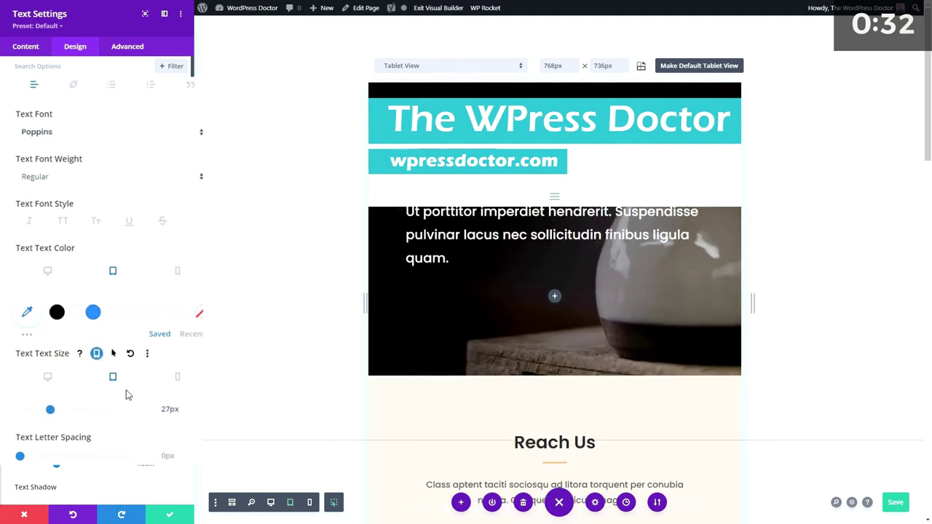
- Set the header text module's top margin to 50px in its spacing settings
left_click(75, 46)
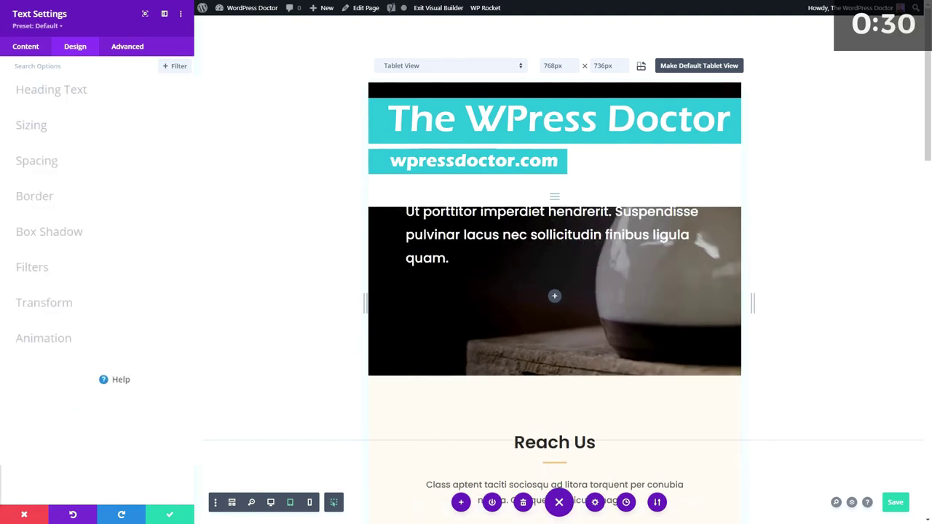
left_click(51, 160)
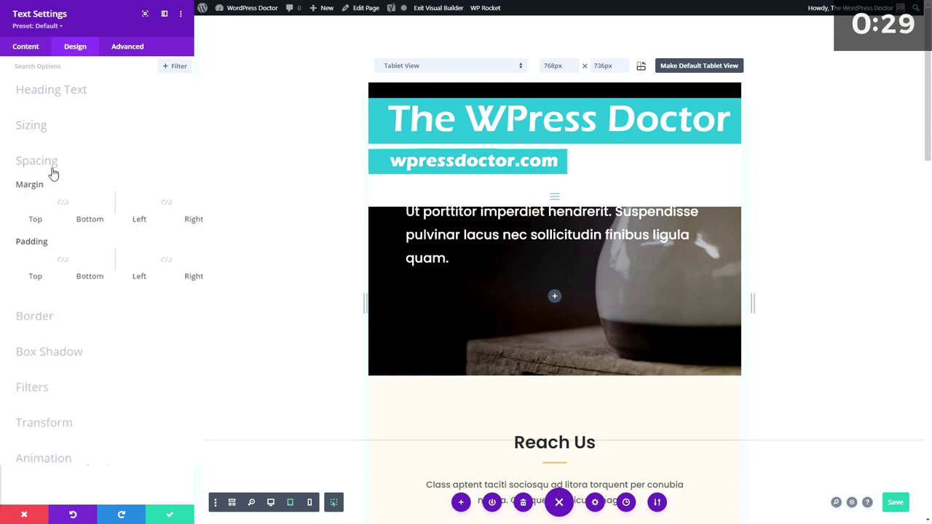
left_click(36, 212)
type("50")
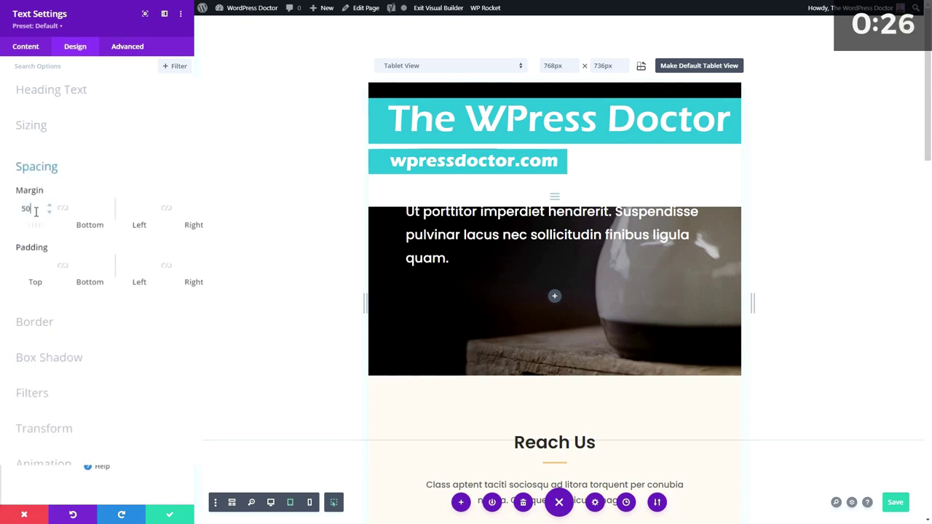
type("px")
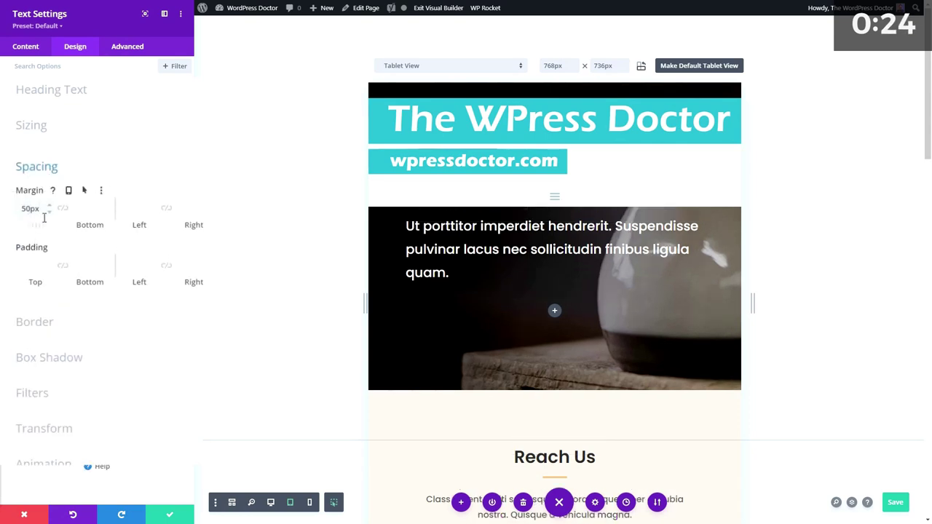
- Enable responsive values for the module's margin and clear the desktop top margin
left_click(70, 191)
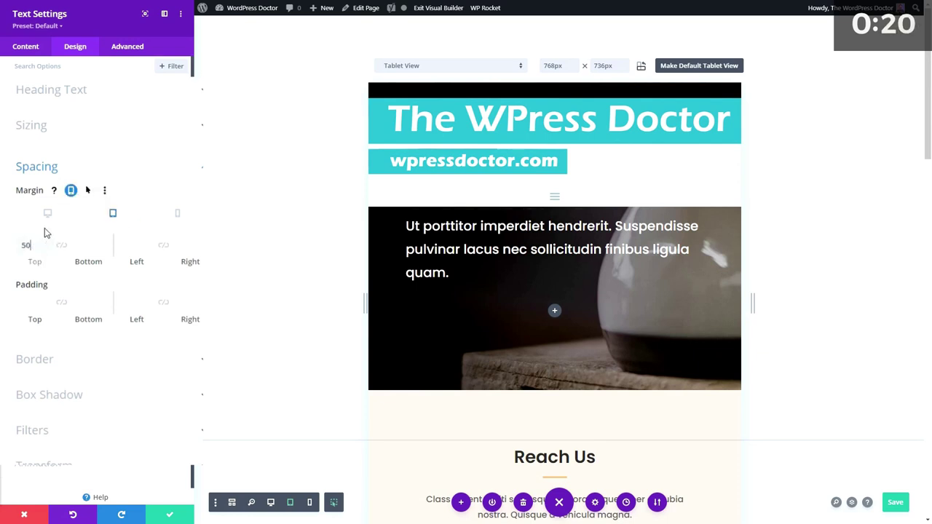
left_click(43, 217)
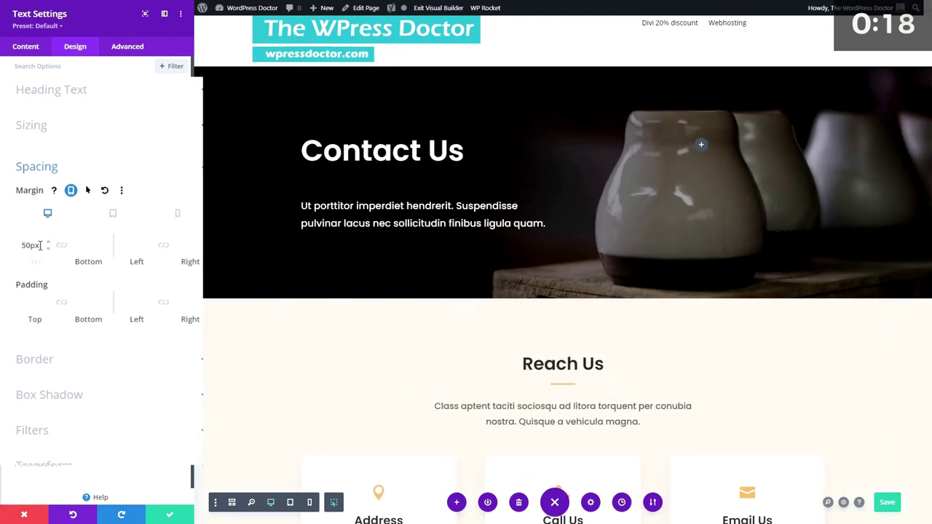
left_click_drag(44, 245, 12, 249)
key("BackSpace")
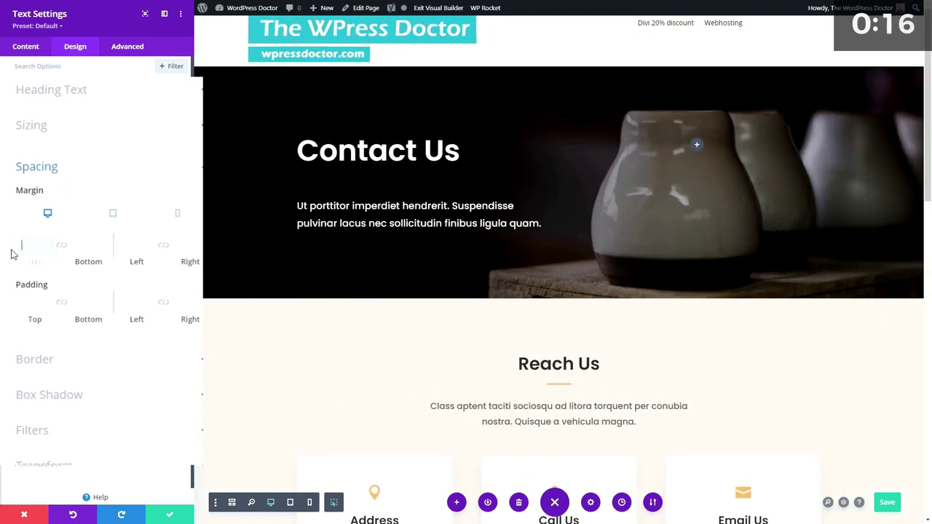
- Set the phone top margin to 2vw, save the module settings and return the page preview to Desktop View
left_click(110, 219)
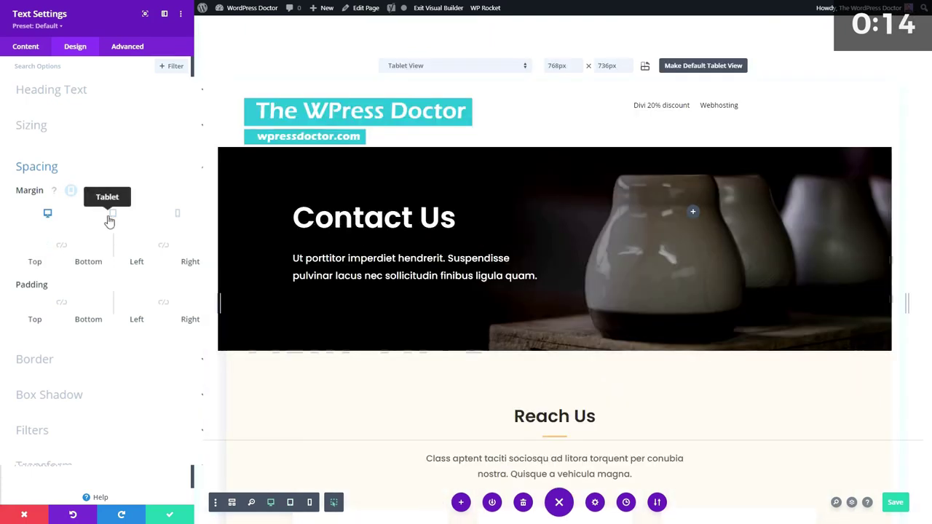
left_click(175, 217)
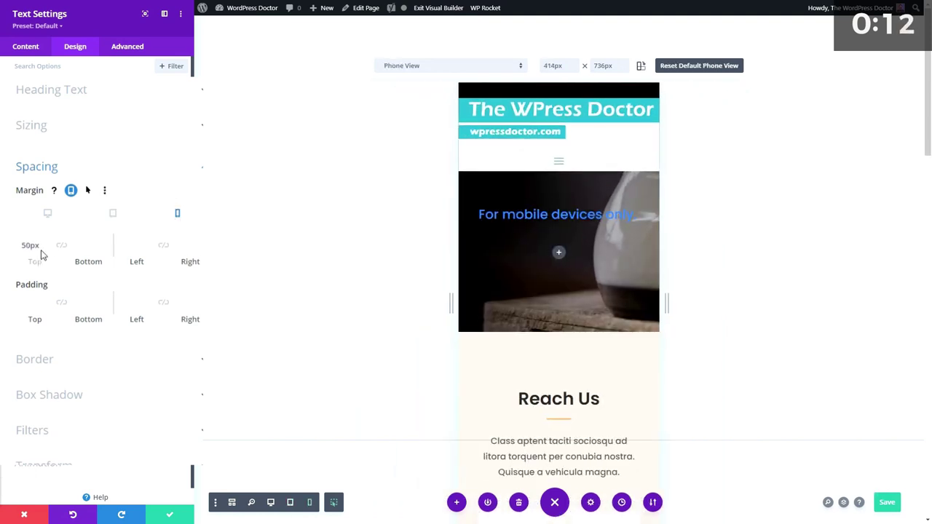
left_click_drag(43, 246, 16, 248)
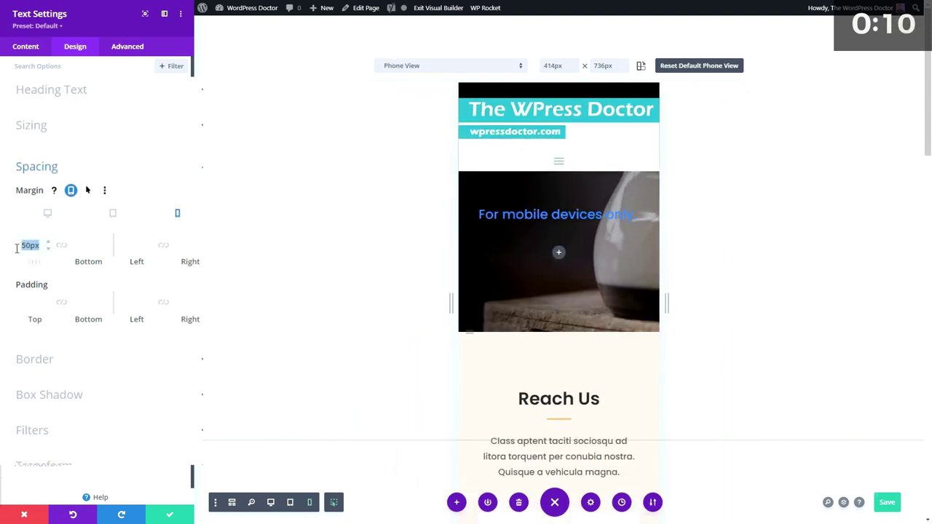
type("2vw")
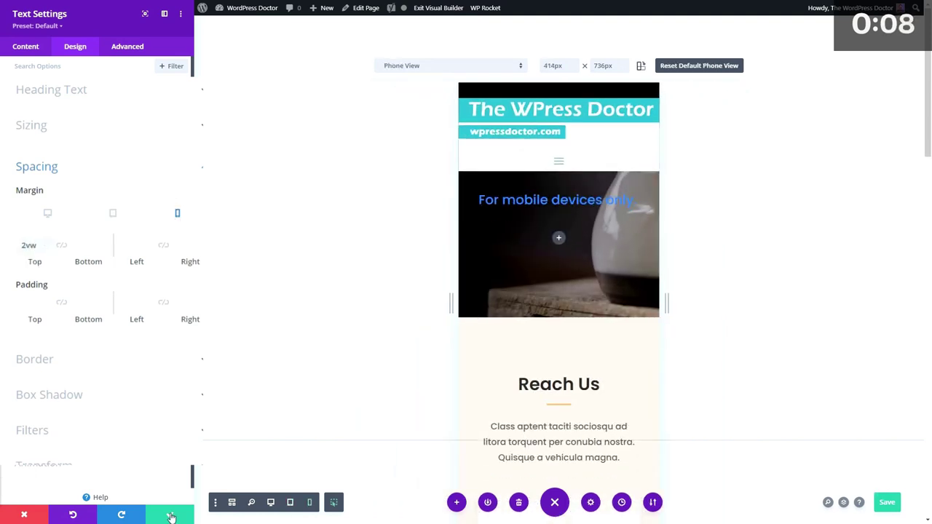
left_click(169, 514)
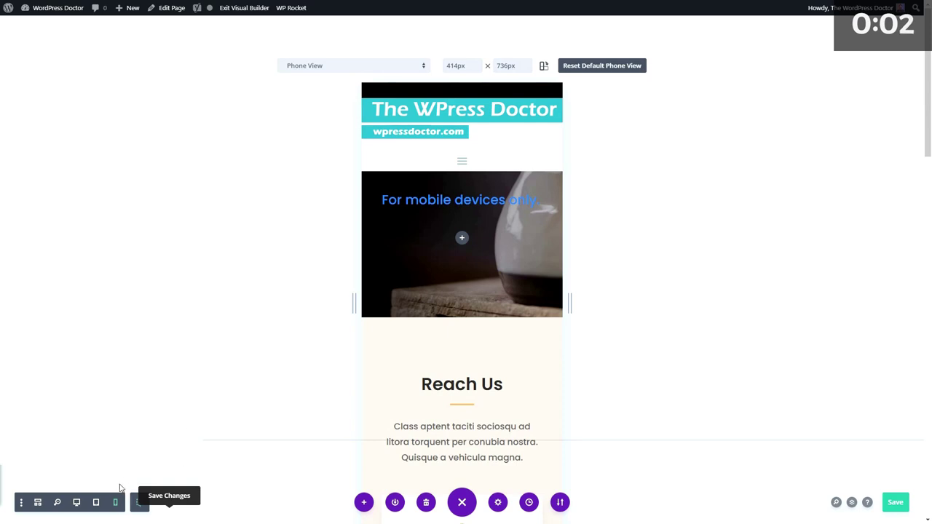
left_click(76, 502)
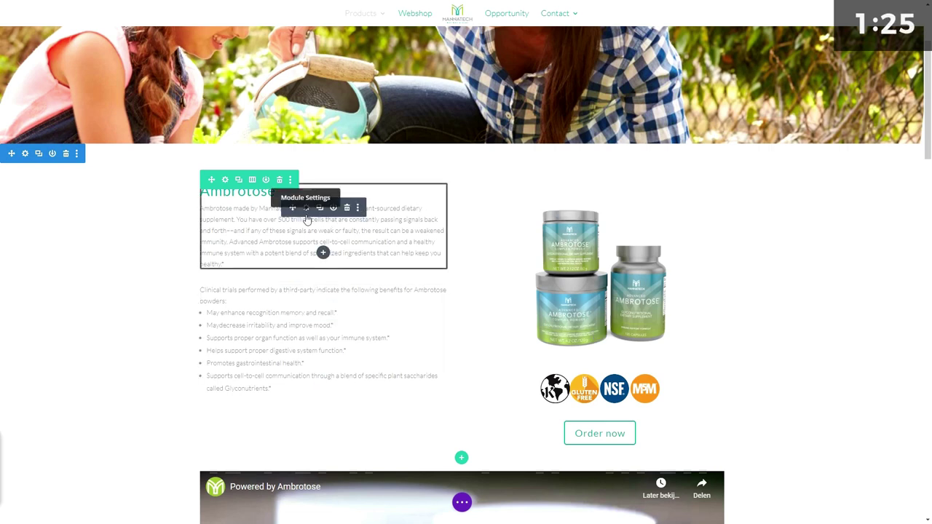
- Reveal the builder's view controls on the Ambrotose page and examine the arrangement of sections, rows and modules in Wireframe View
scroll(307, 218, "up", 2)
scroll(276, 340, "down", 2)
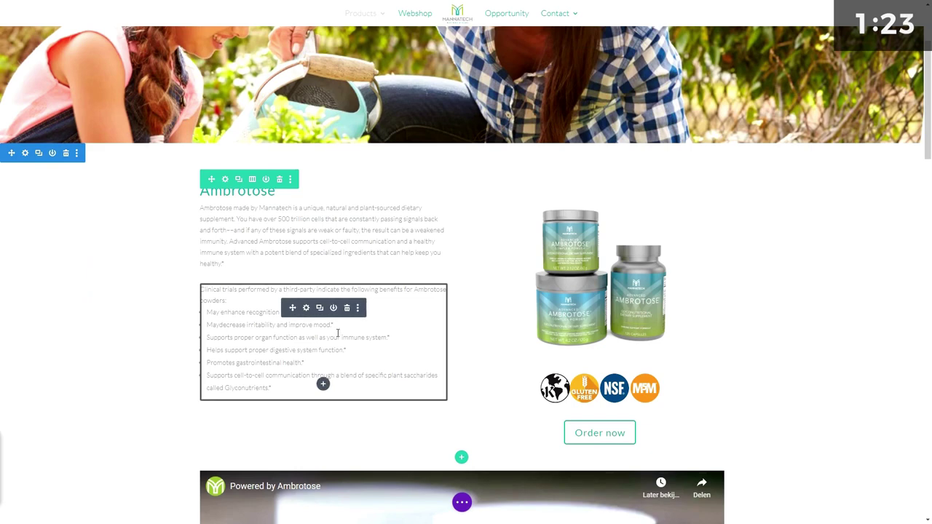
left_click(462, 502)
left_click(463, 502)
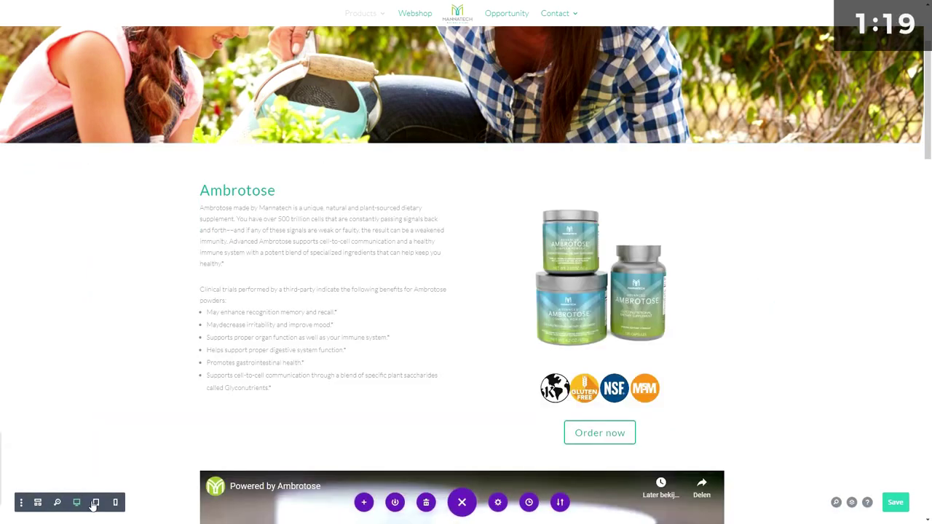
left_click(38, 502)
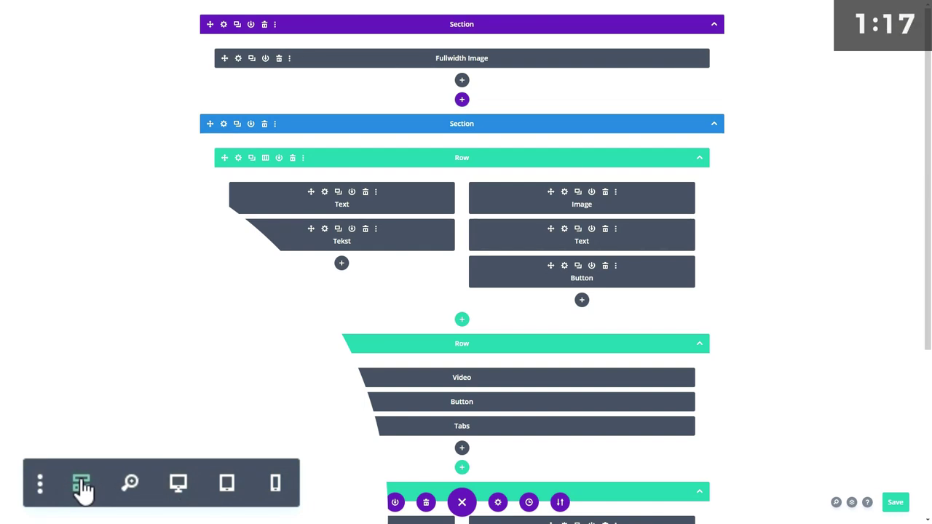
scroll(372, 212, "down", 4)
scroll(368, 223, "up", 4)
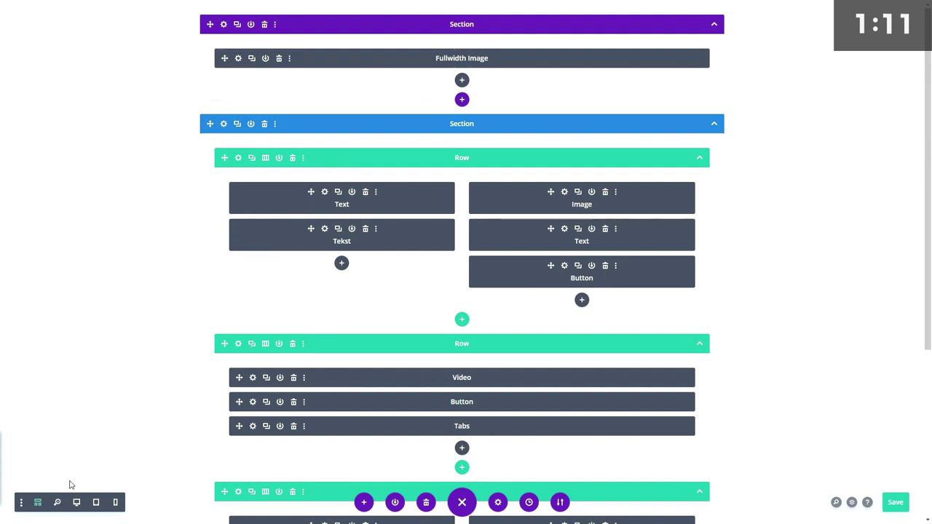
left_click(38, 504)
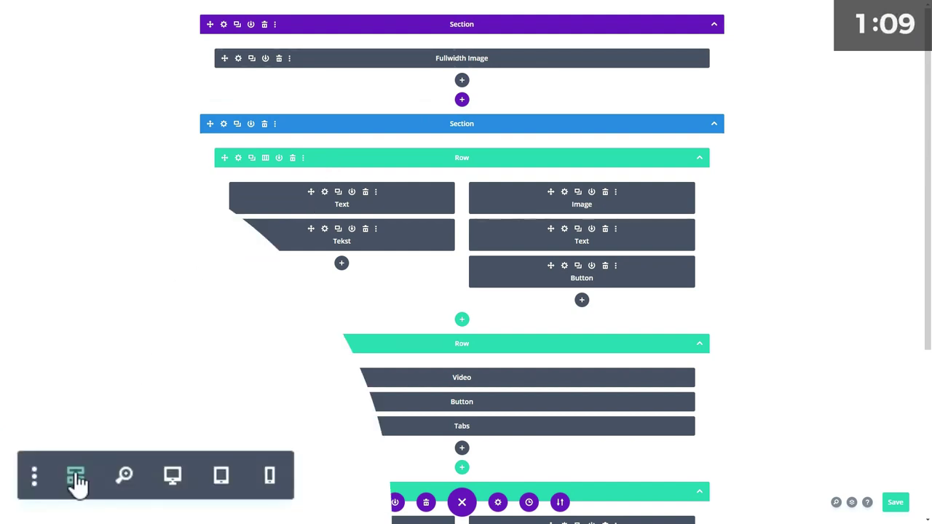
- Show the Ambrotose page zoomed out and look over its overall layout from header to videos
left_click(126, 481)
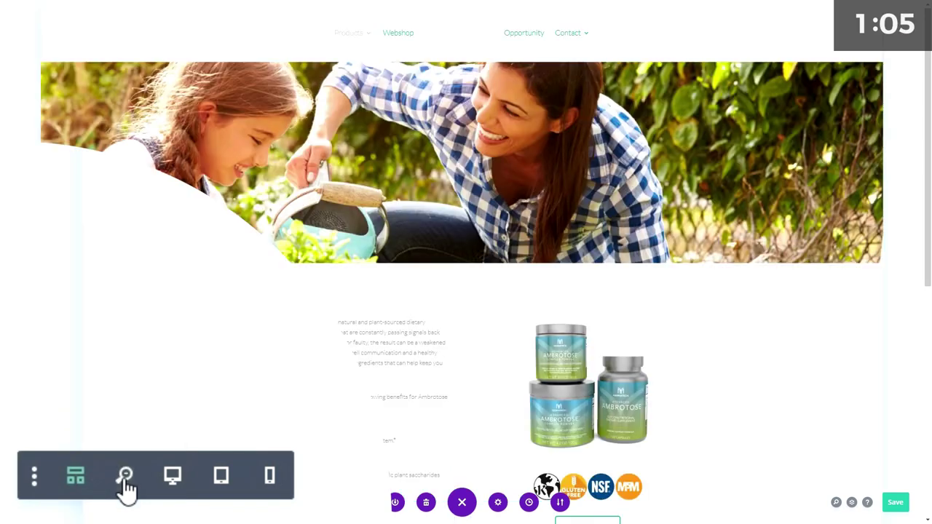
scroll(555, 299, "down", 8)
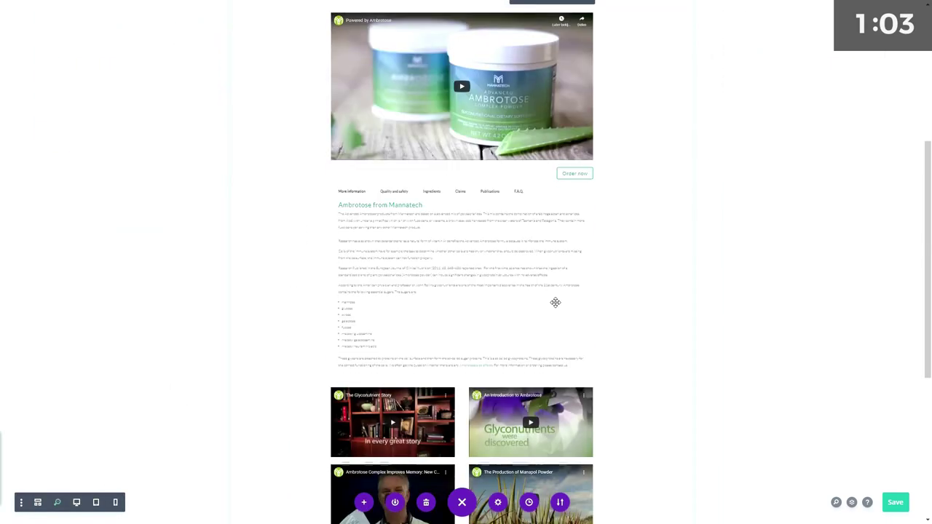
scroll(546, 307, "up", 4)
scroll(548, 313, "up", 5)
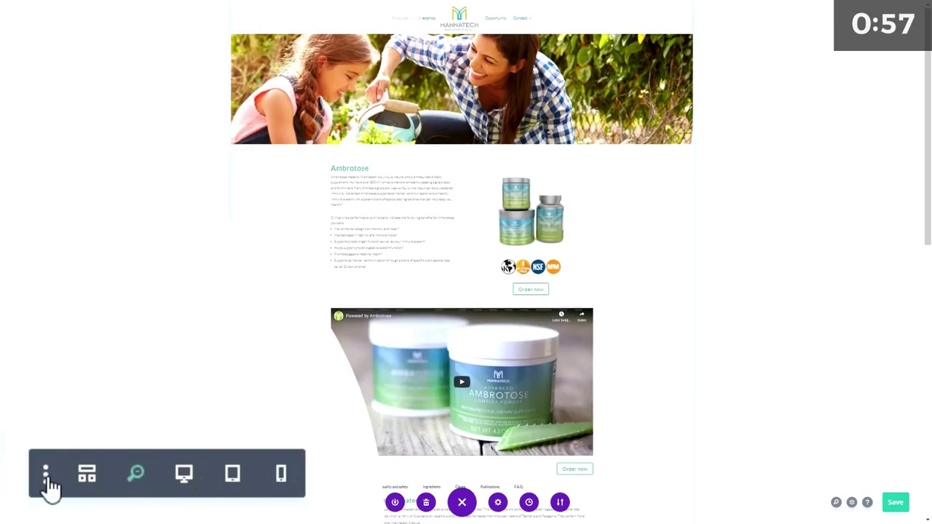
- In the builder settings, add the hover, click and grid mode controls to the builder toolbar
left_click(21, 503)
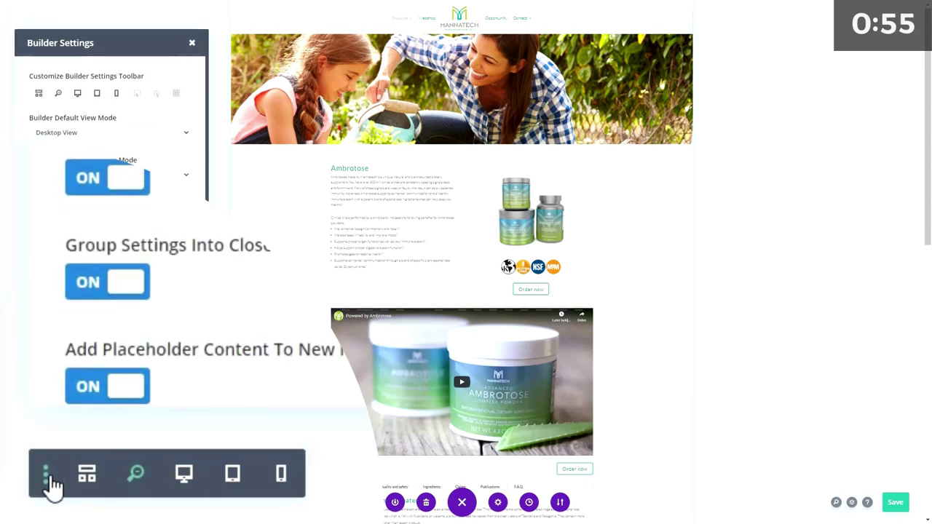
left_click(136, 96)
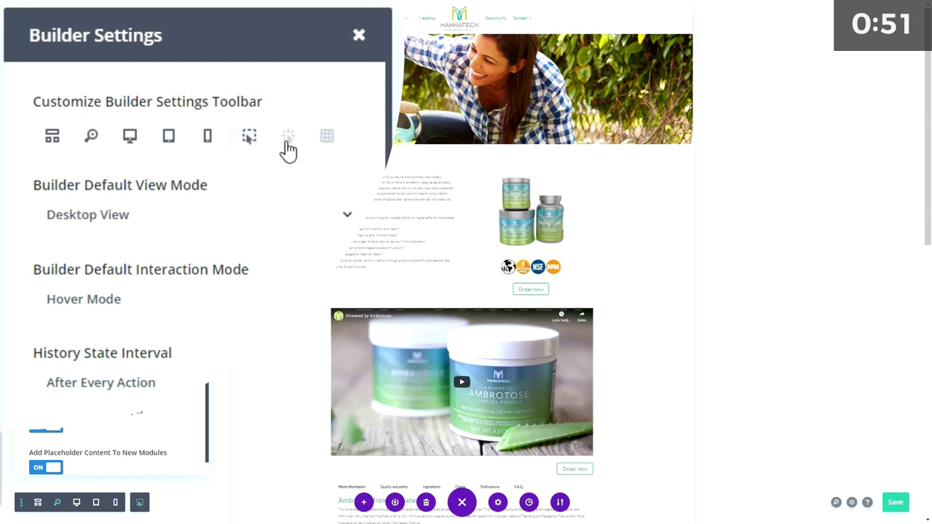
left_click(288, 146)
left_click(327, 142)
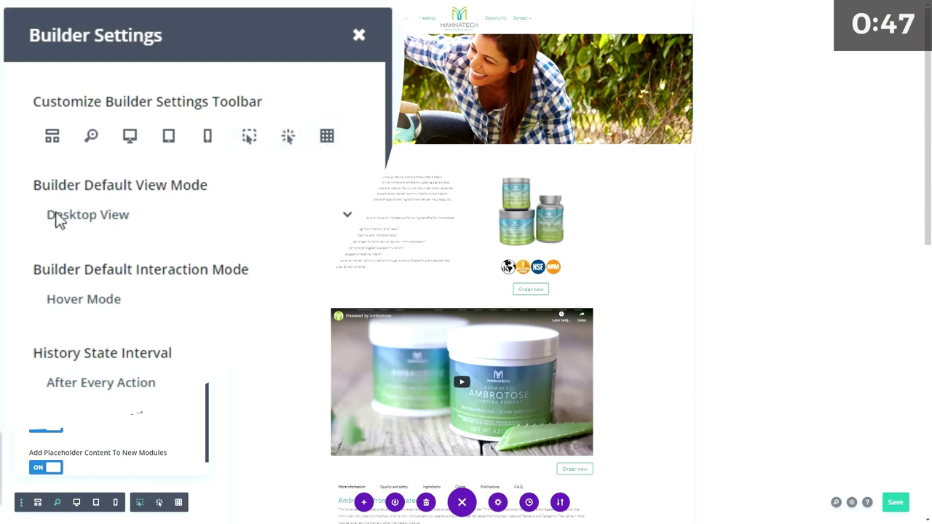
- Choose Desktop View as the builder's default view mode and close the builder settings
left_click(159, 226)
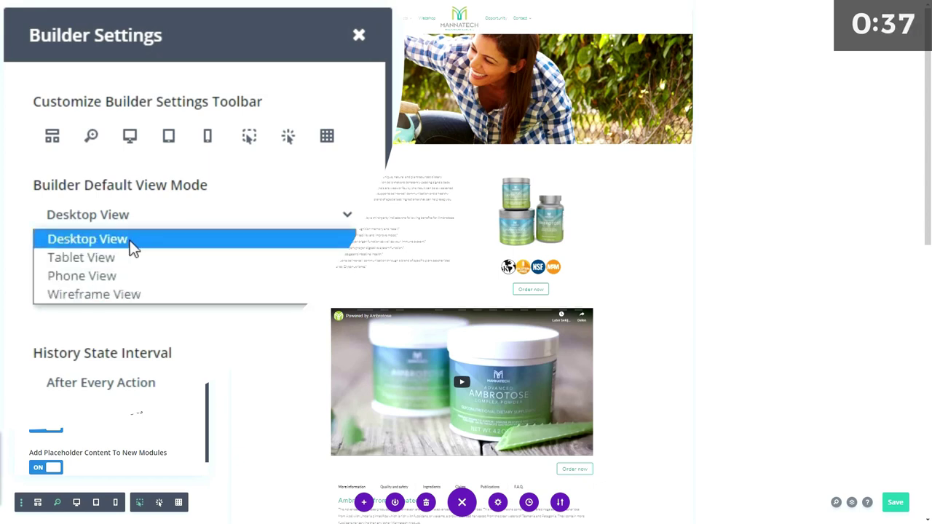
left_click(130, 242)
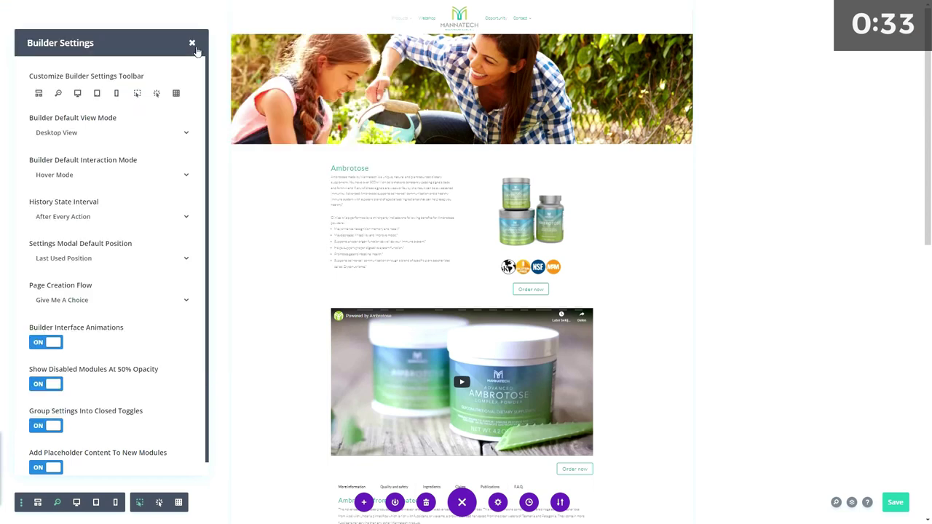
left_click(192, 43)
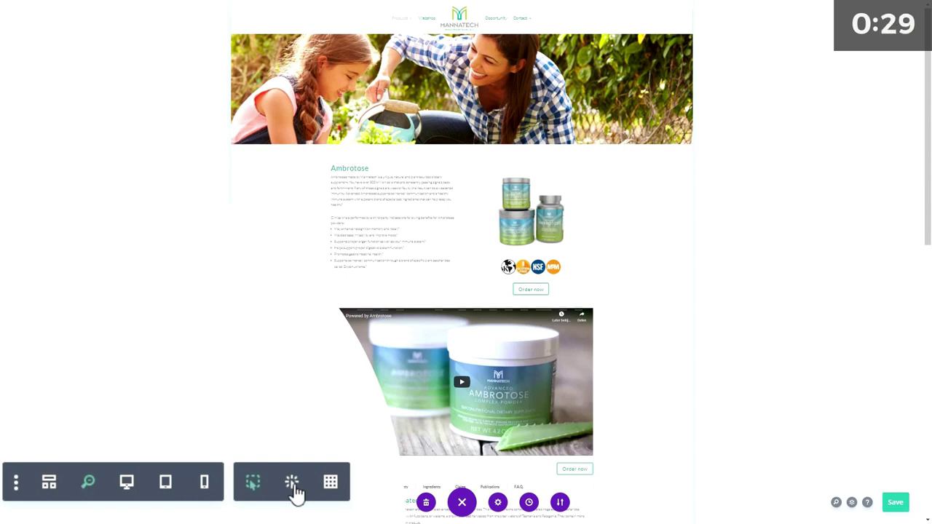
- Switch the builder to click mode and bring up the controls of the clinical-trial benefits text module
left_click(295, 488)
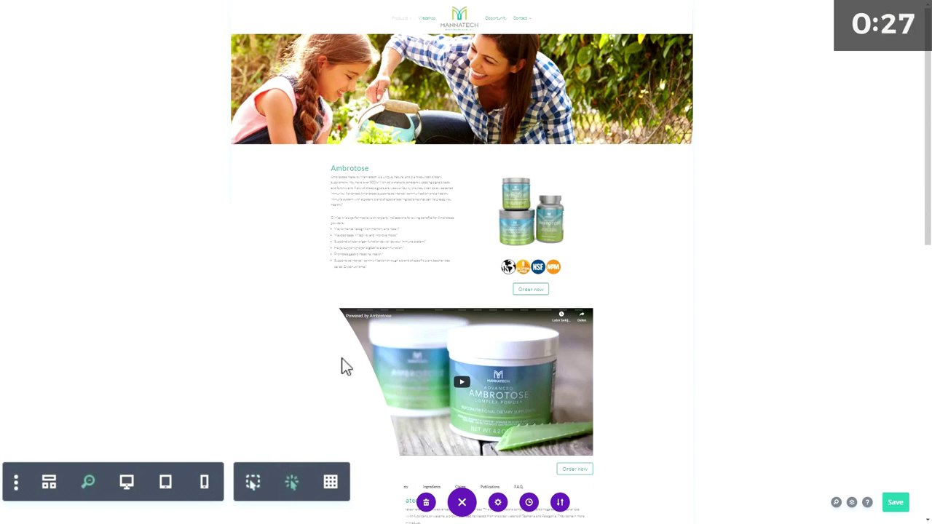
mouse_move(316, 179)
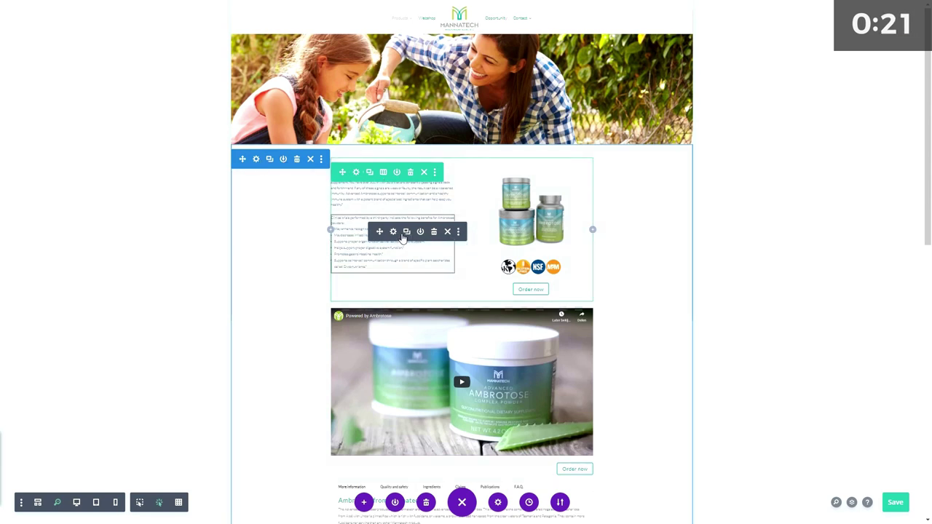
- Return the builder to desktop view and switch it to grid mode on the Ambrotose page
left_click(76, 502)
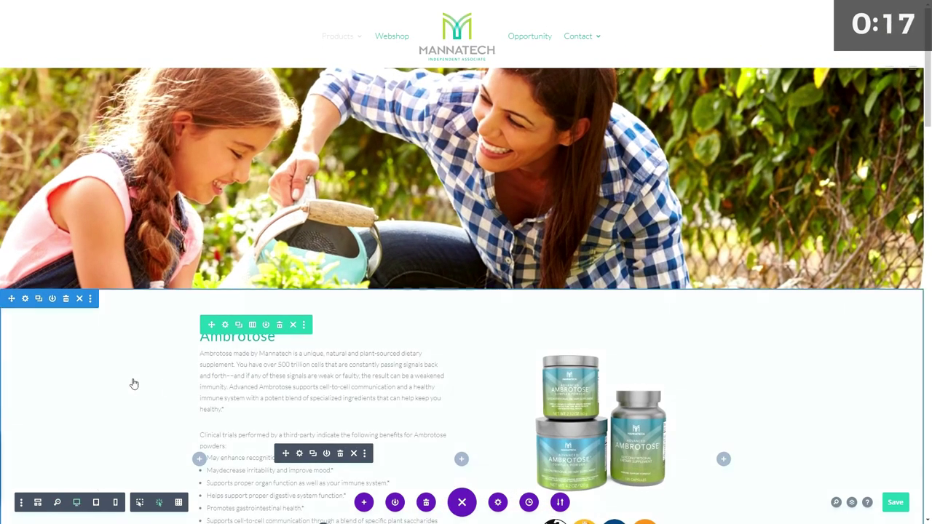
scroll(134, 383, "down", 3)
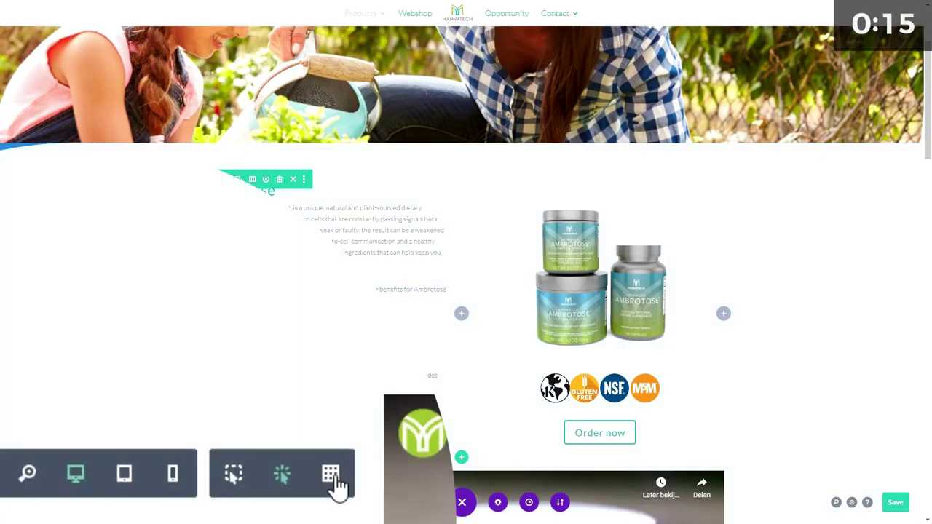
left_click(336, 487)
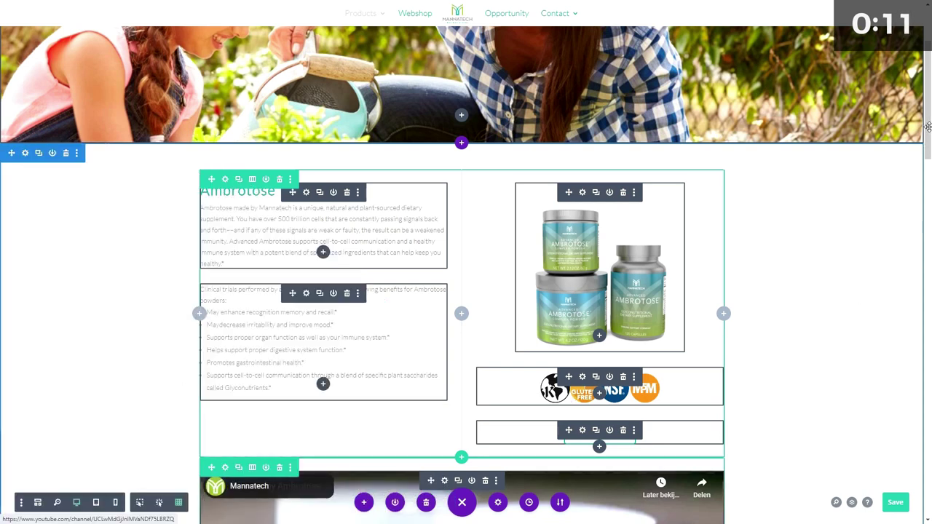
- Show the page zoomed out in grid mode and look over the module controls down to the footer
left_click(57, 502)
scroll(517, 174, "down", 10)
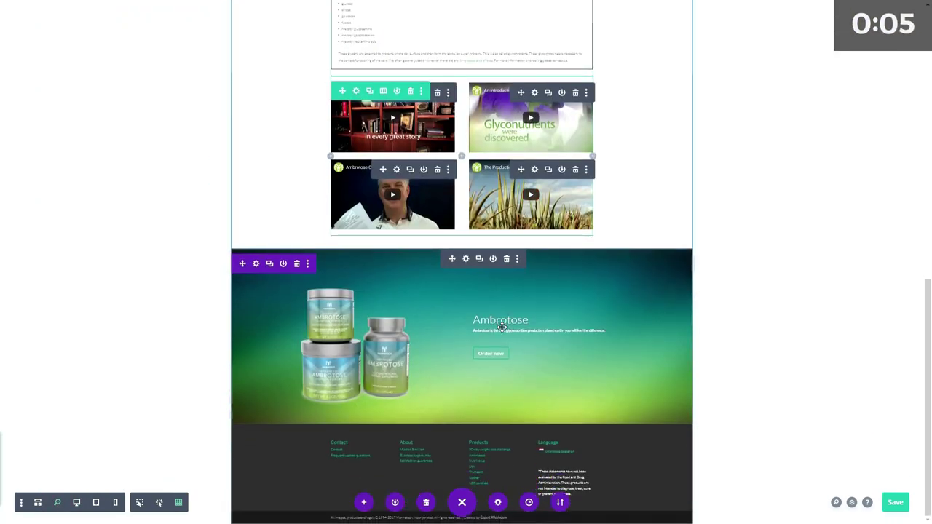
scroll(309, 201, "up", 12)
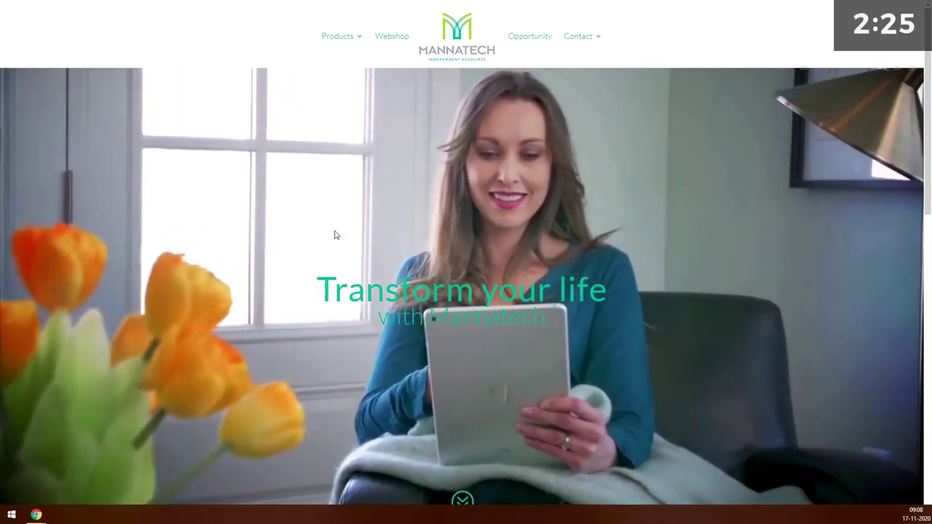
- Examine the Products and Contact dropdowns in the live site's header
mouse_move(339, 38)
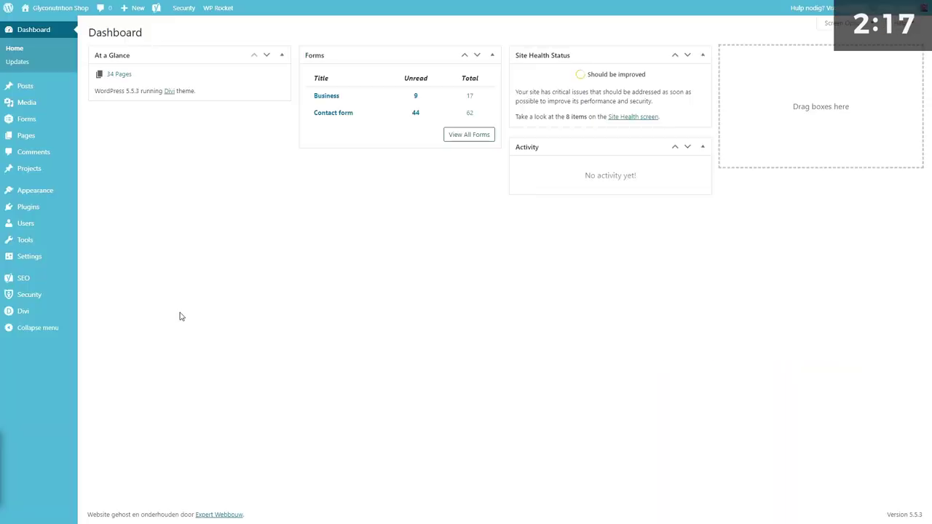
mouse_move(43, 192)
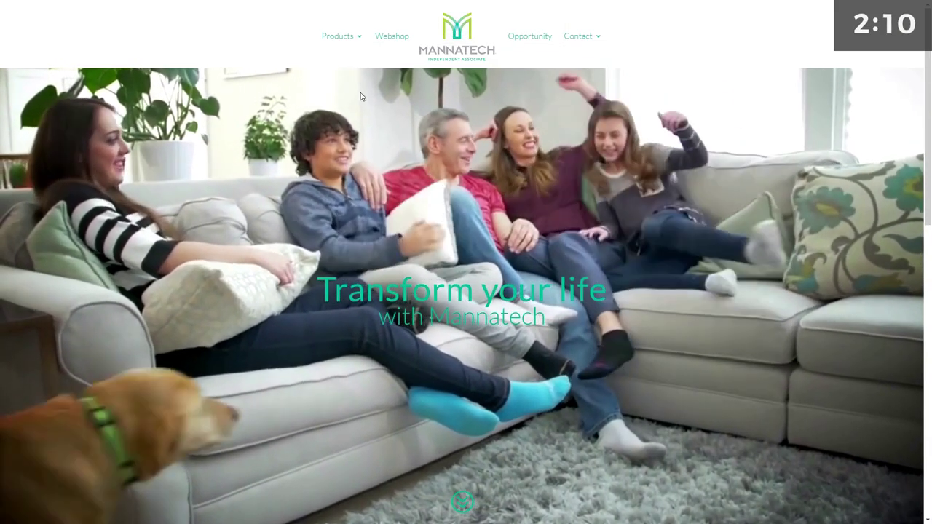
mouse_move(342, 55)
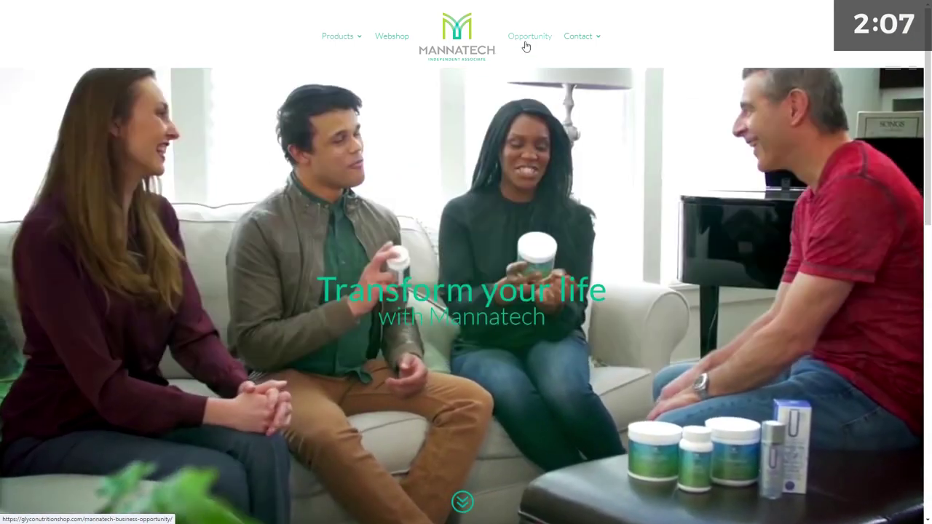
mouse_move(592, 43)
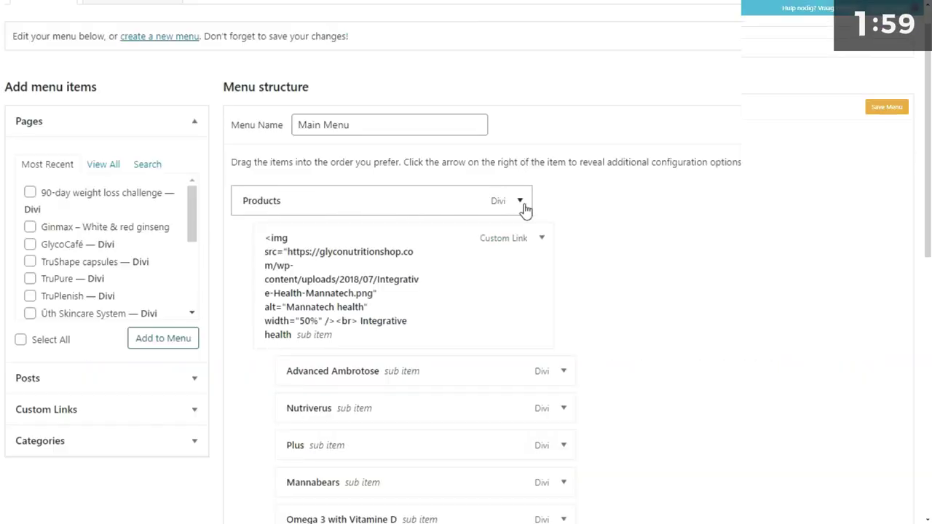
- Look through the Main Menu structure from the Products item down to the Contact sub-items
left_click_drag(924, 129, 928, 393)
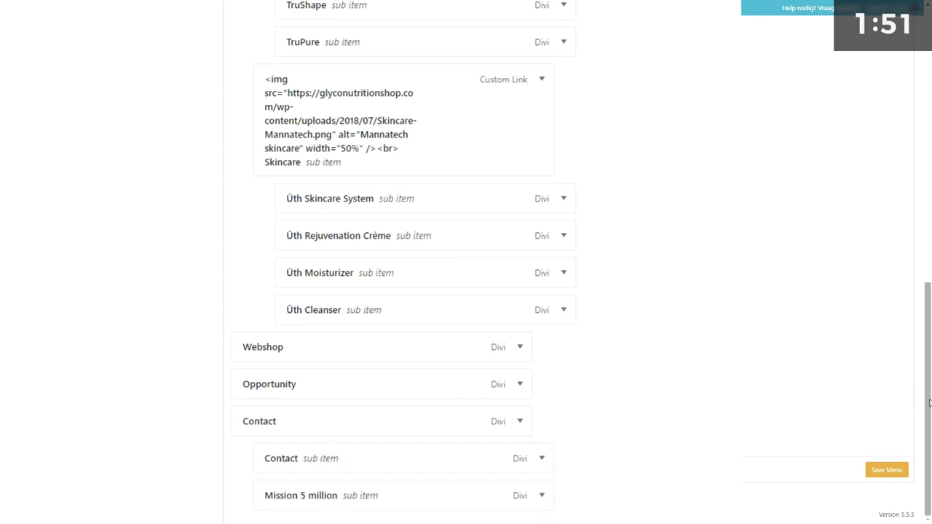
left_click_drag(929, 403, 920, 131)
scroll(461, 159, "down", 1)
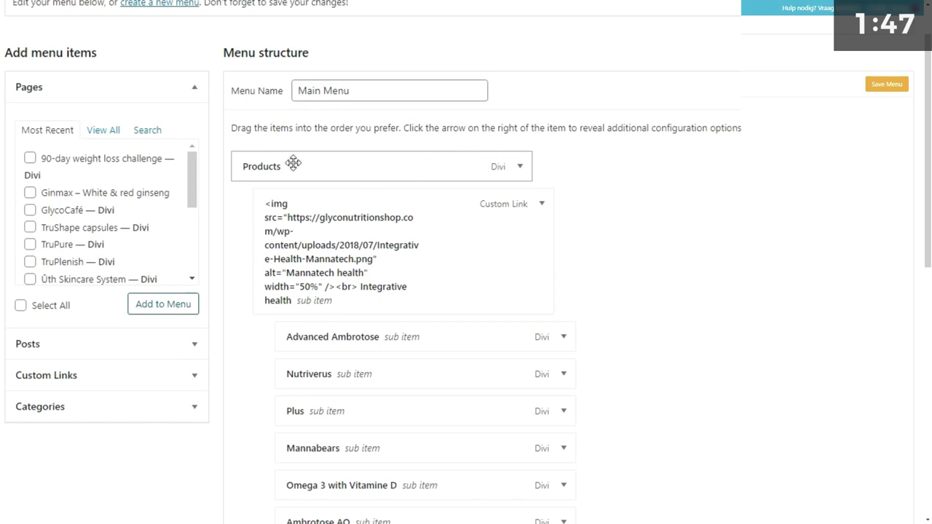
- Examine the CSS class of the Products menu item and the Products dropdown on the live site
left_click(522, 167)
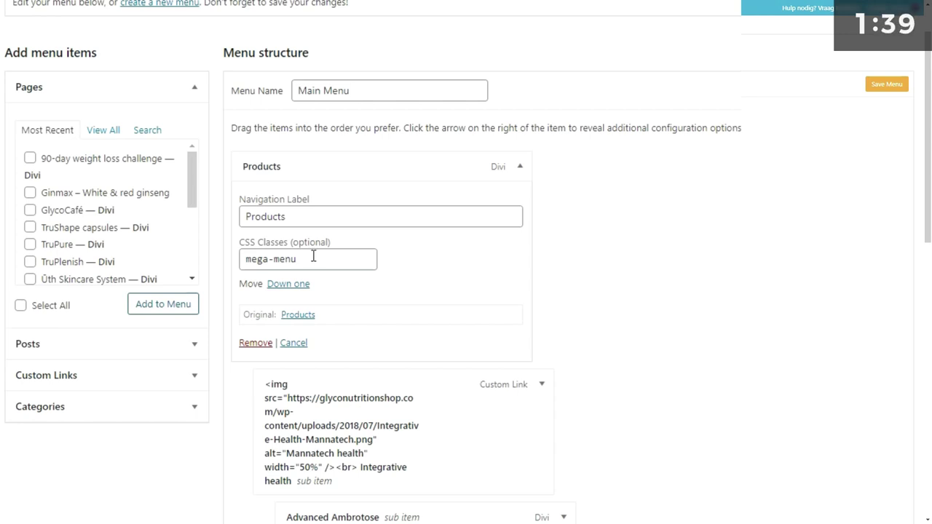
left_click_drag(324, 257, 253, 264)
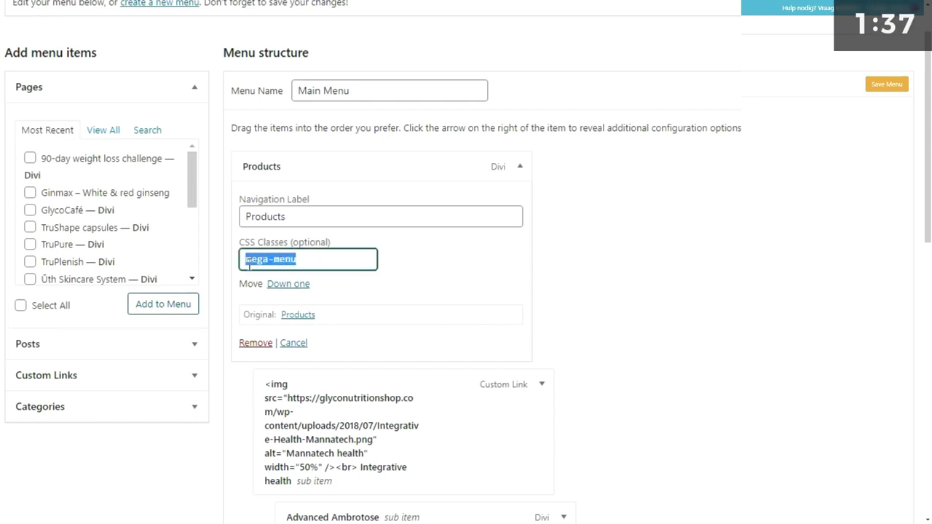
left_click(311, 260)
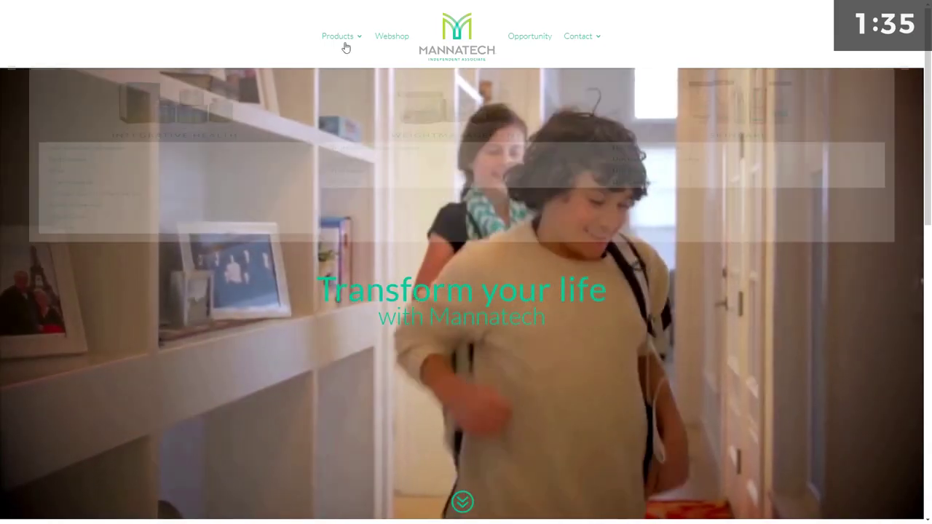
mouse_move(343, 41)
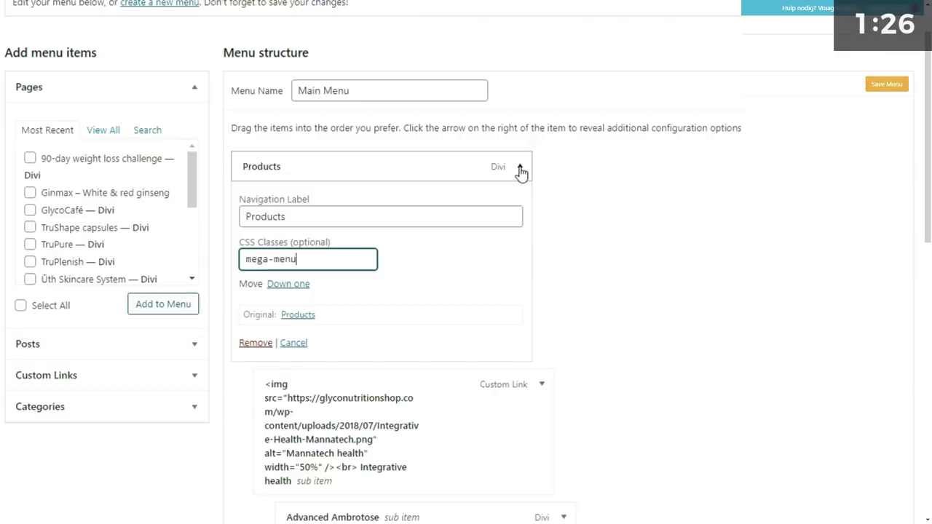
left_click(520, 168)
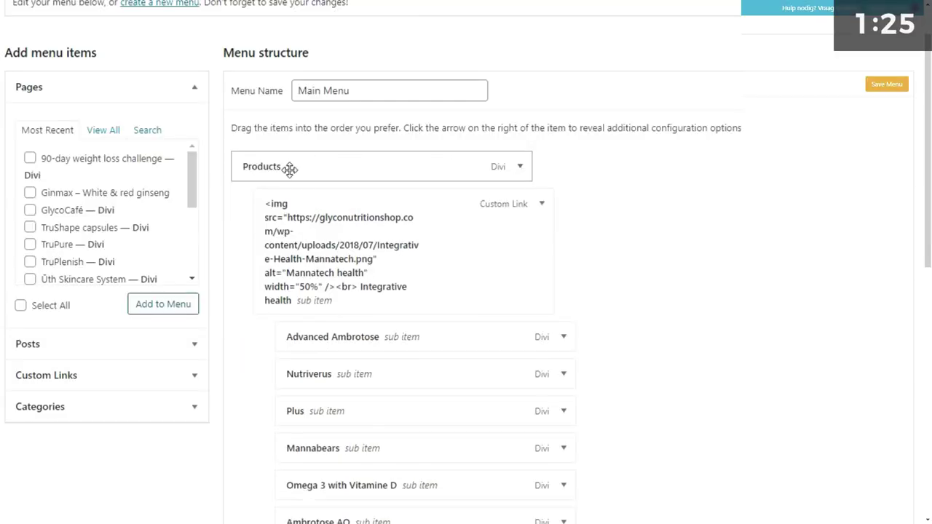
left_click(521, 168)
left_click(520, 168)
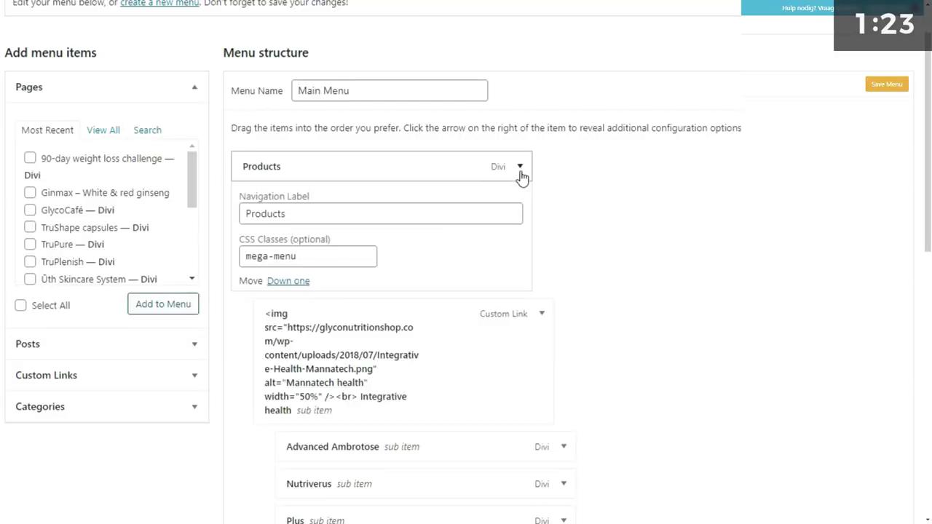
- Examine the Integrative health custom link's URL, navigation label and CSS class, and the settings of its Advanced Ambrotose sub-item
left_click(542, 205)
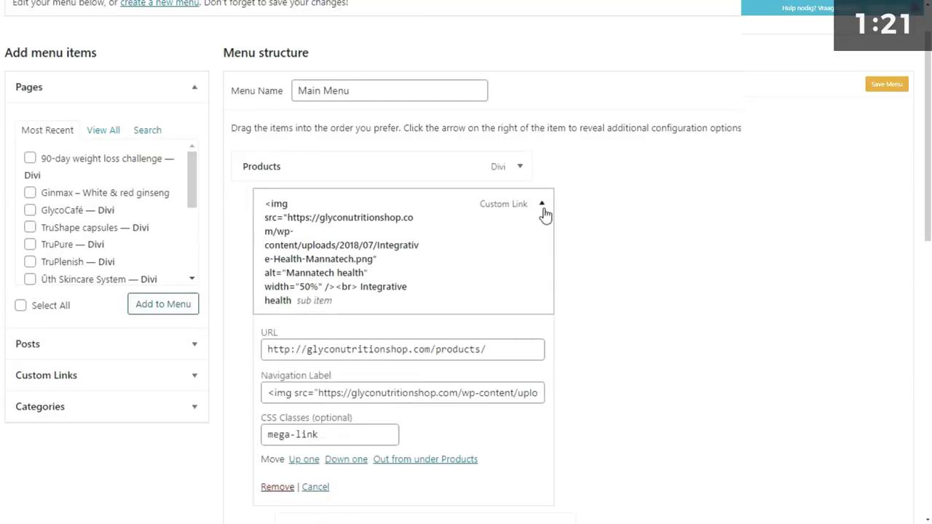
left_click_drag(507, 349, 265, 350)
left_click(311, 349)
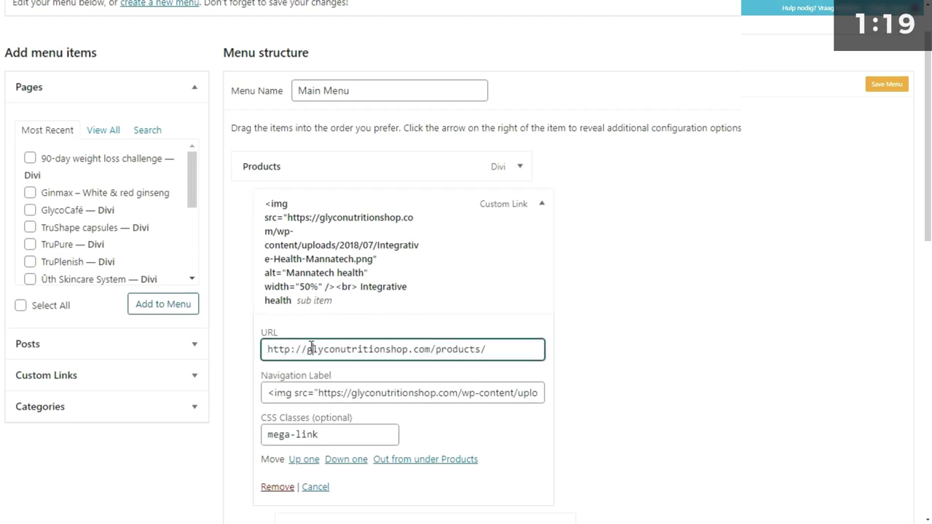
left_click(270, 394)
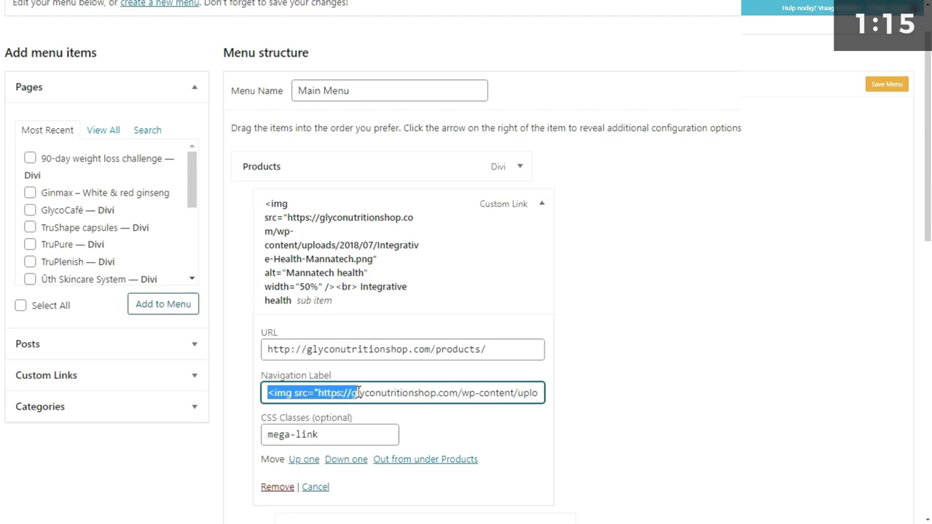
left_click_drag(384, 391, 477, 393)
left_click(470, 393)
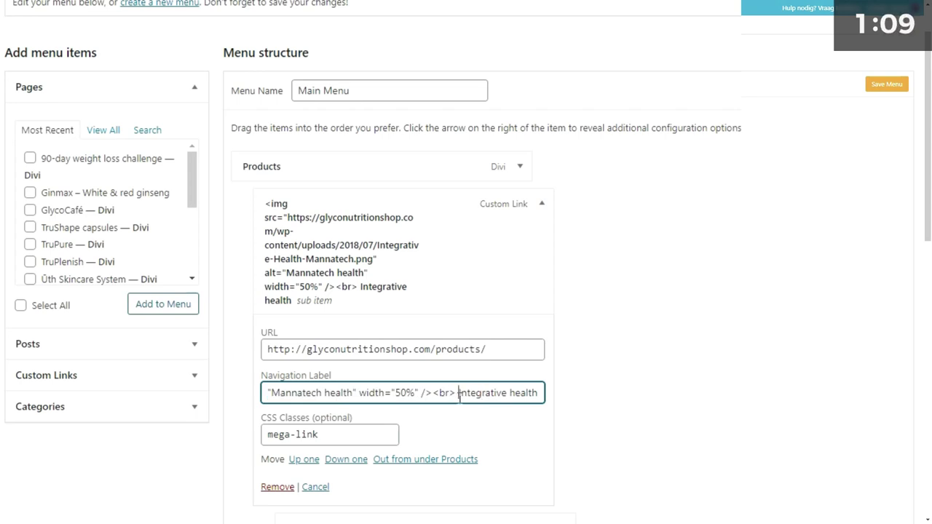
left_click_drag(458, 393, 543, 393)
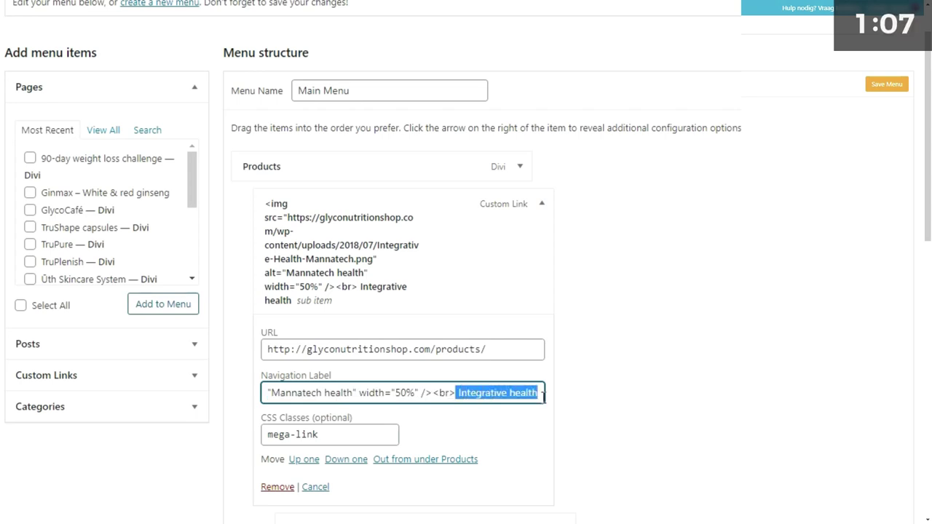
left_click(334, 438)
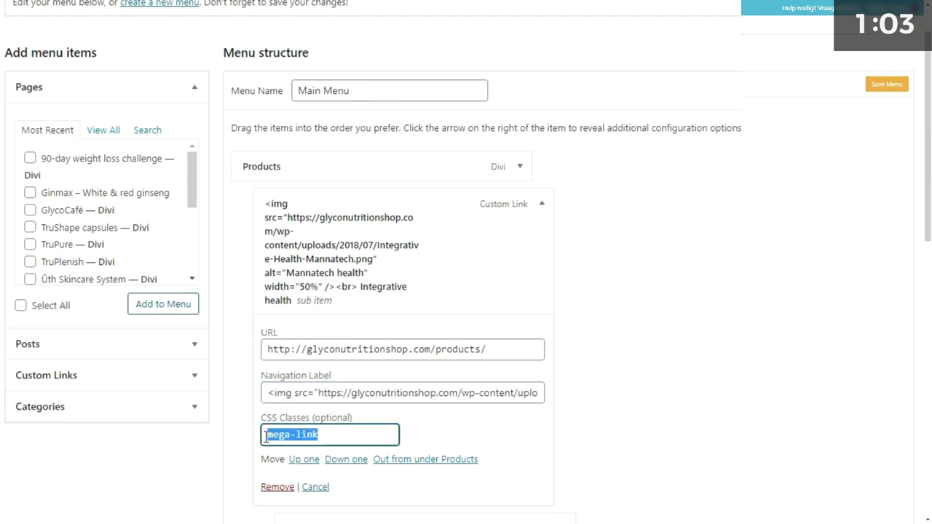
left_click(541, 205)
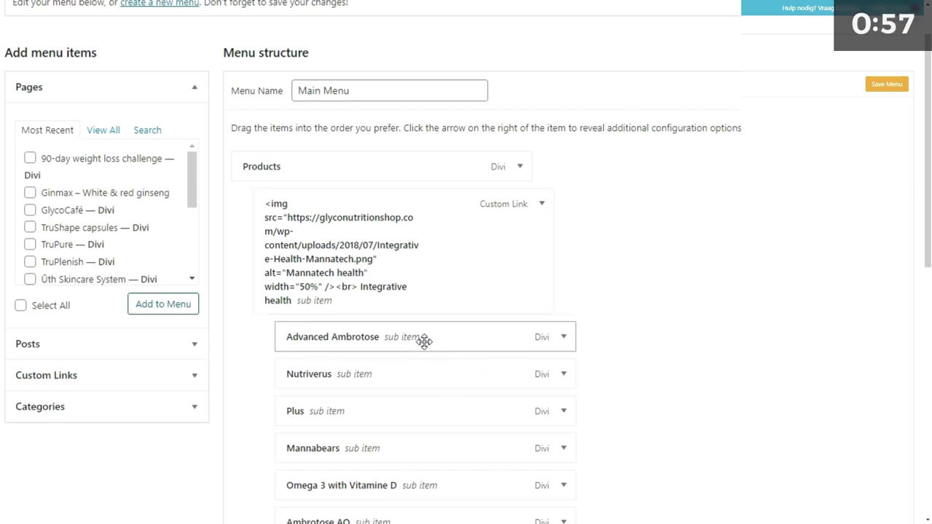
left_click(560, 336)
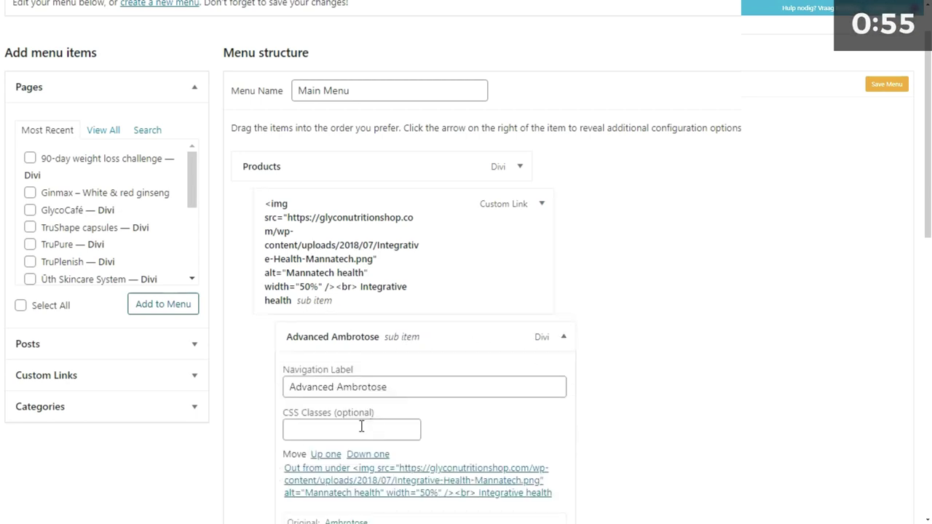
left_click(563, 337)
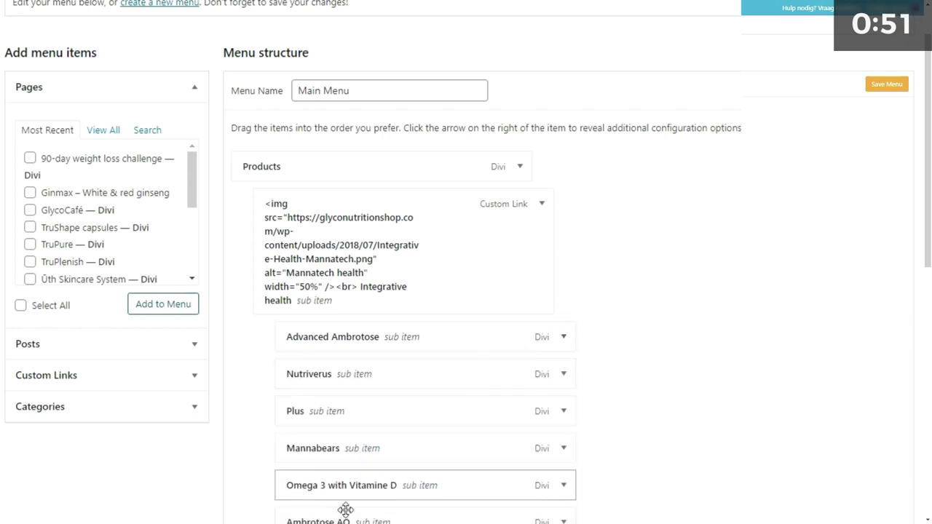
- Examine the navigation label and CSS class of the Weightmanagement custom link
left_click_drag(930, 186, 930, 327)
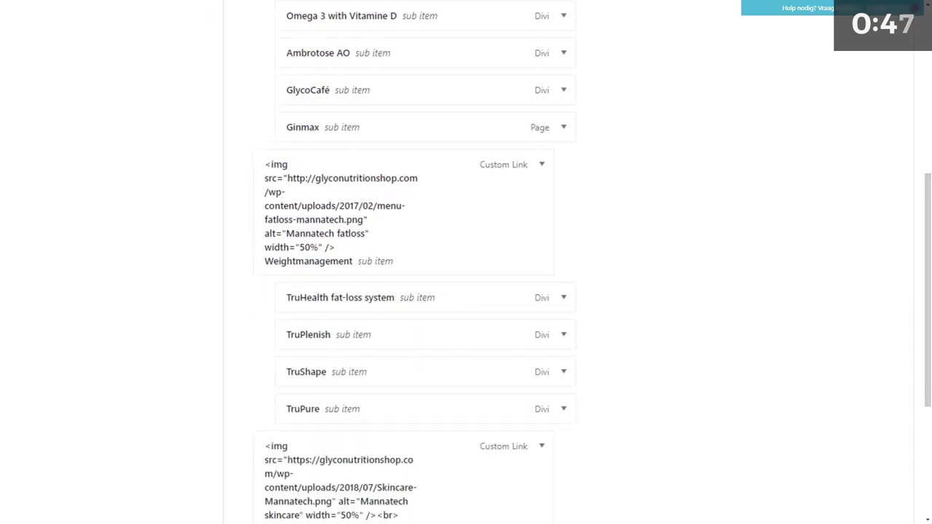
left_click(542, 168)
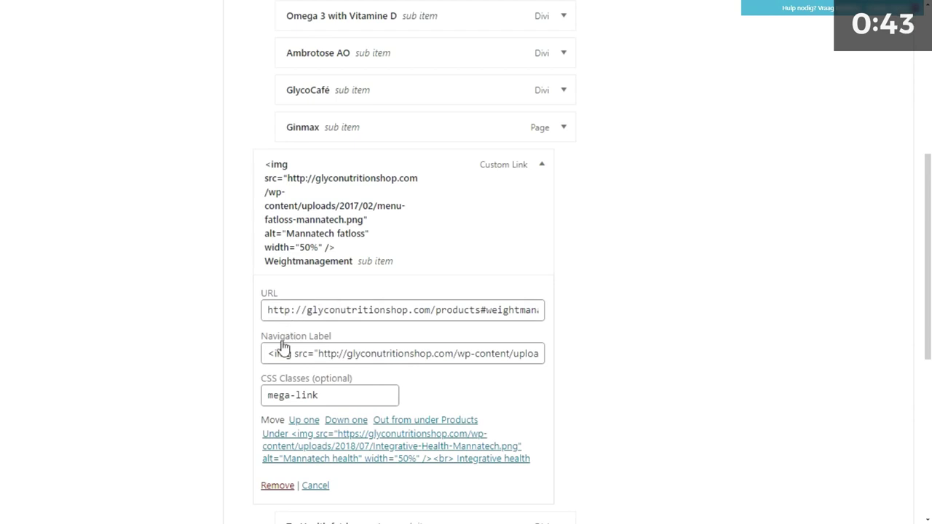
left_click_drag(276, 353, 493, 356)
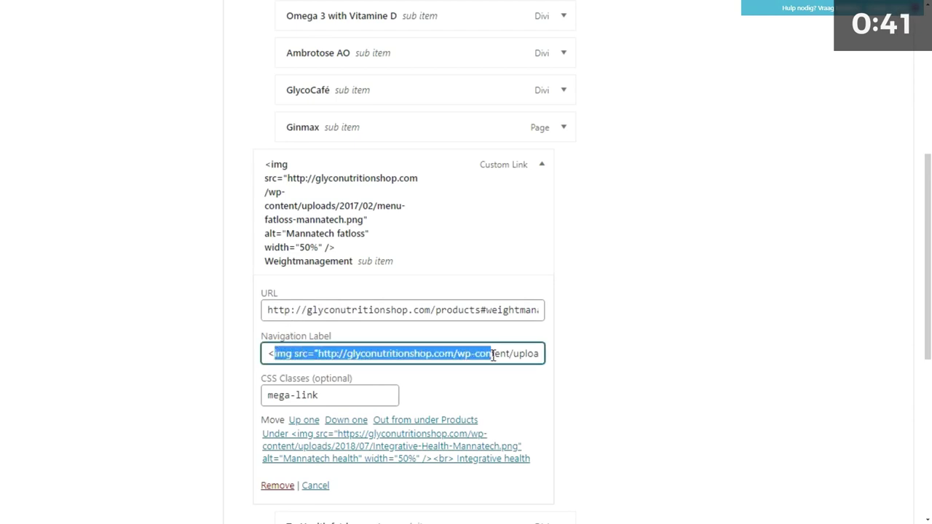
double_click(544, 354)
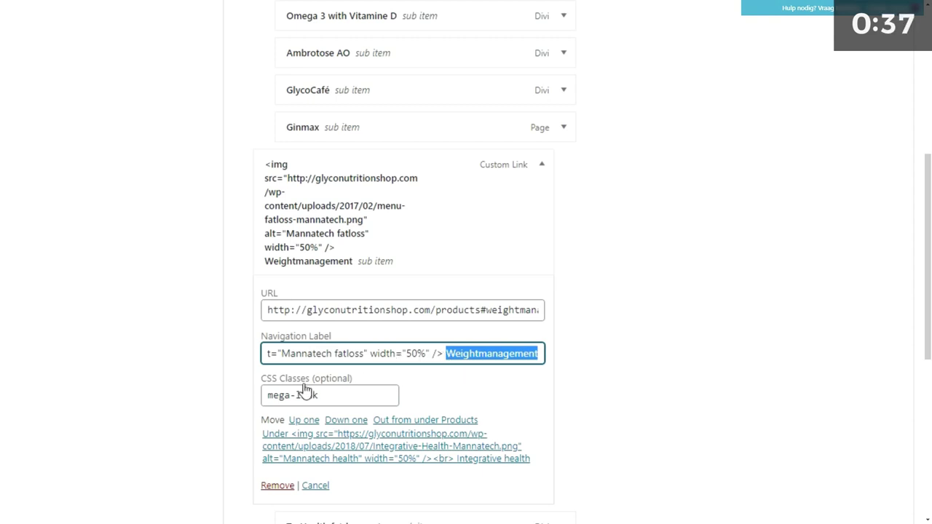
left_click_drag(320, 396, 263, 395)
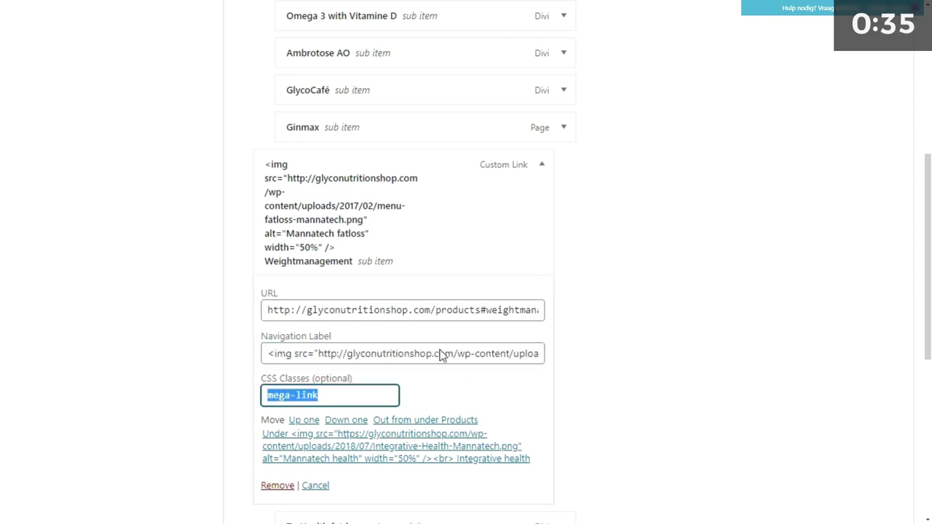
left_click(541, 165)
- Compare the CSS class of the Integrative health link with that of the Weightmanagement link
scroll(543, 210, "up", 5)
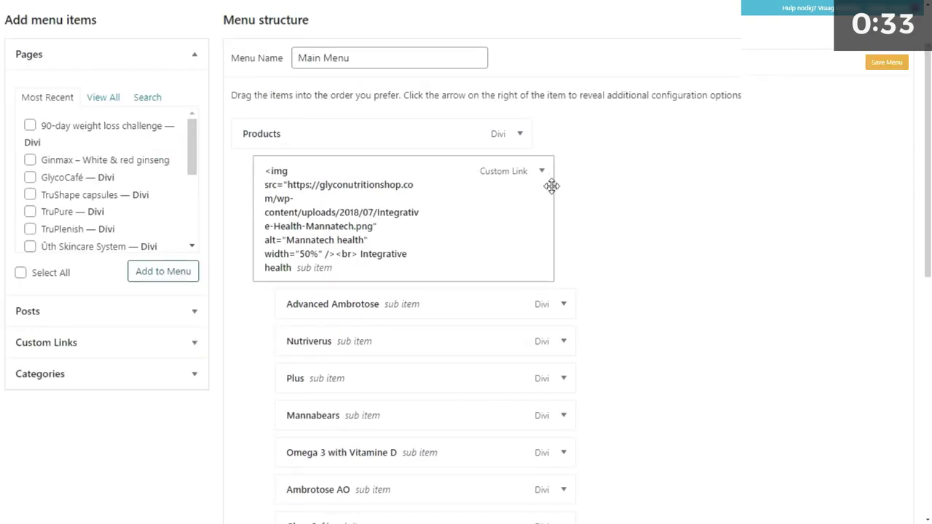
left_click(541, 171)
left_click_drag(348, 413, 286, 421)
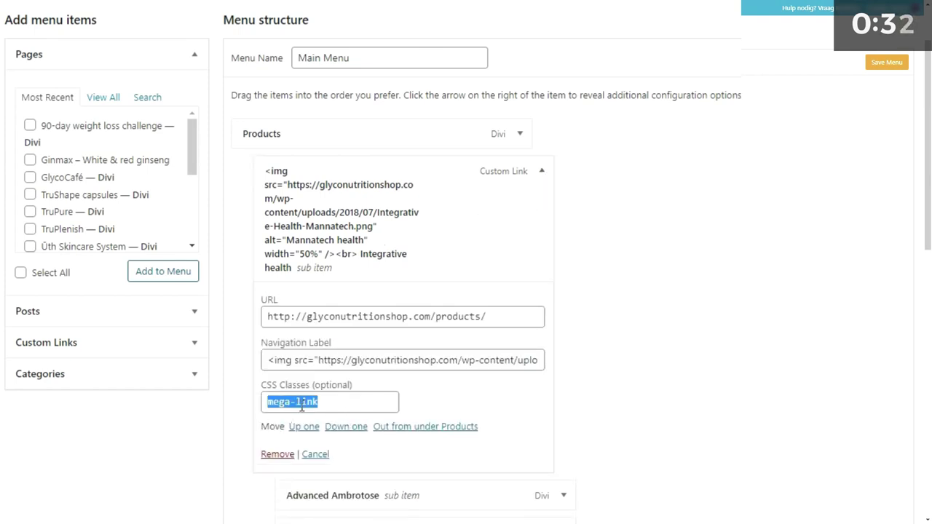
left_click(543, 173)
scroll(434, 408, "down", 6)
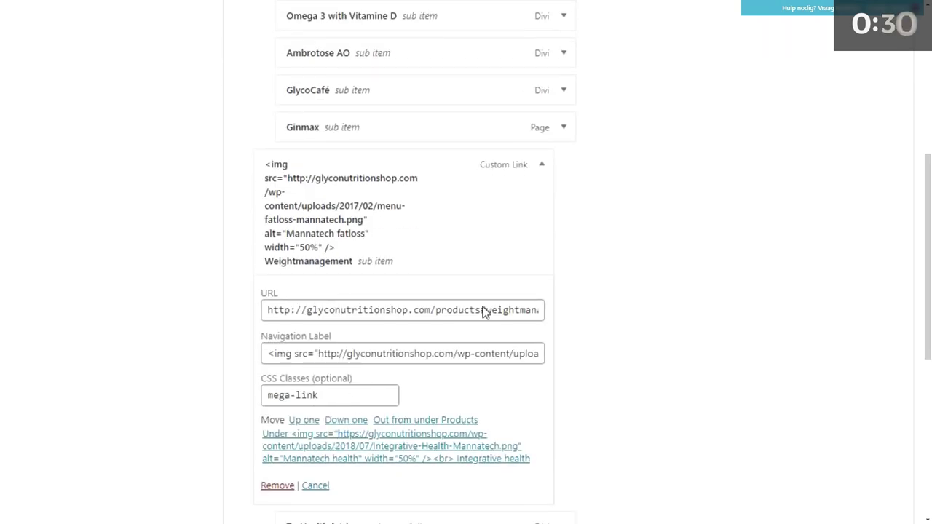
left_click(542, 164)
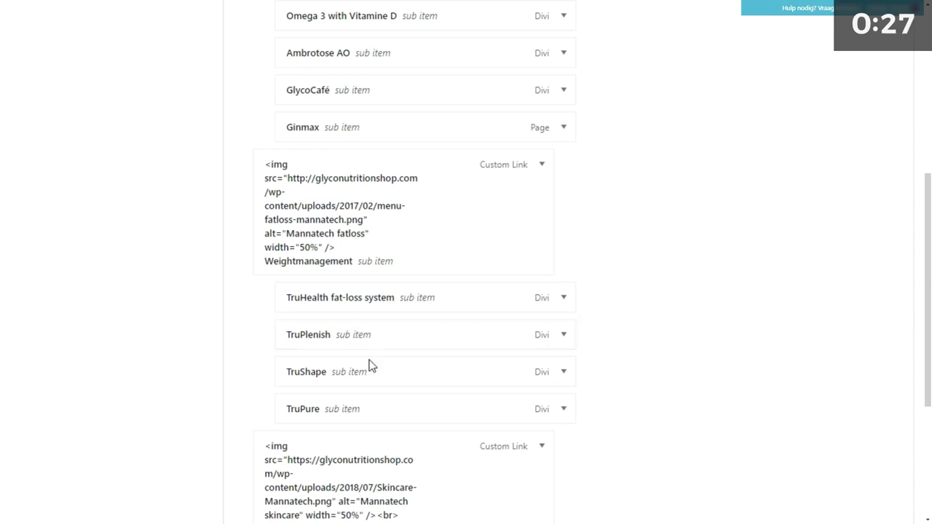
- Examine the Skincare custom link's image-based navigation label and its CSS class
scroll(519, 466, "down", 3)
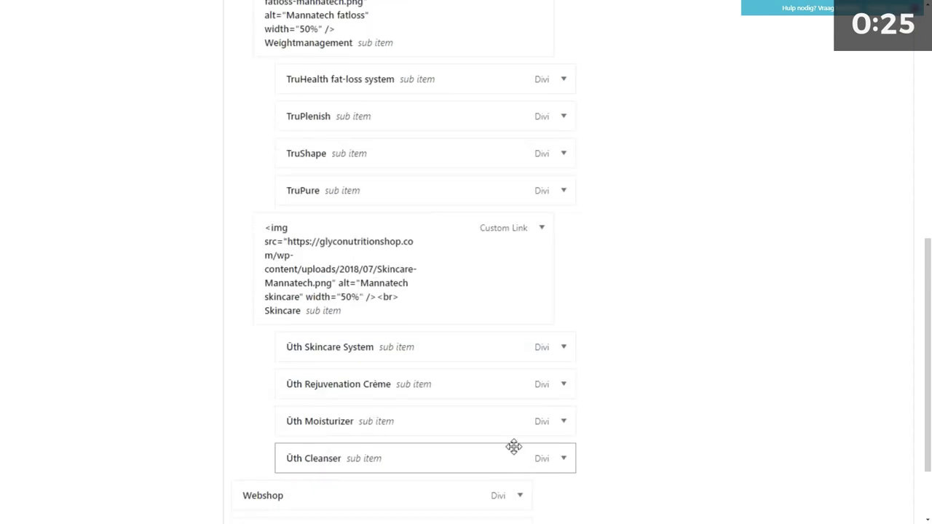
left_click(541, 230)
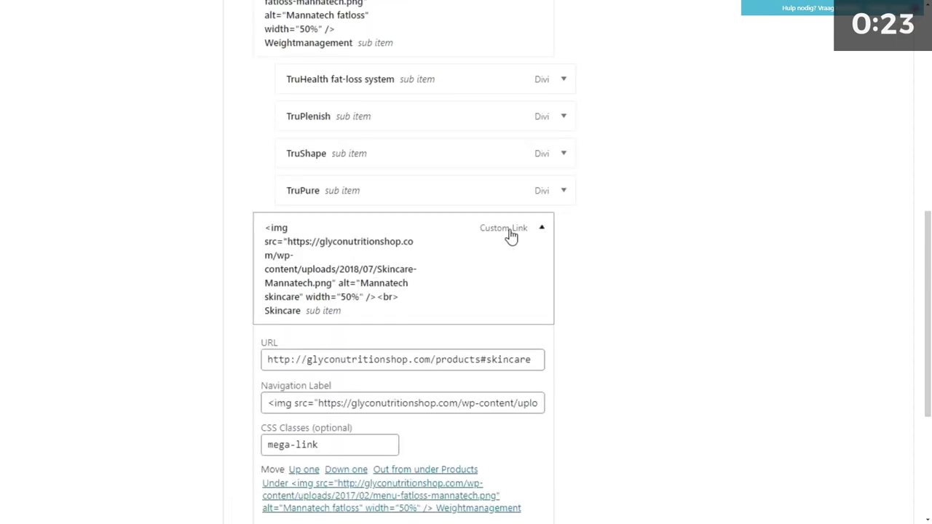
left_click_drag(274, 403, 532, 406)
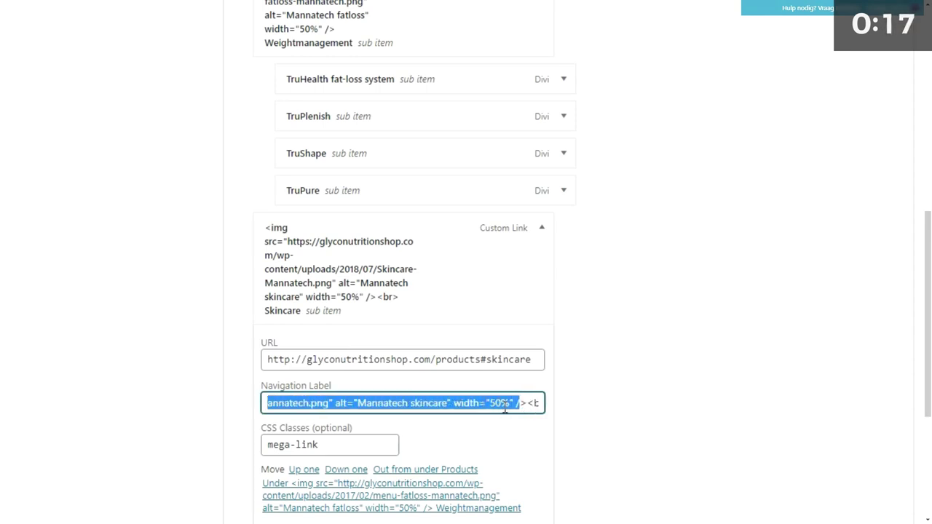
left_click_drag(524, 402, 545, 402)
key("ctrl+z")
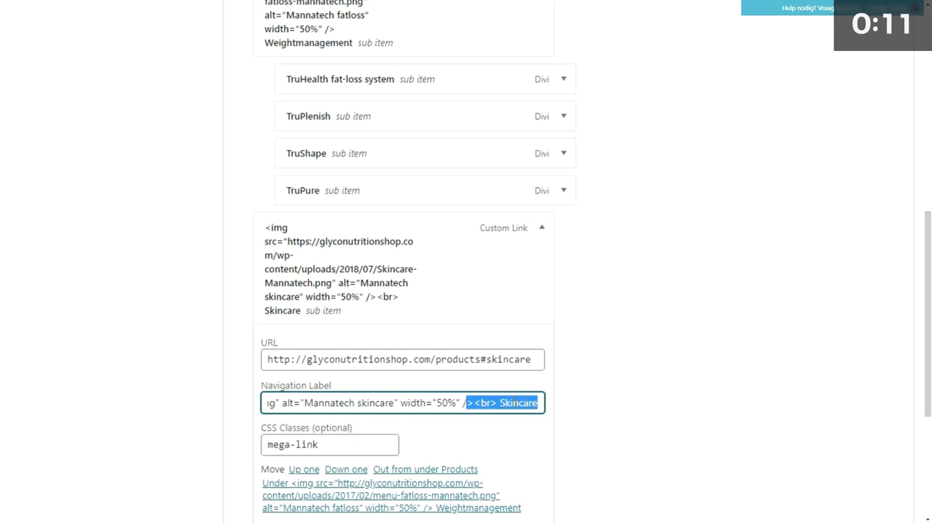
left_click(501, 403)
triple_click(293, 444)
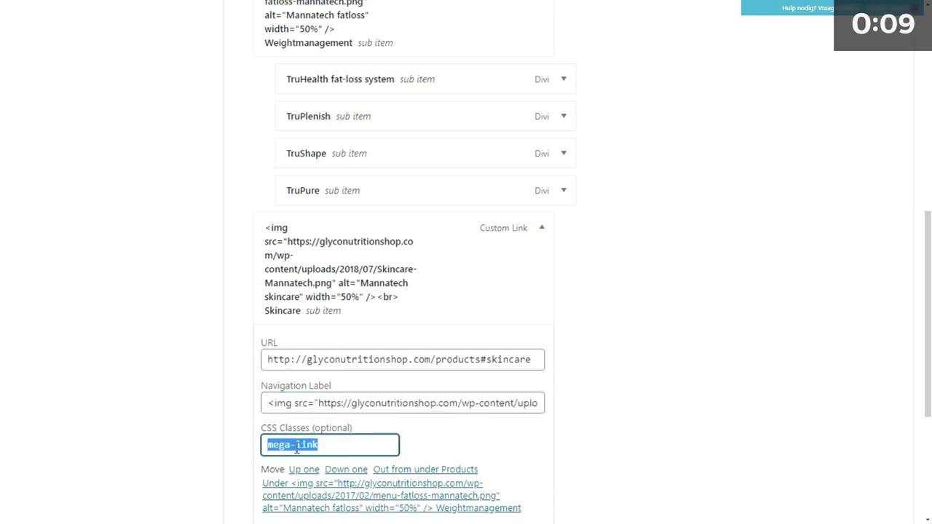
left_click(542, 228)
- Examine the mega menu on the live site in the iPhone 6/7/8 Plus mobile view
scroll(379, 512, "down", 2)
scroll(379, 511, "up", 12)
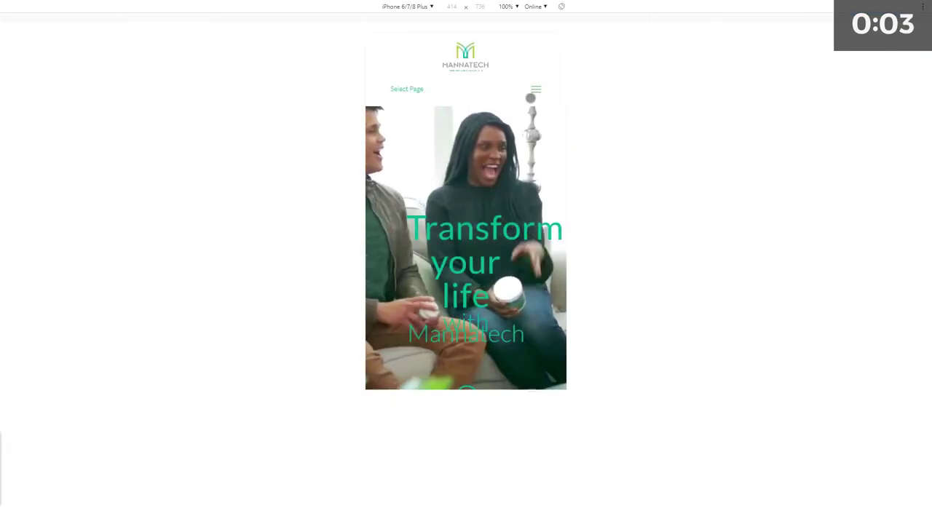
scroll(454, 230, "down", 6)
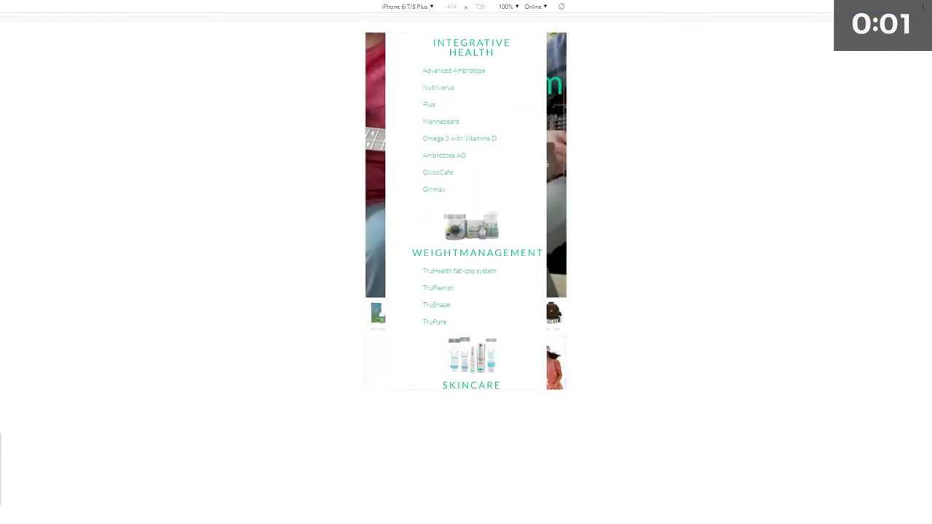
scroll(454, 230, "up", 6)
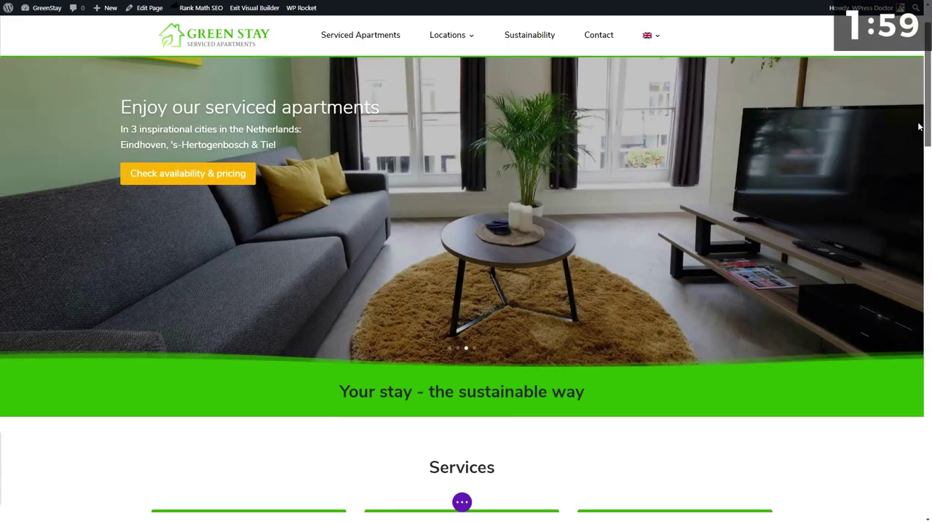
- Open the settings of the text module under "GREEN STAY Serviced Apartments" and make the words "The apartments" bold and italic
scroll(909, 153, "down", 2)
scroll(910, 154, "down", 10)
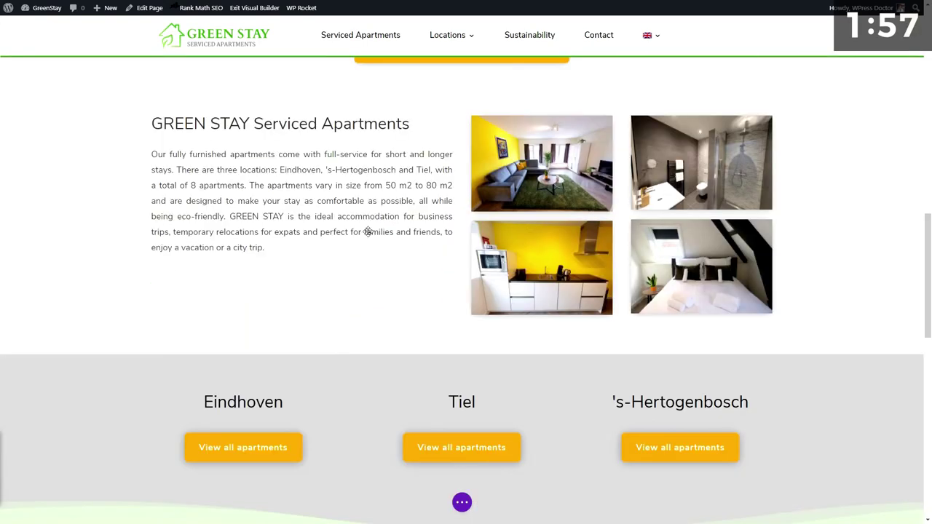
left_click(333, 233)
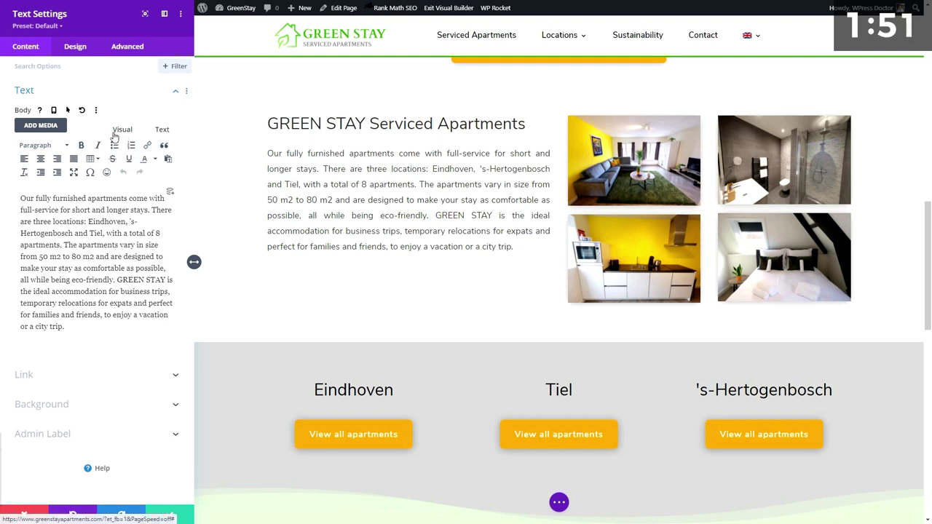
left_click_drag(21, 197, 85, 330)
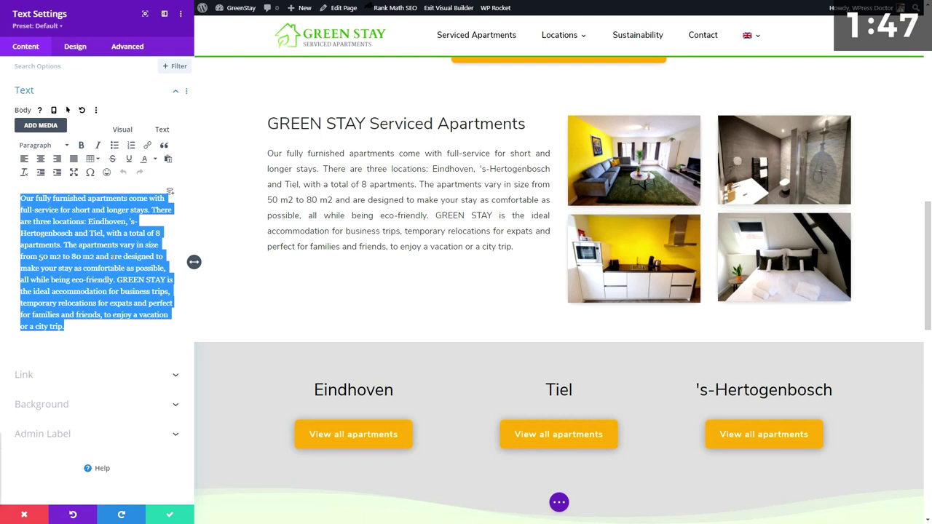
left_click_drag(64, 245, 122, 247)
left_click(81, 145)
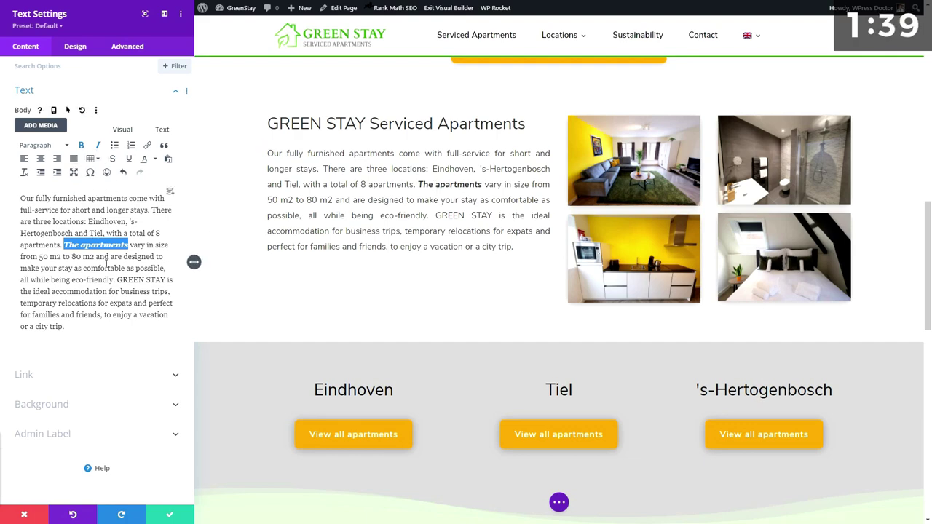
- Make the entire body text of the module bold and italic
key("ctrl+a")
left_click(81, 145)
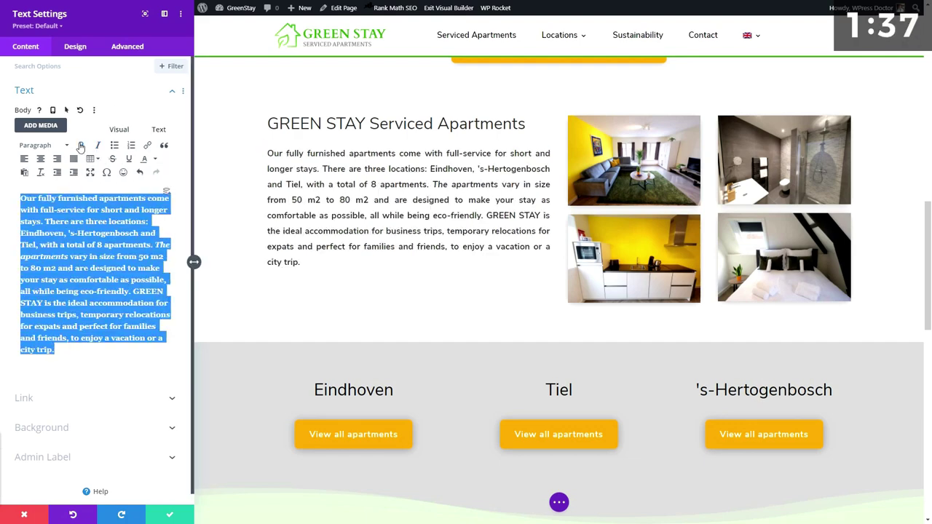
left_click(97, 145)
left_click(81, 145)
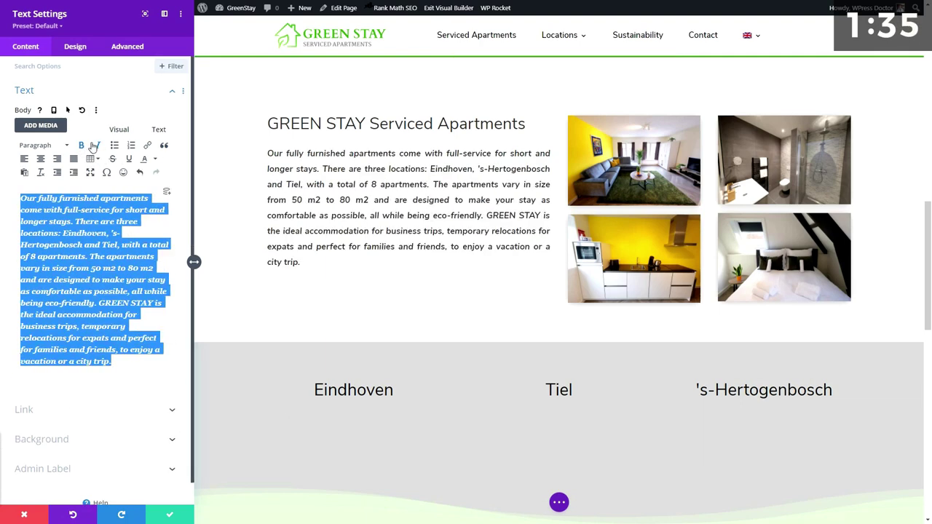
- Right-align the entire body text in the content editor and colour it blue
left_click(58, 158)
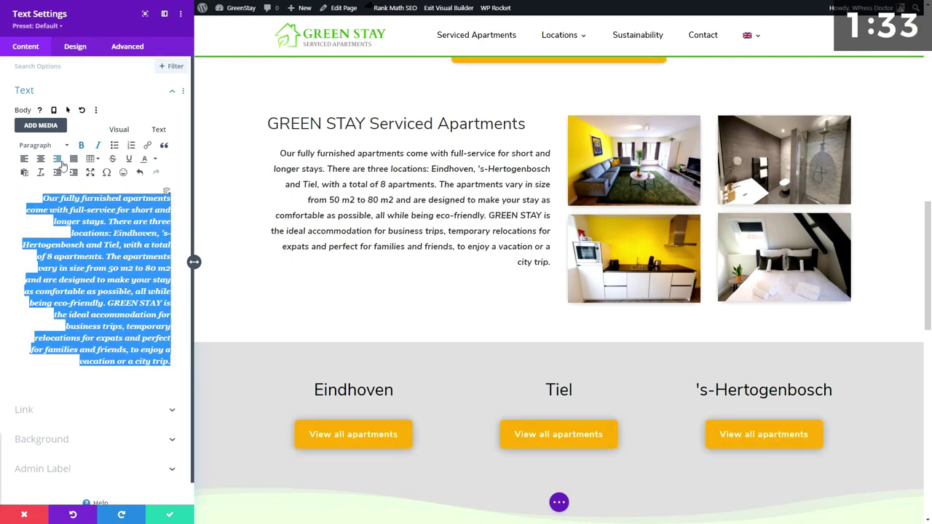
left_click(155, 158)
left_click(162, 186)
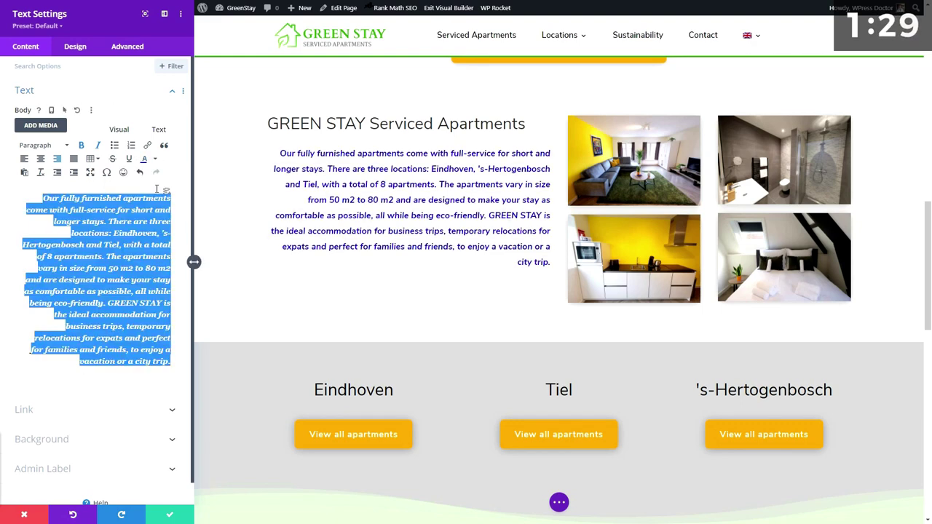
left_click(100, 245)
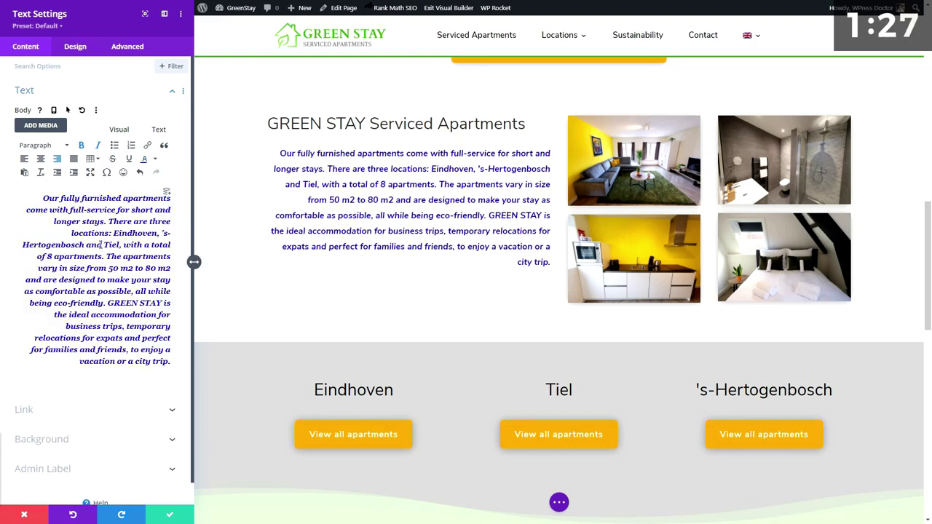
- In the module's design settings, set the text colour to dark green, the font style to italic and the text size to 21px
left_click(267, 152)
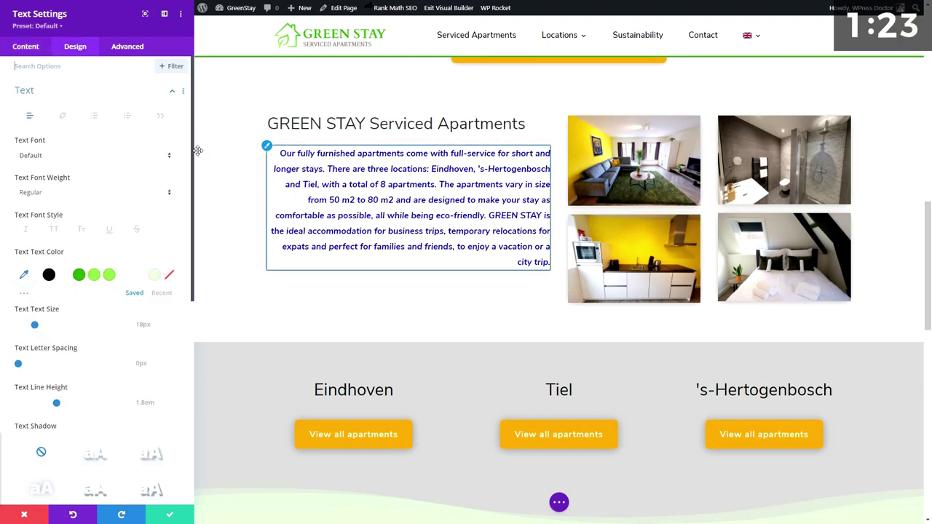
left_click(110, 276)
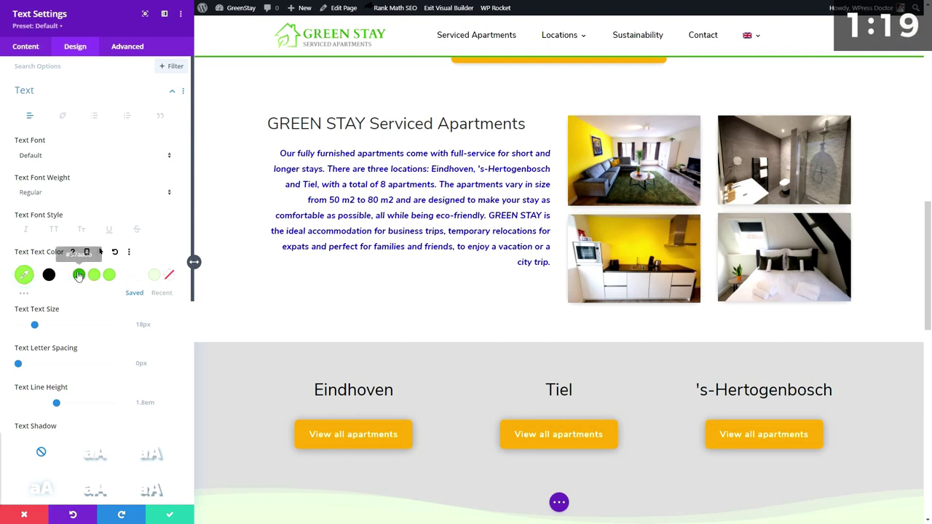
left_click(79, 275)
left_click(24, 232)
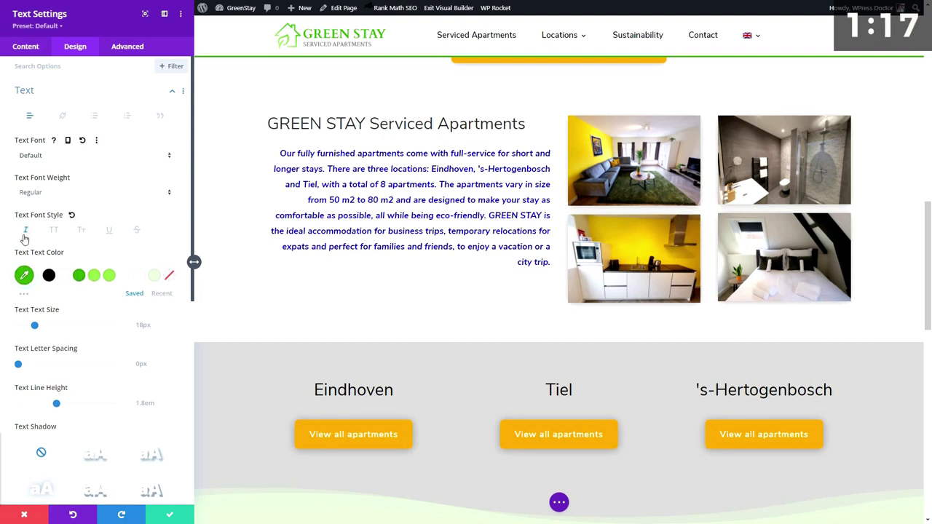
left_click(26, 232)
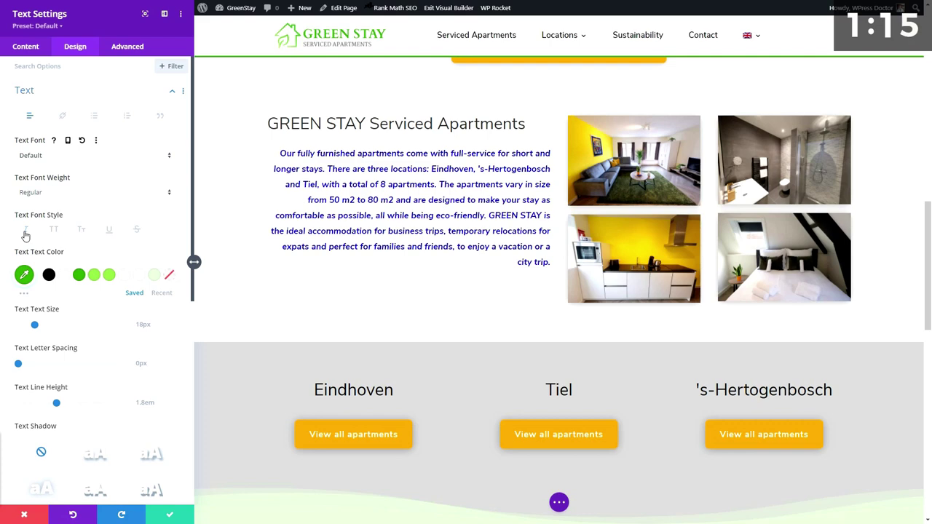
left_click_drag(35, 325, 38, 324)
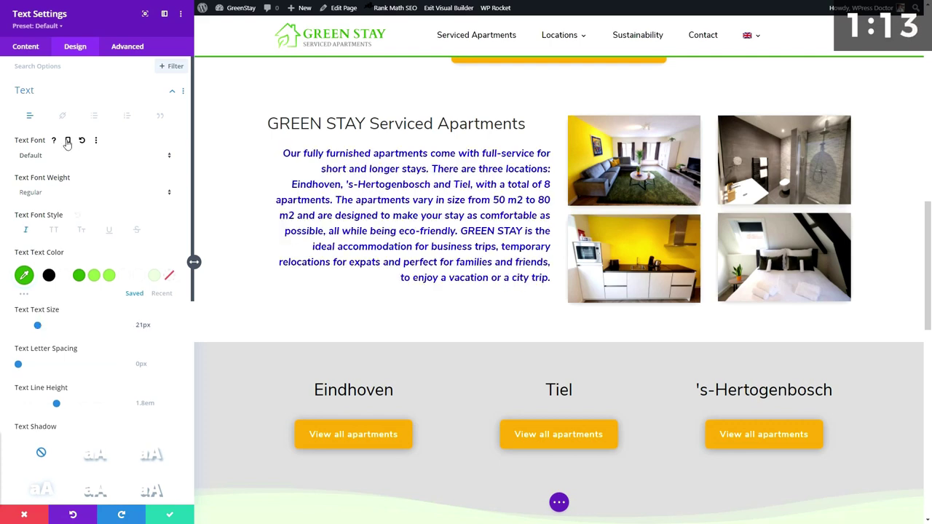
- Try centred text alignment in the module's design settings, then return the alignment to left
scroll(73, 304, "down", 2)
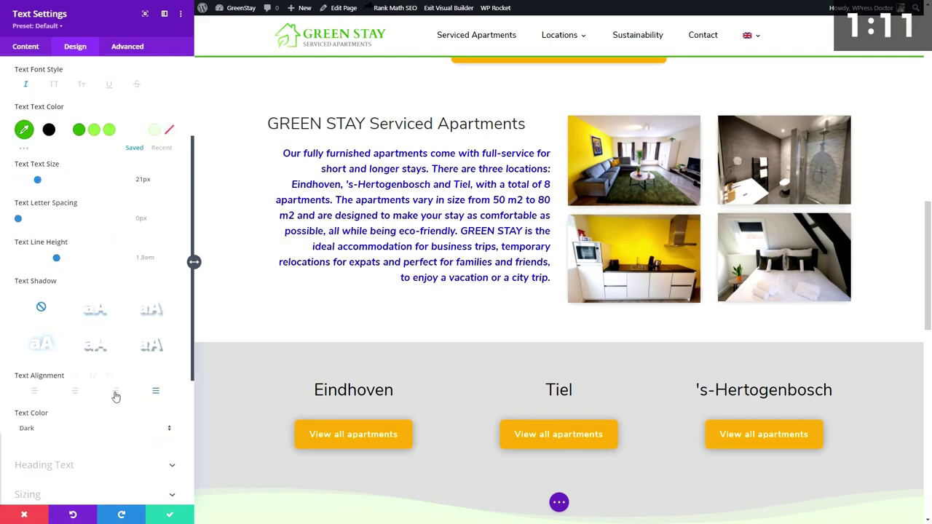
left_click(76, 393)
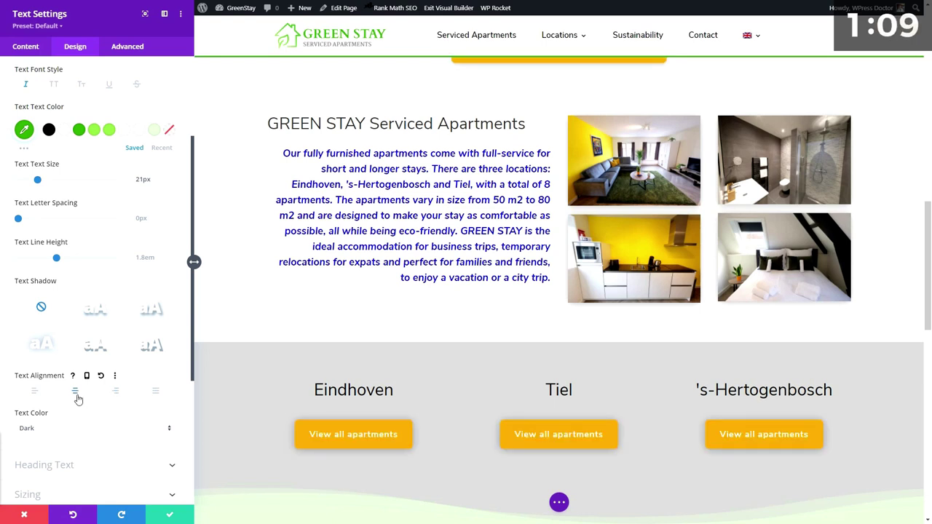
left_click(77, 394)
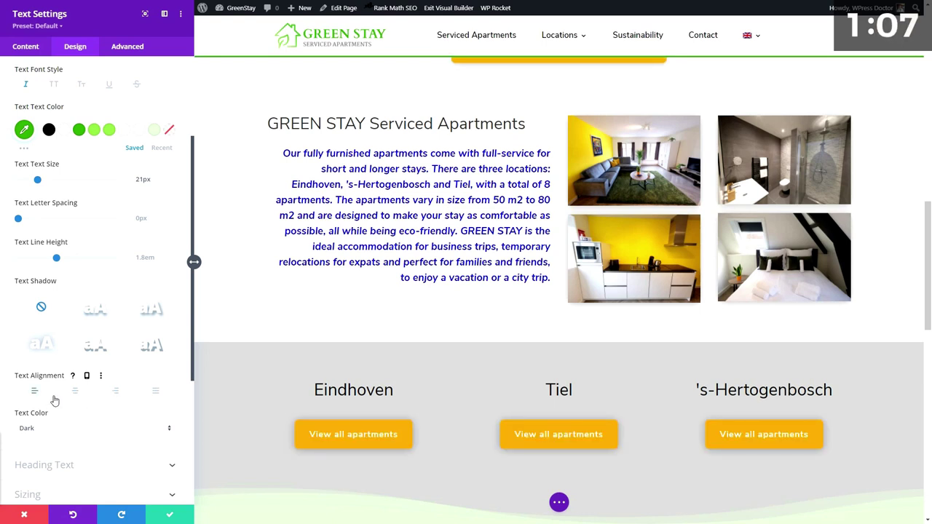
- In the body's HTML source, delete the opening paragraph's inline text-align style and the opening colour span, strong and em tags
scroll(75, 378, "up", 2)
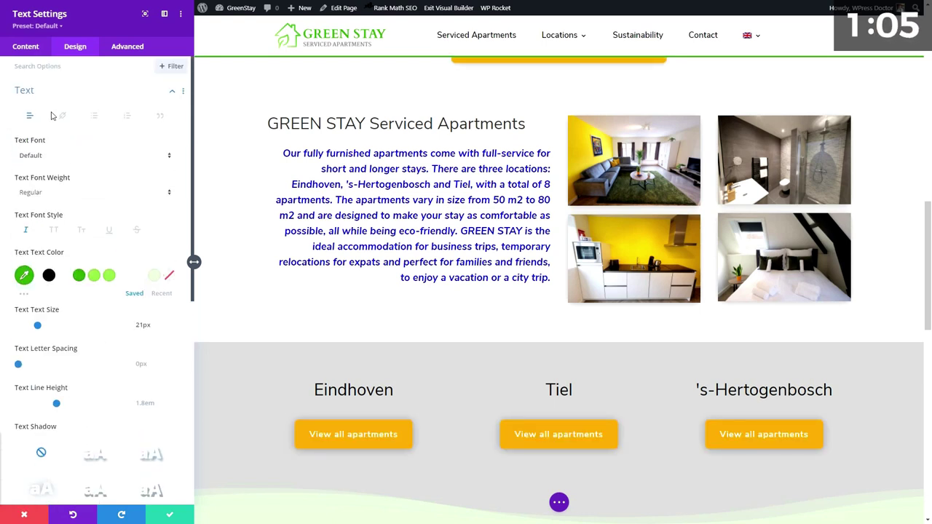
left_click(34, 48)
left_click(44, 93)
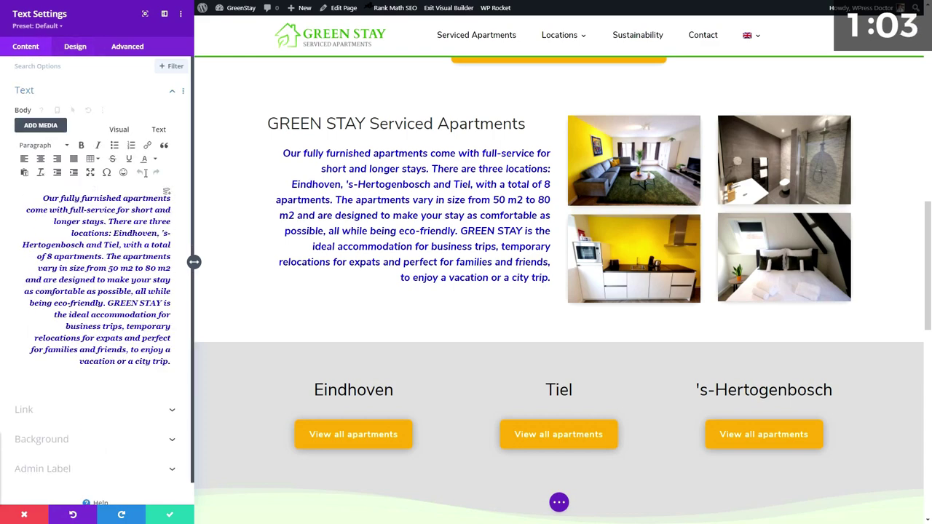
left_click(159, 129)
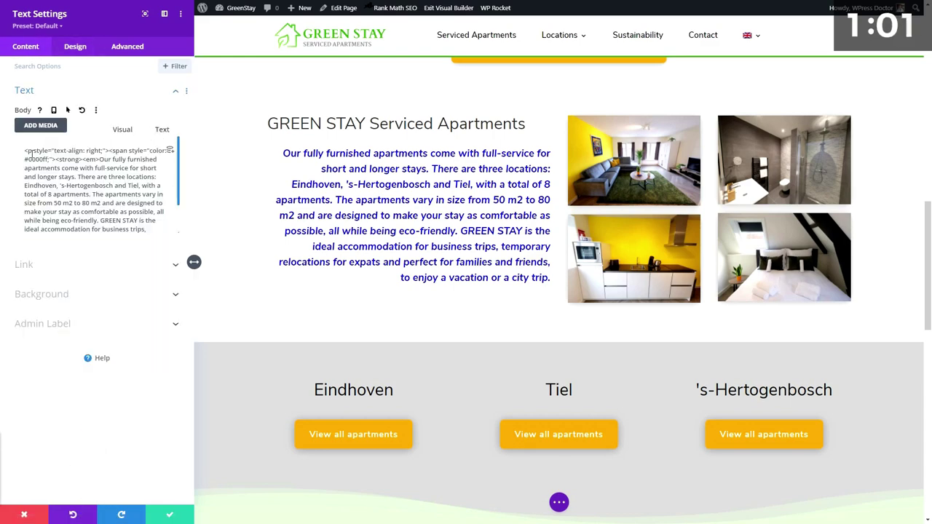
left_click_drag(33, 150, 96, 158)
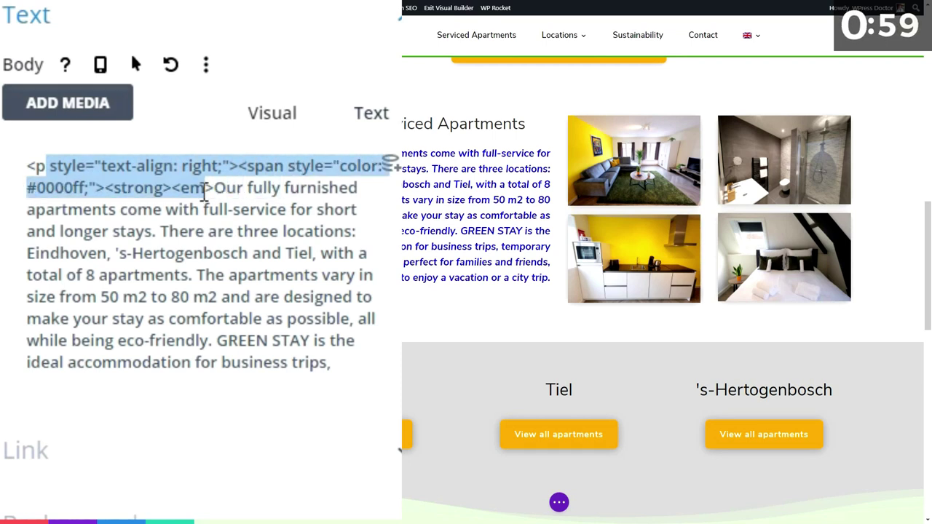
left_click(144, 188)
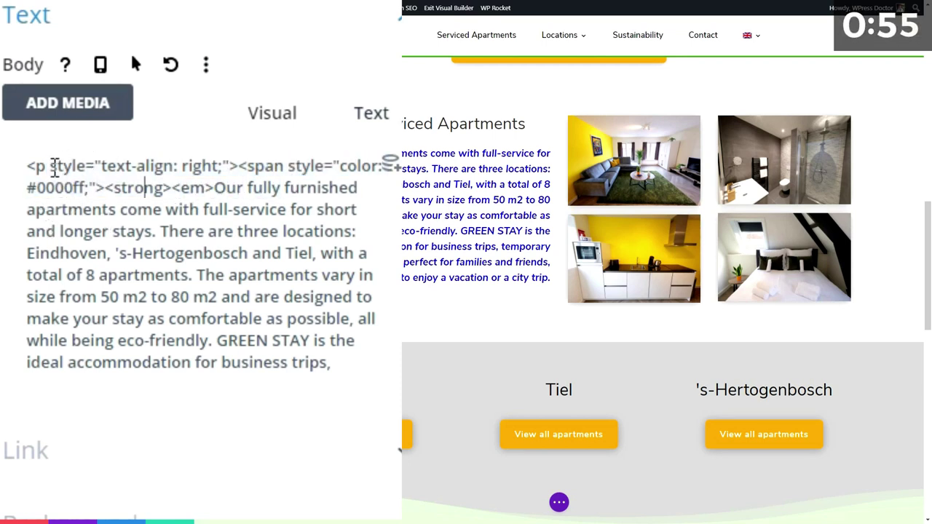
left_click_drag(50, 166, 208, 186)
key("BackSpace")
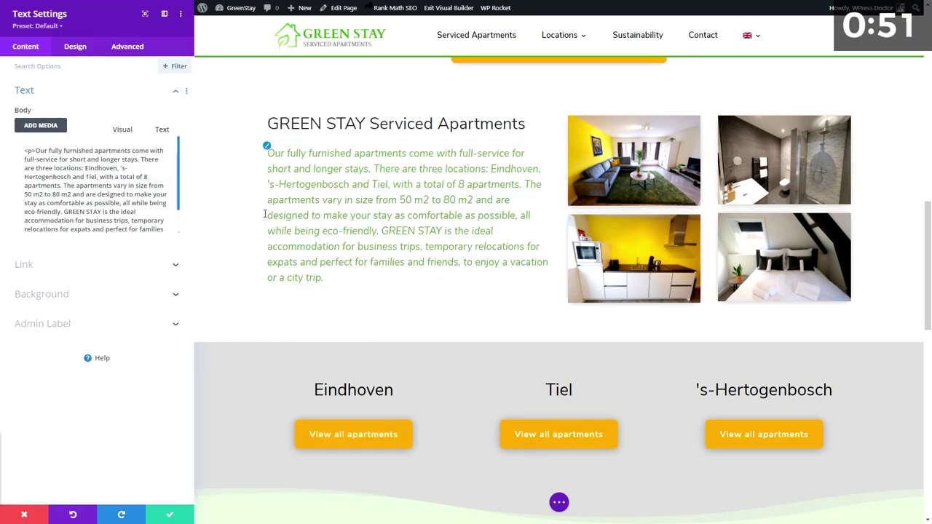
- Set the module's text colour to black in its design settings
left_click(269, 152)
left_click(267, 148)
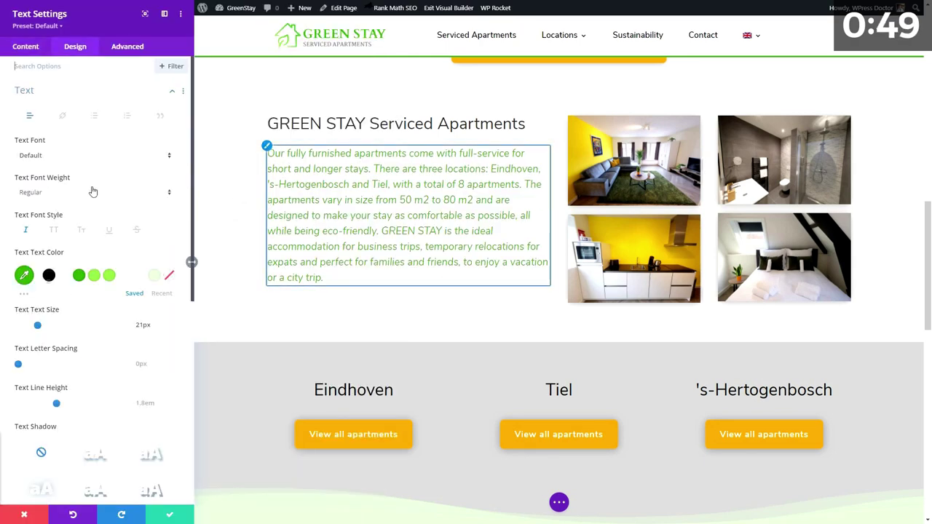
left_click(49, 275)
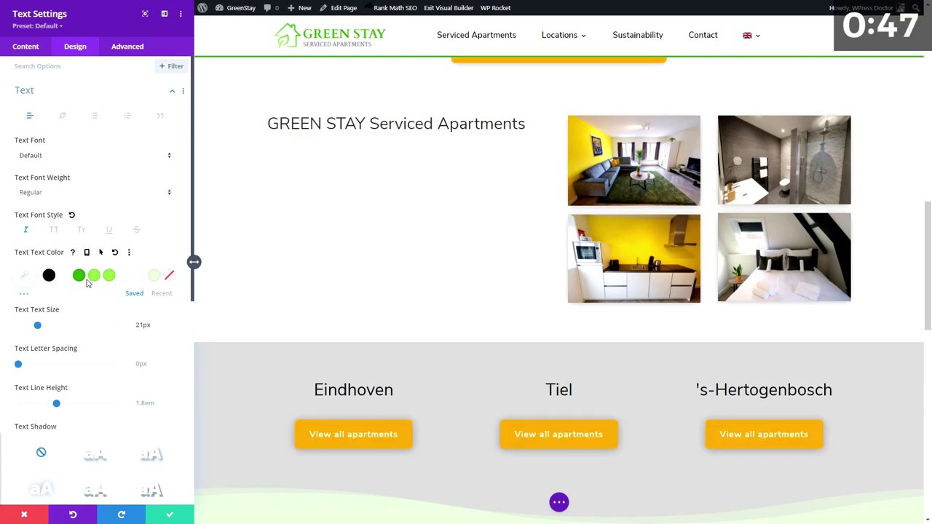
key("ctrl+z")
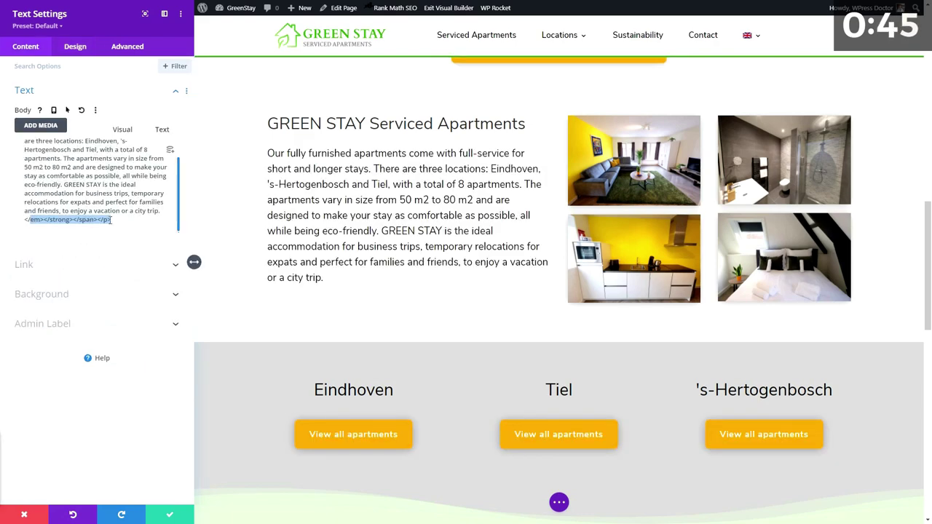
- Highlight the leftover closing tags at the end of the body's HTML source, then view the body in the visual editor
left_click(131, 221)
left_click_drag(117, 220, 60, 220)
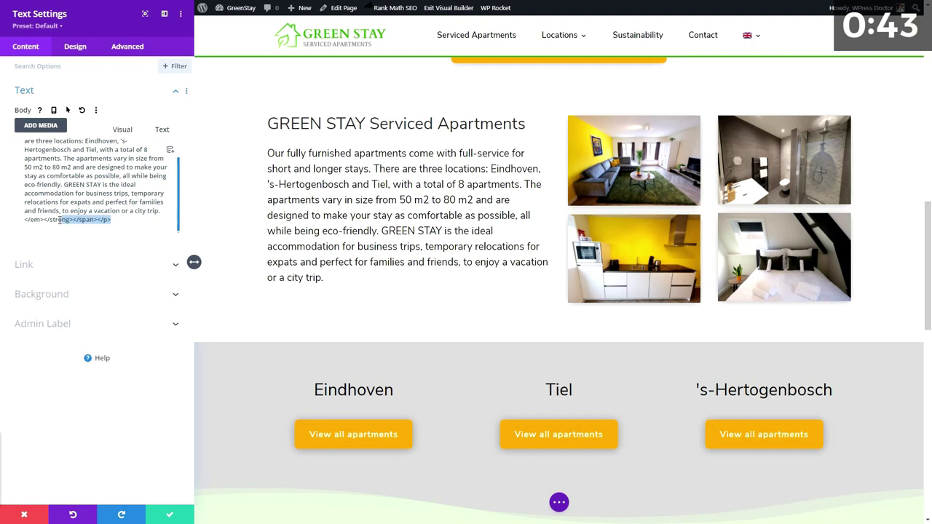
left_click(117, 219)
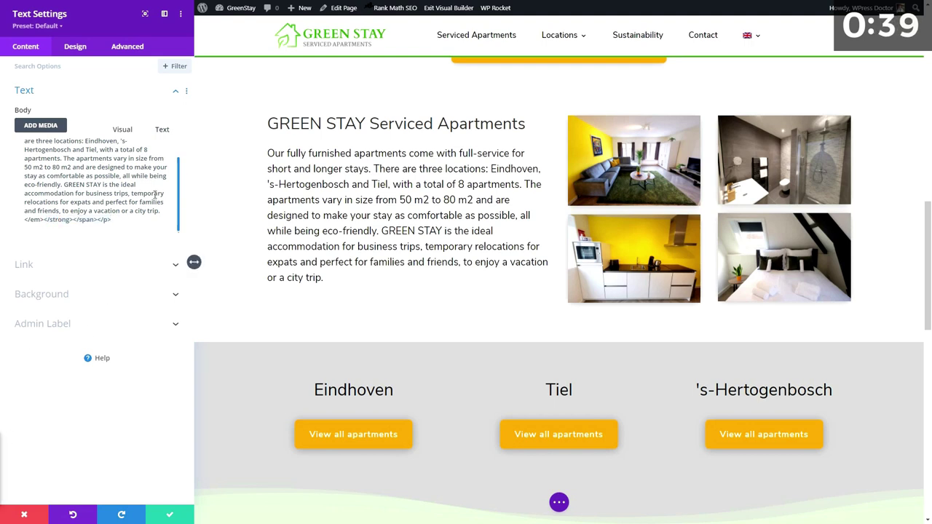
left_click(123, 131)
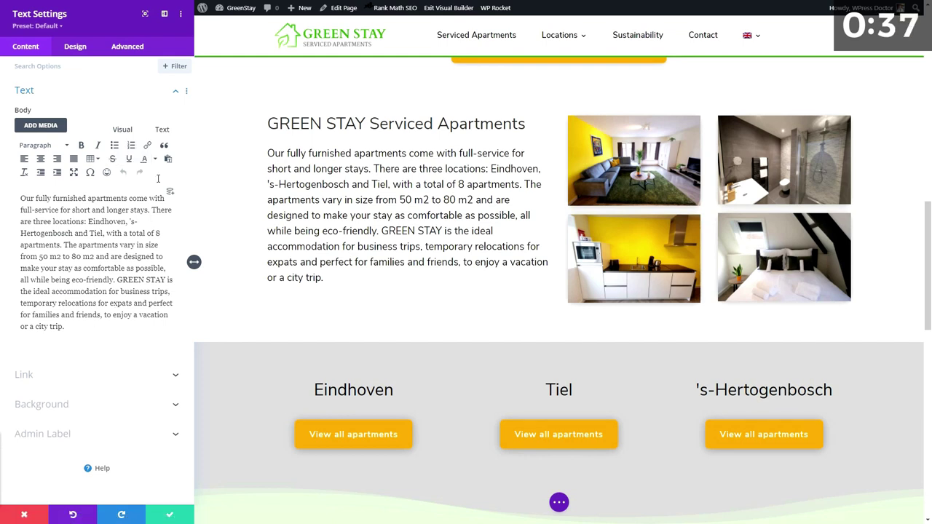
- Add a run of repeated </span> closing tags at the end of the body's HTML source
left_click(162, 129)
scroll(181, 209, "down", 1)
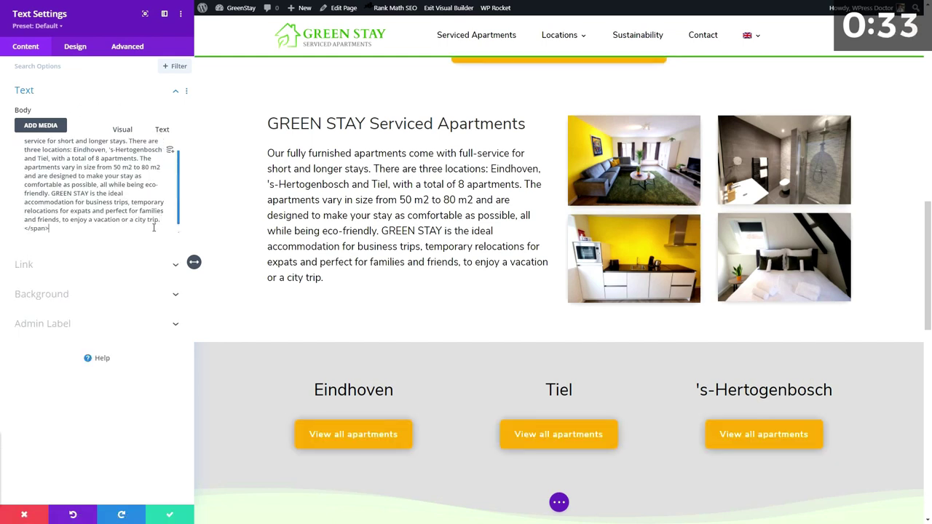
type("</span></span></span>")
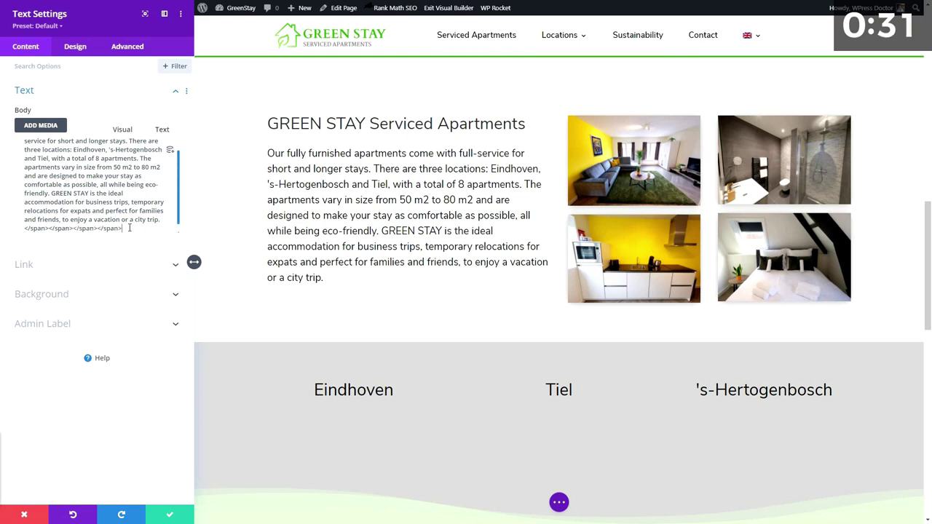
type("</span>")
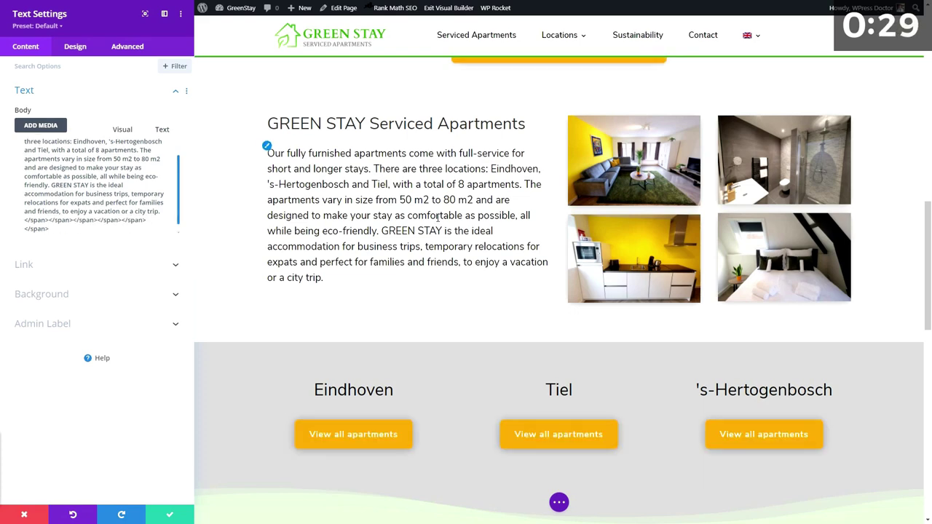
- Highlight the run of surplus closing span tags in the HTML source and return the body to the visual editor
left_click_drag(929, 211, 929, 129)
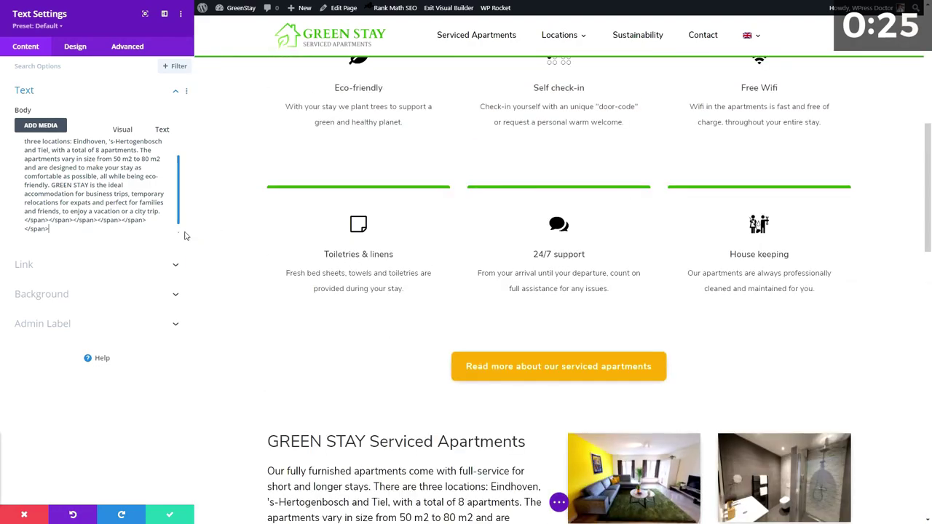
left_click_drag(50, 229, 29, 220)
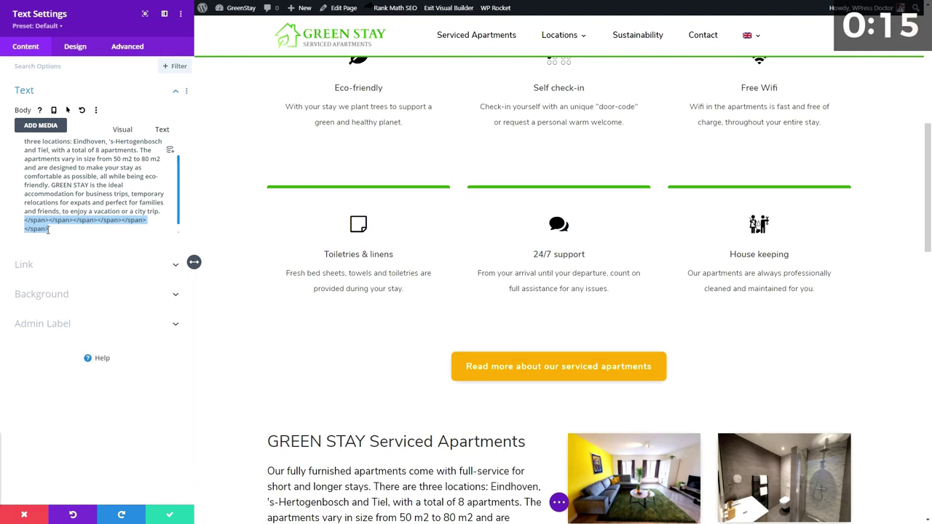
scroll(86, 199, "down", 1)
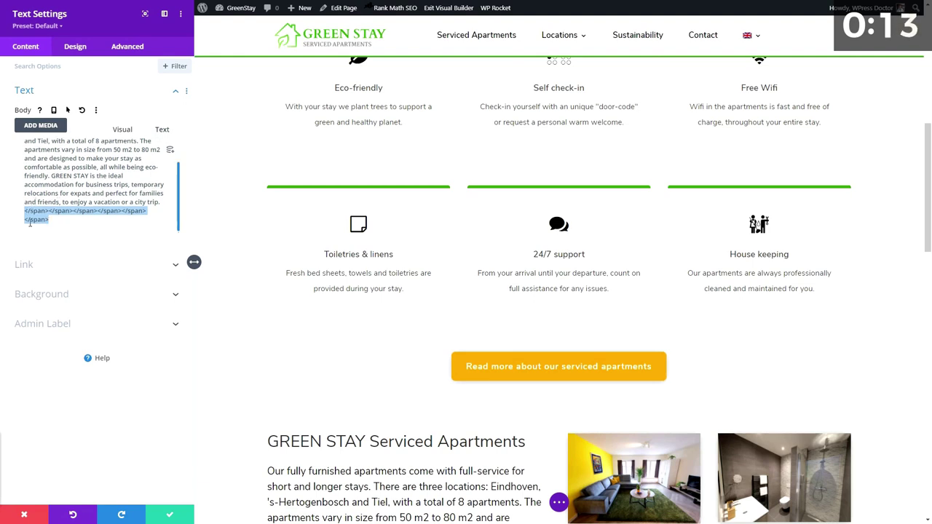
left_click(122, 130)
- In the apartment text module's design settings, set dark green text at 14px, increase the letter spacing and reduce the line height
scroll(266, 318, "down", 2)
left_click(266, 321)
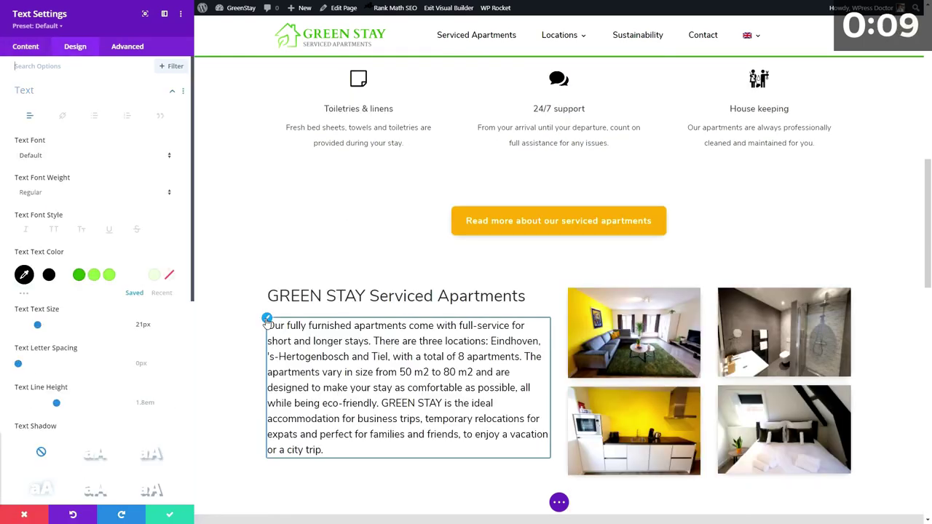
left_click(109, 274)
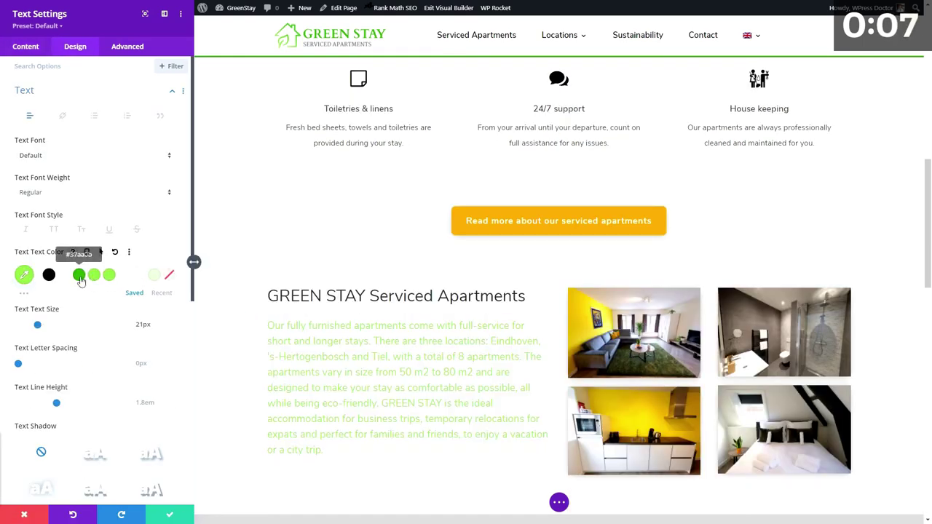
left_click(79, 274)
left_click_drag(39, 327, 30, 327)
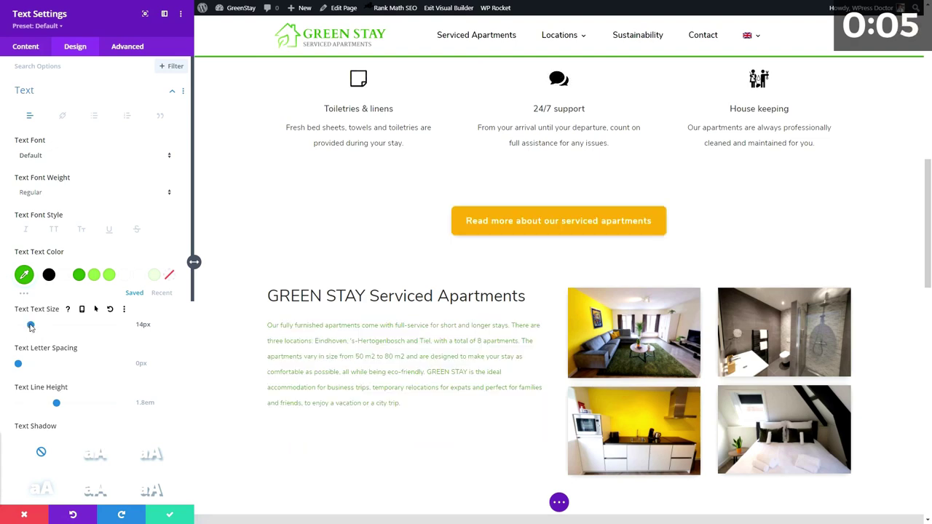
left_click_drag(18, 365, 25, 364)
mouse_move(56, 403)
left_mouse_down()
mouse_move(38, 405)
mouse_move(51, 403)
left_mouse_up()
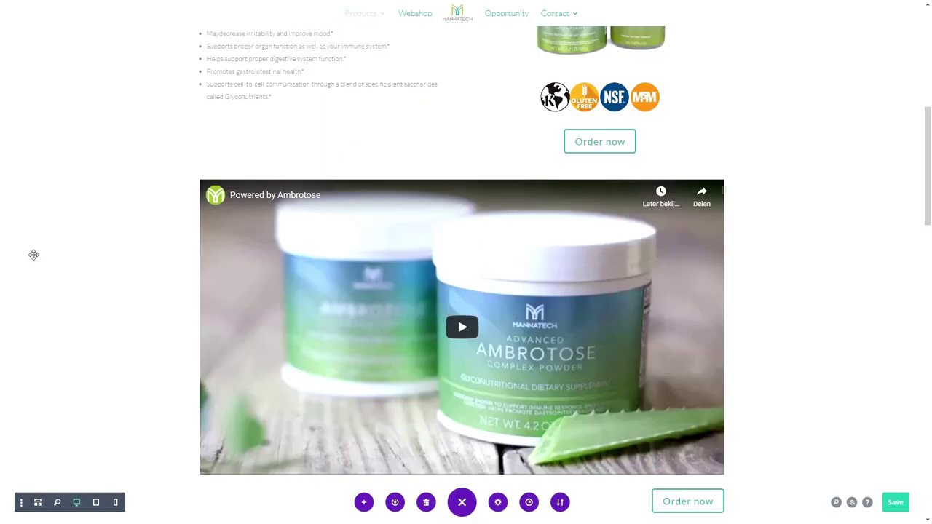
- Add a new button preset named "Button greenish" from the Order now button under the product images and save it
scroll(158, 187, "up", 6)
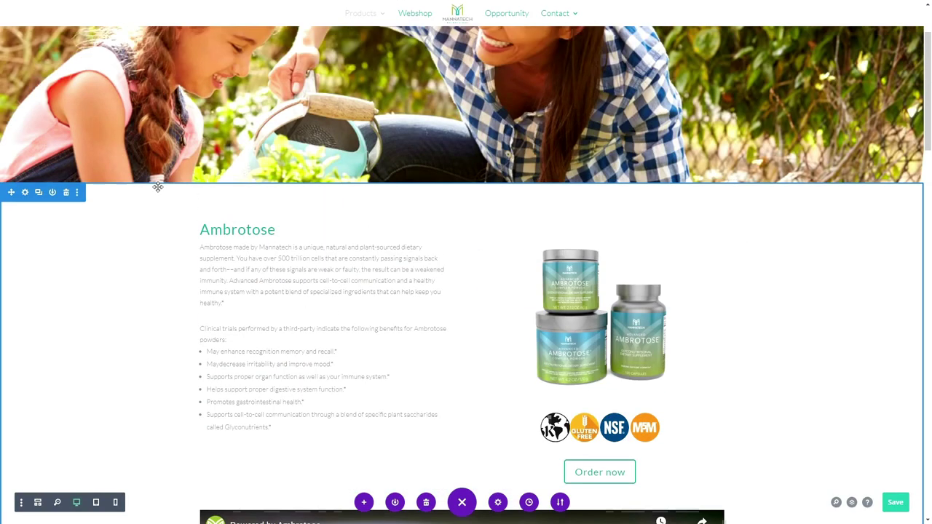
scroll(225, 146, "down", 2)
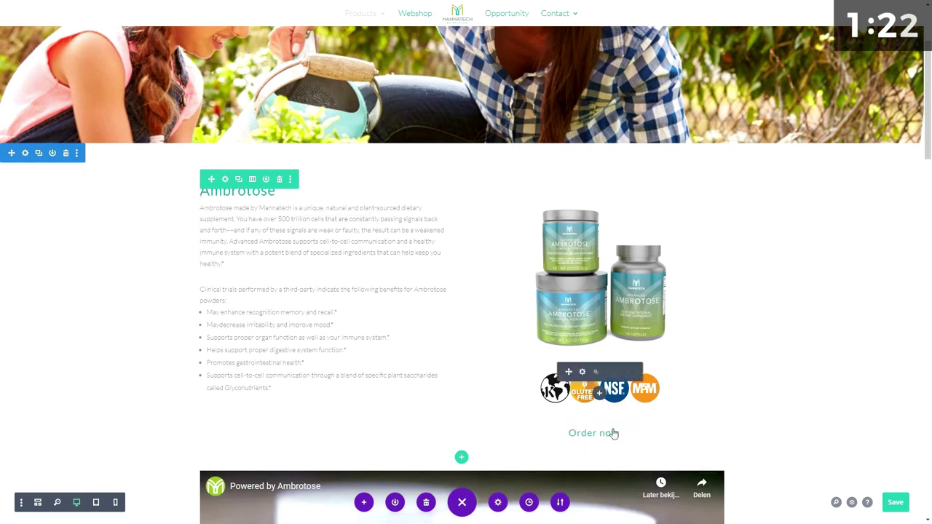
left_click(583, 427)
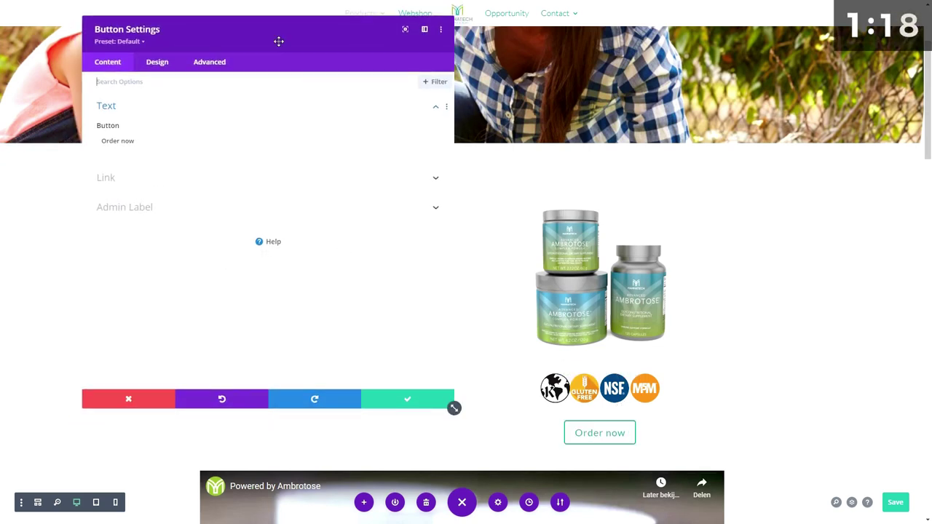
left_click(138, 42)
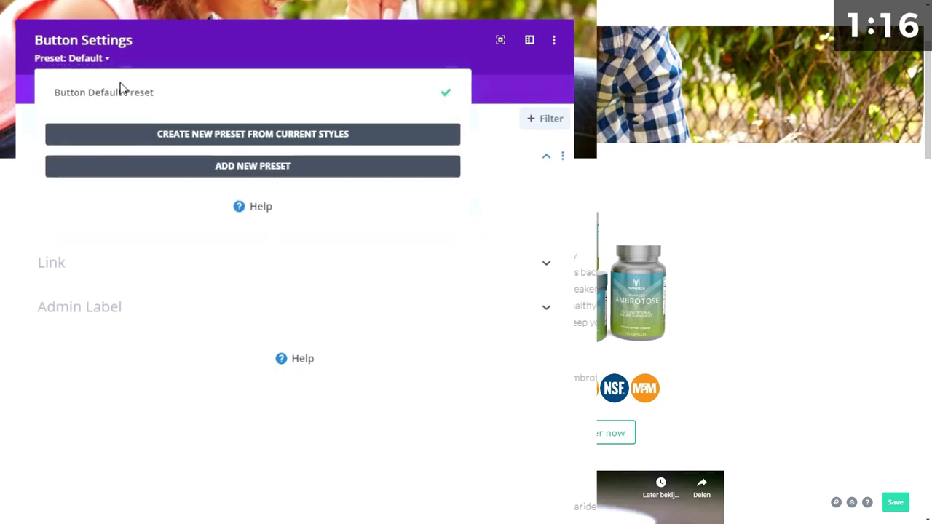
left_click(248, 167)
left_click(156, 144)
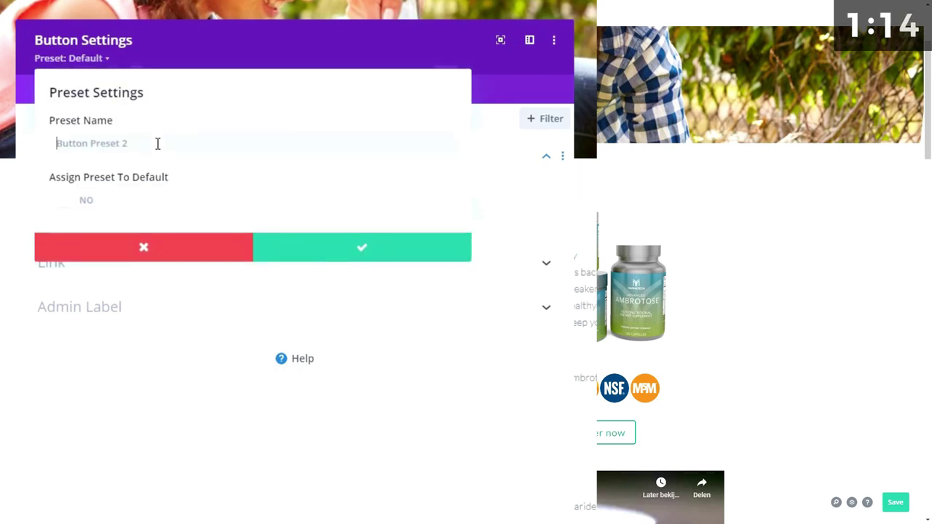
type("Button greenish")
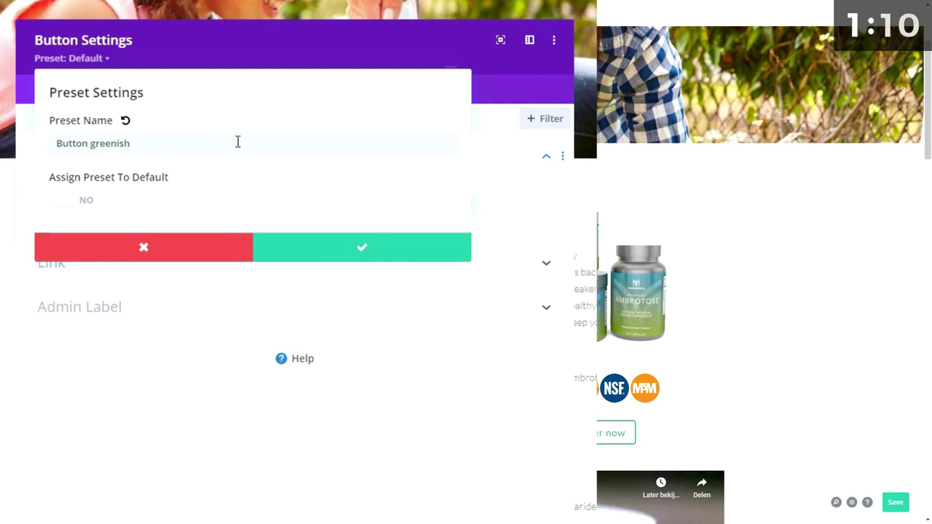
left_click(362, 247)
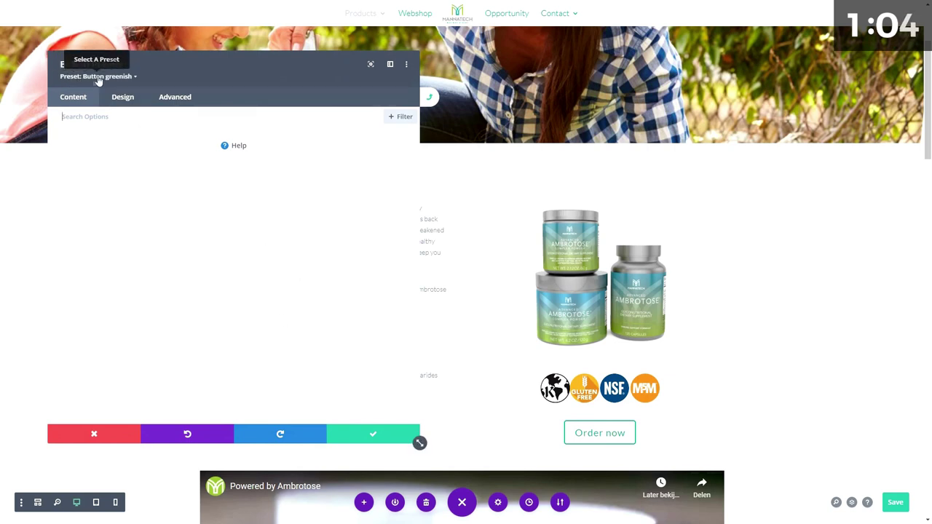
left_click(364, 437)
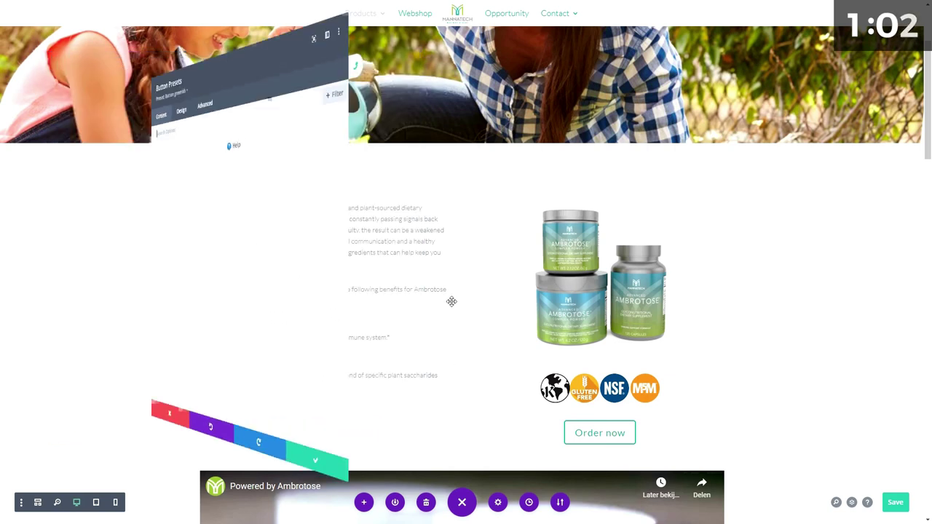
left_click(390, 431)
- Apply the "Button greenish" preset to the Order now button below the video and save the page
scroll(471, 341, "down", 2)
scroll(471, 340, "down", 6)
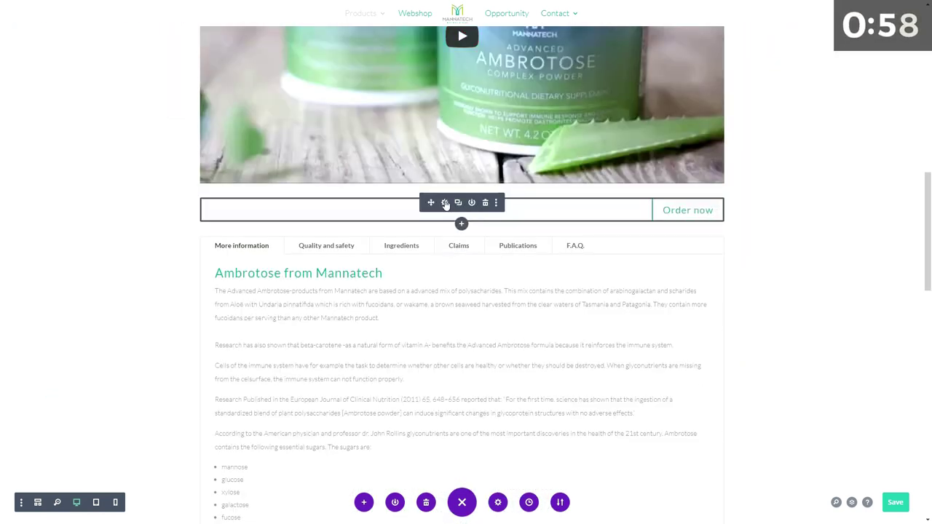
left_click(444, 202)
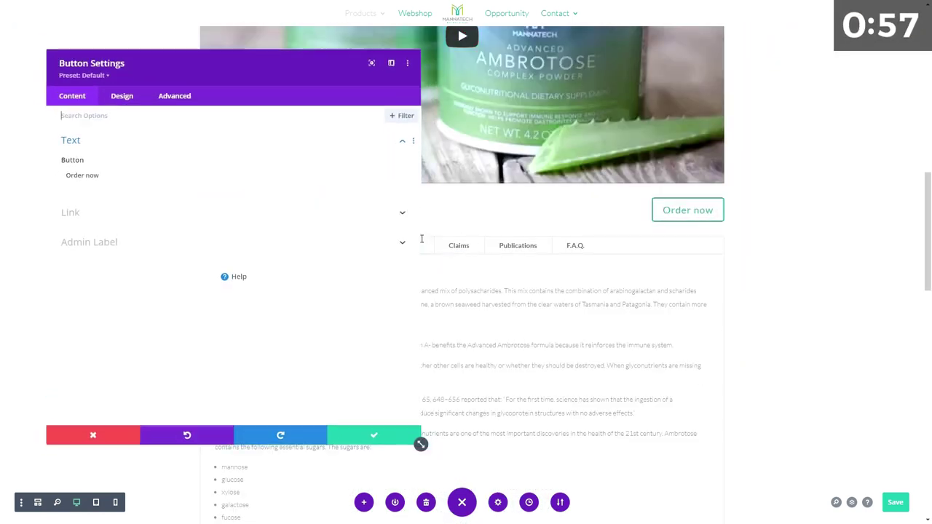
left_click(84, 76)
left_click(97, 155)
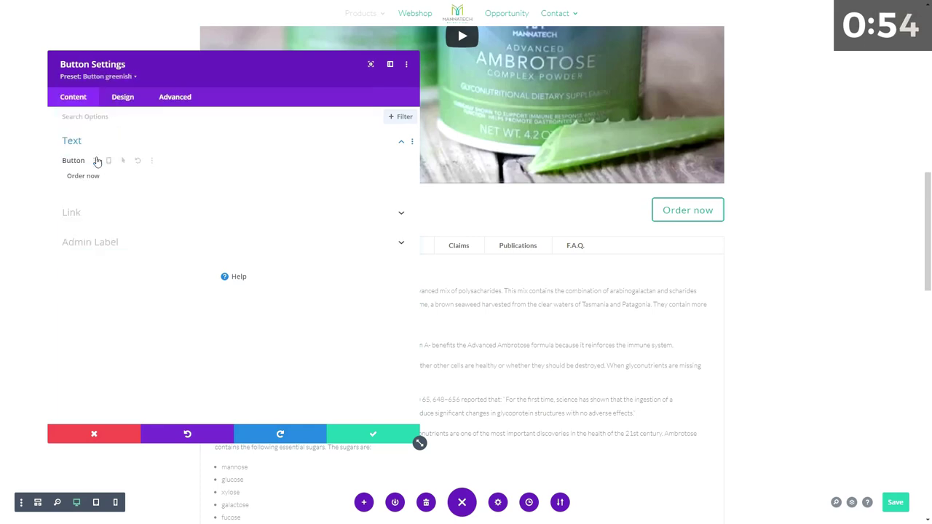
left_click(370, 434)
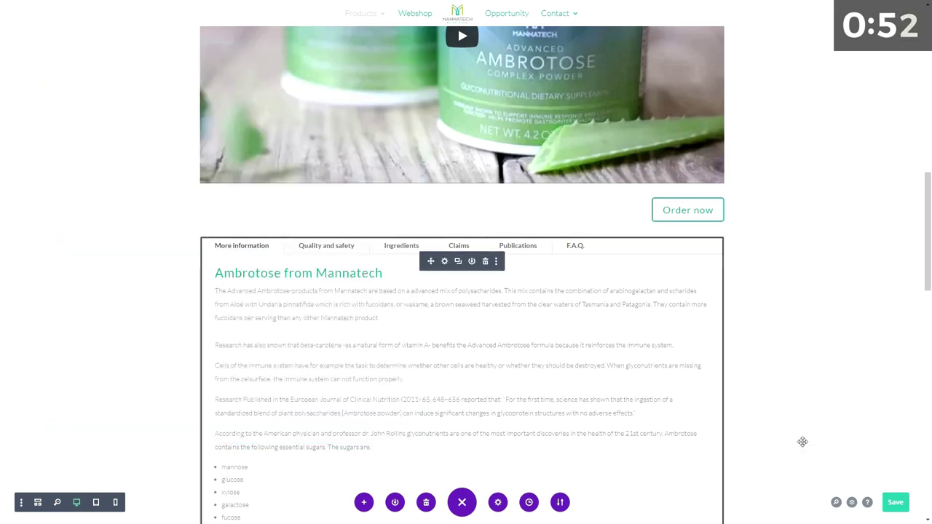
left_click(894, 505)
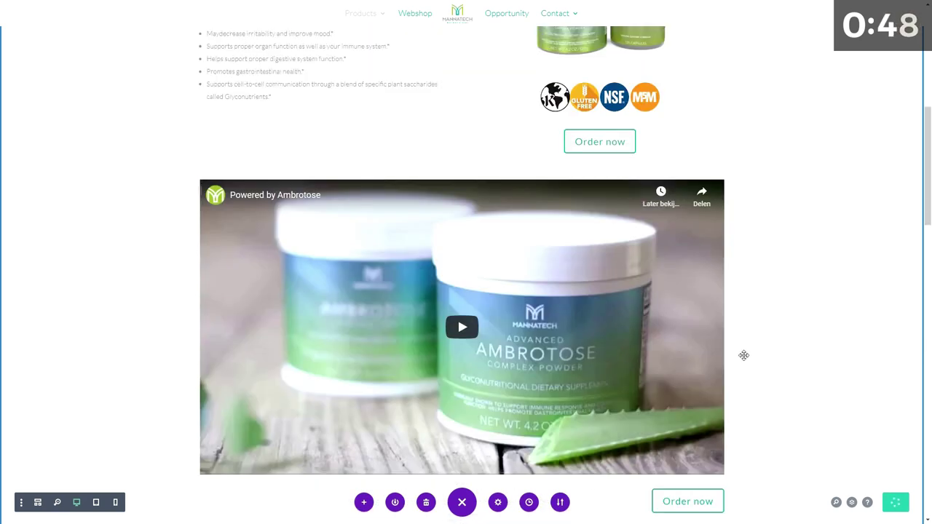
- Open the "Button greenish" preset for editing from the Order now button above the video and enable custom button styles
mouse_move(595, 146)
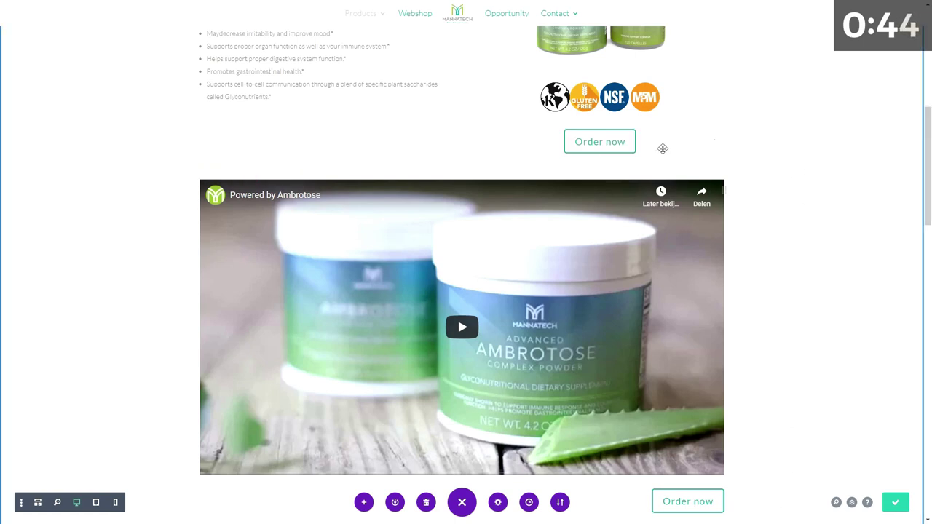
left_click(580, 134)
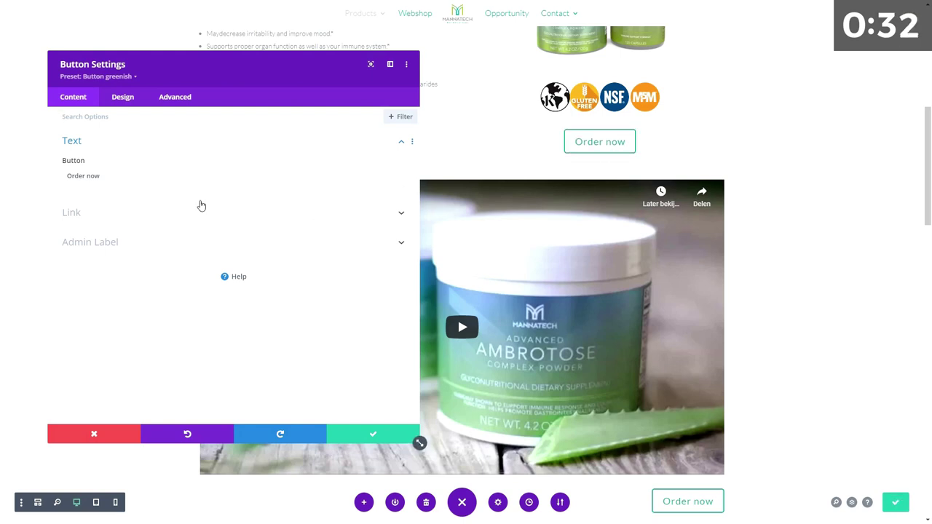
left_click(98, 75)
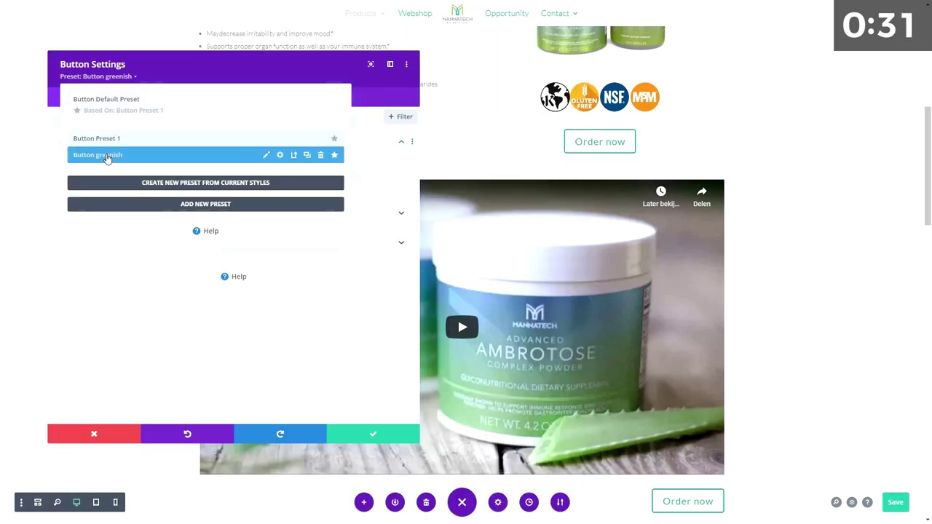
left_click(267, 155)
left_click(122, 98)
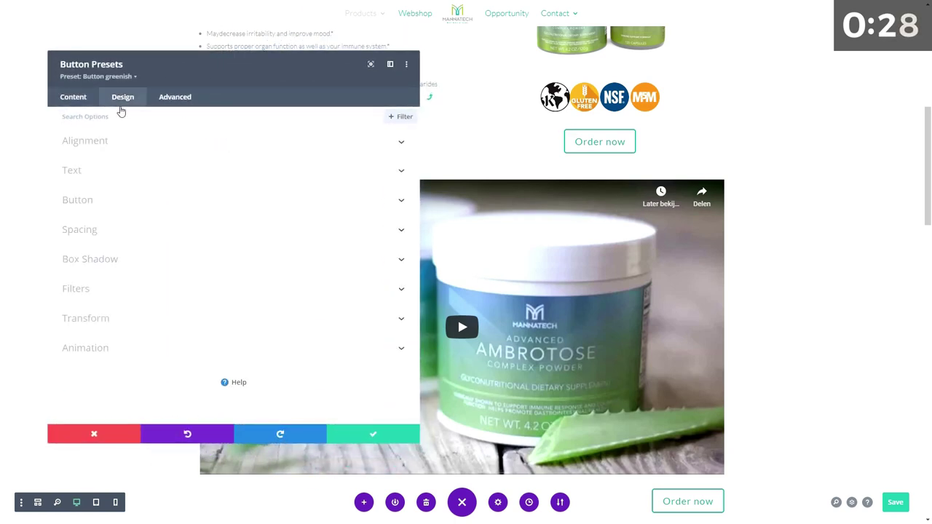
left_click(84, 203)
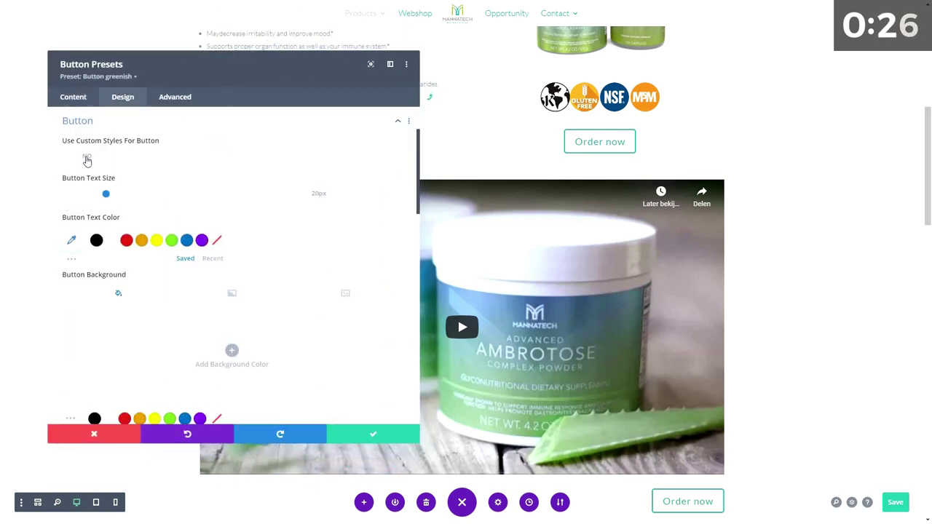
left_click(85, 157)
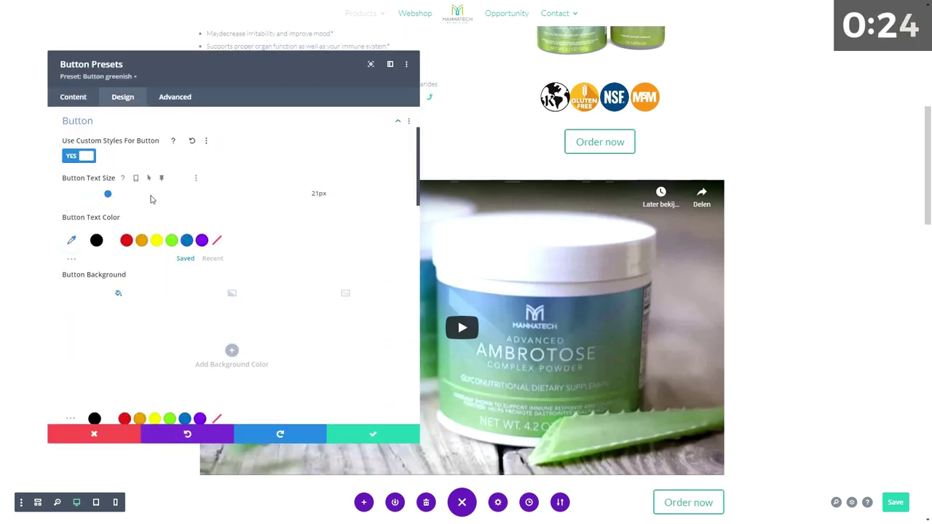
- Set the preset's button text size to 49px and its button text colour to orange
left_click(167, 195)
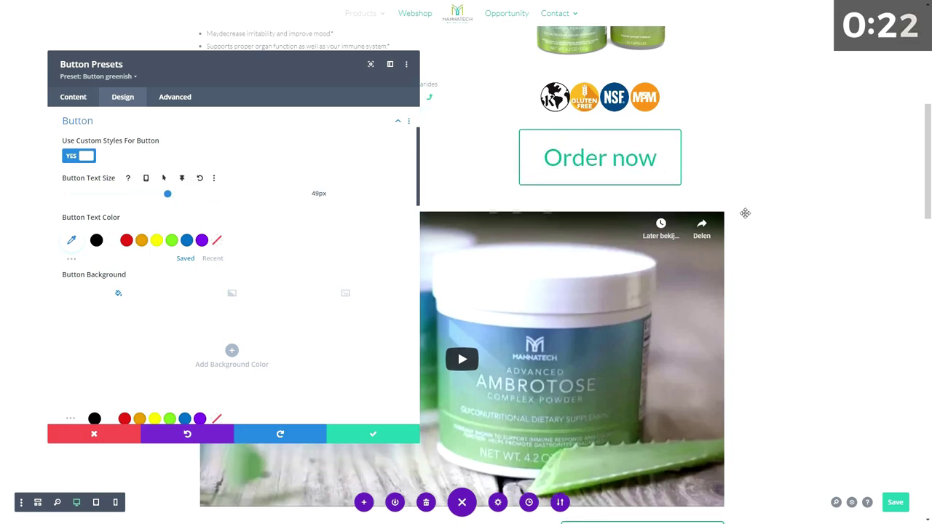
scroll(656, 156, "down", 4)
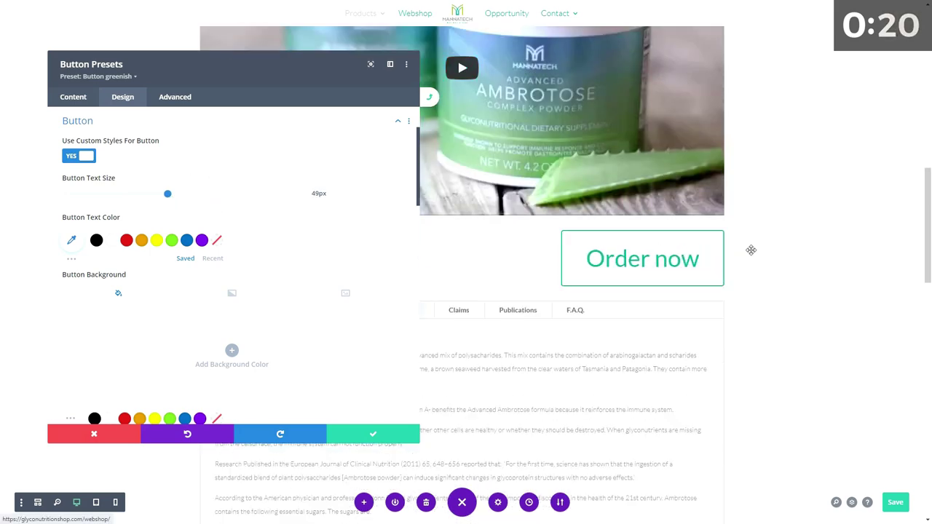
scroll(751, 250, "up", 2)
left_click(142, 241)
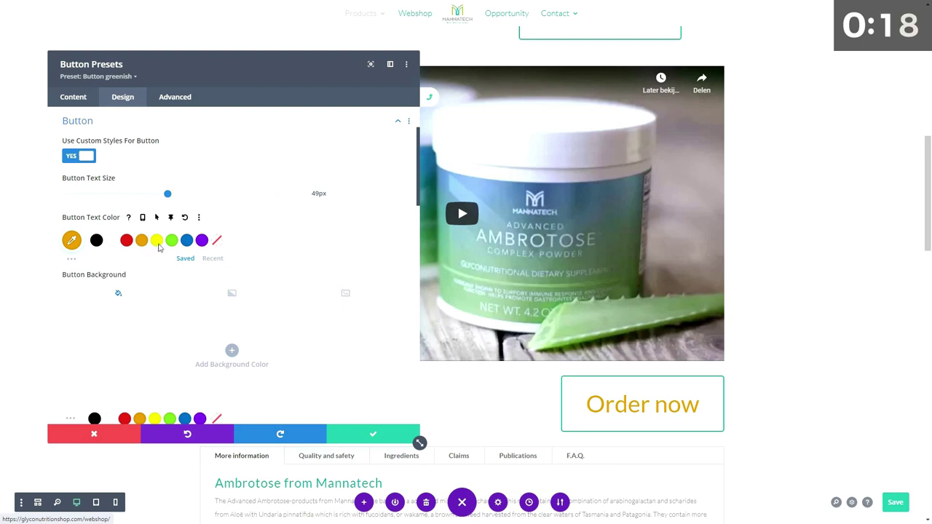
- Try yellow, blue and orange as the preset's button text colour and settle on red
left_click(157, 240)
scroll(491, 197, "down", 3)
scroll(930, 220, "up", 3)
scroll(929, 220, "up", 1)
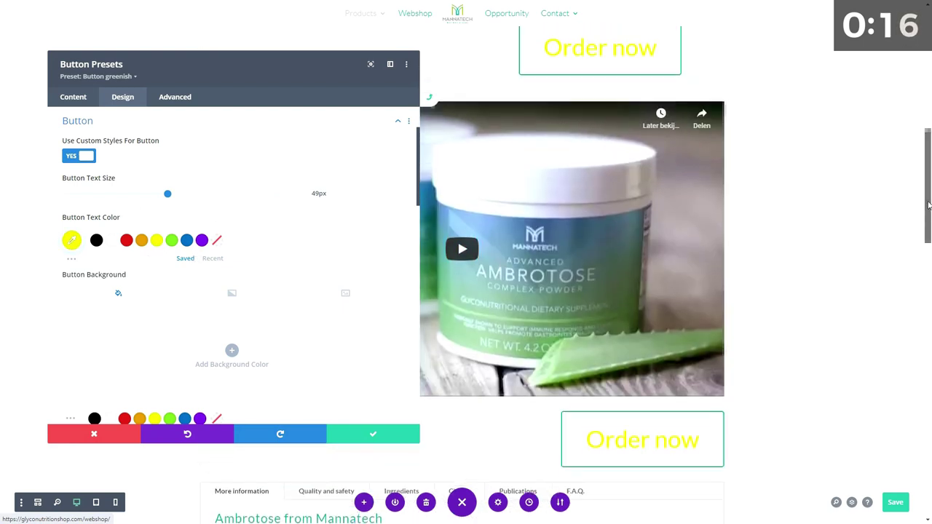
left_click(187, 241)
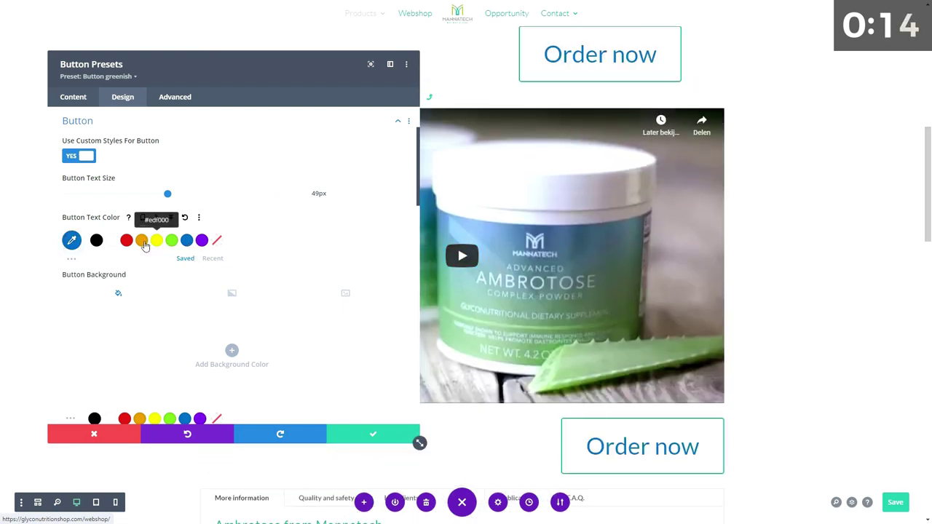
left_click(141, 240)
left_click(126, 240)
- Give the preset's button a yellow background and reduce its button text size
left_click(232, 351)
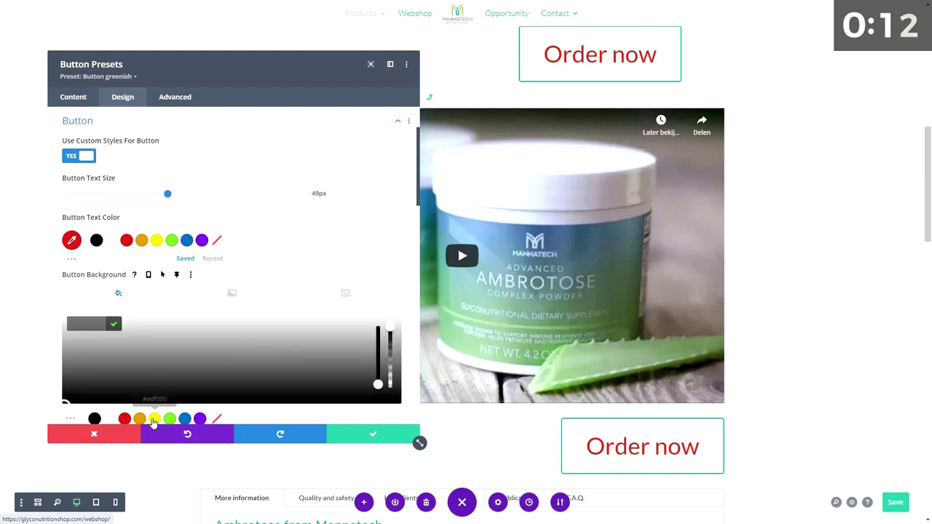
left_click(154, 418)
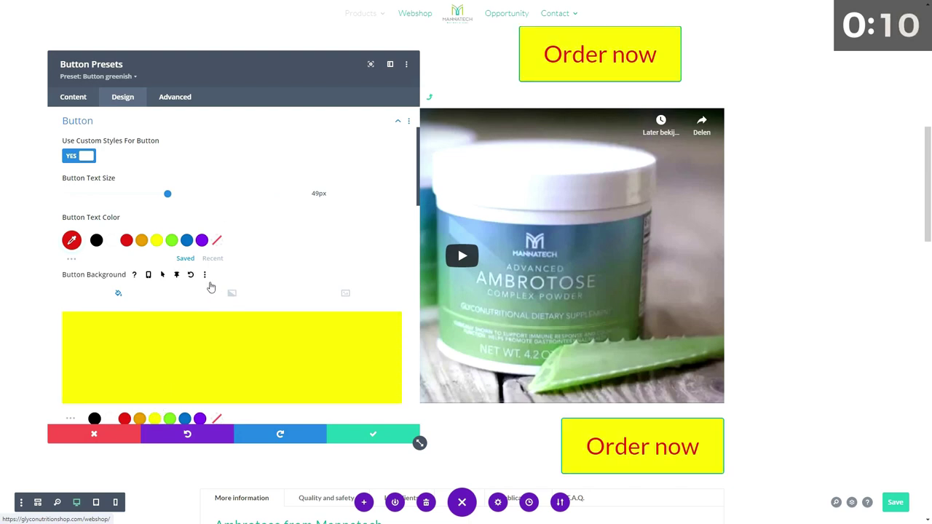
left_click_drag(166, 194, 104, 194)
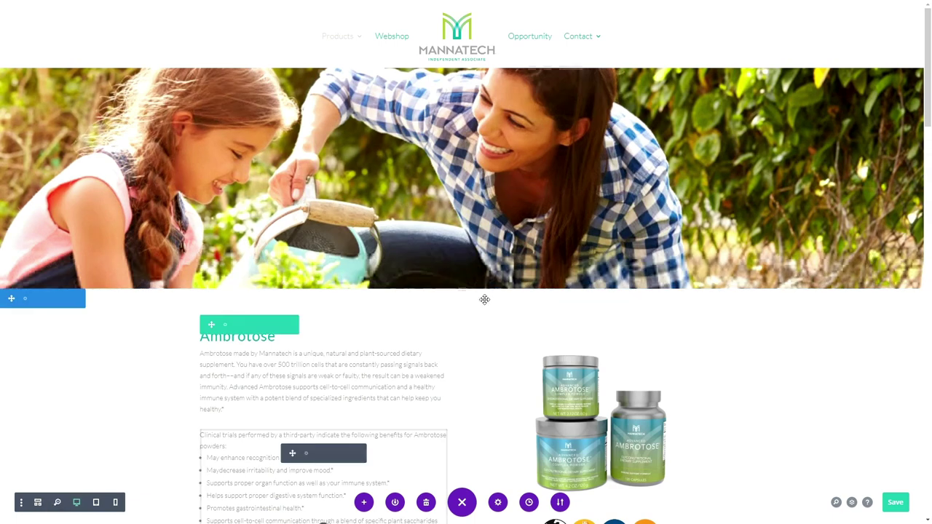
- Show the page's Layers window, enlarge it and move it down over the lower part of the header photo
left_click(852, 503)
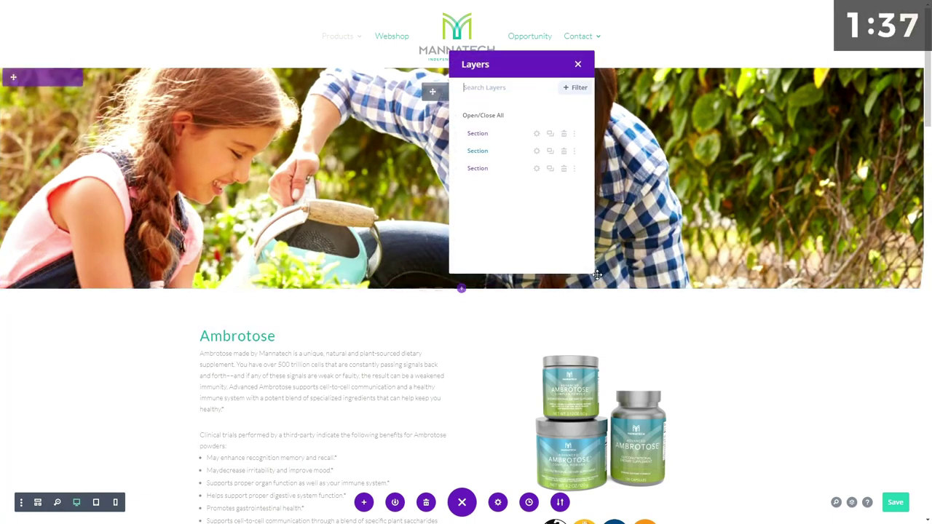
left_click_drag(593, 275, 767, 321)
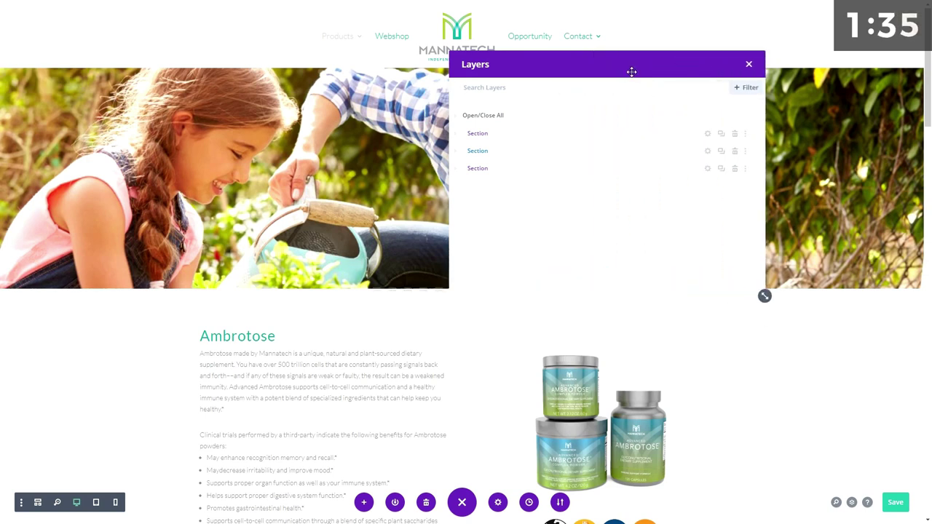
left_click_drag(631, 73, 687, 156)
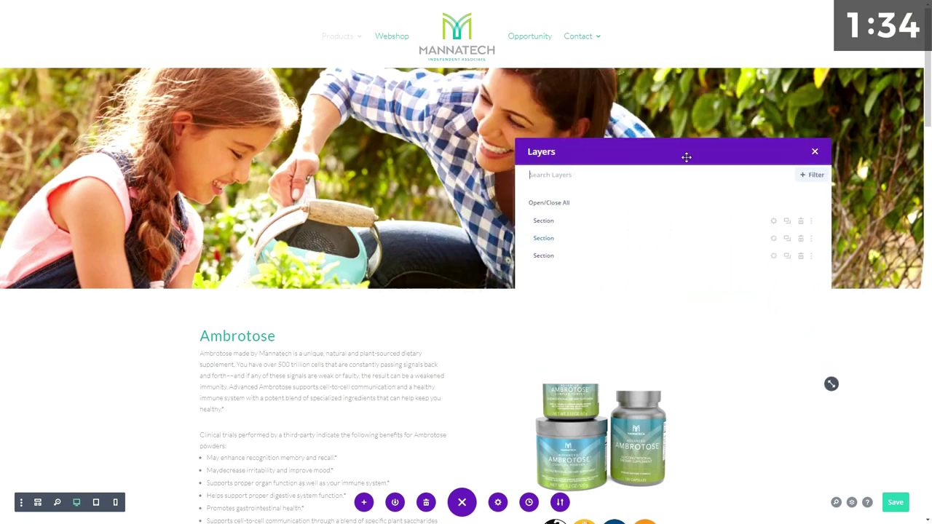
- Expand all three sections and the first row in the Layers list, and view that row's settings without changing them
left_click(522, 222)
left_click(523, 255)
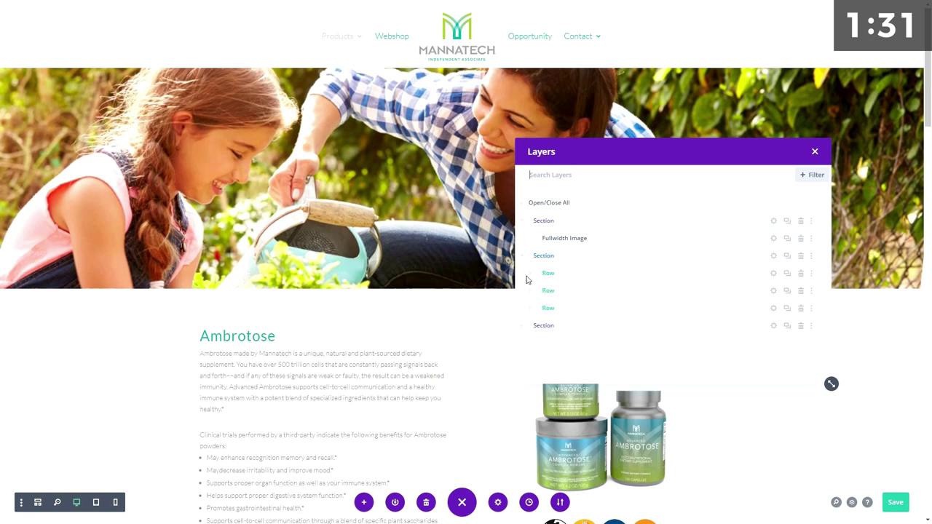
left_click(522, 328)
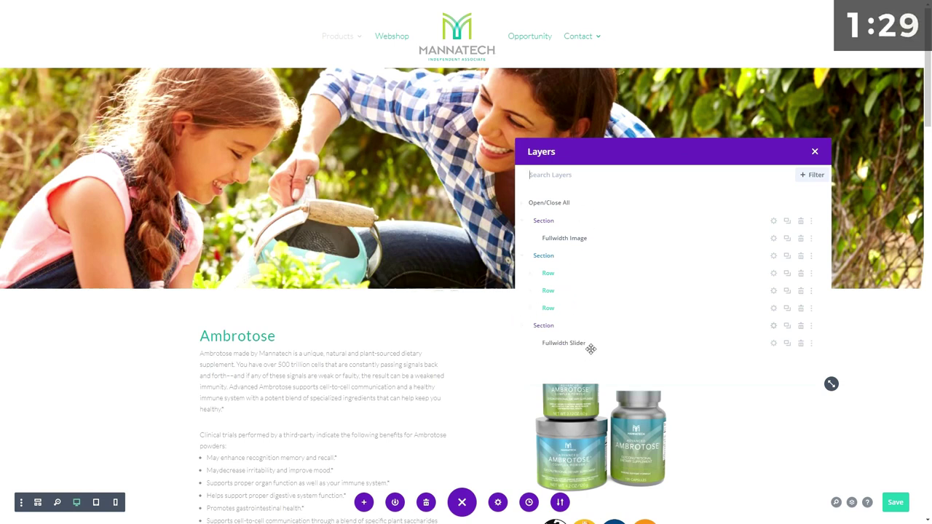
left_click(532, 276)
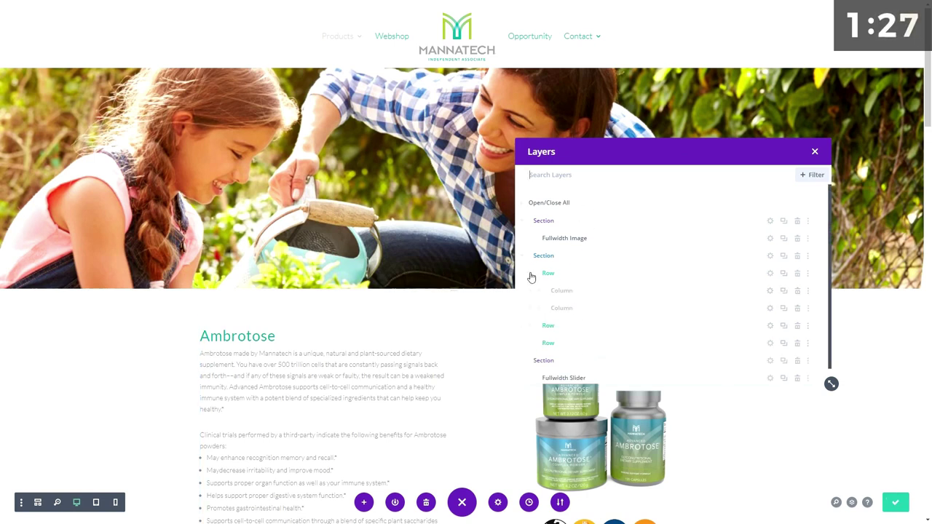
left_click(770, 274)
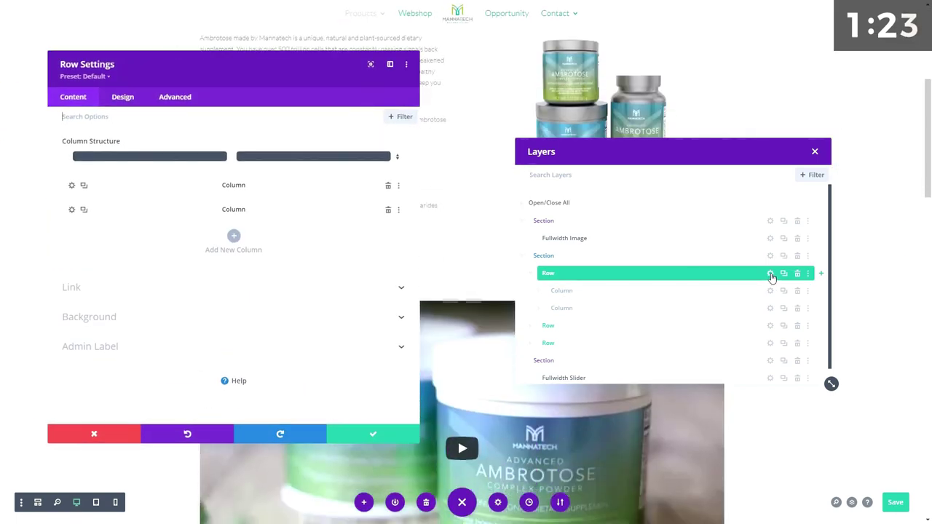
left_click(112, 437)
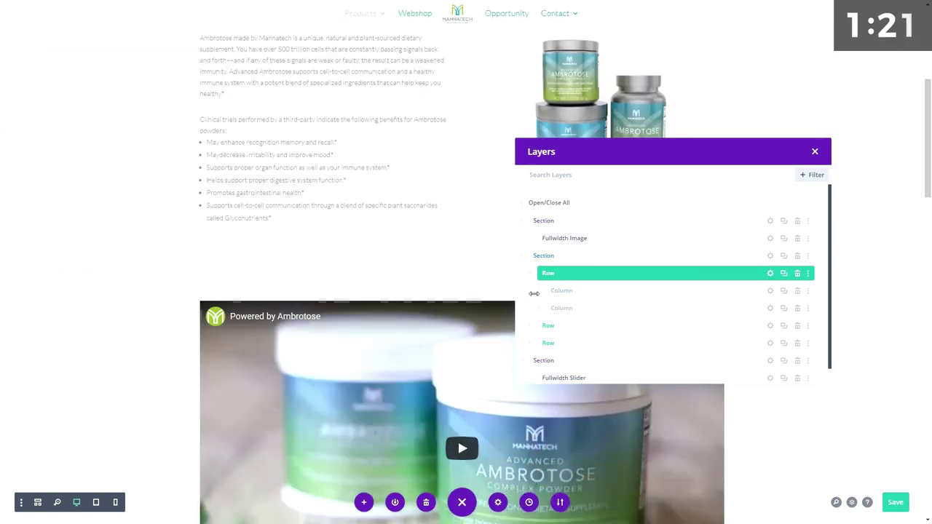
- Collapse the first two sections in the Layers list and expand them again
left_click(522, 258)
left_click(523, 224)
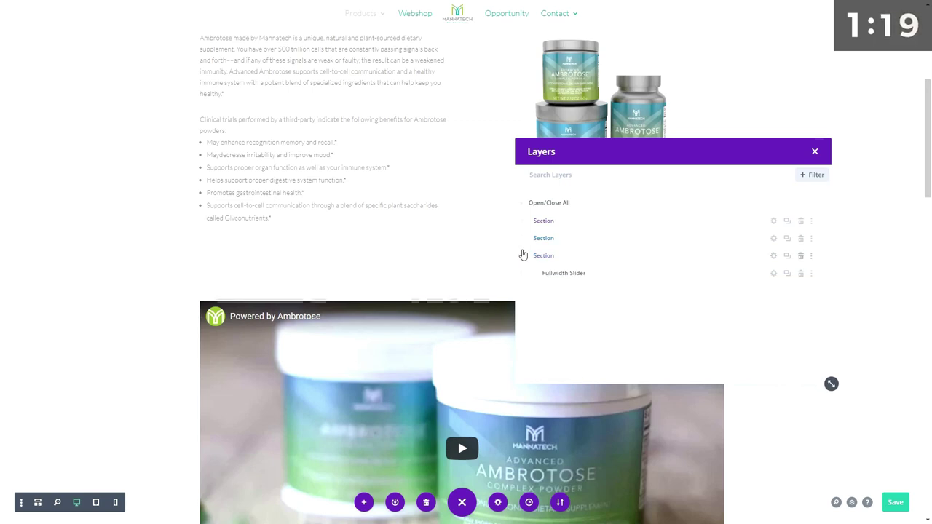
left_click(522, 239)
left_click(522, 223)
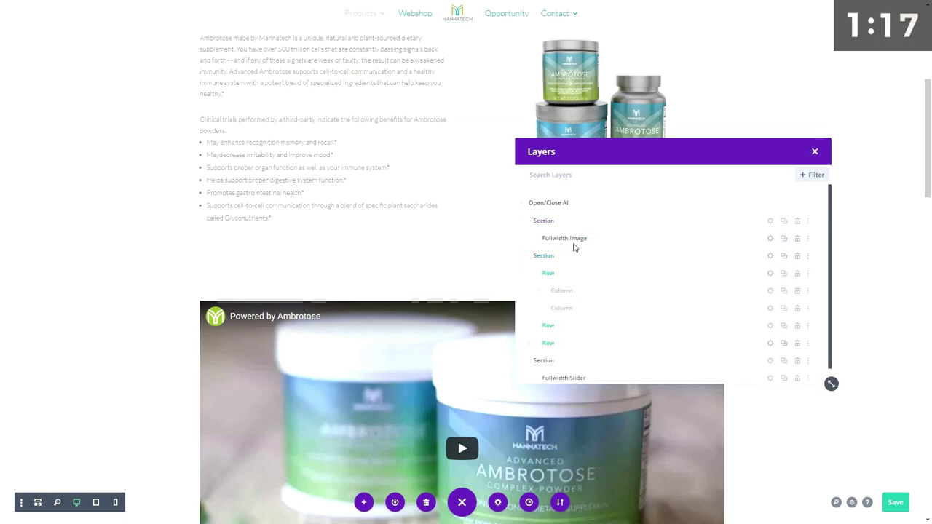
- Switch to the wireframe view and give the first section the admin label "Header"
left_click(38, 502)
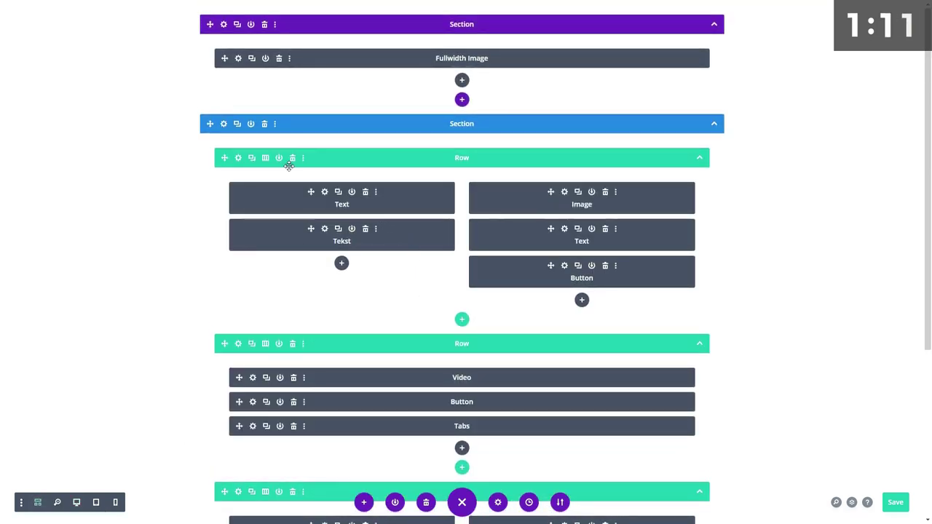
left_click(224, 24)
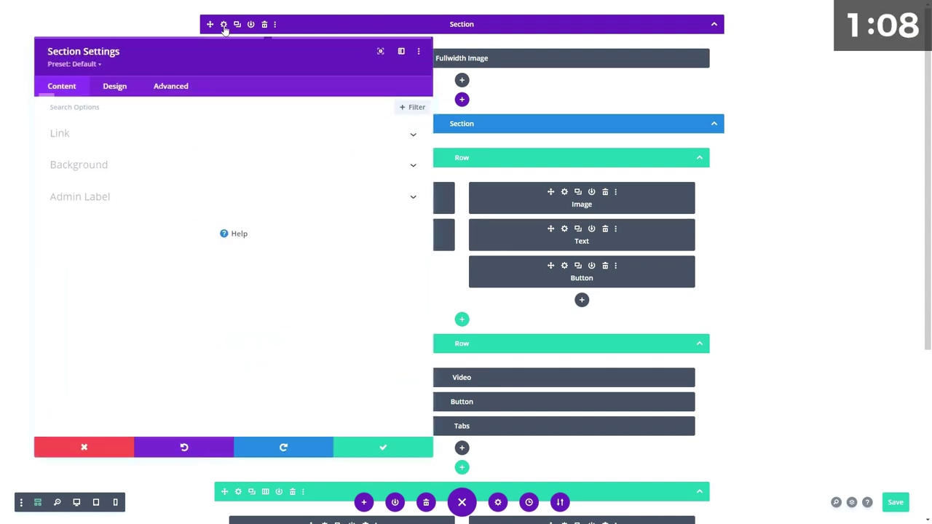
left_click(109, 208)
left_click(102, 242)
type("He")
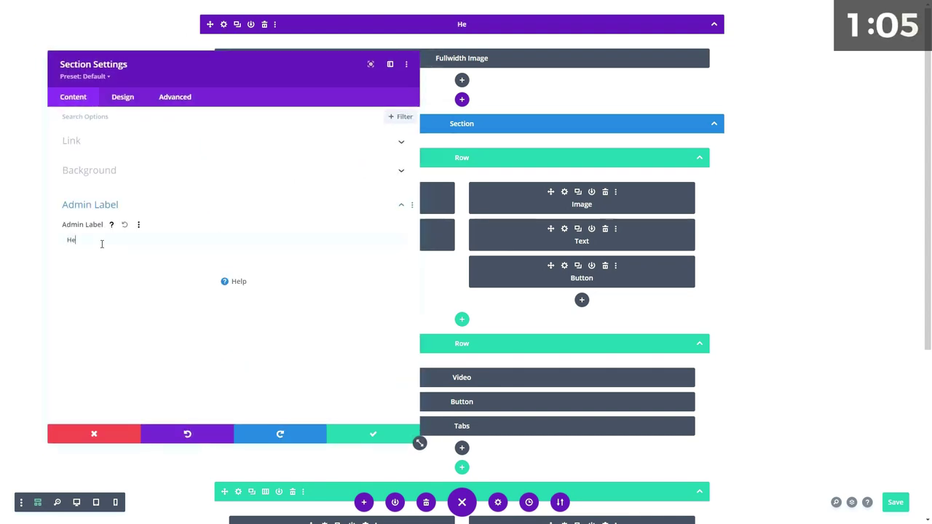
type("ader")
left_click(359, 441)
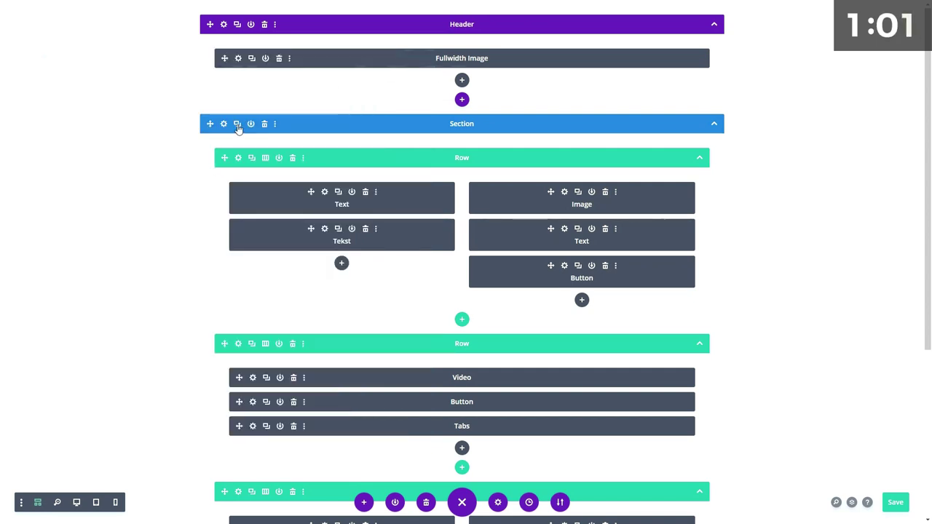
- Return to the desktop view and give the section below the header image the admin label "Introduction"
left_click(76, 502)
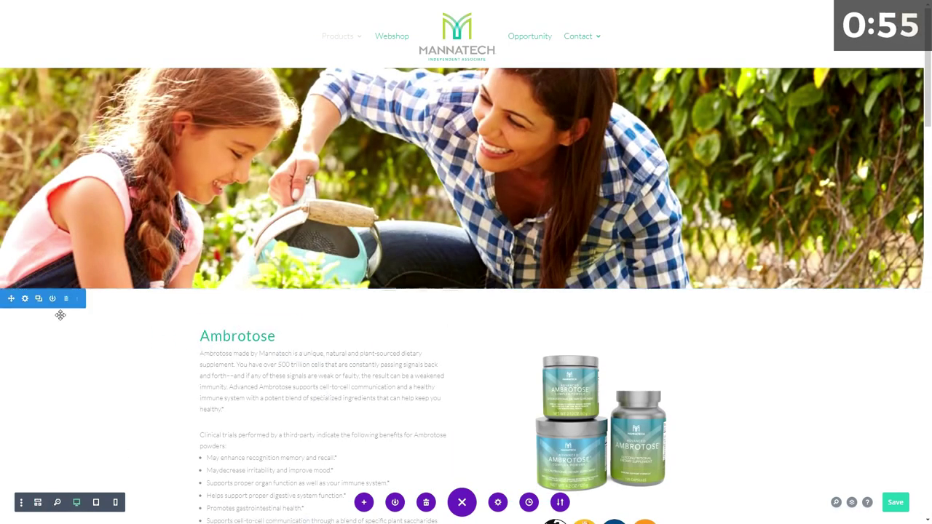
left_click(25, 298)
left_click(88, 205)
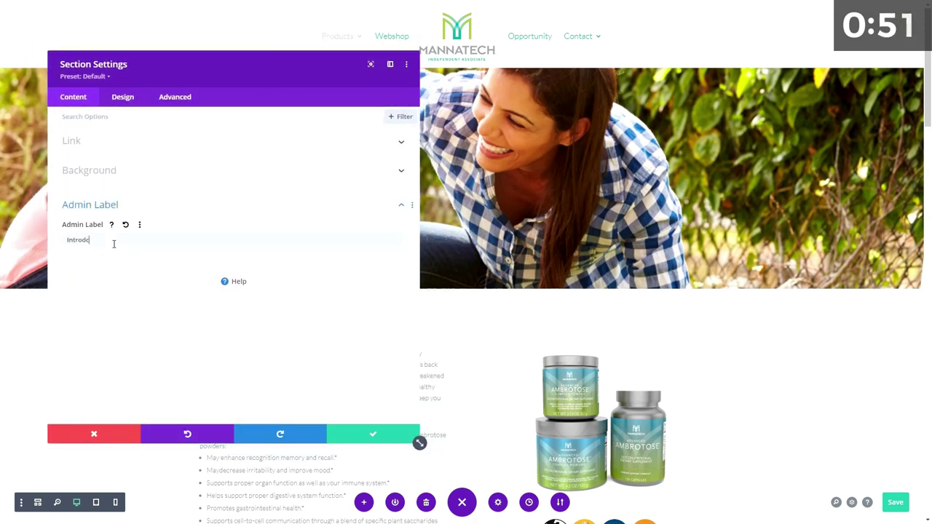
type("Introduction")
left_click(364, 435)
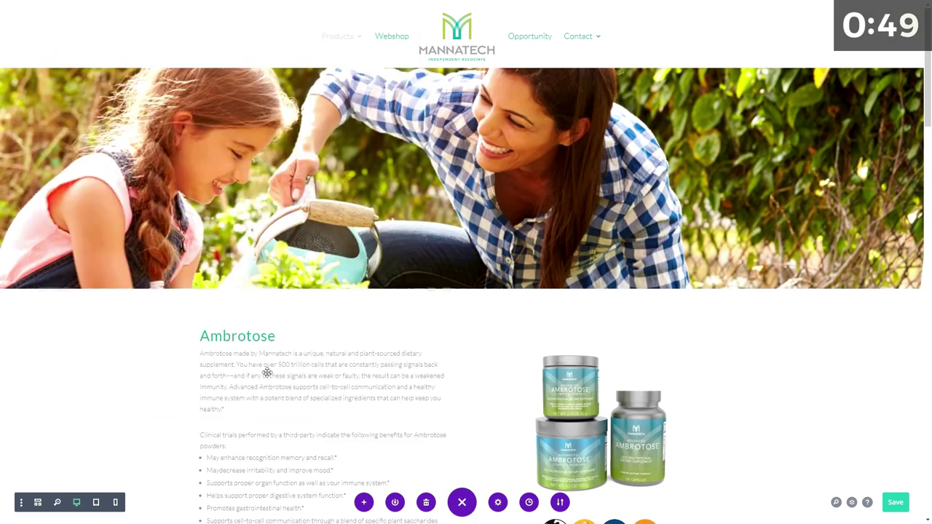
- Give the row with the Ambrotose text the admin label "Intro tekst"
left_click(225, 325)
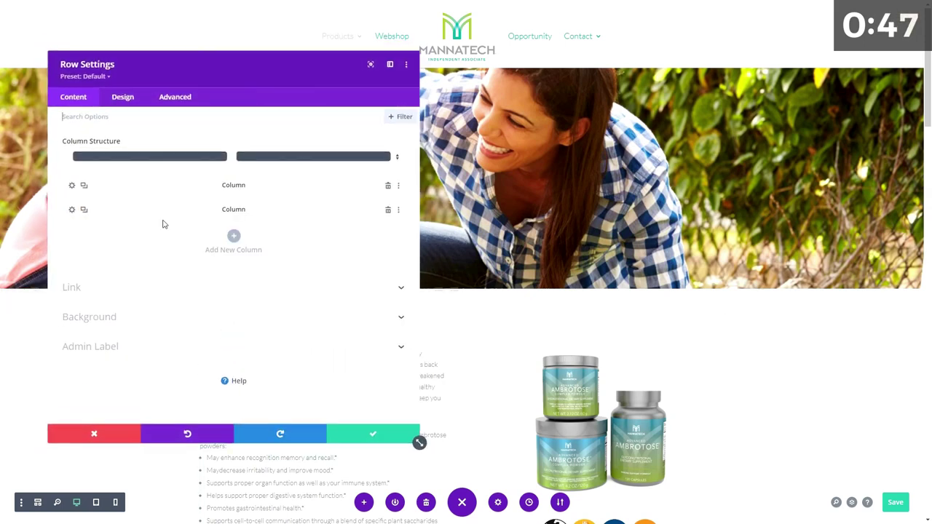
left_click(124, 348)
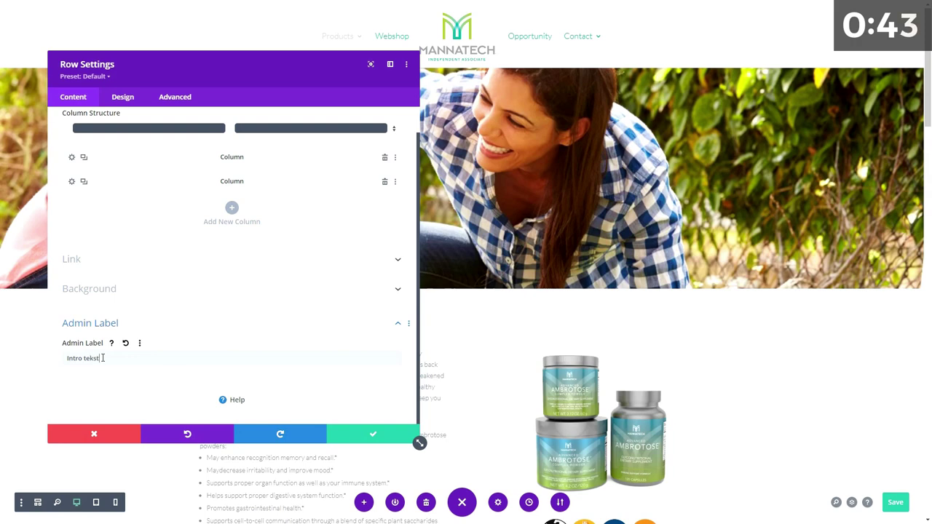
left_click(373, 434)
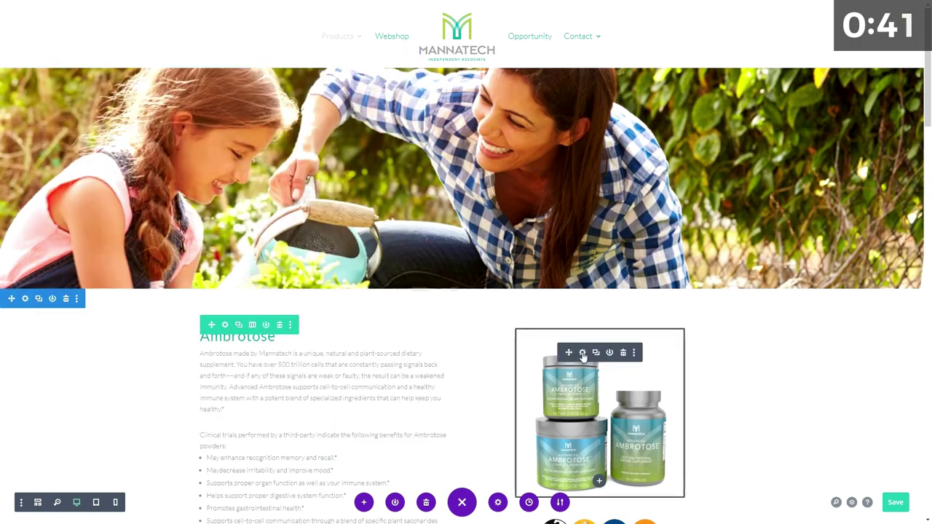
- Give the image module with the Ambrotose jars the admin label "Product image"
left_click(582, 354)
left_click(98, 354)
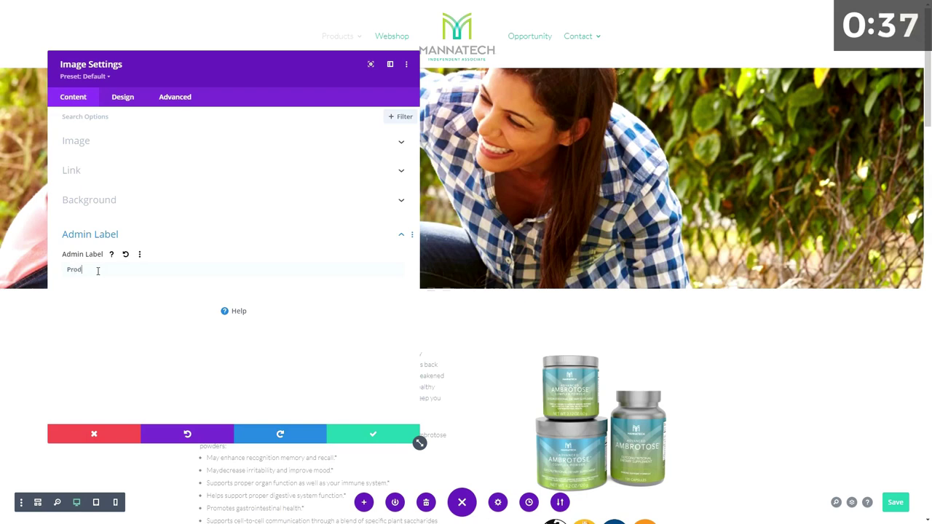
left_click(373, 434)
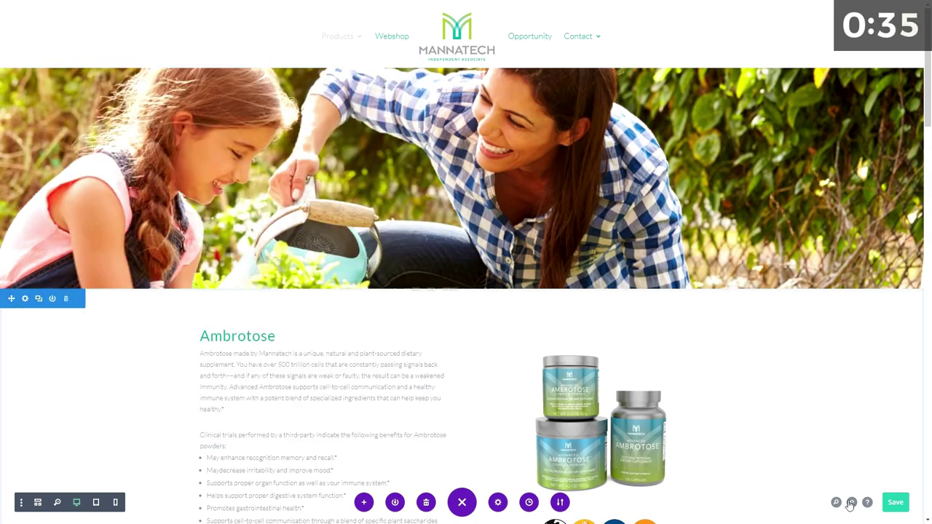
- Check the labelled sections and rows in the Layers list by expanding and collapsing Header, Introduction and Intro tekst, and close the list
left_click(852, 502)
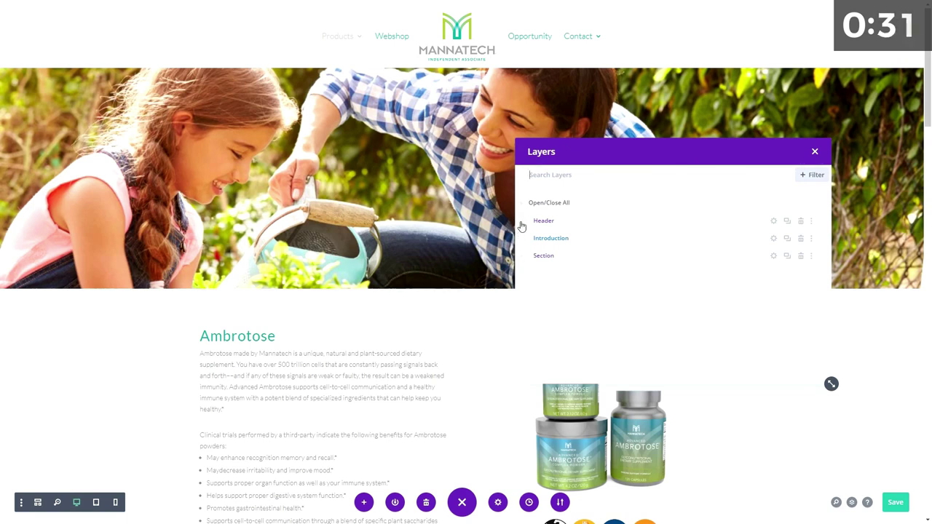
left_click(522, 222)
left_click(524, 256)
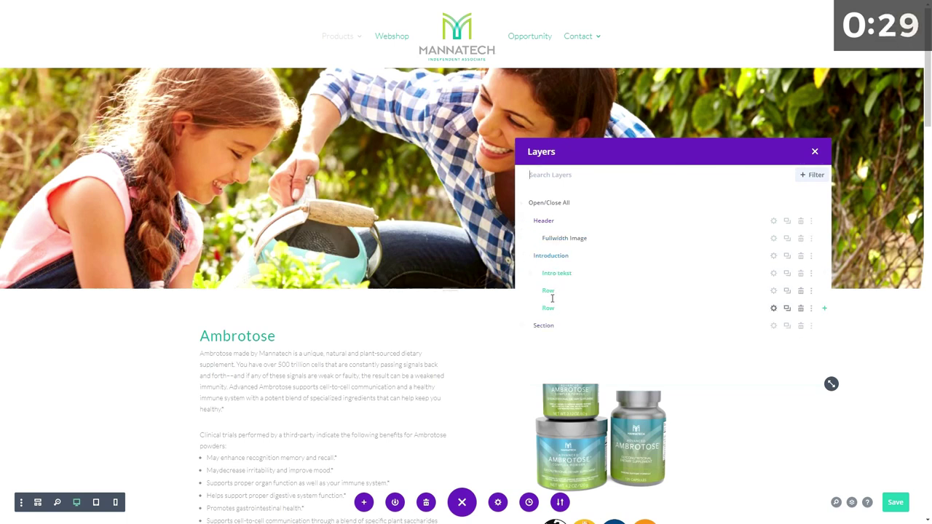
left_click(532, 273)
left_click(531, 273)
left_click(525, 255)
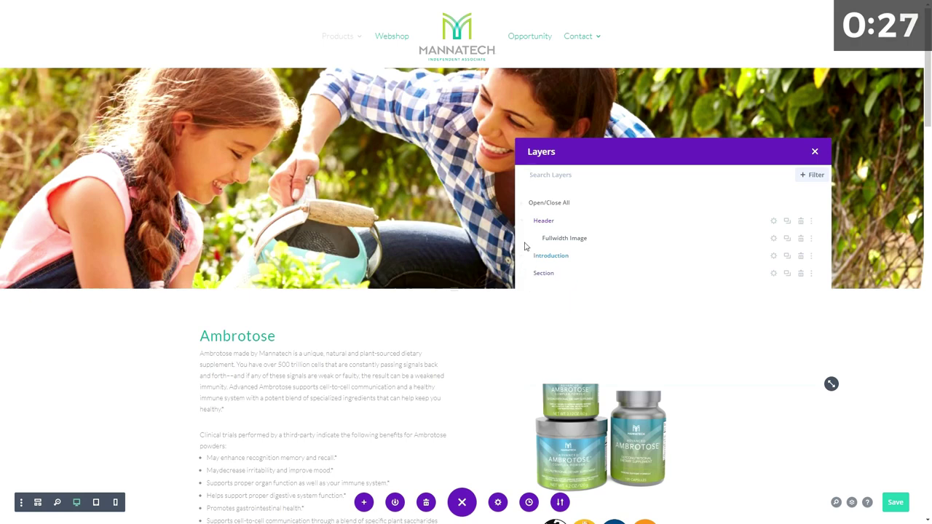
left_click(521, 224)
left_click(815, 151)
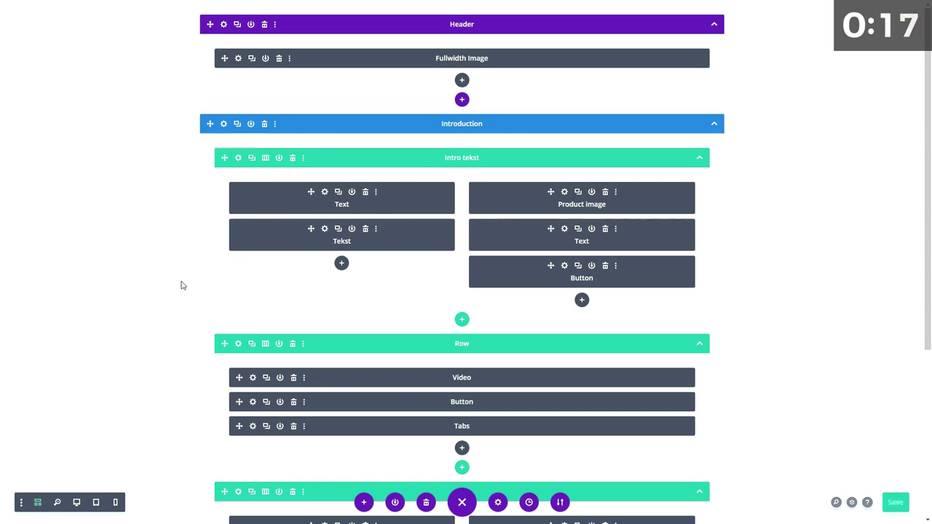
- Examine the labelled page structure in the wireframe view, from the Header section down to the Fullwidth Slider
scroll(246, 307, "down", 3)
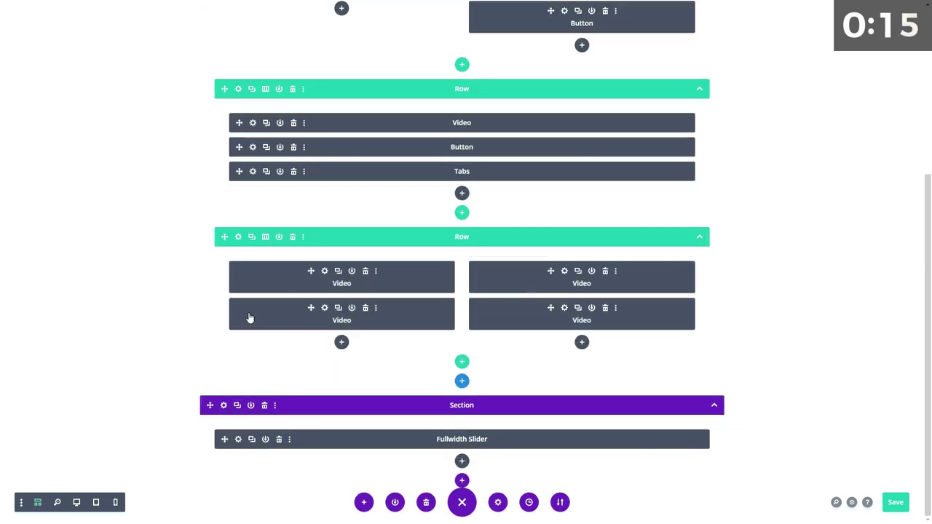
scroll(248, 318, "up", 3)
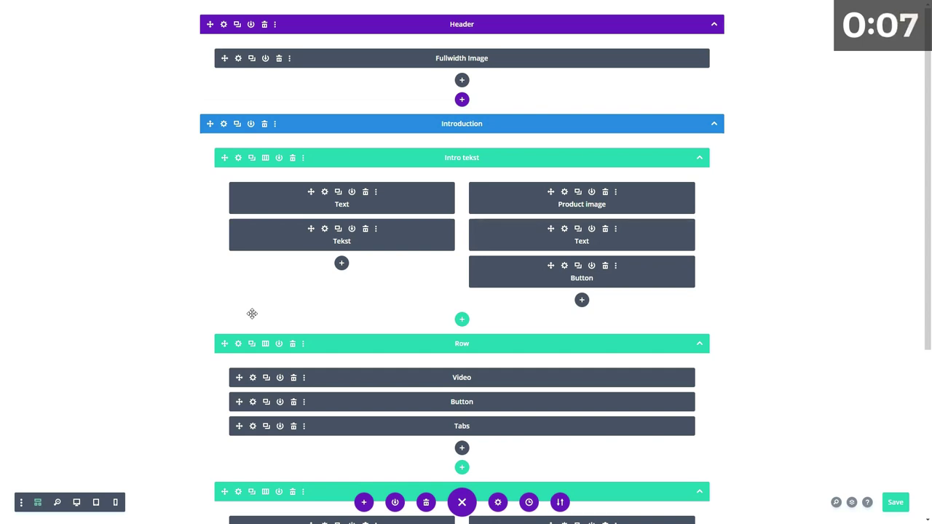
- Go to the WordPress dashboard and open Divi's Theme Builder
key("ctrl+l")
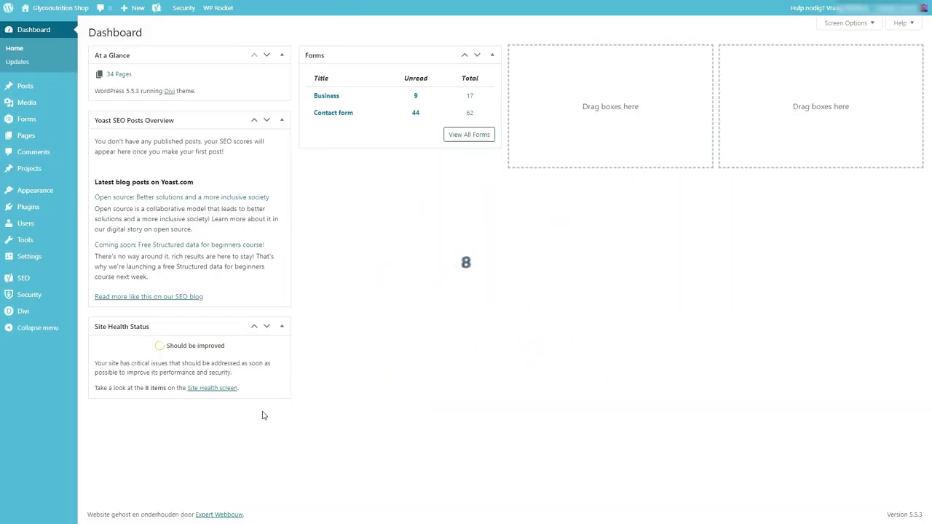
mouse_move(63, 285)
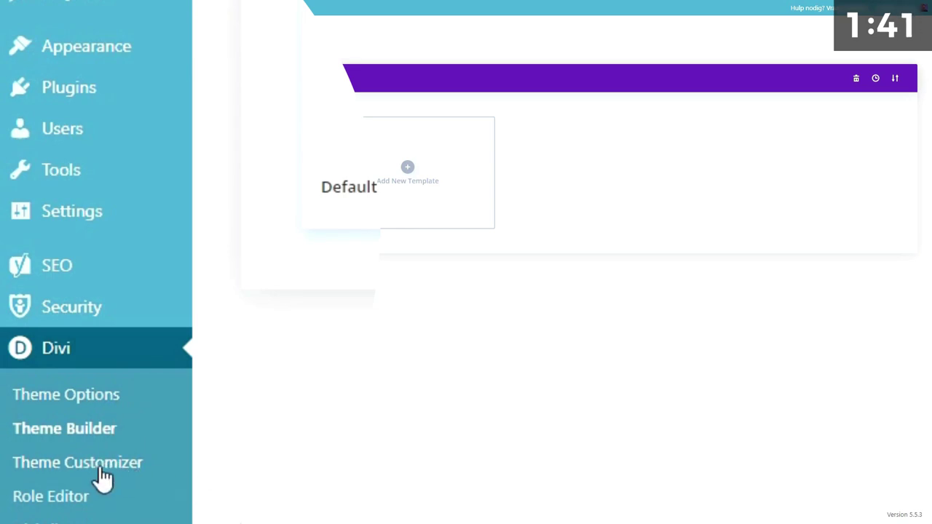
- Check which pages the "Template for the VS pages" is assigned to in its template settings, and close them without saving
mouse_move(168, 45)
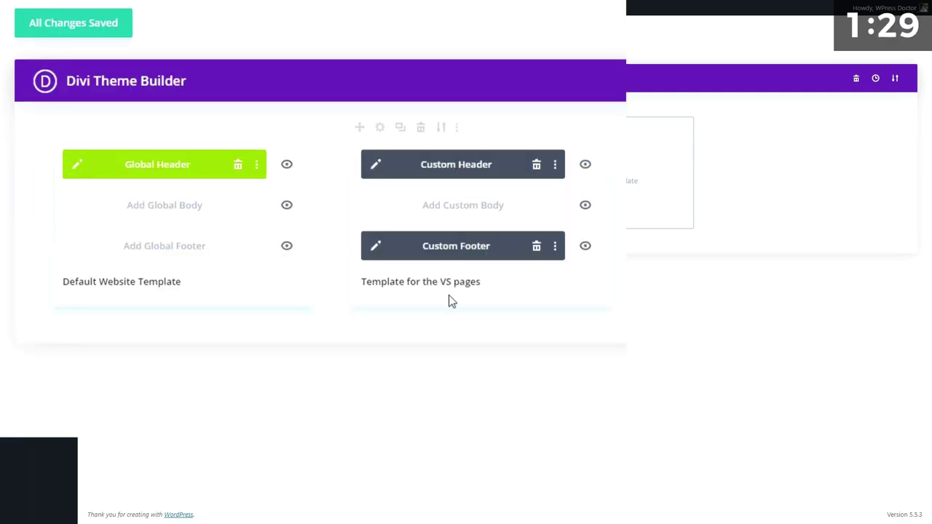
mouse_move(455, 282)
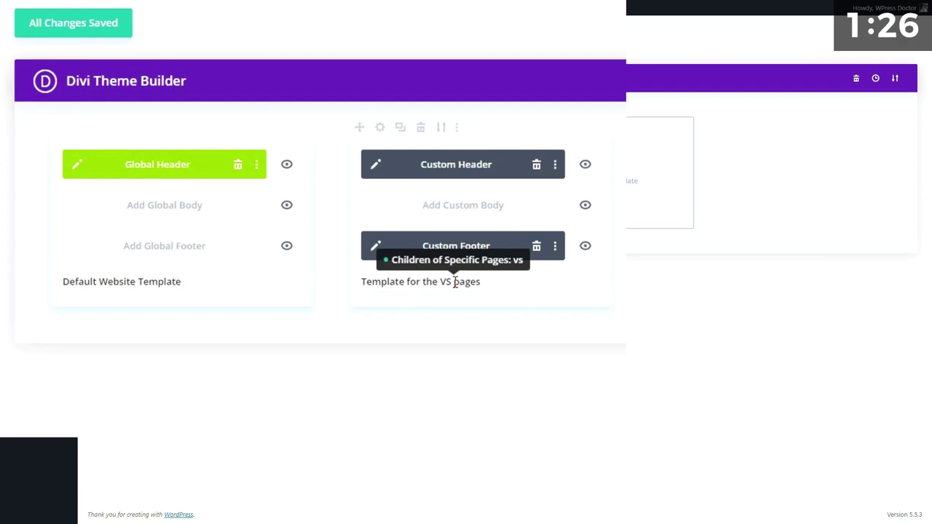
left_click(379, 128)
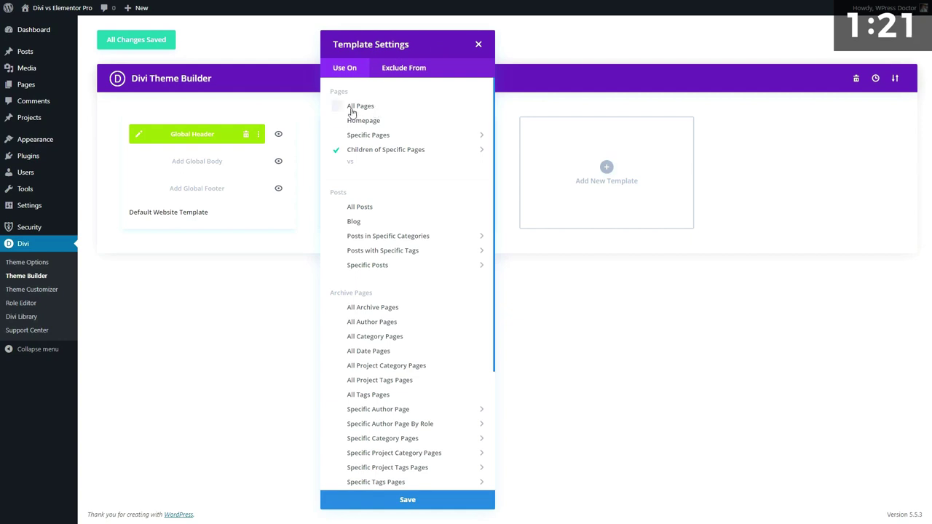
mouse_move(343, 153)
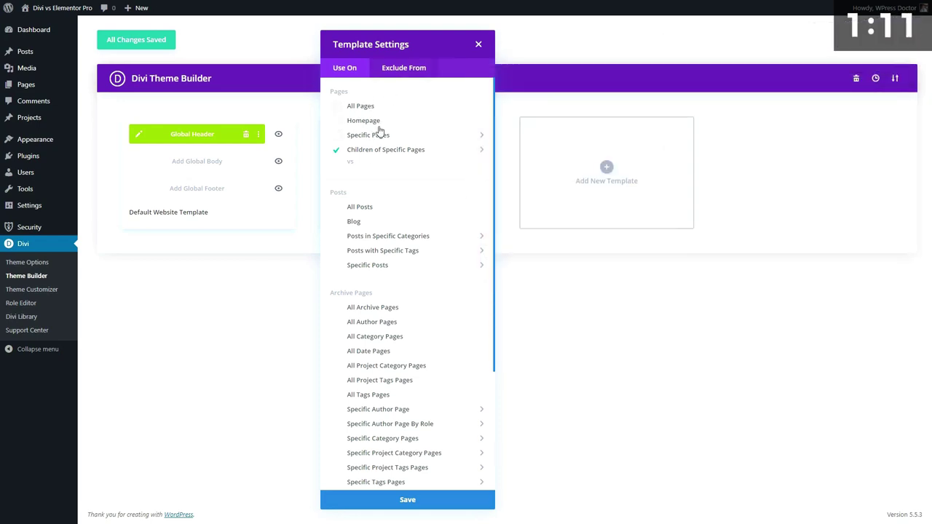
left_click(479, 44)
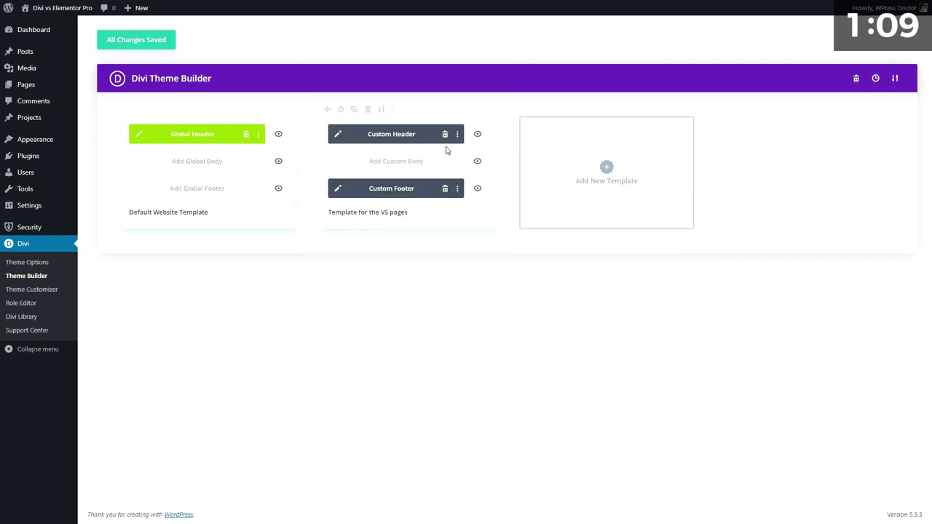
- Create a new template for All Posts and disable the global status of its header
left_click(606, 169)
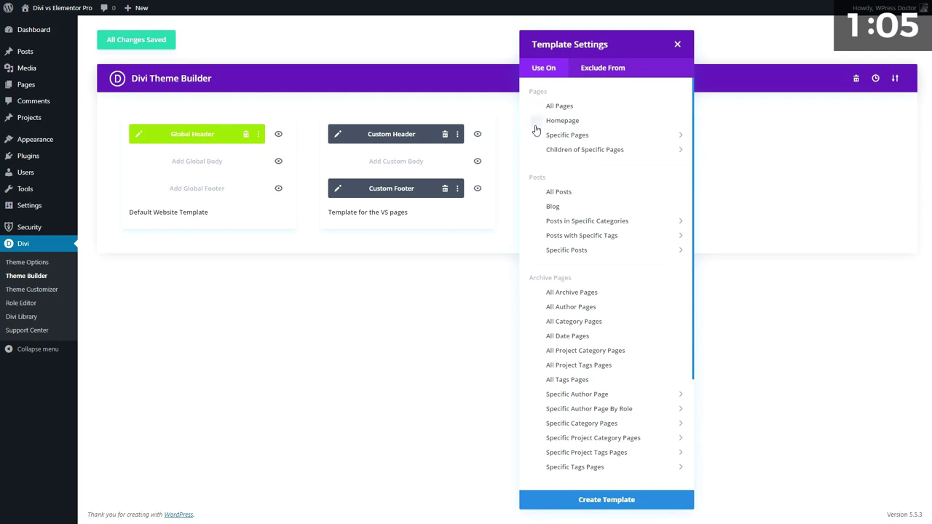
left_click(601, 503)
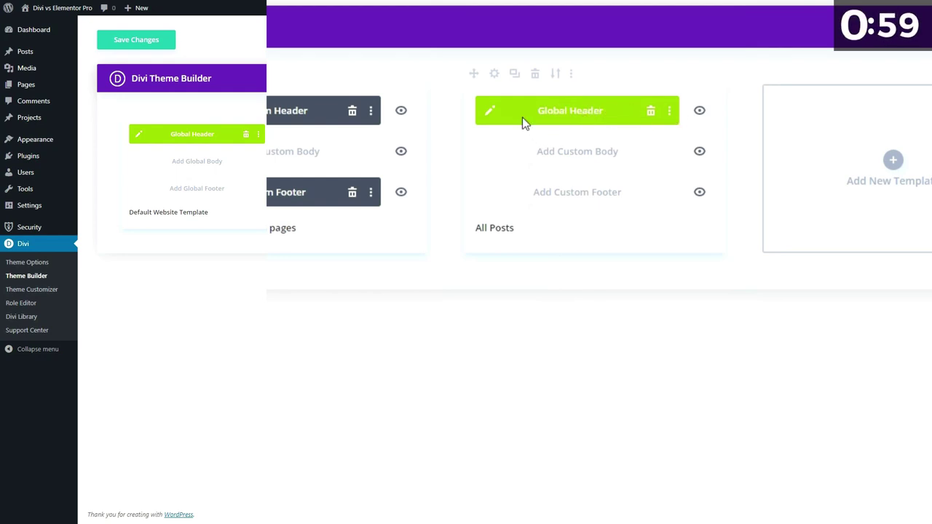
left_click(670, 111)
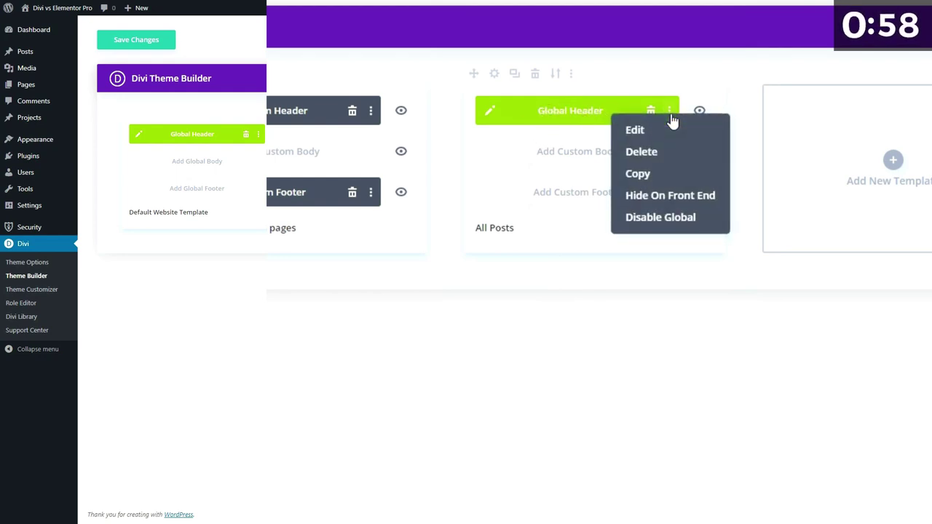
left_click(657, 216)
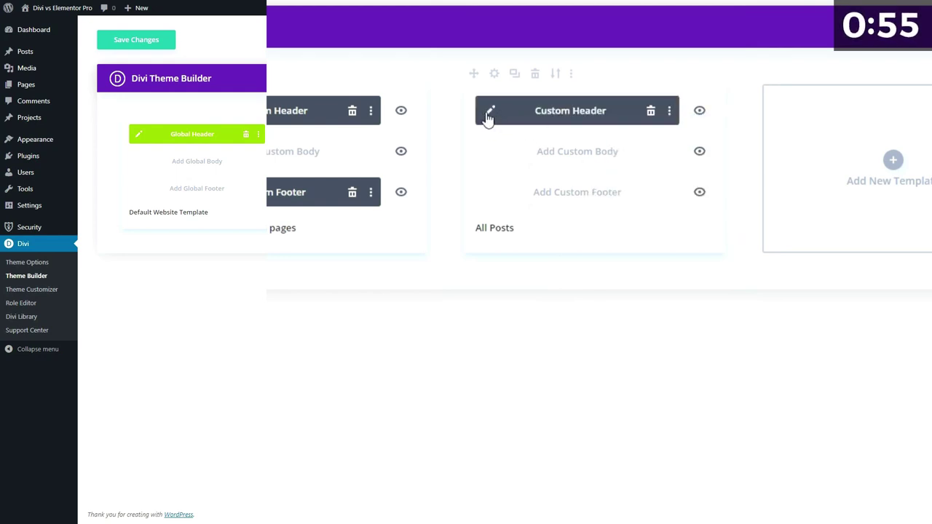
- Open the All Posts custom header and examine its rows in wireframe and desktop views, including the Image module's settings, discarding any changes
left_click(489, 115)
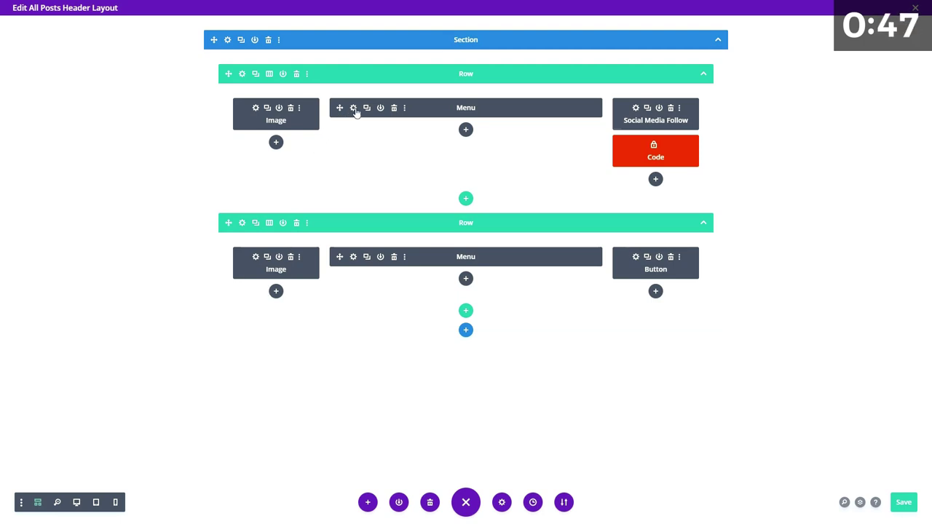
key("ctrl+shift+w")
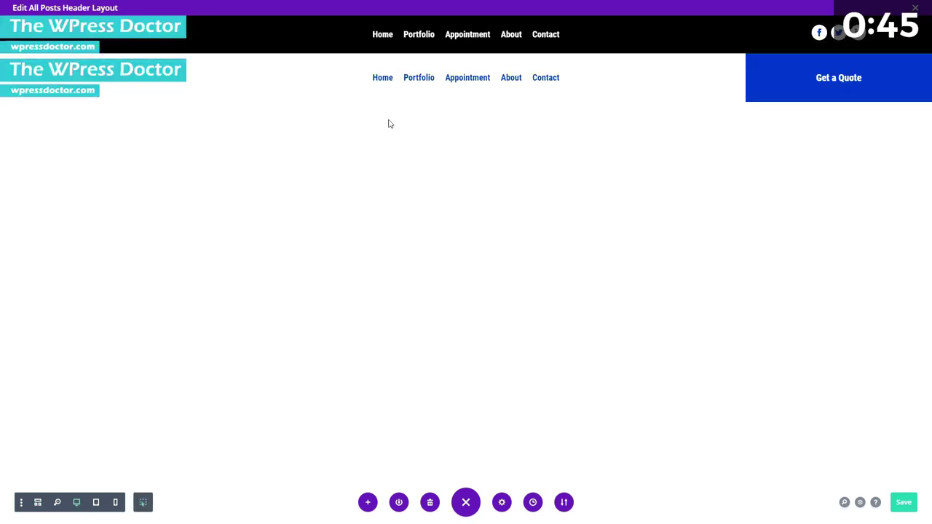
left_click(448, 33)
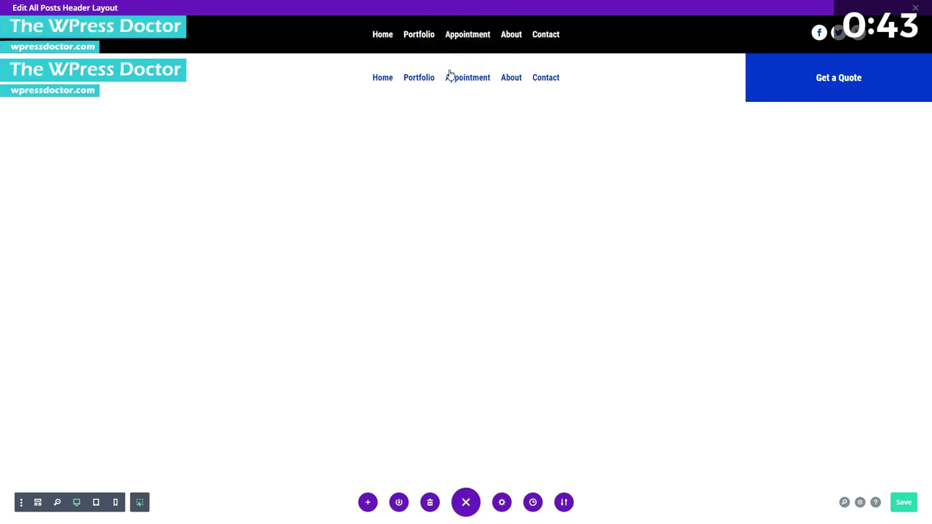
left_click(481, 355)
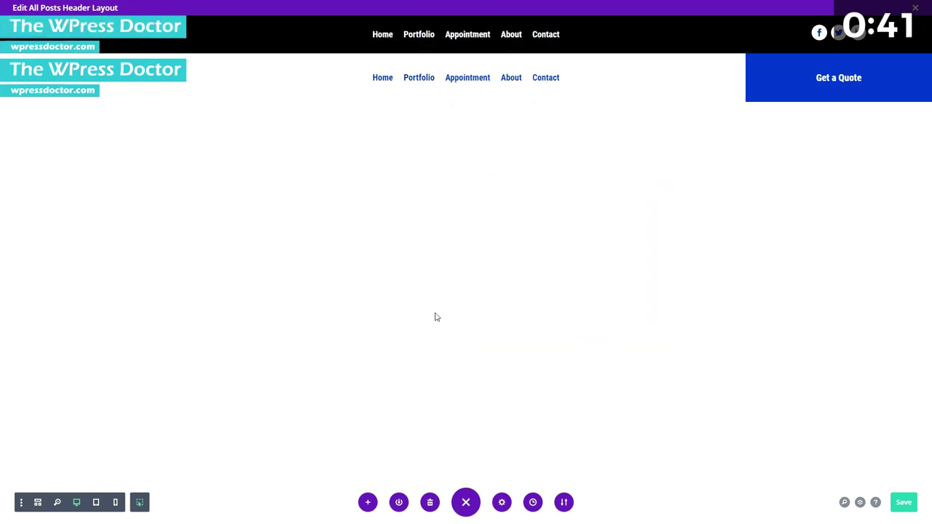
key("ctrl+shift+w")
left_click(253, 147)
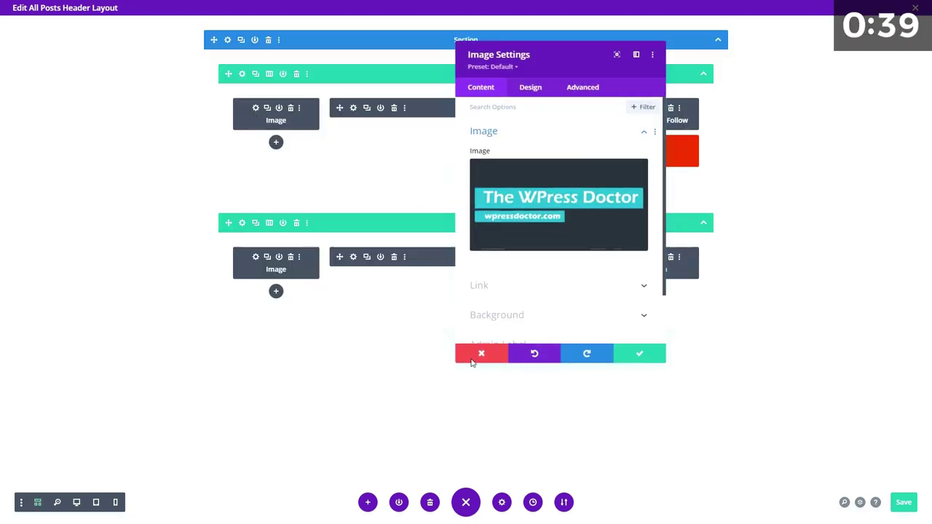
left_click(479, 355)
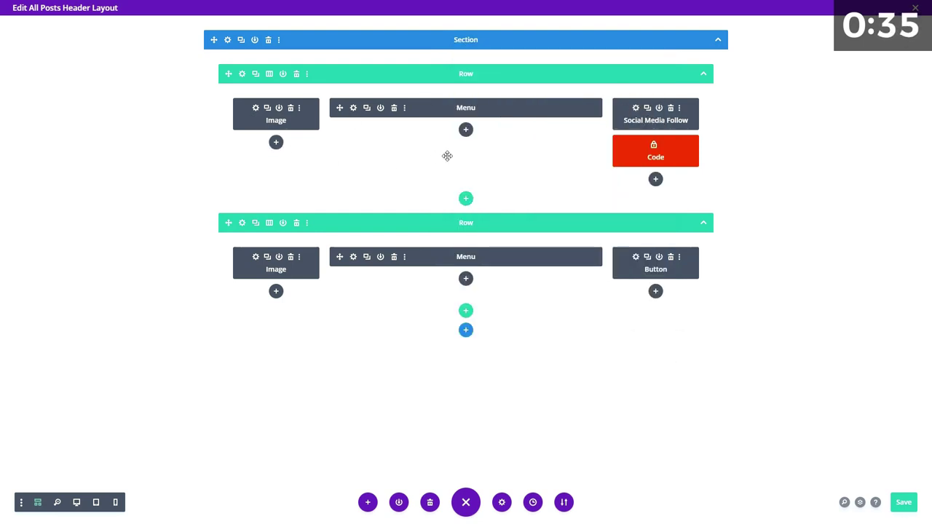
left_click(76, 502)
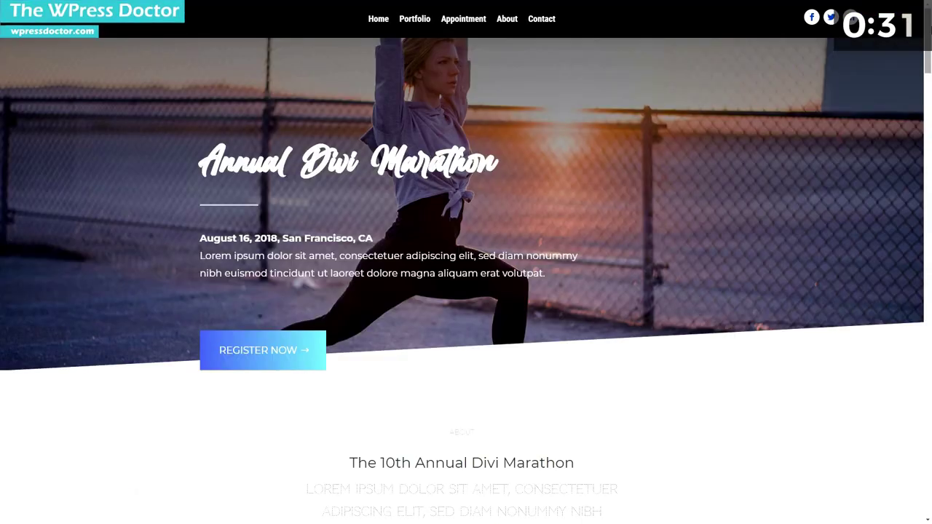
- Examine how the header changes between the start of the Annual Divi Marathon page and its "Something For Everyone!" section
scroll(924, 101, "down", 8)
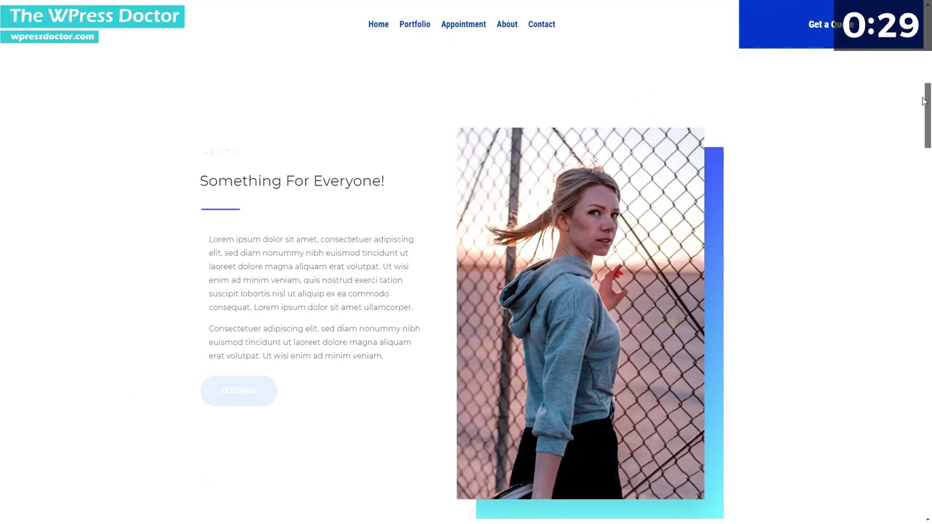
scroll(925, 100, "up", 8)
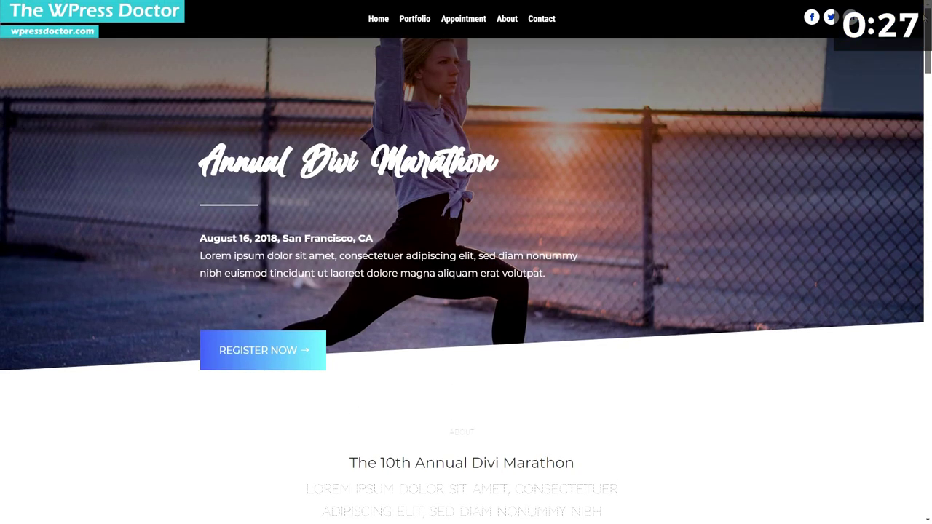
scroll(919, 119, "down", 8)
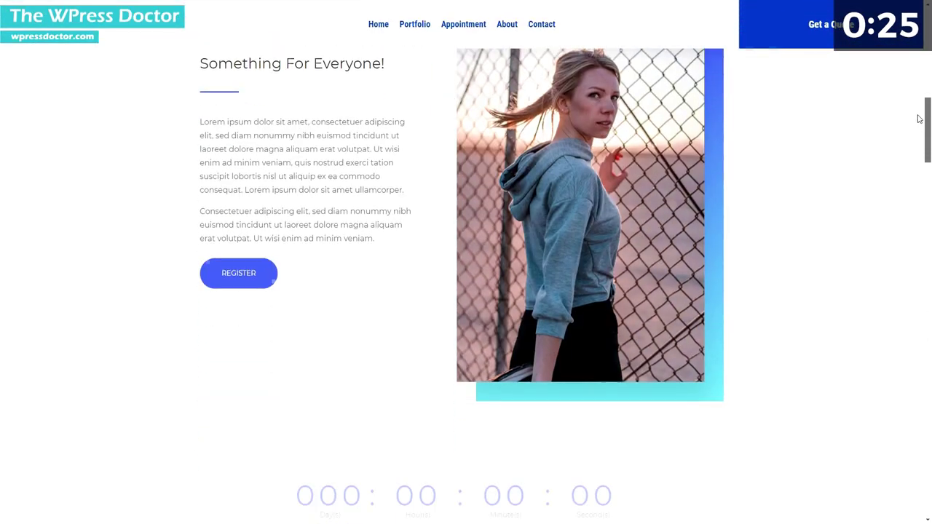
left_click_drag(919, 119, 908, 29)
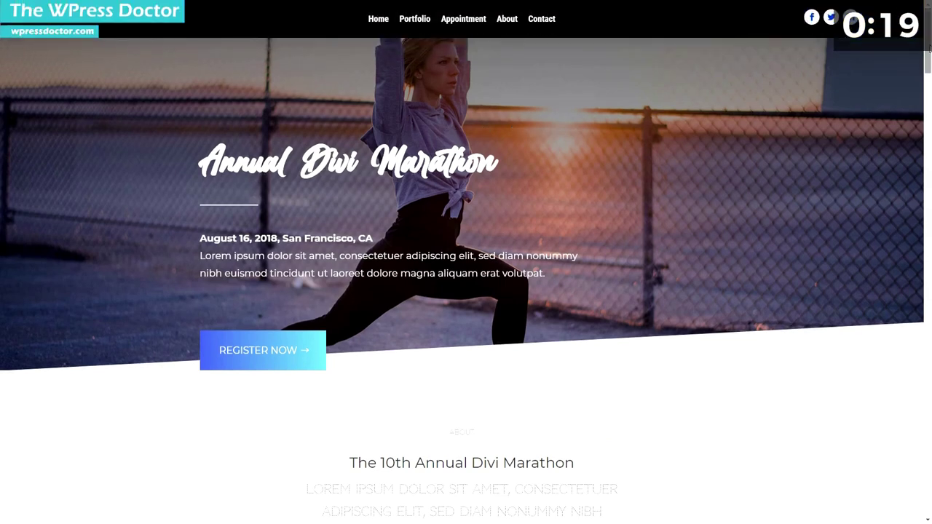
left_click_drag(929, 48, 921, 158)
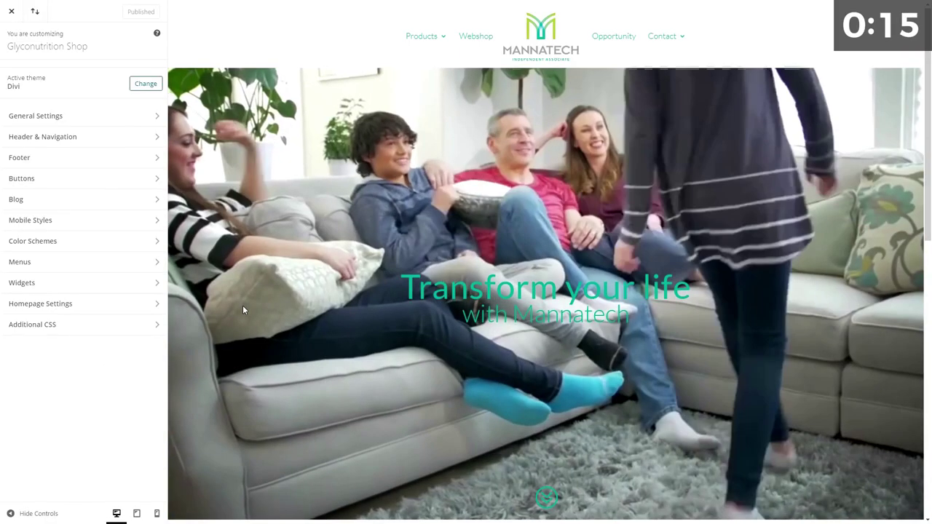
- Review the theme customizer's header format, primary menu bar and fixed navigation settings
left_click(64, 137)
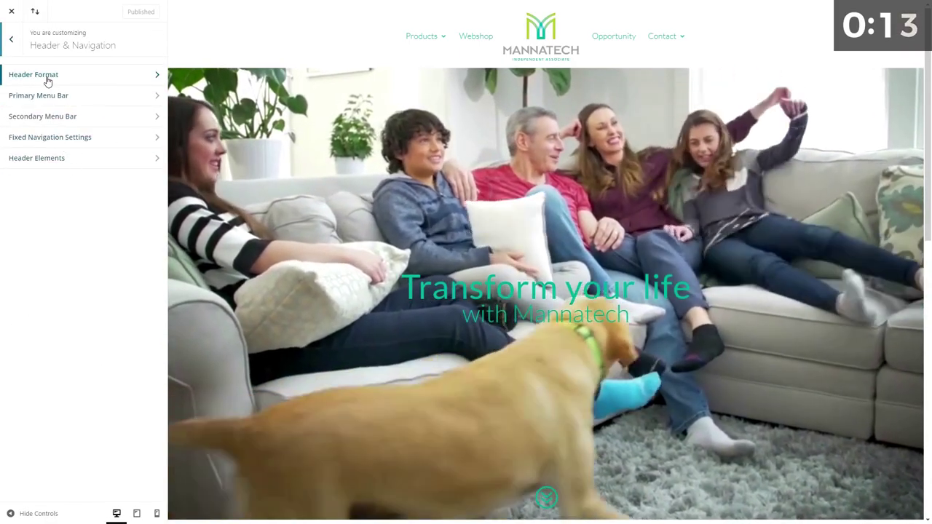
left_click(46, 77)
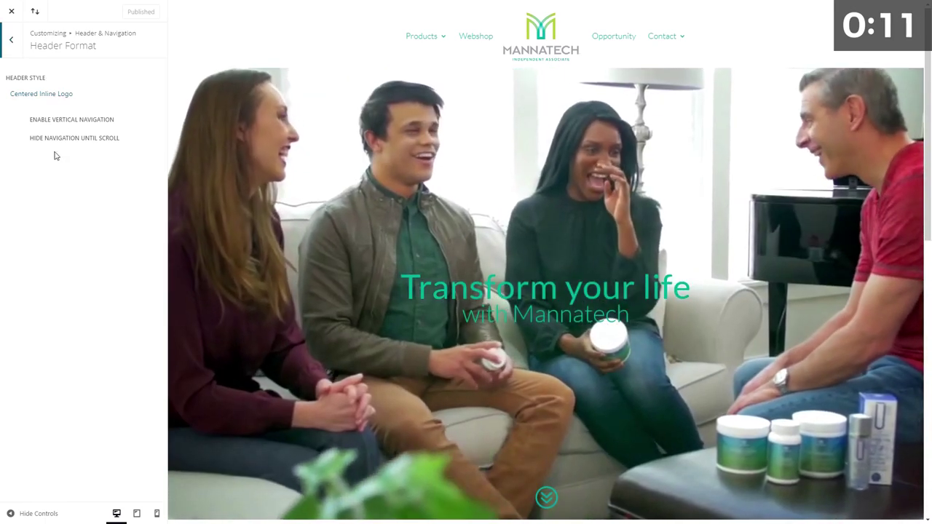
left_click(11, 39)
left_click(32, 96)
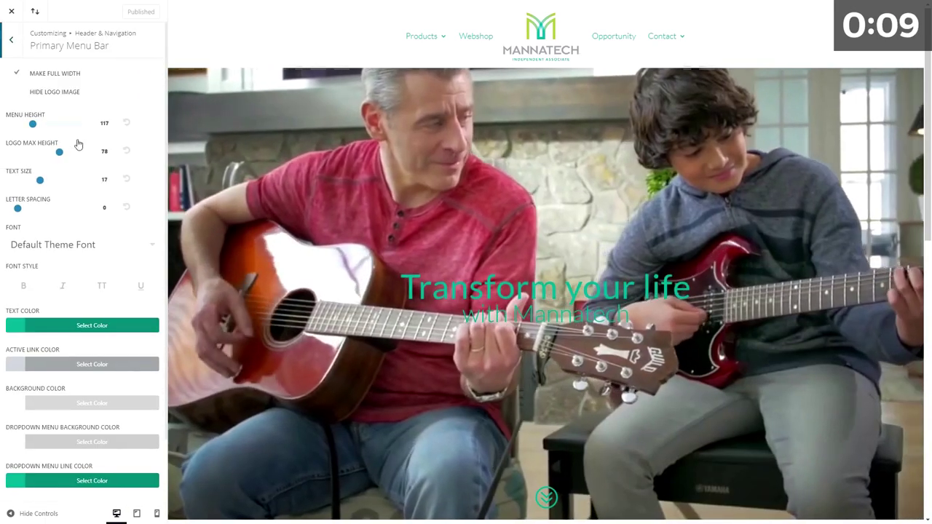
scroll(71, 266, "down", 2)
scroll(70, 273, "up", 2)
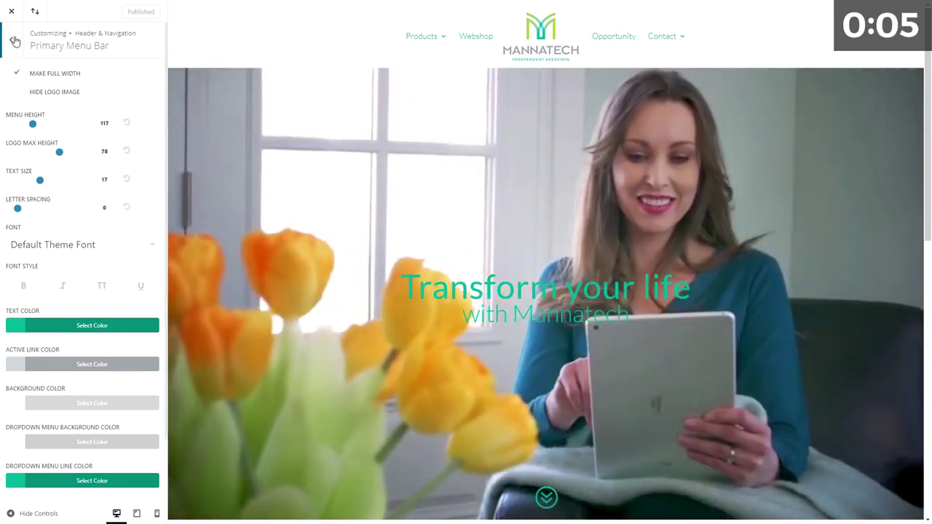
left_click(12, 40)
left_click(54, 139)
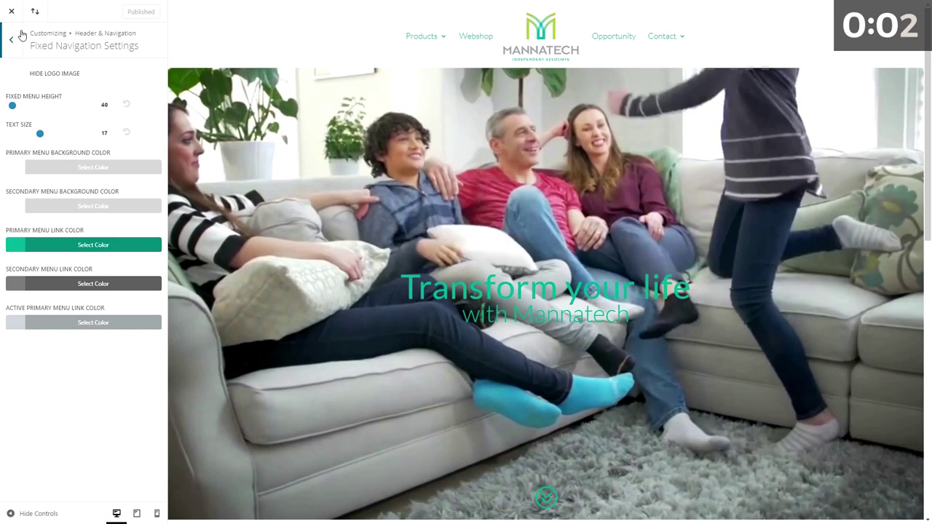
left_click(14, 43)
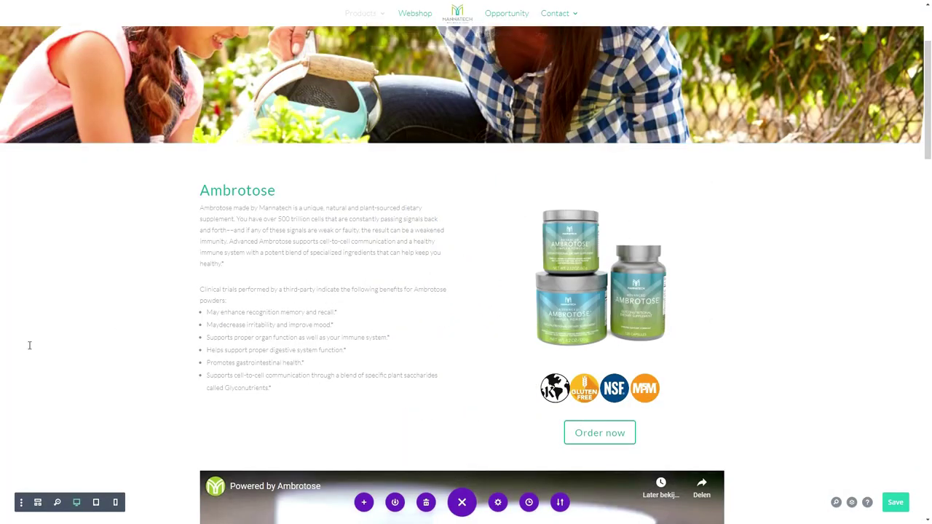
- Set the maximum width of the row containing the Ambrotose text and product image to 1280px and save the row
mouse_move(226, 182)
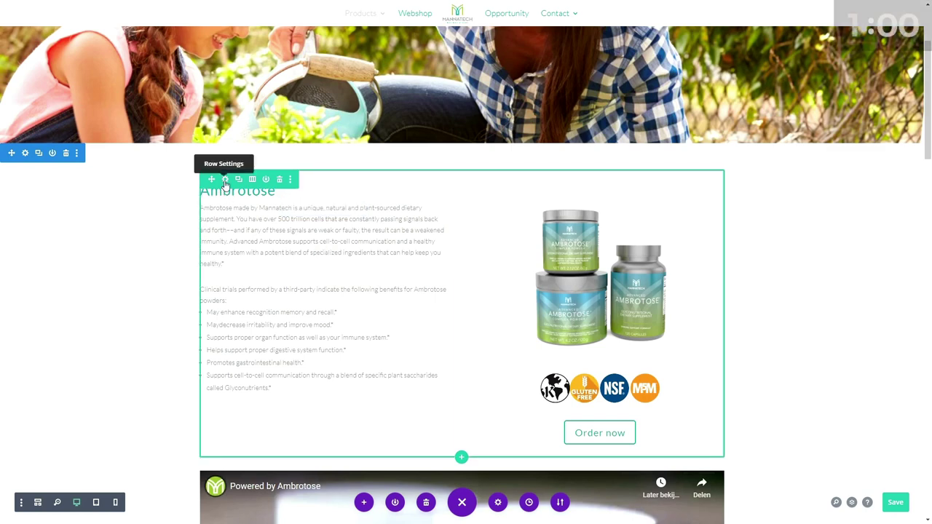
scroll(929, 217, "down", 6)
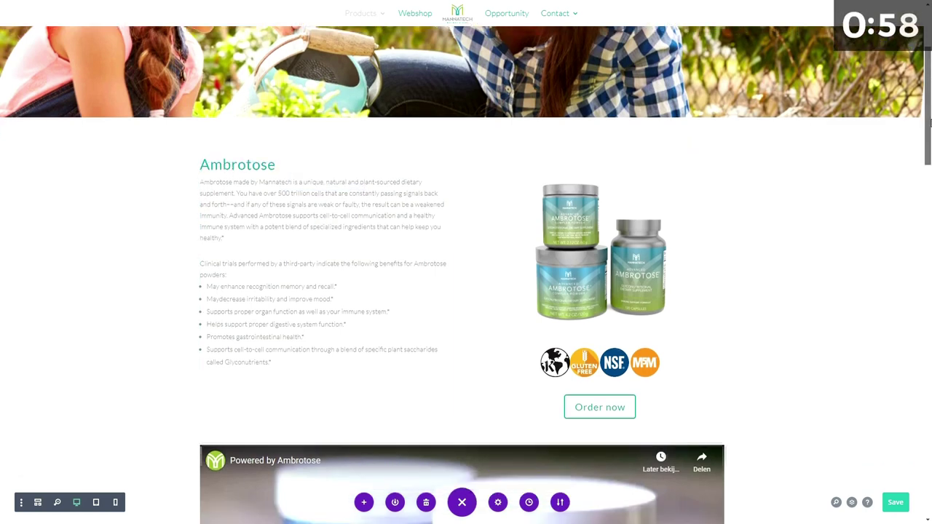
scroll(930, 216, "up", 6)
mouse_move(236, 220)
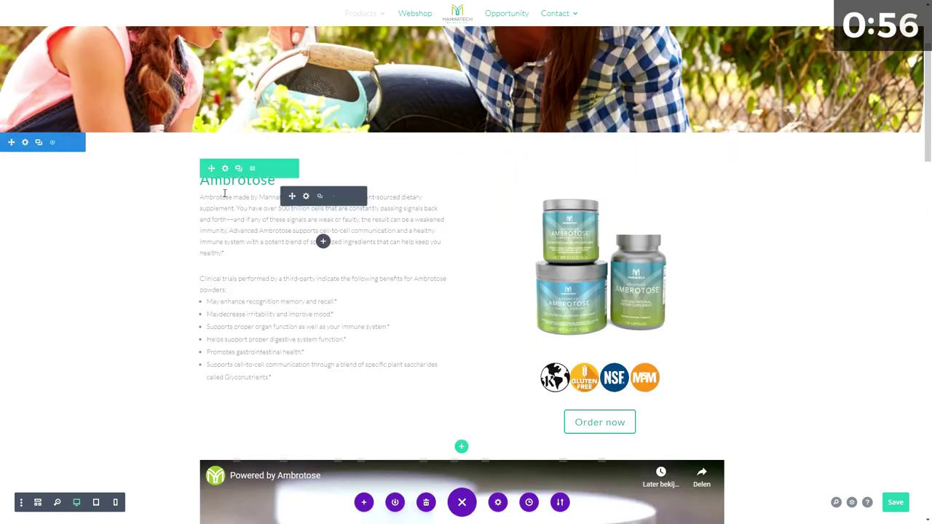
left_click(225, 172)
left_click(148, 83)
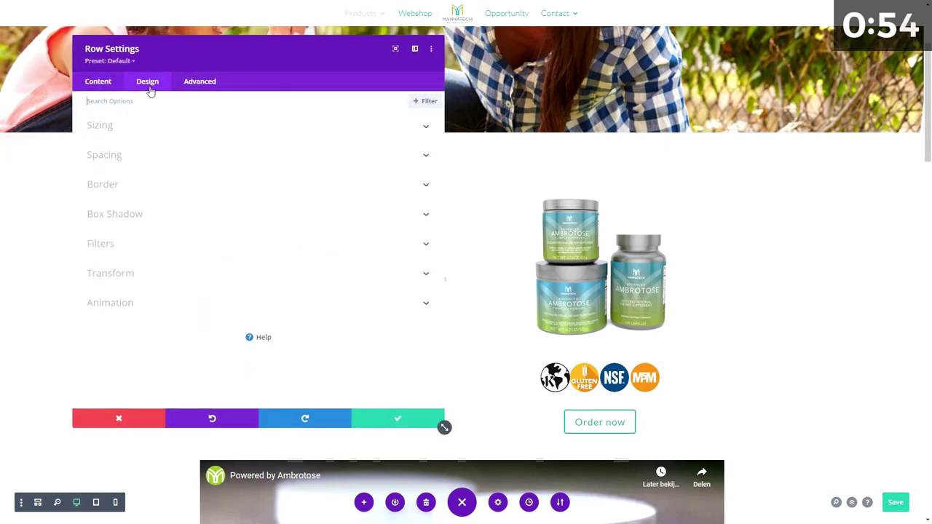
left_click(109, 130)
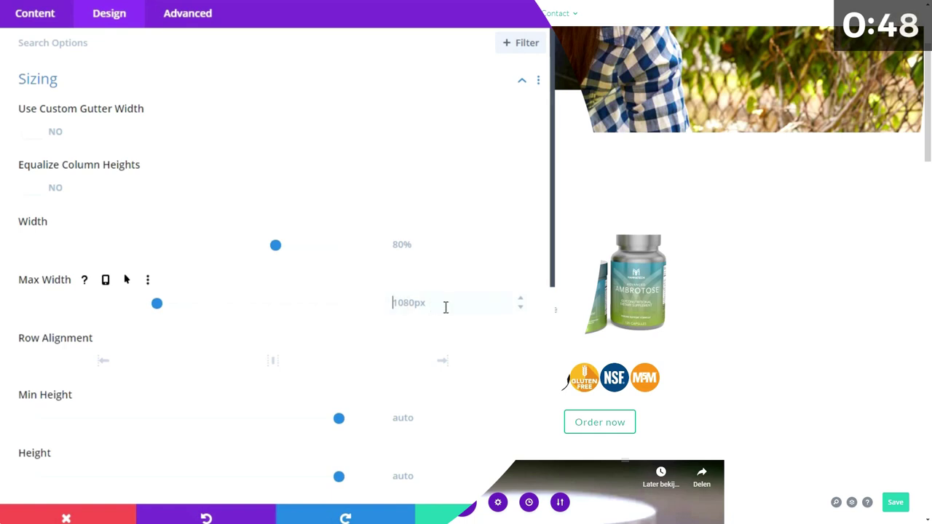
key("ctrl+a")
type("1280px")
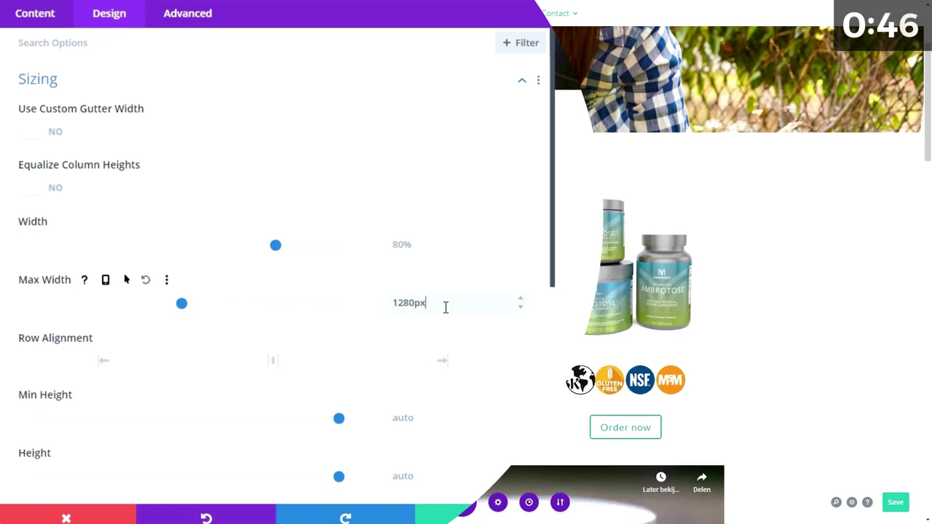
left_click(390, 425)
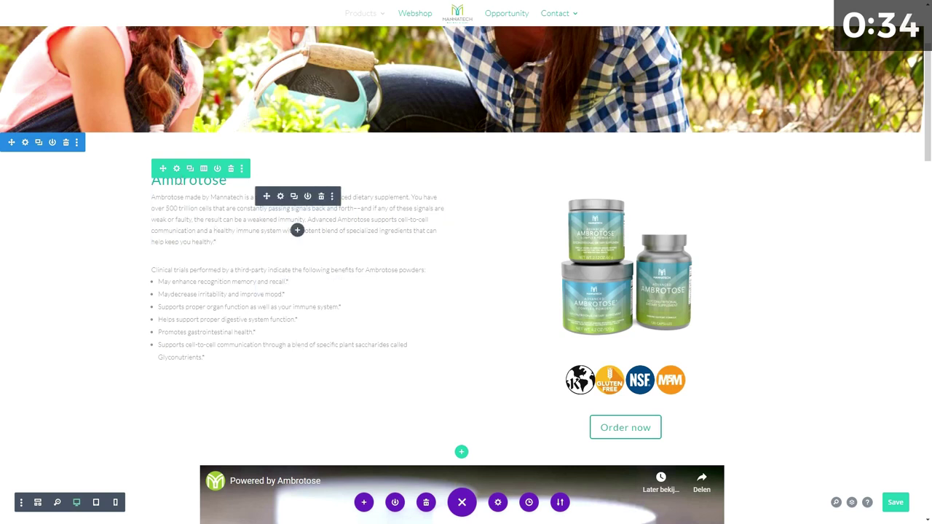
- Set Max Width to 1280 in the Row Default Preset and save the preset for all rows across the site
left_click(177, 168)
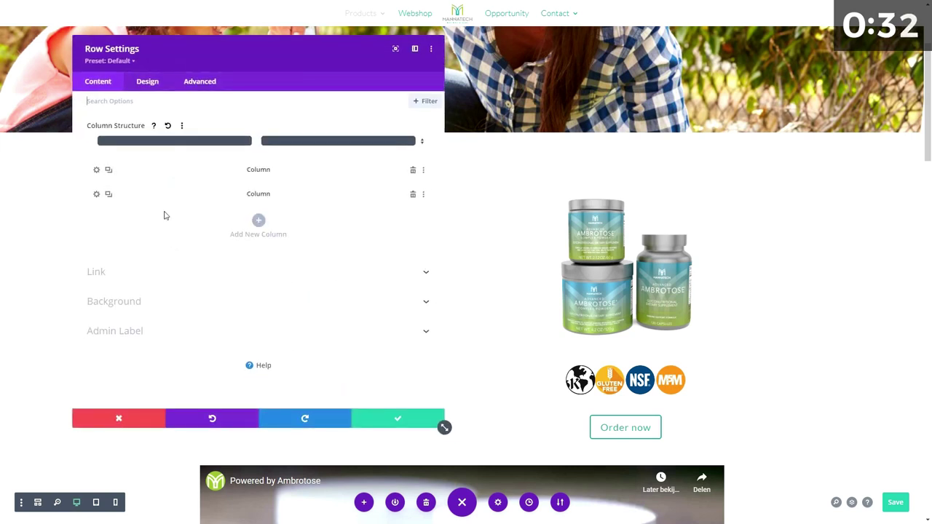
left_click(153, 81)
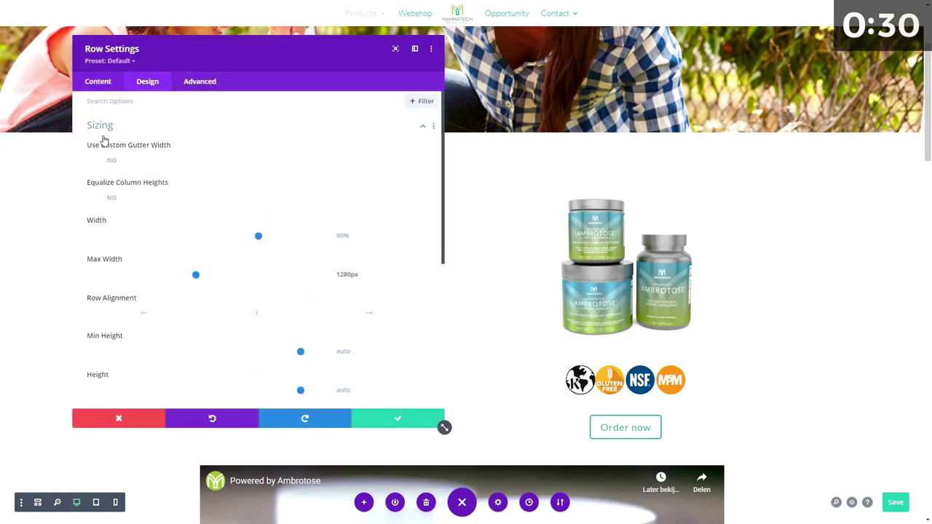
left_click_drag(369, 271, 336, 275)
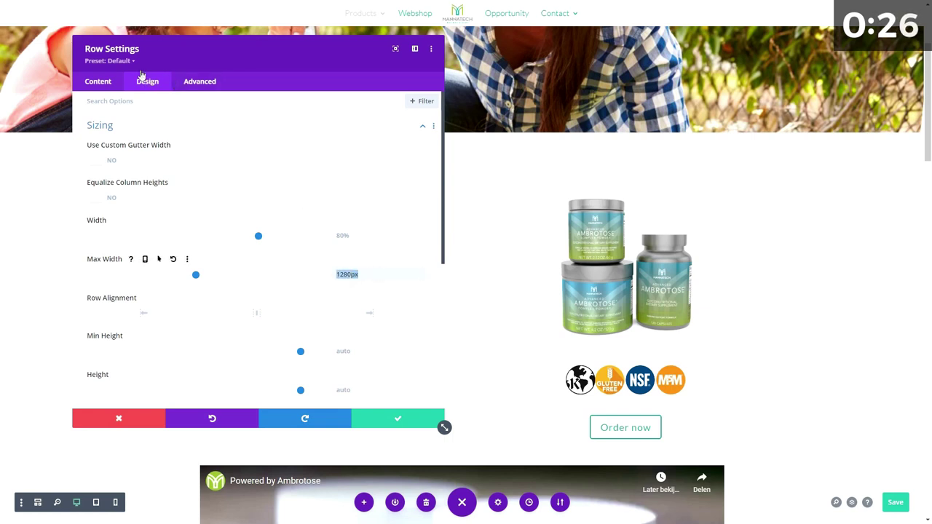
left_click(120, 61)
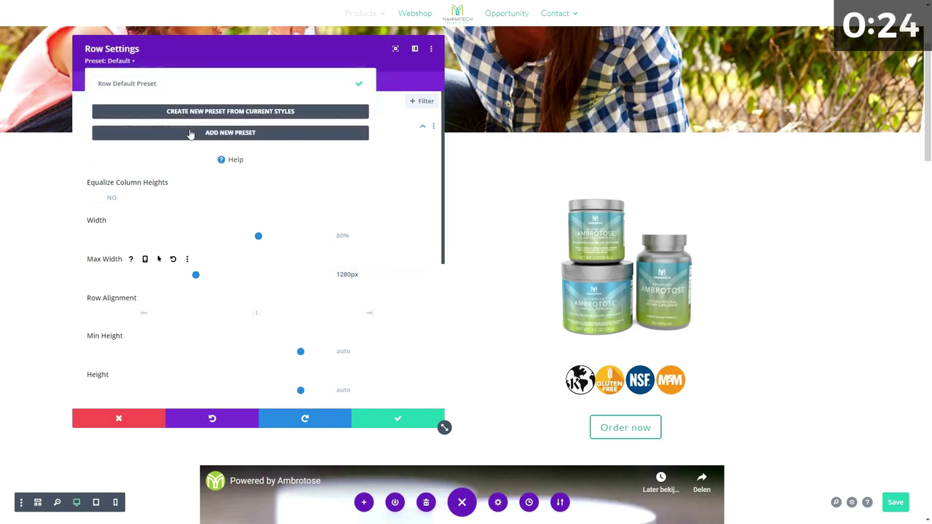
left_click(330, 85)
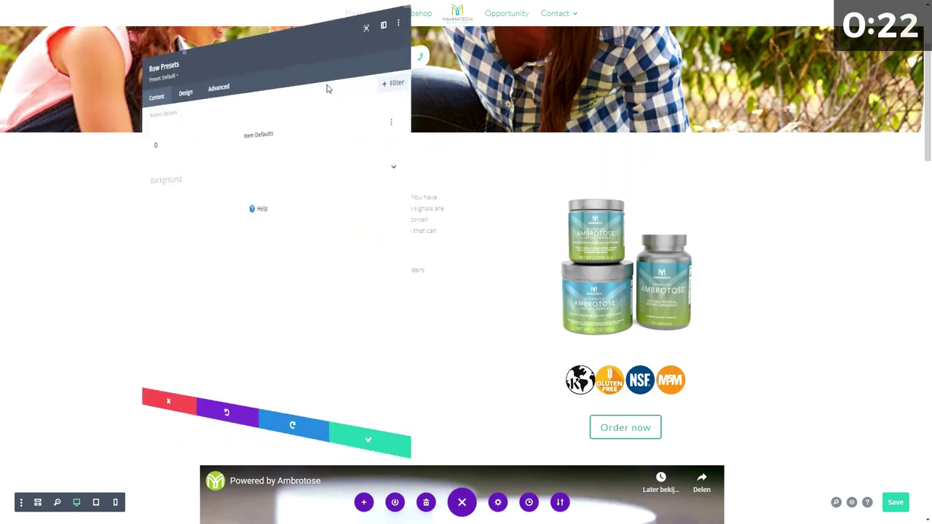
left_click(145, 90)
left_click(116, 131)
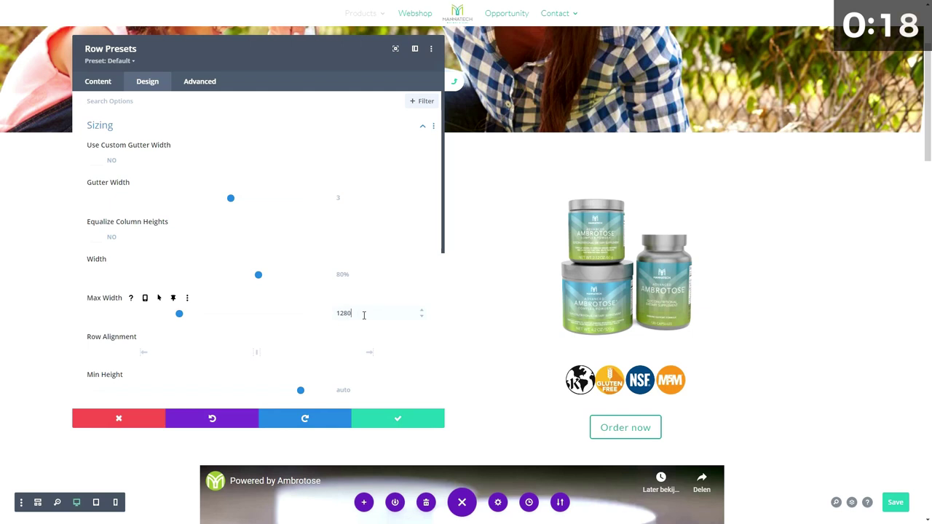
left_click(397, 418)
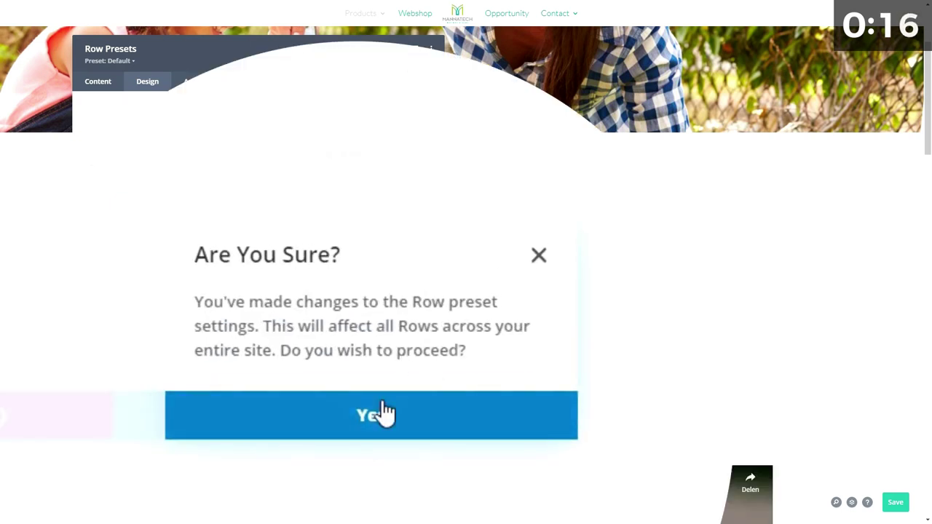
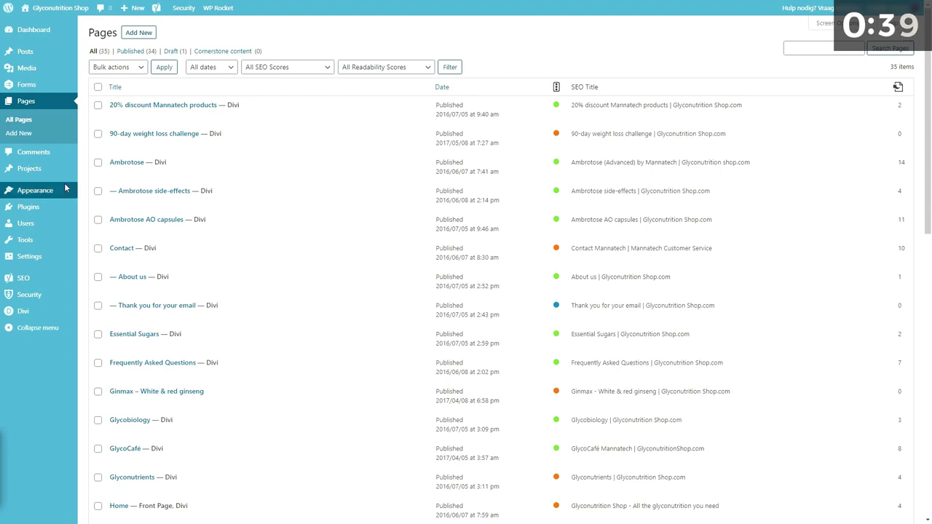
- Set the site's body font to Abel in the theme customizer's general Typography settings
mouse_move(43, 191)
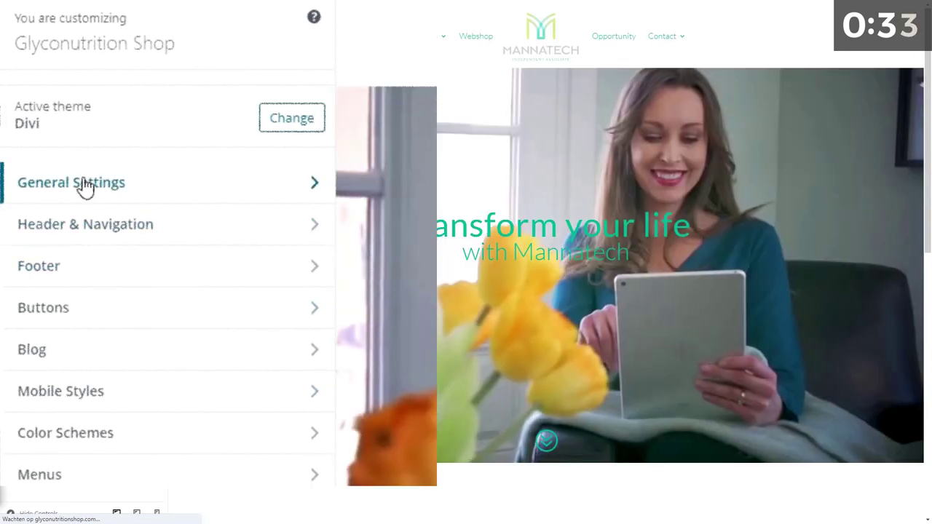
left_click(83, 185)
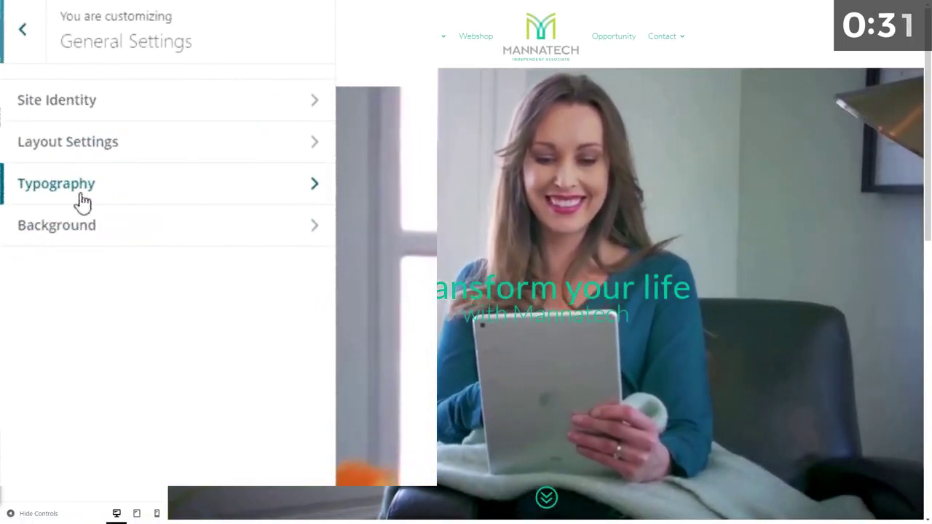
left_click(79, 199)
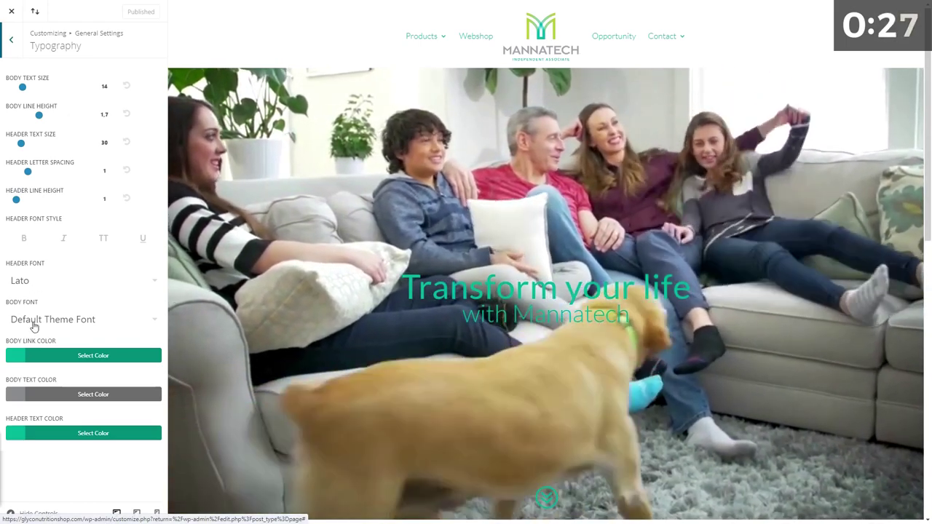
scroll(444, 303, "down", 10)
scroll(443, 303, "up", 4)
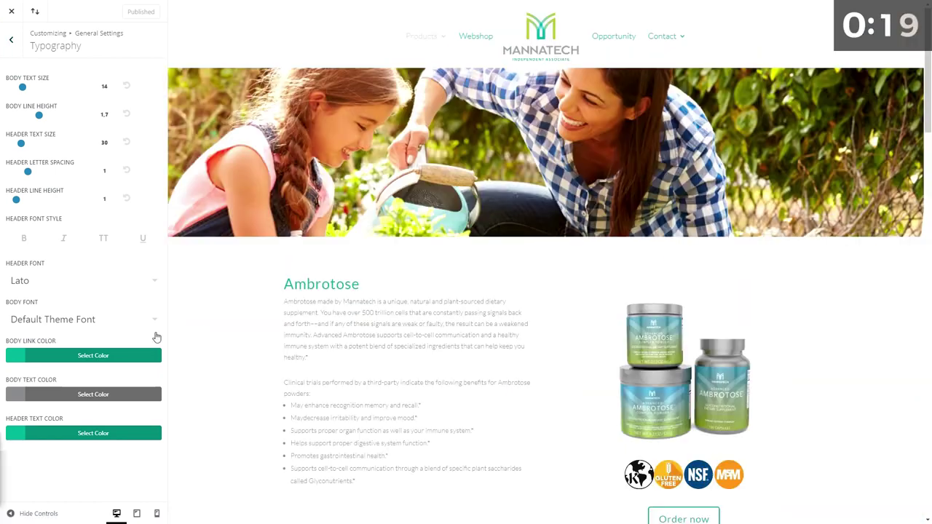
left_click(151, 325)
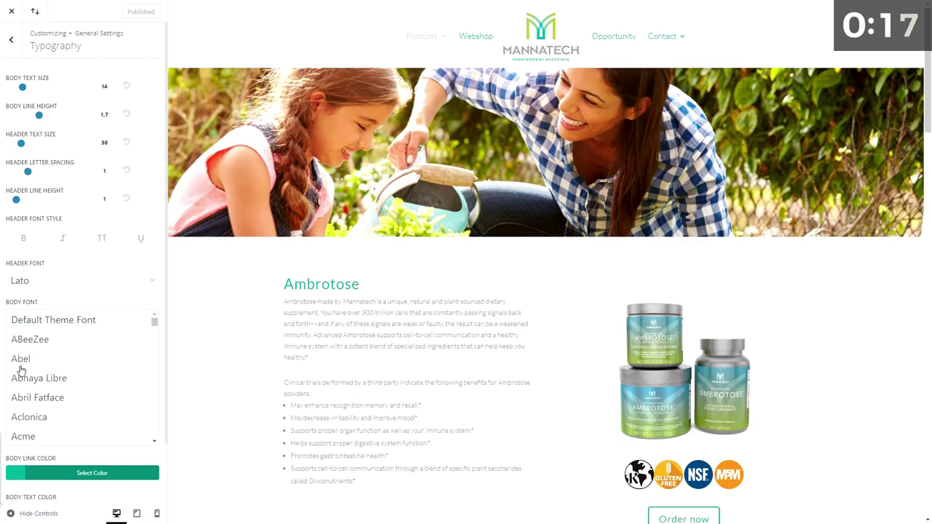
left_click(20, 364)
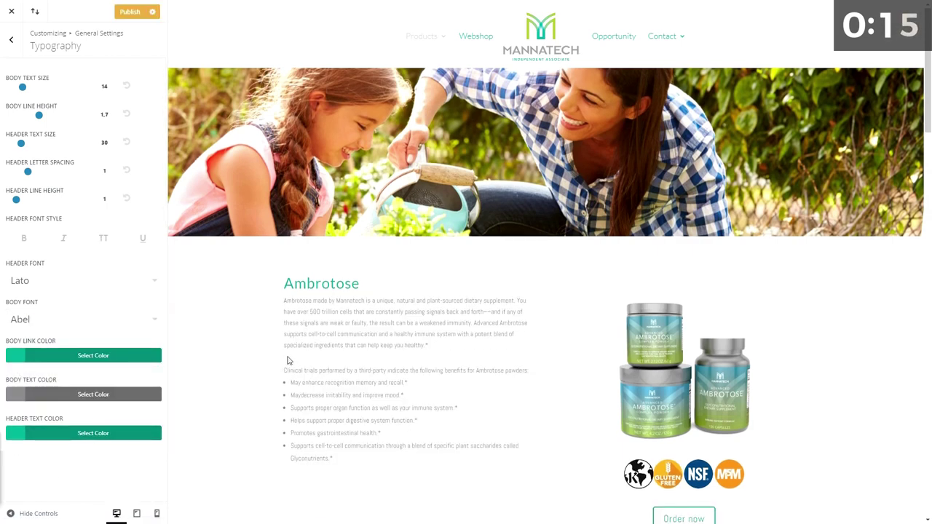
- Choose a different body font from further down the font list
left_click(87, 326)
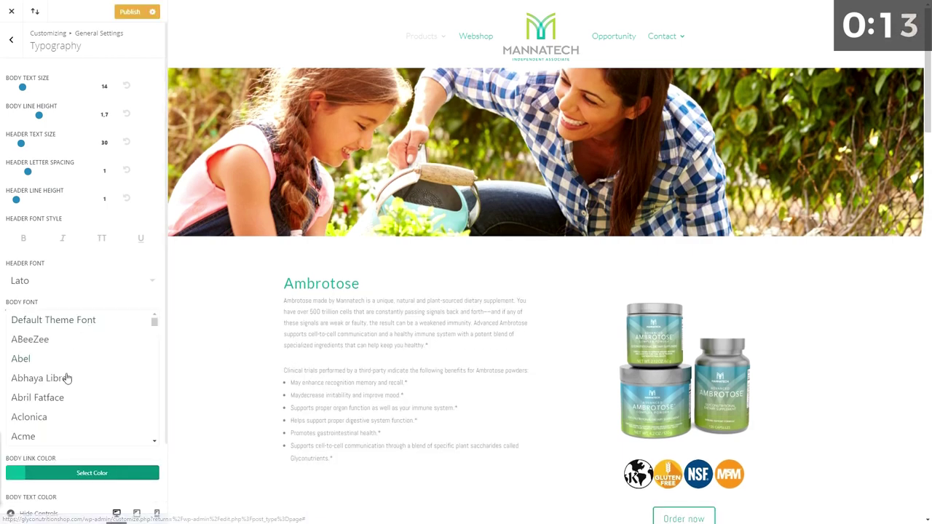
scroll(153, 346, "down", 15)
left_click(37, 378)
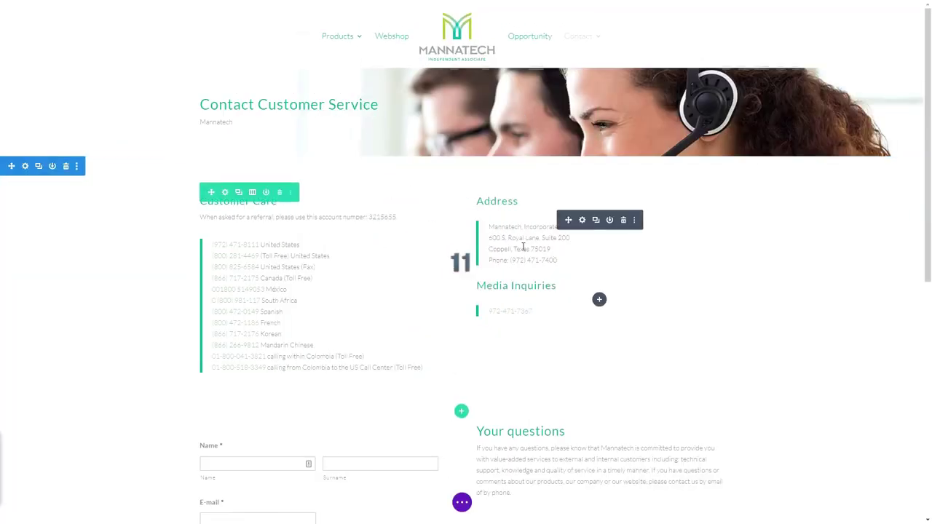
- Insert a Map module below the "Your questions" text on the contact page, and save it with one new pin
scroll(757, 397, "down", 2)
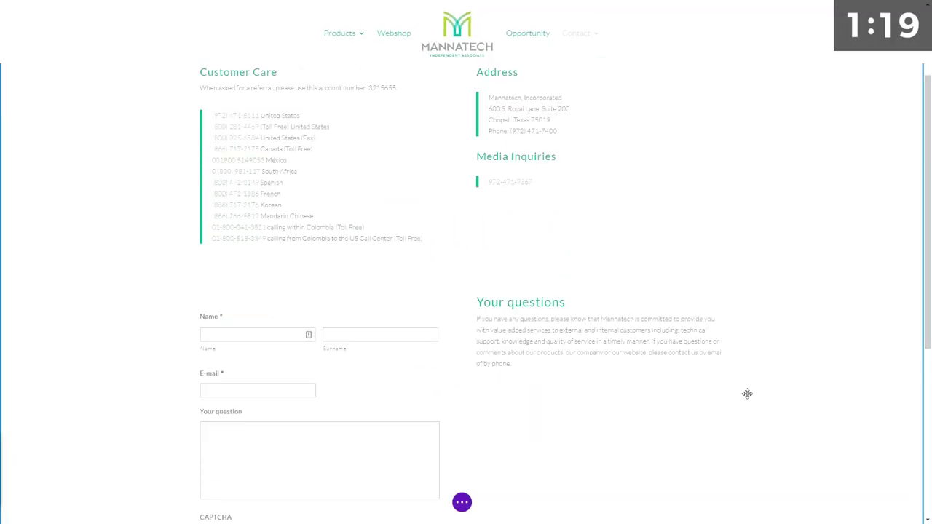
left_click(590, 341)
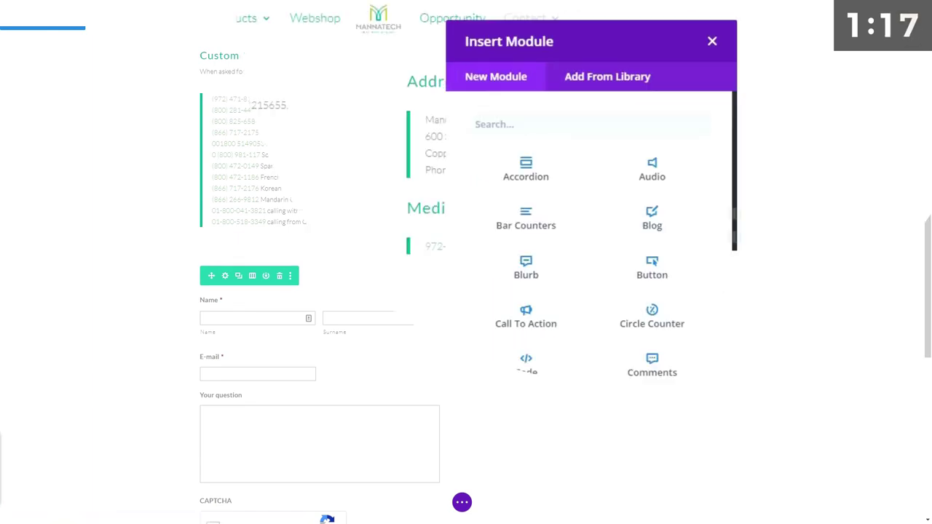
type("map")
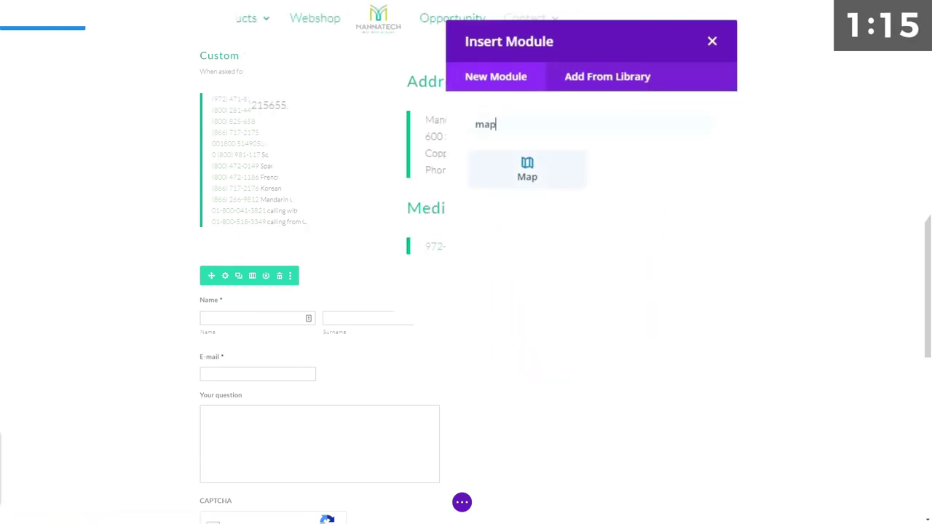
left_click(531, 175)
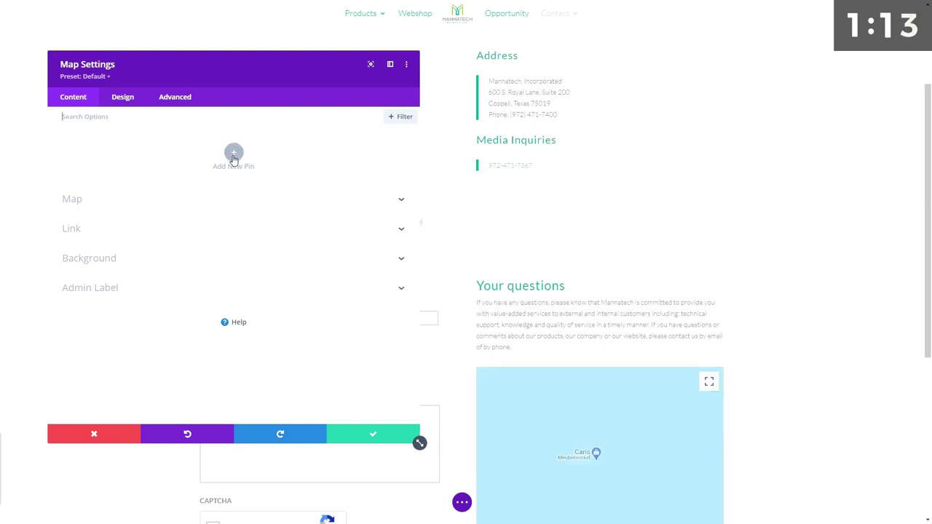
left_click(234, 154)
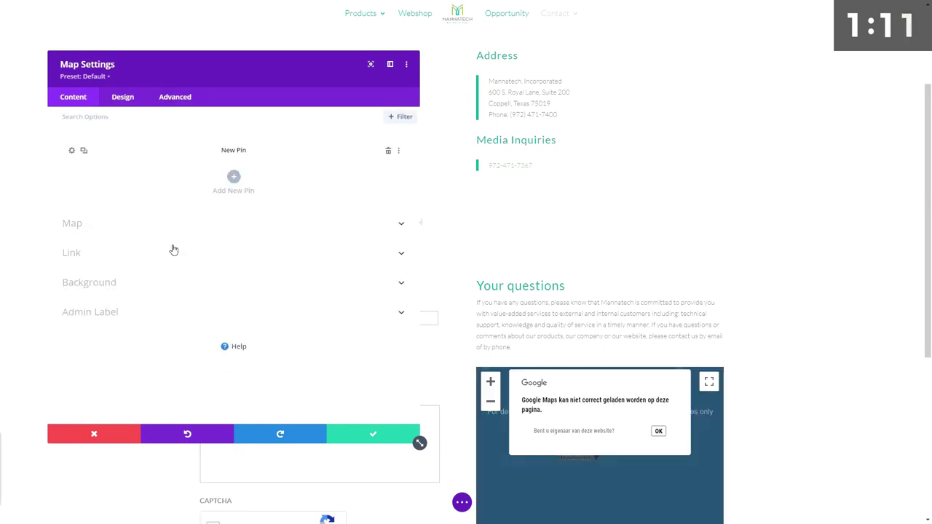
left_click(378, 440)
scroll(606, 346, "down", 3)
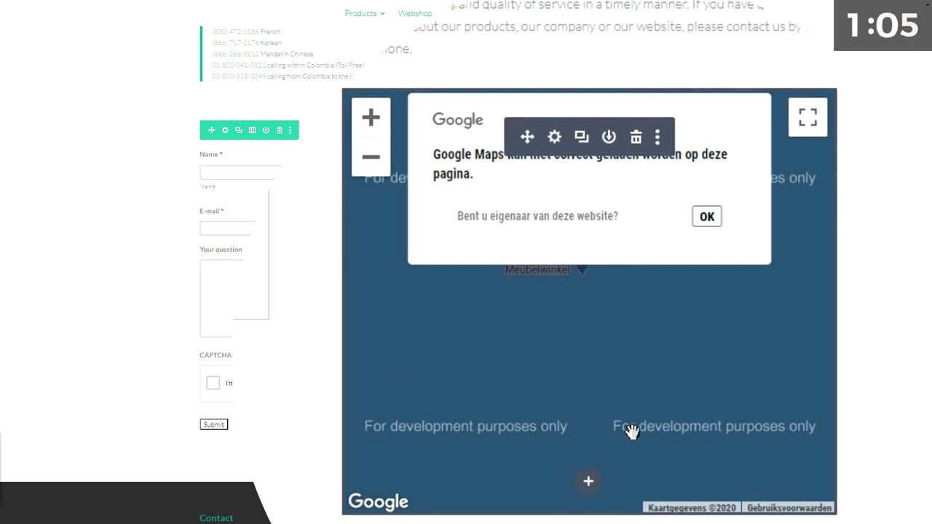
- Dismiss the map module's error, switch to Google Maps, and open the embeddable map for Automattic Inc
left_click(708, 217)
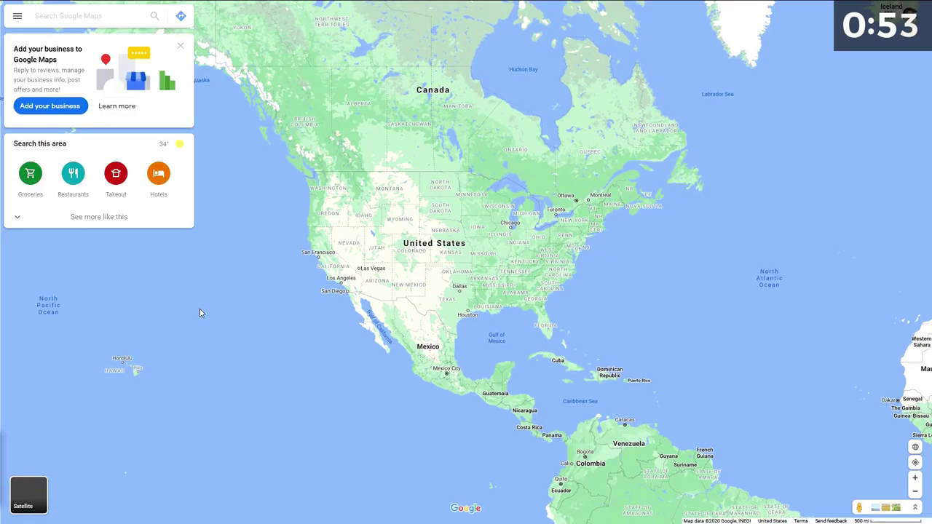
left_click(180, 45)
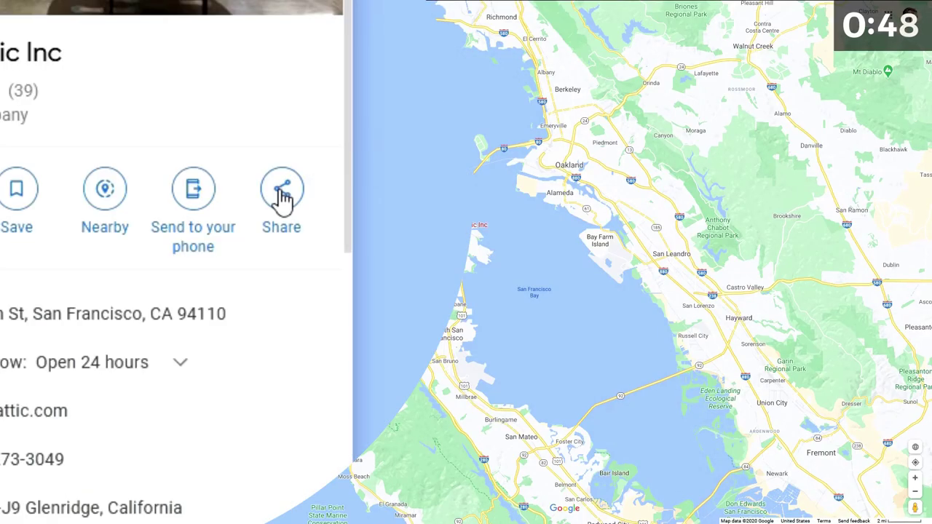
left_click(283, 197)
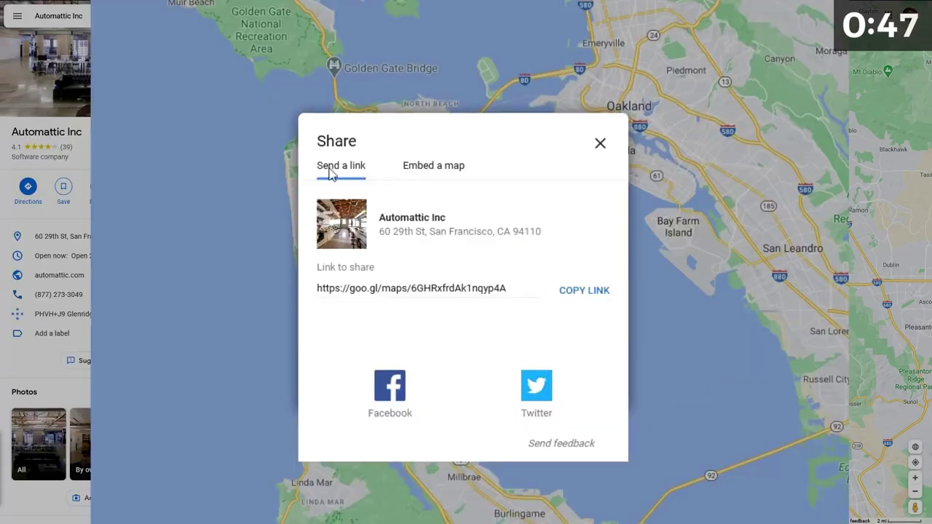
left_click(427, 172)
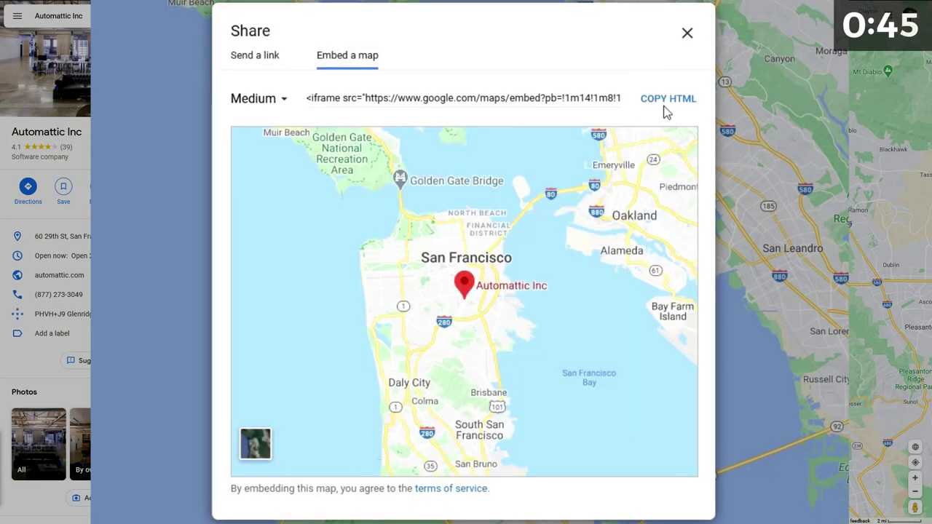
- Adjust the zoom and position of the embed preview around San Francisco and copy its HTML
left_click(675, 442)
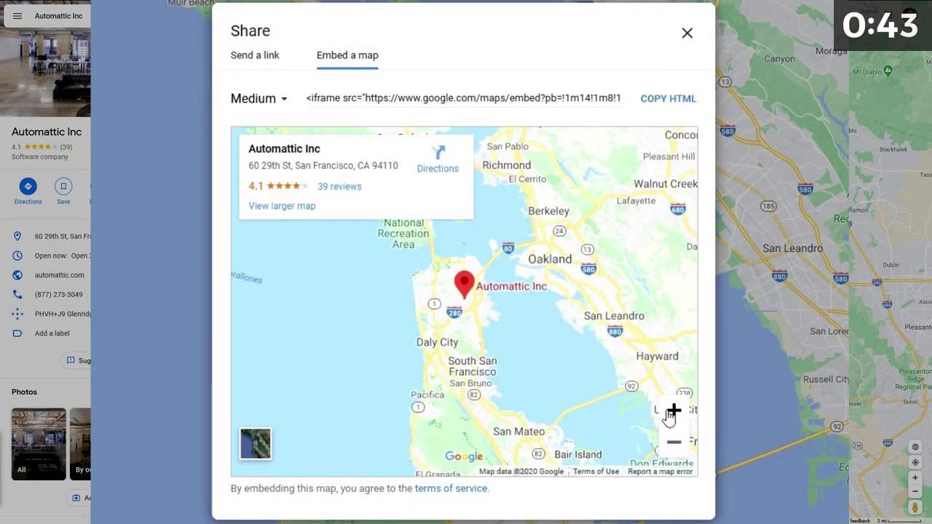
left_click(673, 409)
left_click_drag(516, 302, 491, 335)
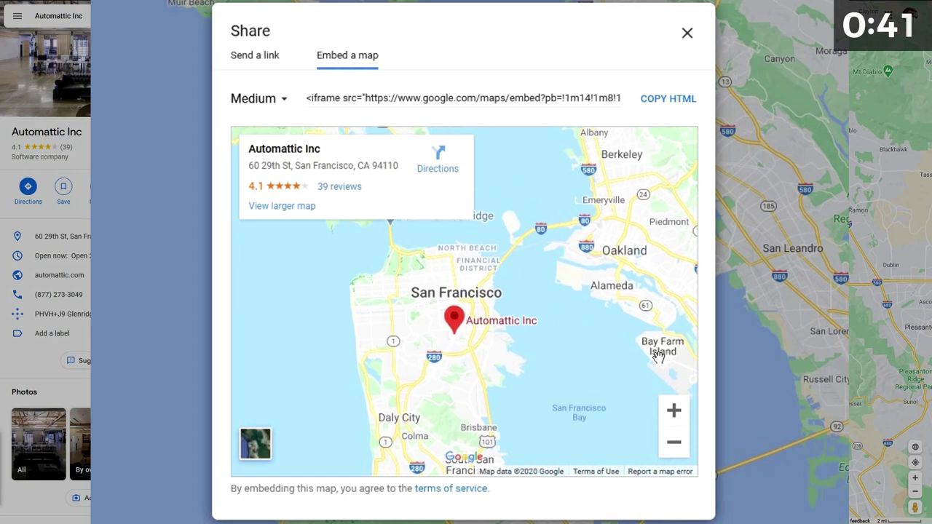
left_click(672, 410)
left_click(676, 440)
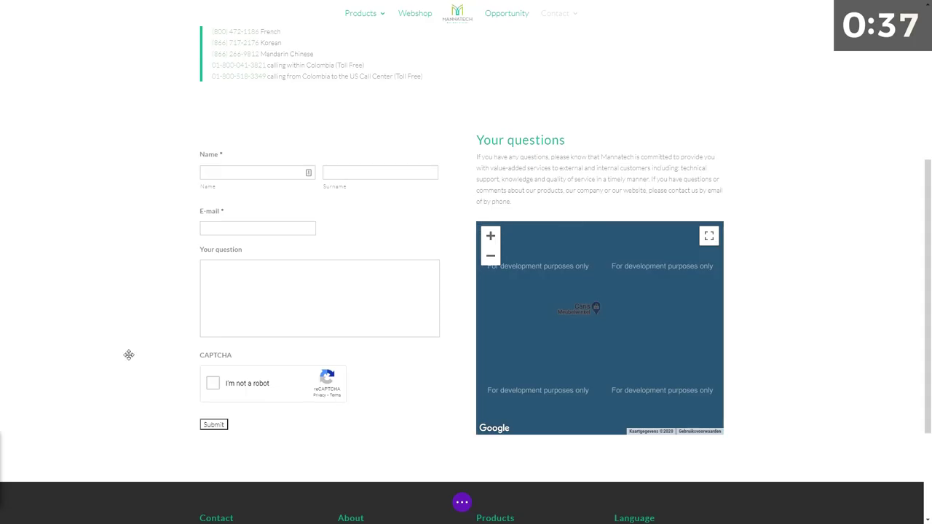
- Switch back to the contact page, delete the Map module and insert a Code module below the "Your questions" text
left_click(624, 251)
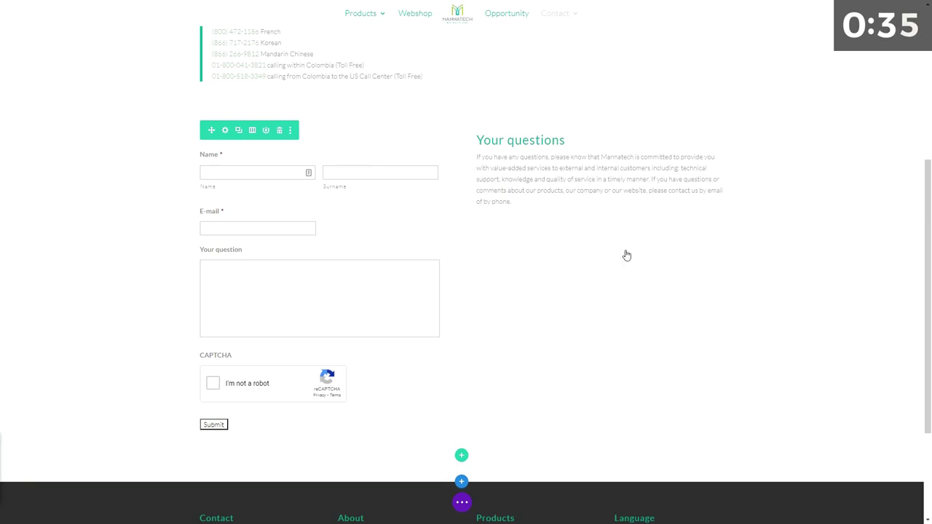
left_click(599, 190)
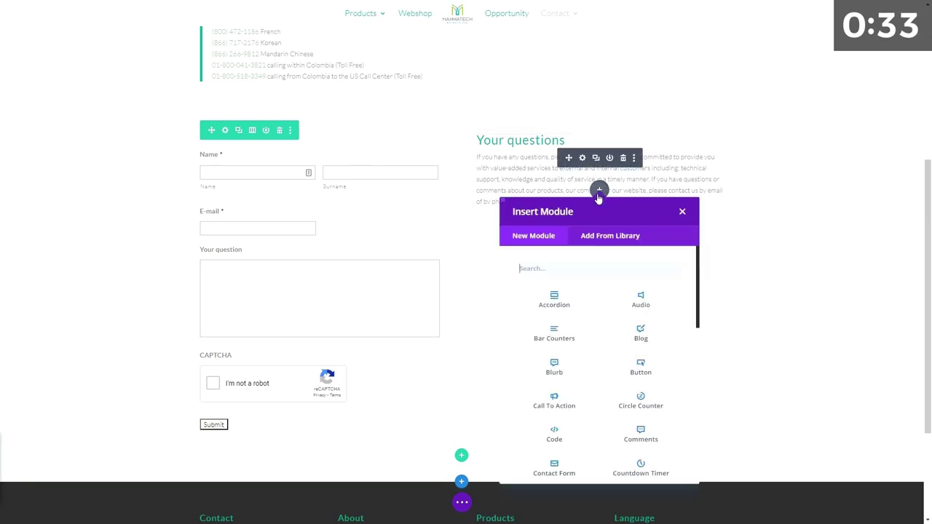
left_click(563, 267)
type("code")
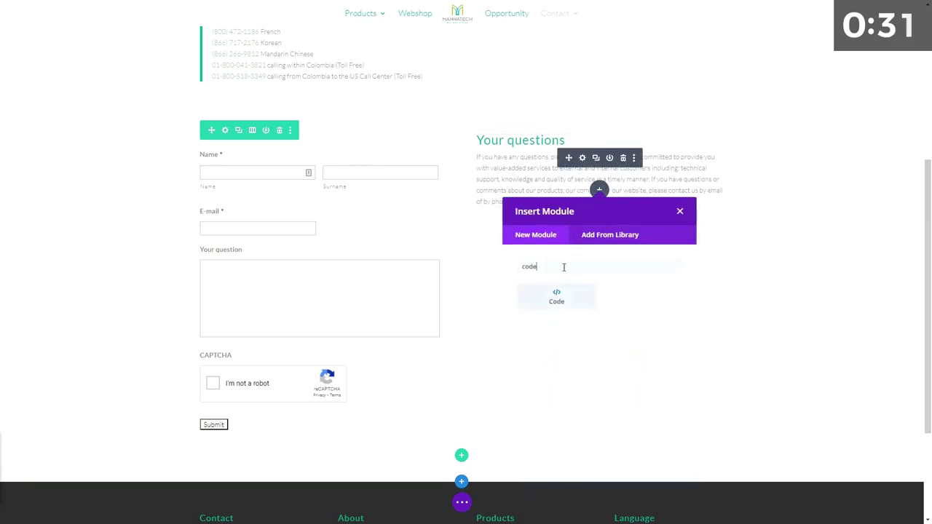
left_click(580, 306)
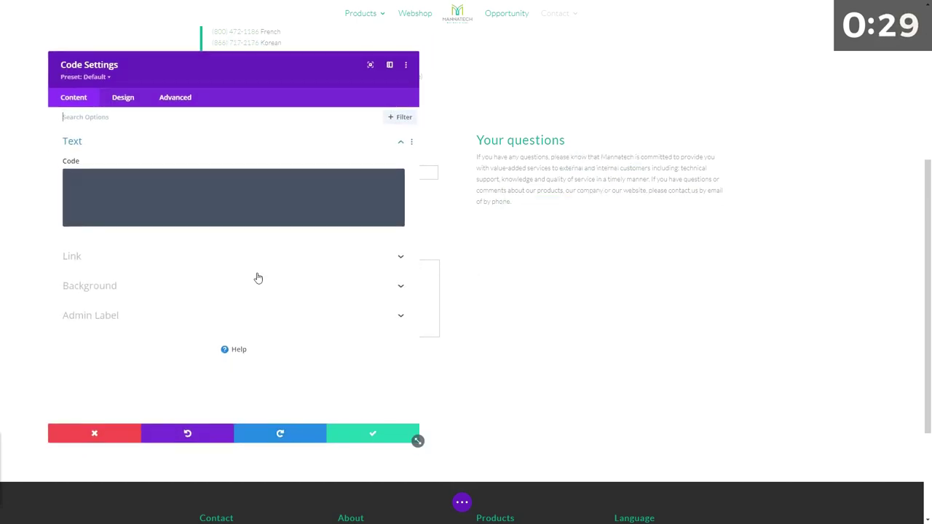
- Paste the Google Maps iframe code into the Code module and set its width attribute to 100%
left_click(204, 217)
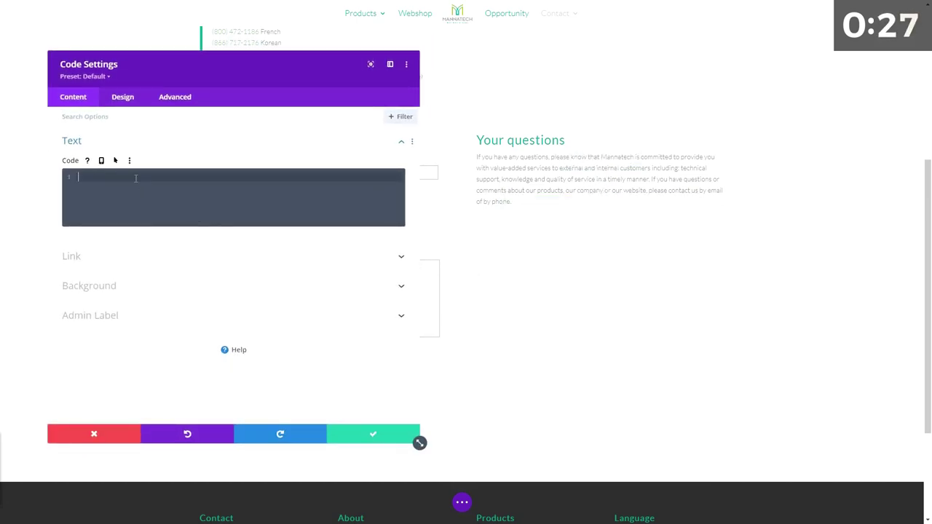
key("ctrl+v")
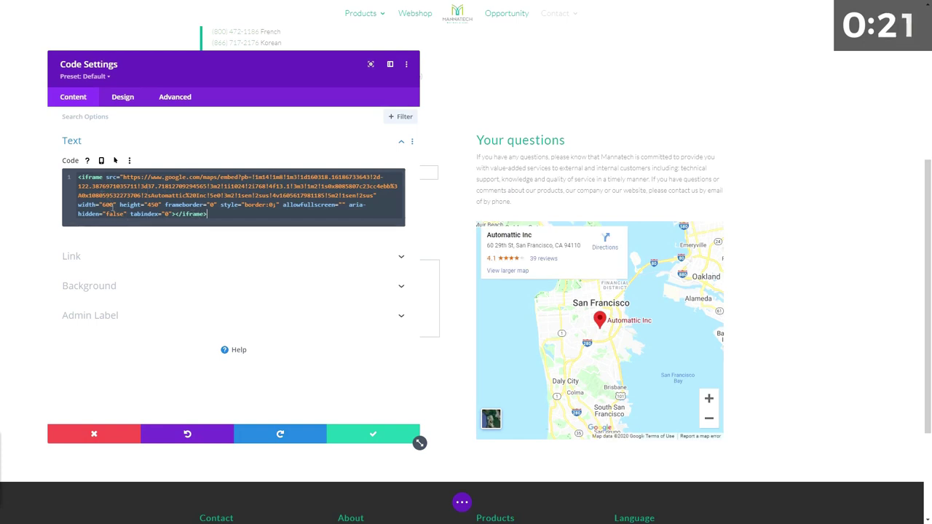
double_click(108, 205)
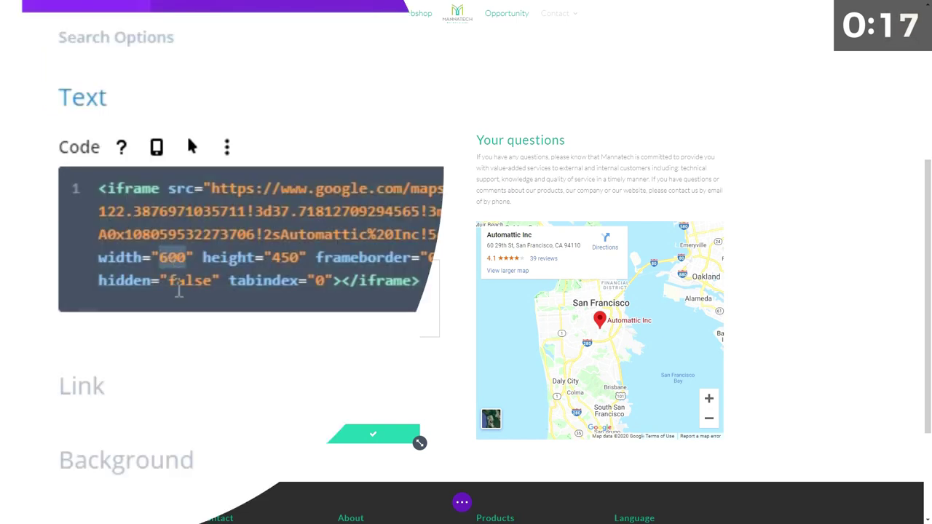
type("100%")
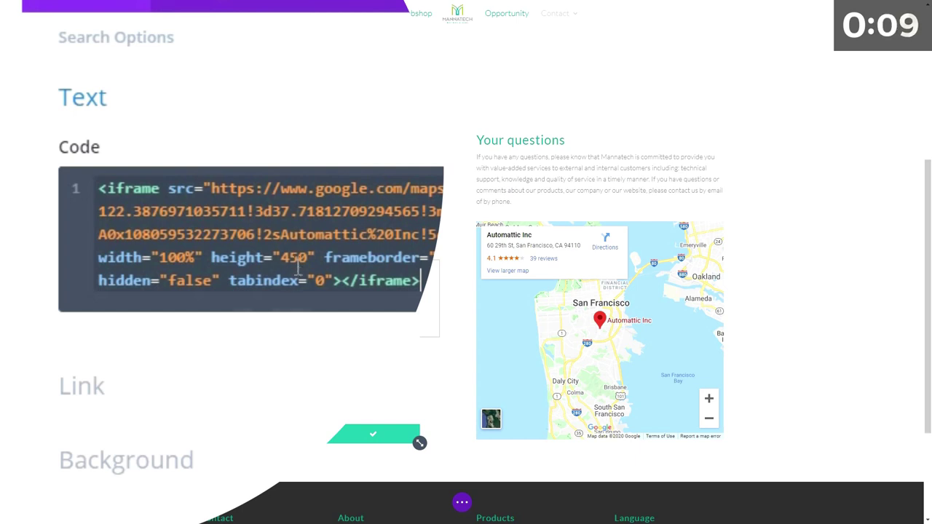
double_click(295, 257)
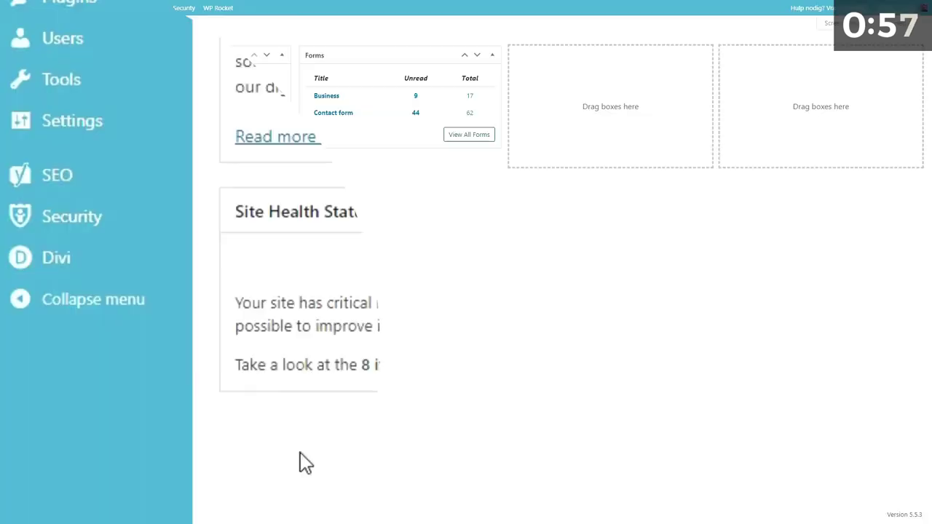
- In Divi Theme Options, replace Color Pickers Default Palette swatches with #09ad96 for the third, and blue, red and #ffffff for others
mouse_move(78, 260)
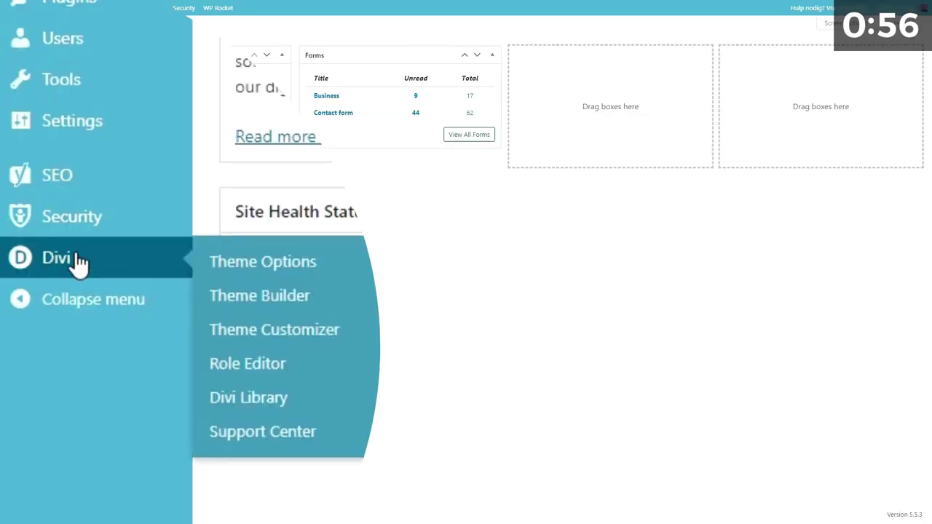
left_click(288, 272)
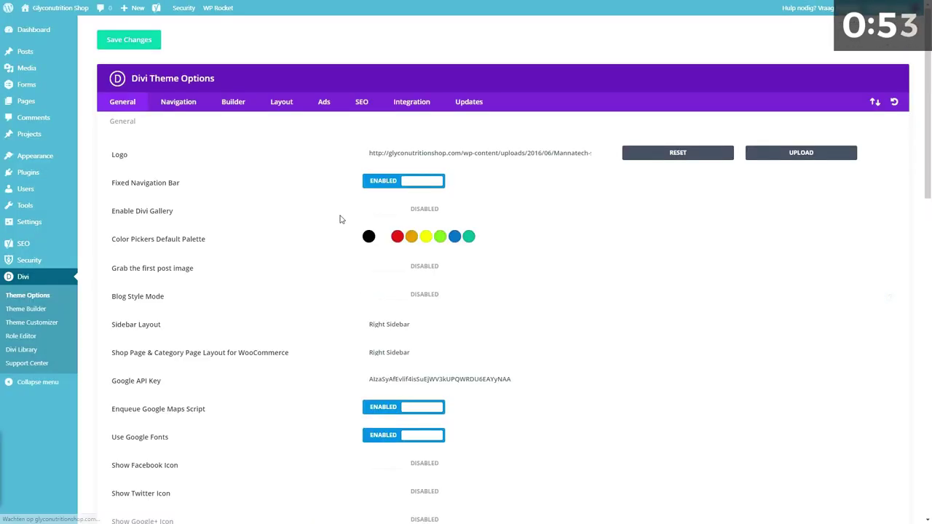
left_click(397, 235)
double_click(375, 258)
type("#09ad96")
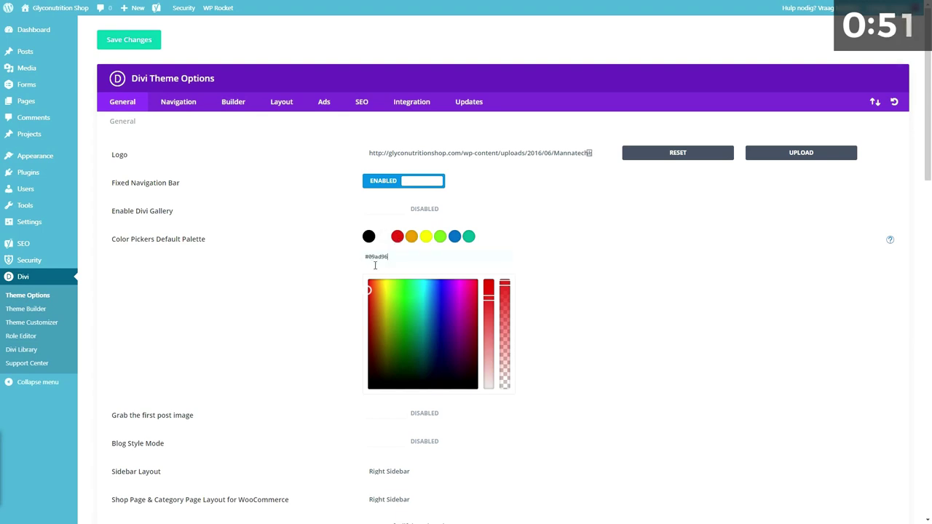
left_click(412, 236)
double_click(370, 257)
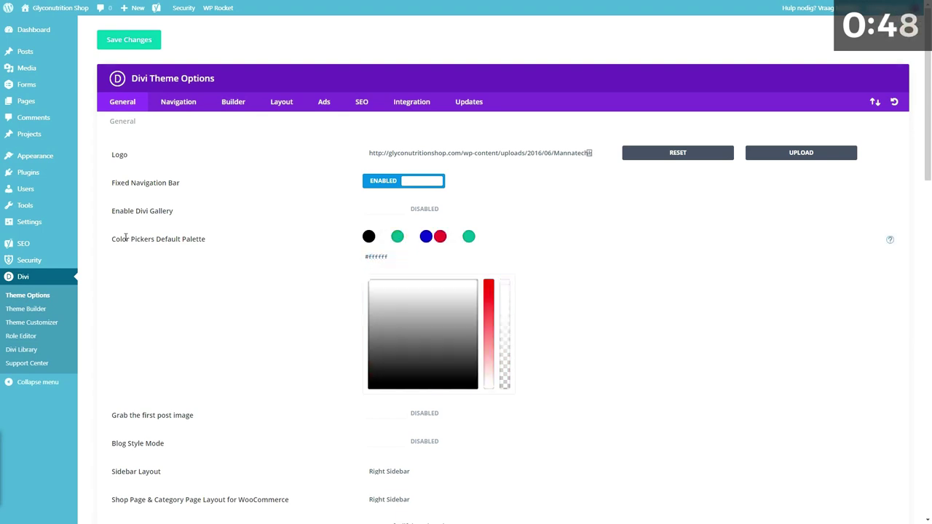
- Save the theme options with the new Color Pickers Default Palette
left_click_drag(124, 238, 211, 240)
left_click(184, 239)
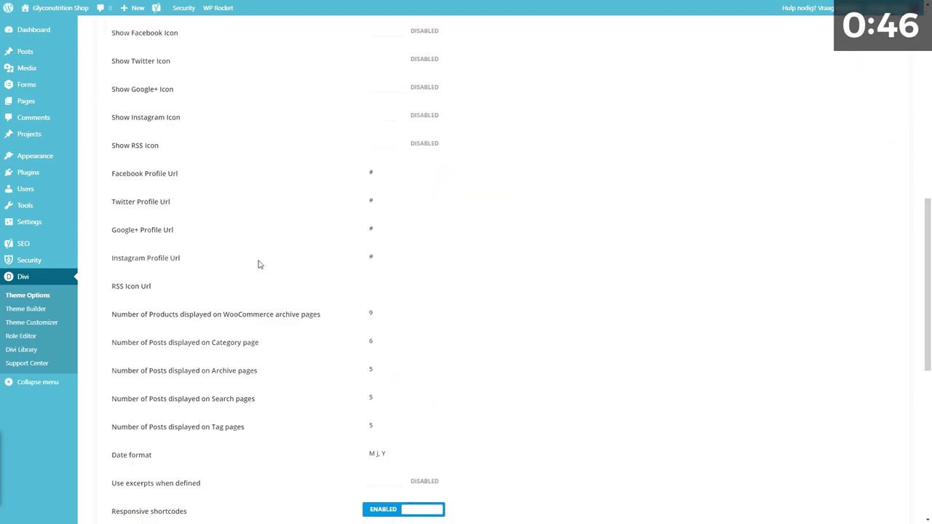
scroll(276, 291, "down", 6)
left_click(150, 479)
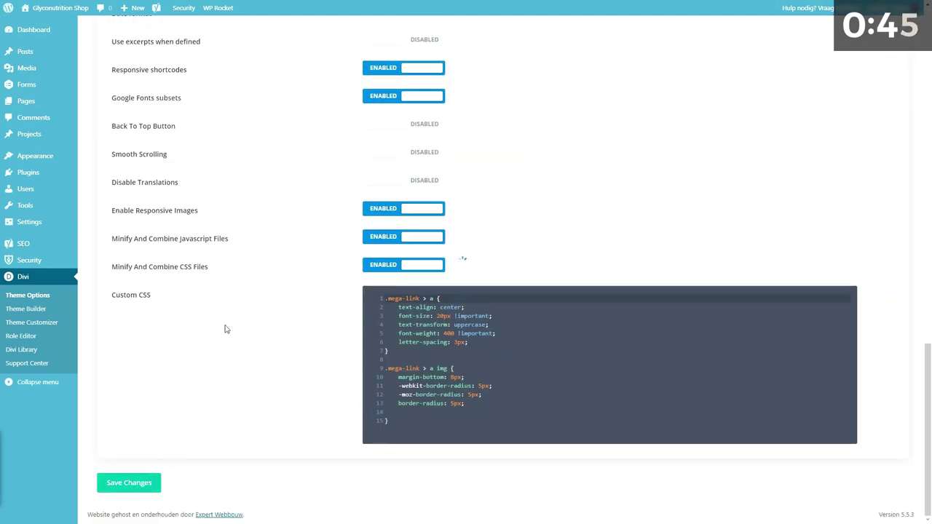
scroll(224, 329, "up", 2)
scroll(222, 331, "up", 15)
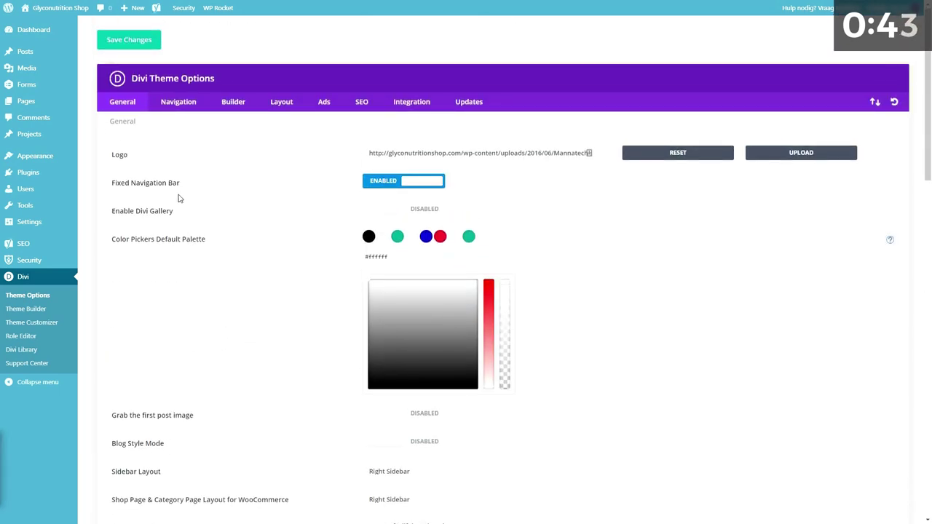
- Open the "20% discount Mannatech products" page for editing with Divi
mouse_move(44, 101)
left_click(93, 103)
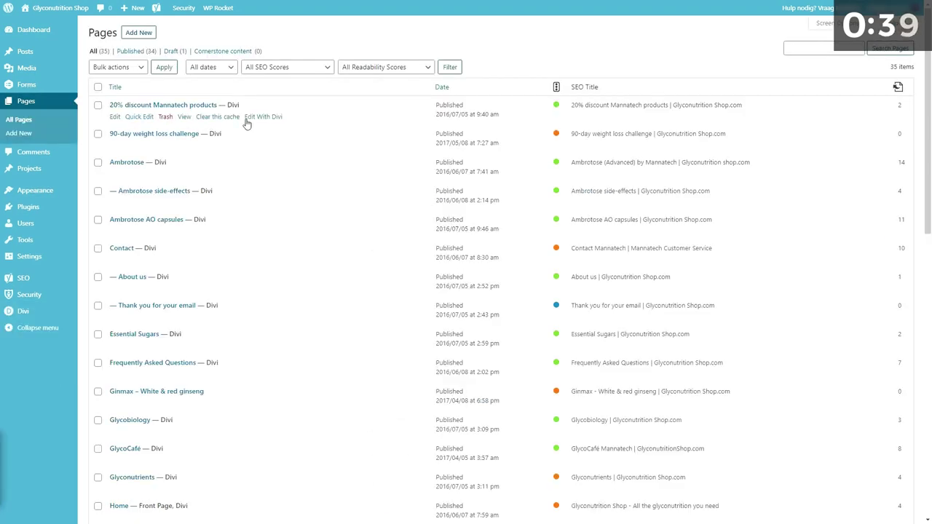
left_click(251, 117)
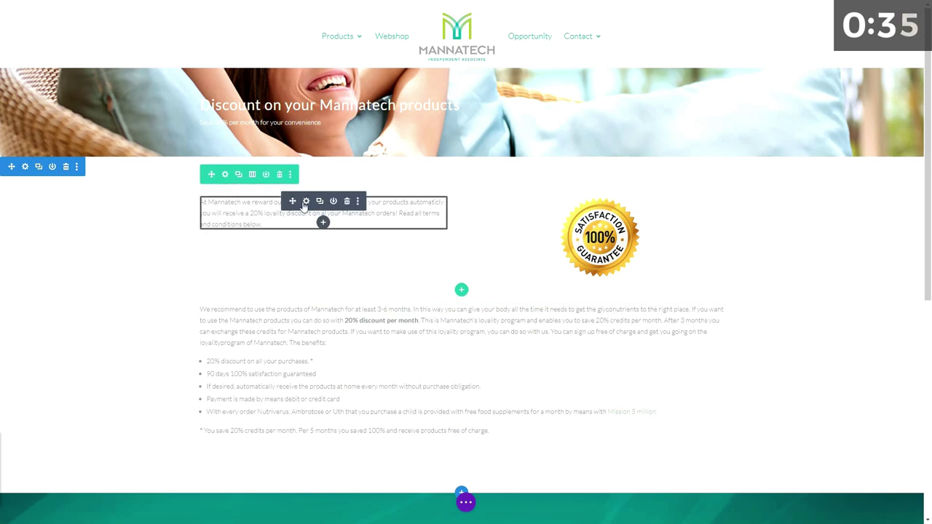
- Examine the saved Text Text Color swatches in the introductory text module's design settings and close them without changes
left_click(305, 202)
left_click(122, 96)
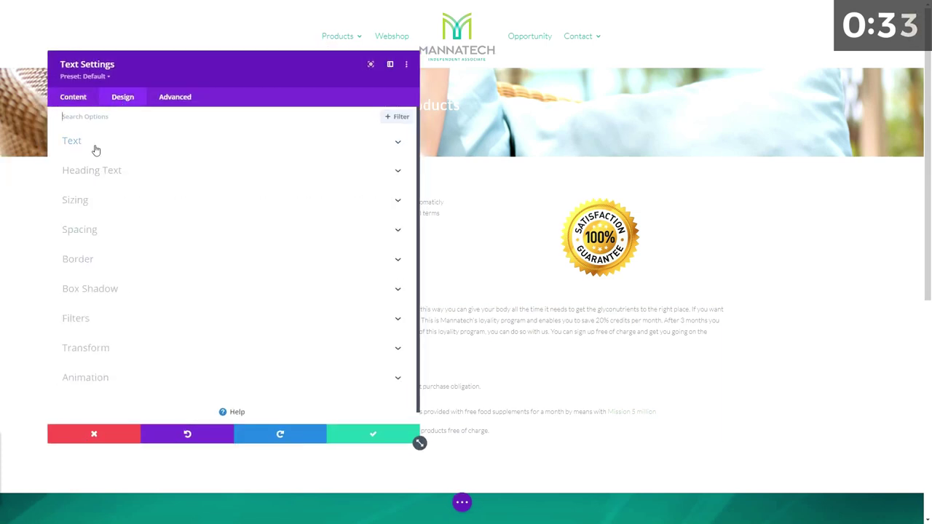
left_click(85, 145)
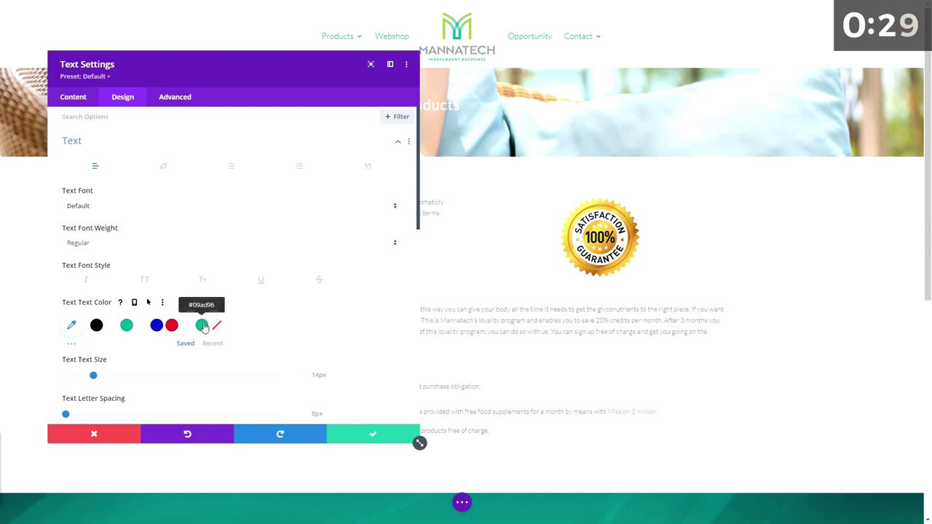
left_click_drag(207, 75, 617, 57)
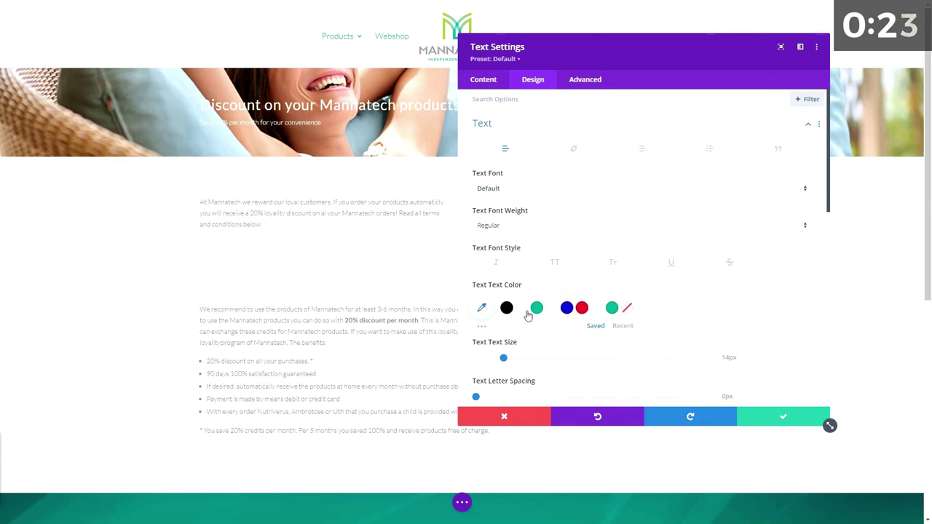
left_click(504, 417)
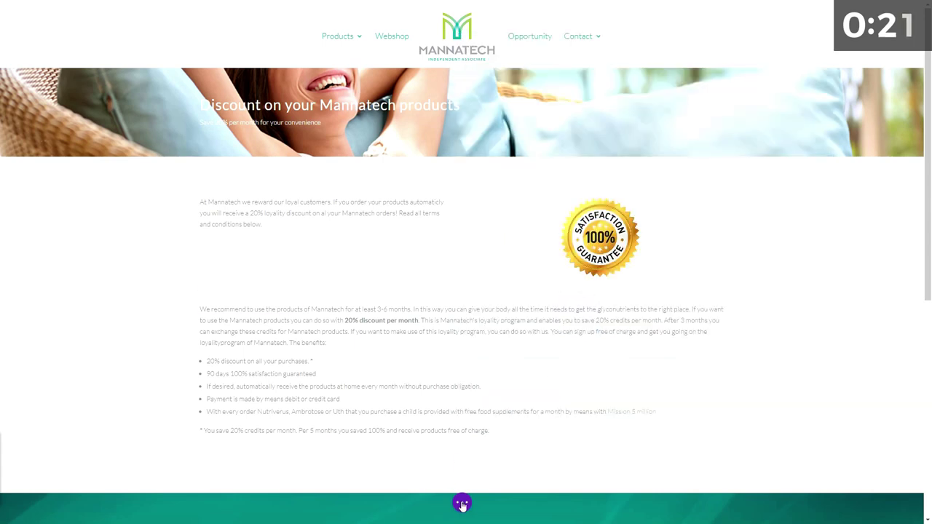
- Reset the page's Color Picker Color Palette in the Page Settings design options
left_click(462, 502)
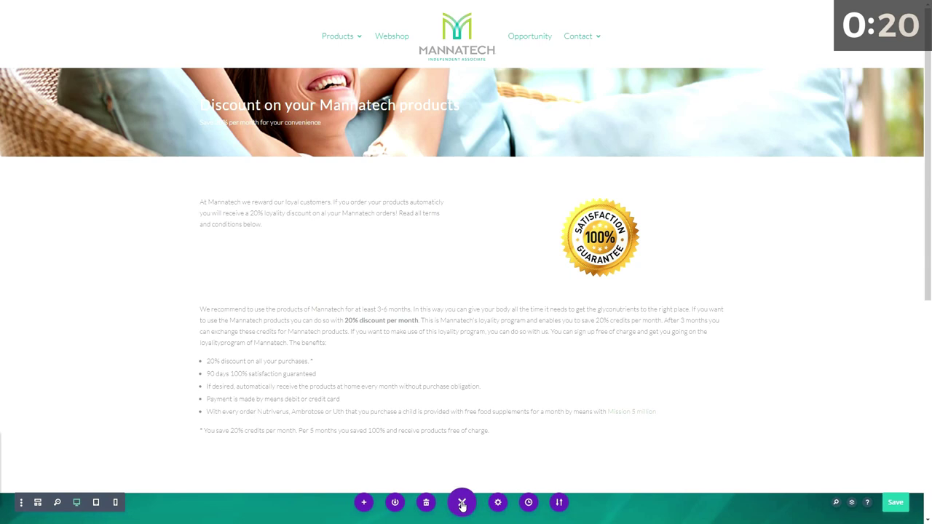
left_click(499, 503)
left_click(483, 71)
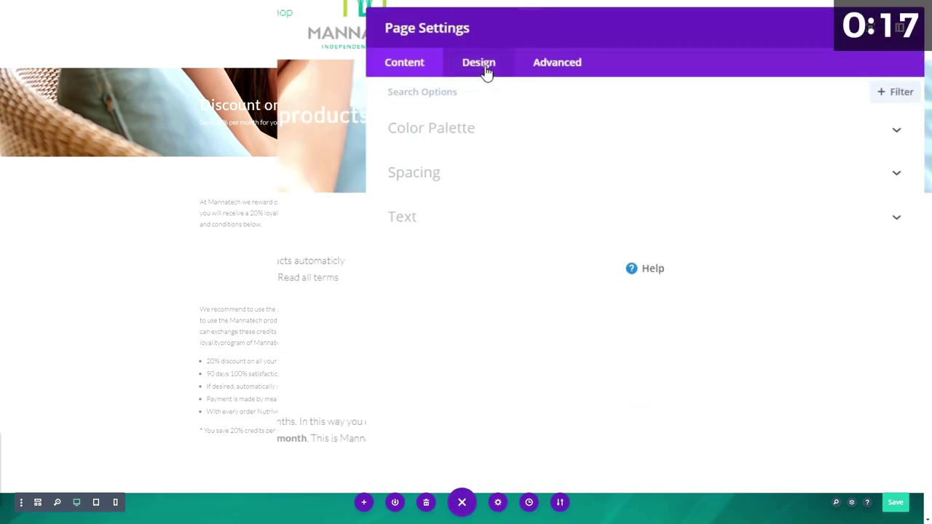
left_click(458, 136)
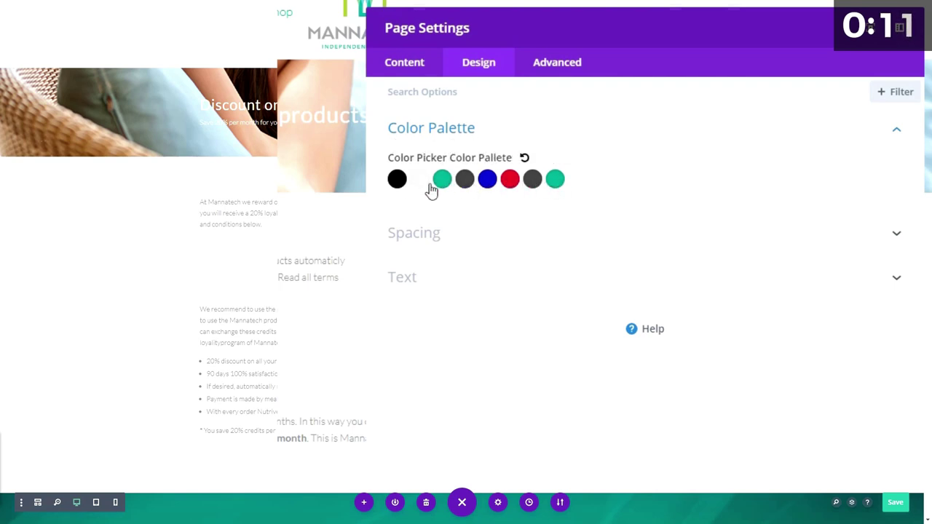
left_click(524, 159)
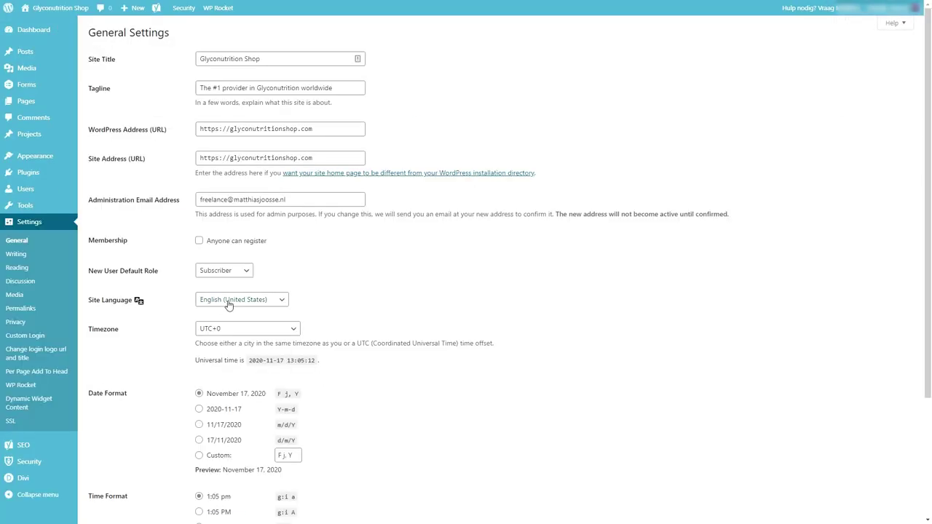
- Check which languages are offered for Site Language in the WordPress General Settings
left_click(242, 301)
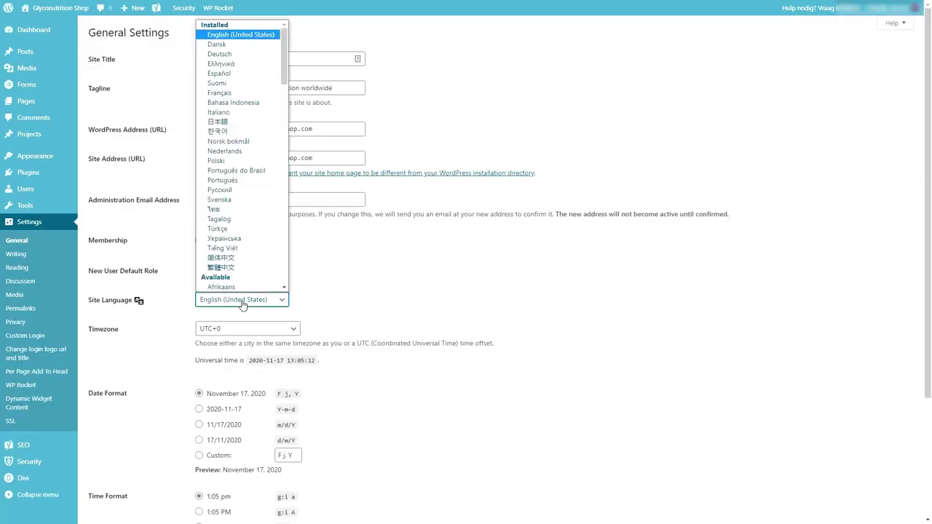
left_click(242, 303)
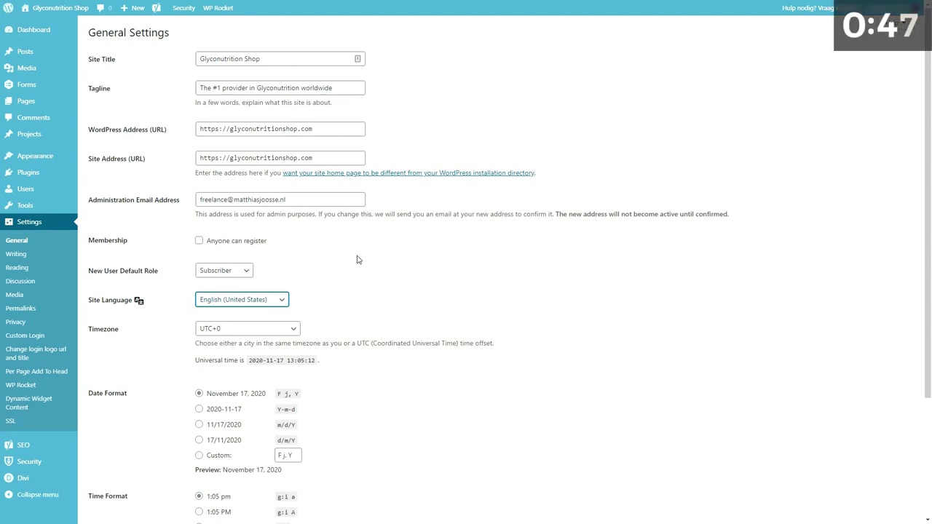
- Try Nederlands and Dansk as the Site Language, and set it back to English (United States)
mouse_move(58, 486)
left_click(246, 299)
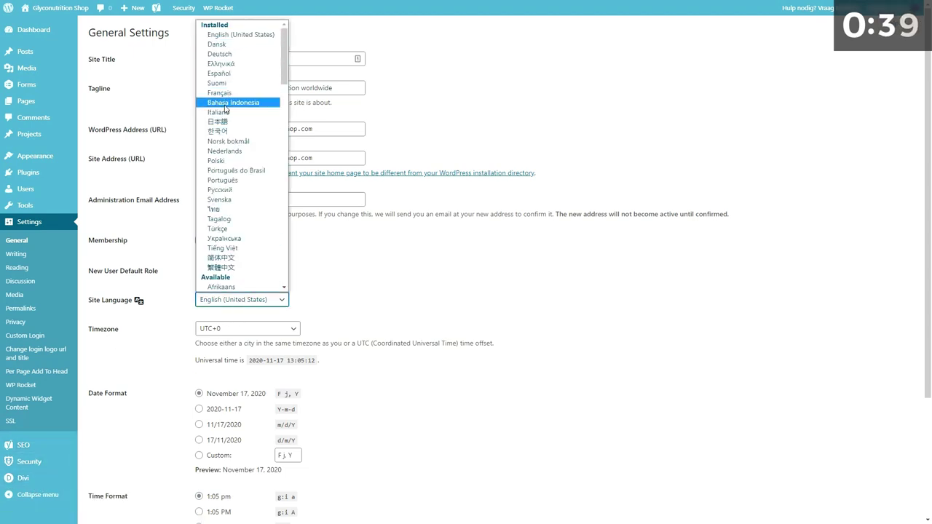
left_click(229, 151)
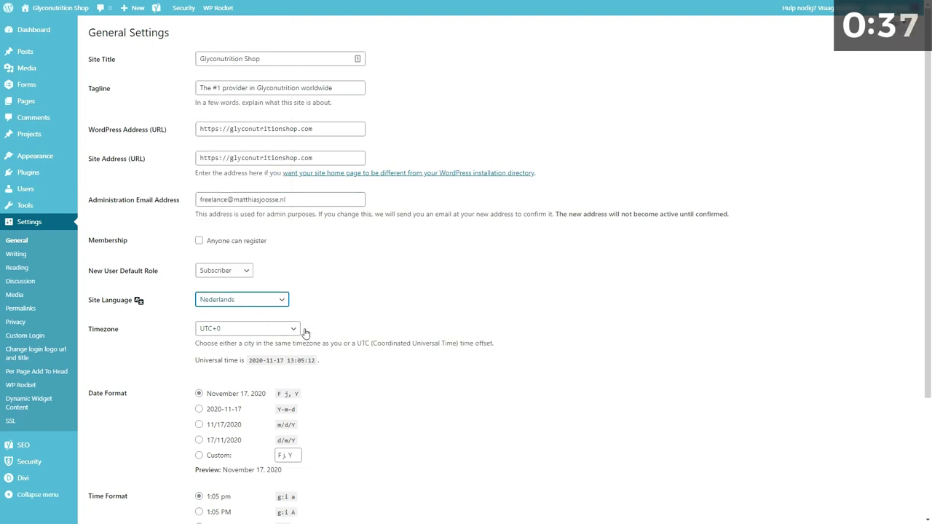
left_click(342, 303)
left_click(271, 303)
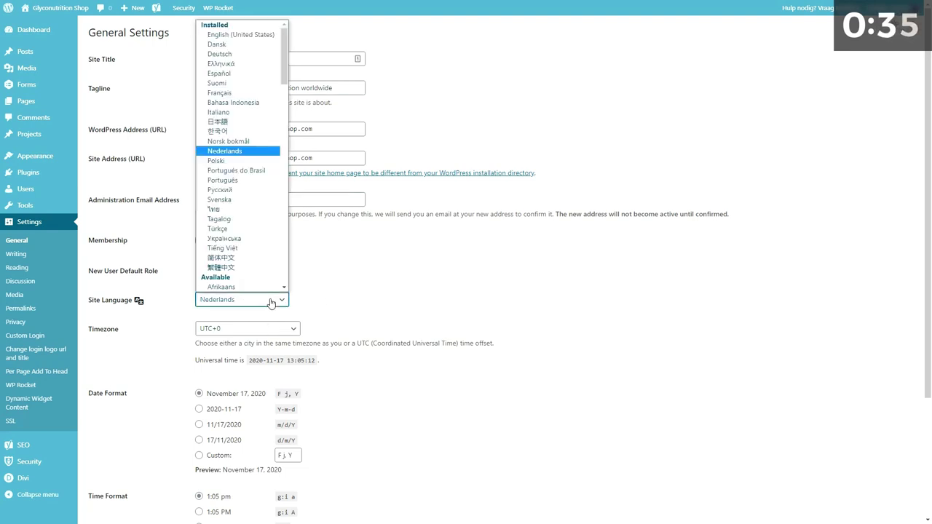
left_click(236, 35)
left_click(234, 300)
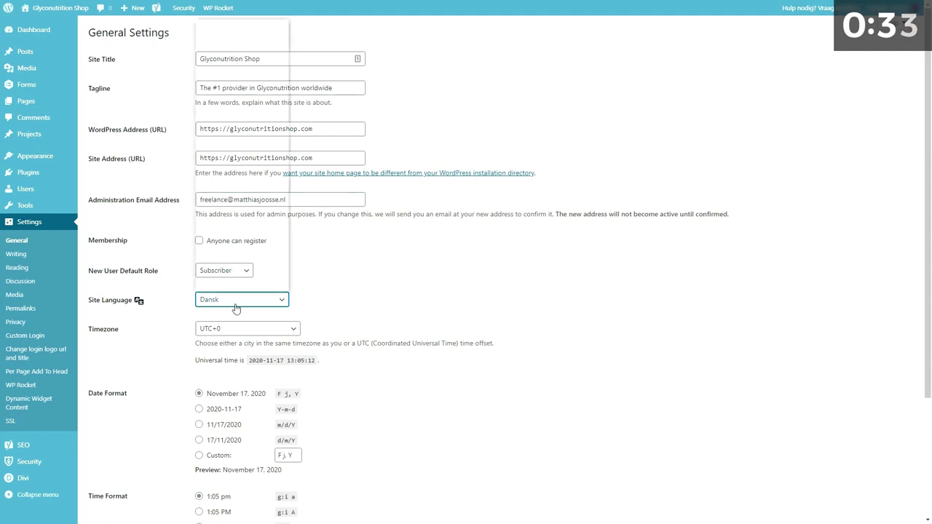
left_click(236, 37)
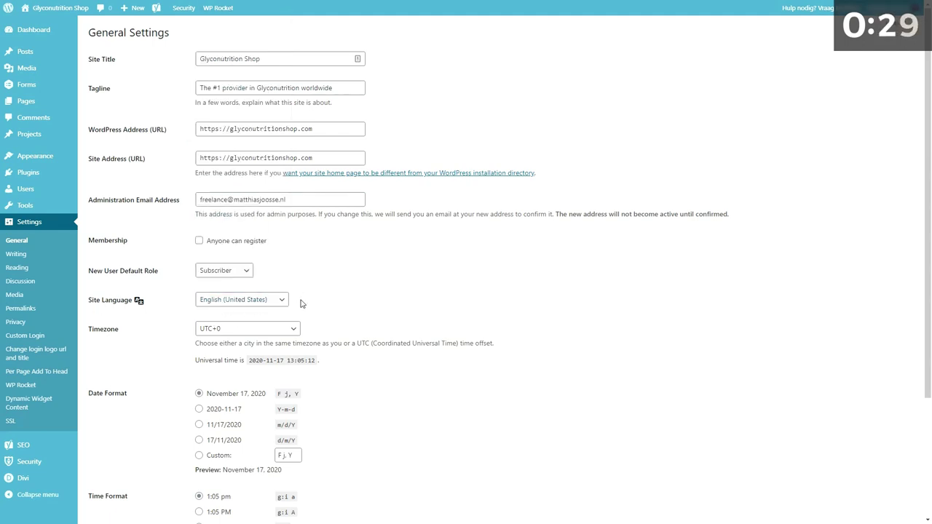
- Examine the homepage's source code for its declared language, marking the inLanguage value
key("ctrl+u")
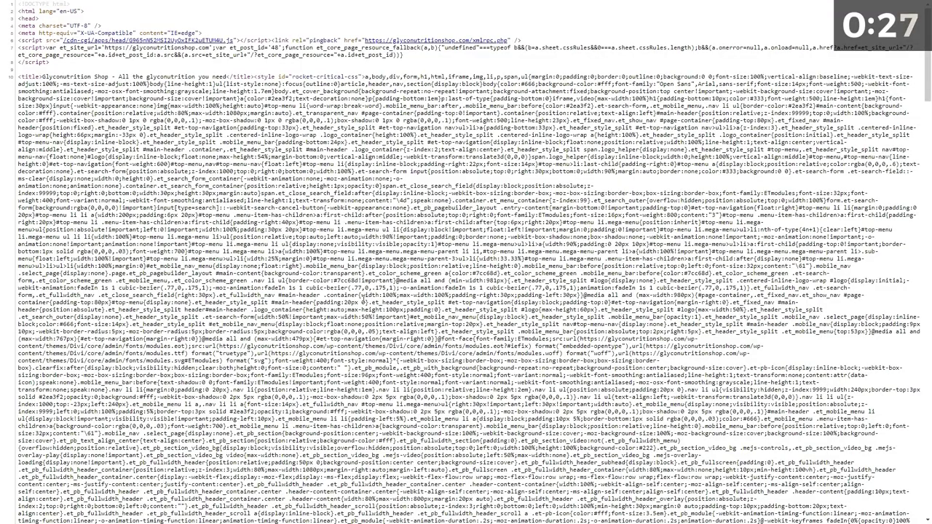
scroll(466, 262, "down", 8)
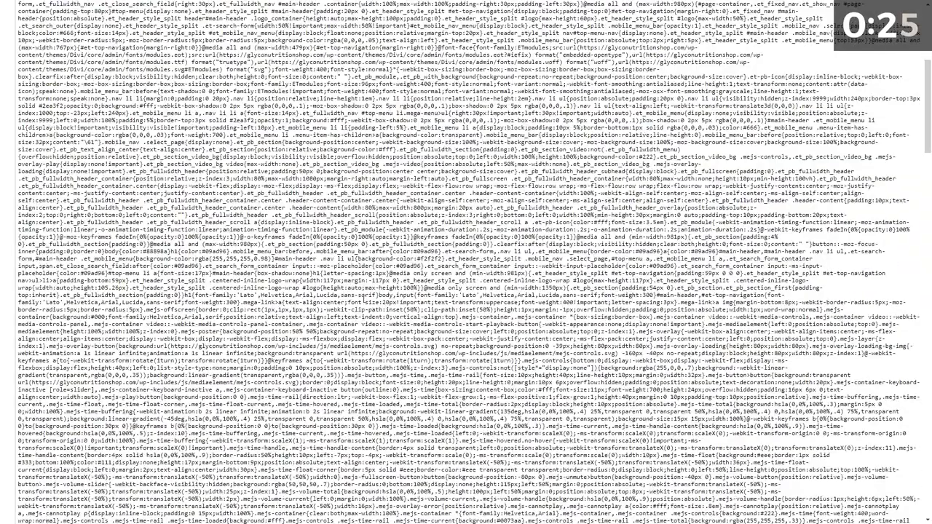
scroll(391, 249, "down", 11)
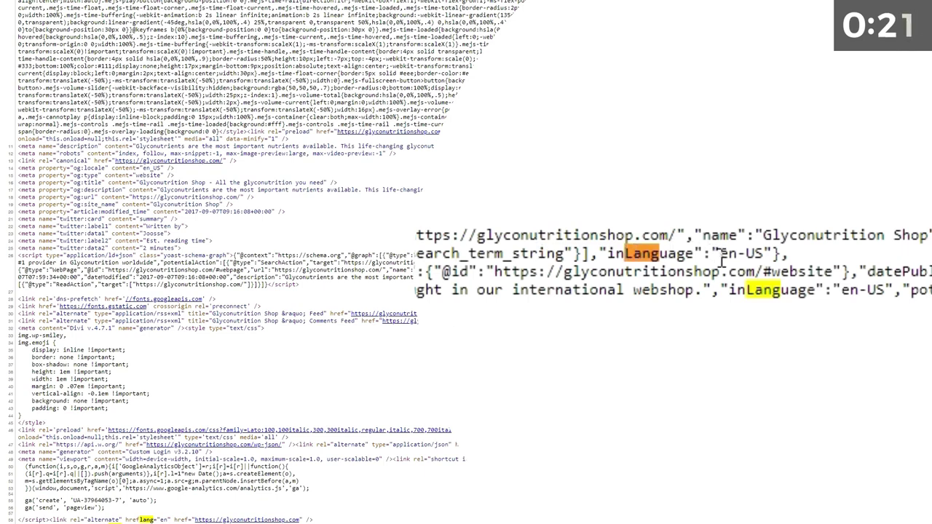
left_click_drag(719, 254, 764, 253)
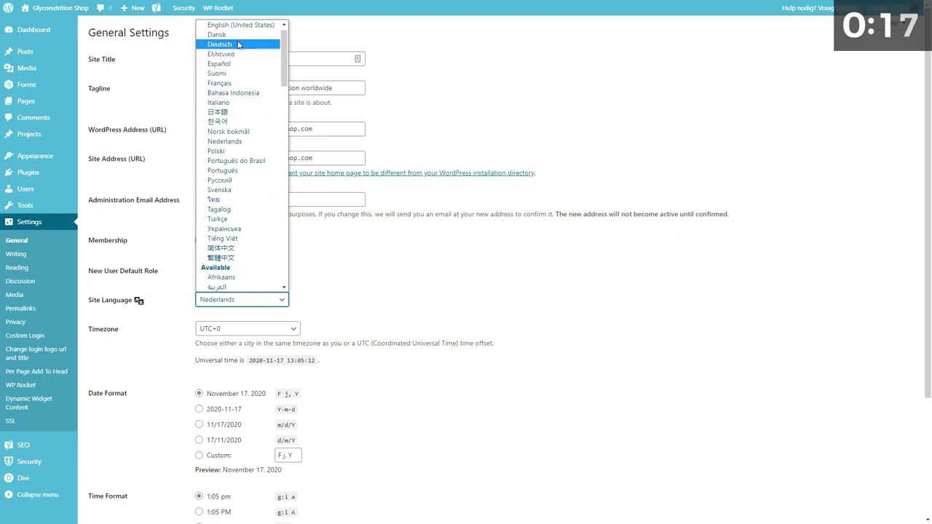
- Set the Site Language to Deutsch
left_click(245, 41)
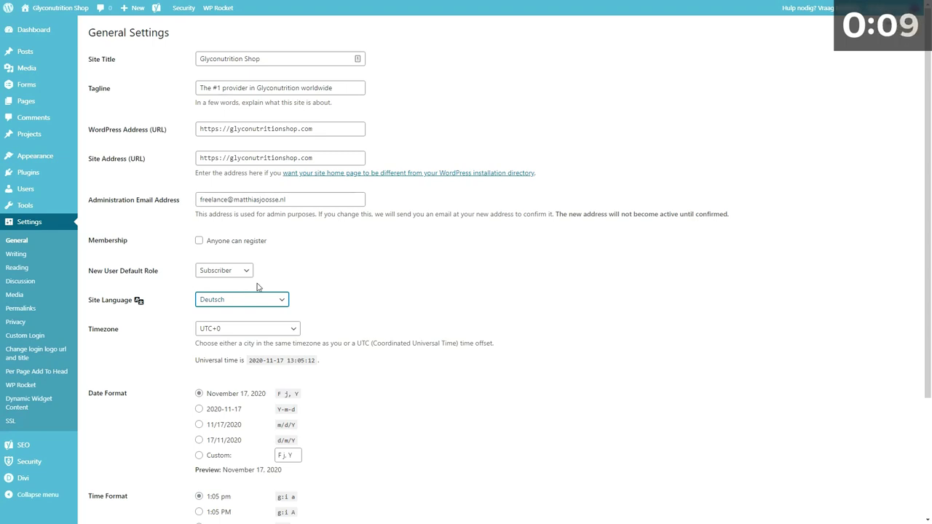
- Check which languages are offered for the Language setting in the user profile
mouse_move(32, 194)
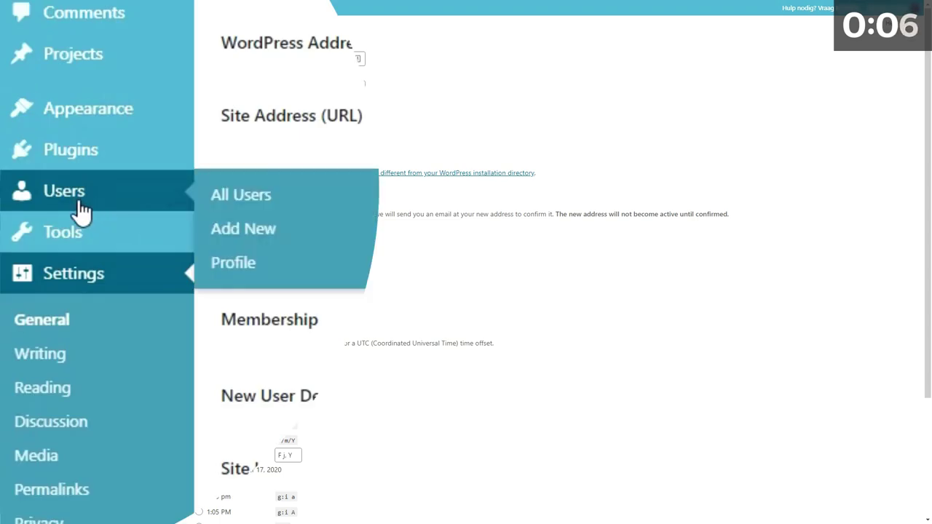
left_click(233, 262)
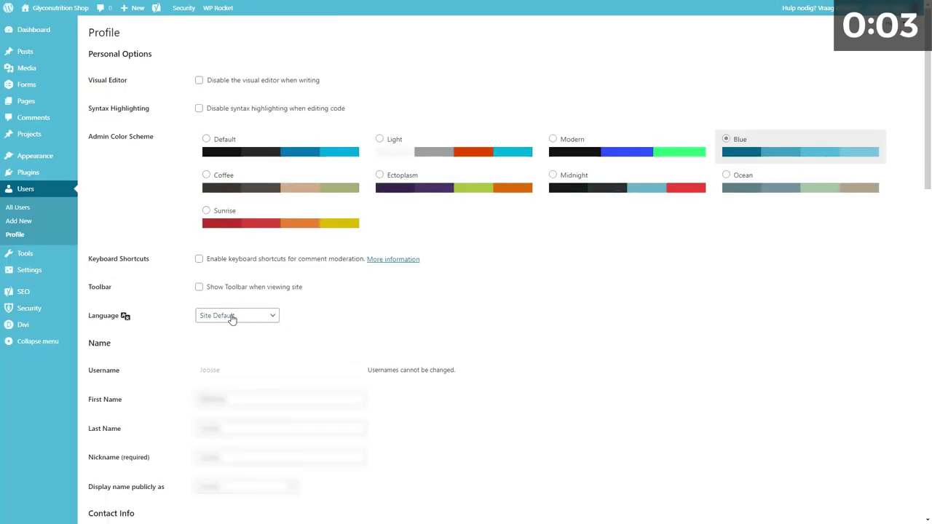
left_click(232, 319)
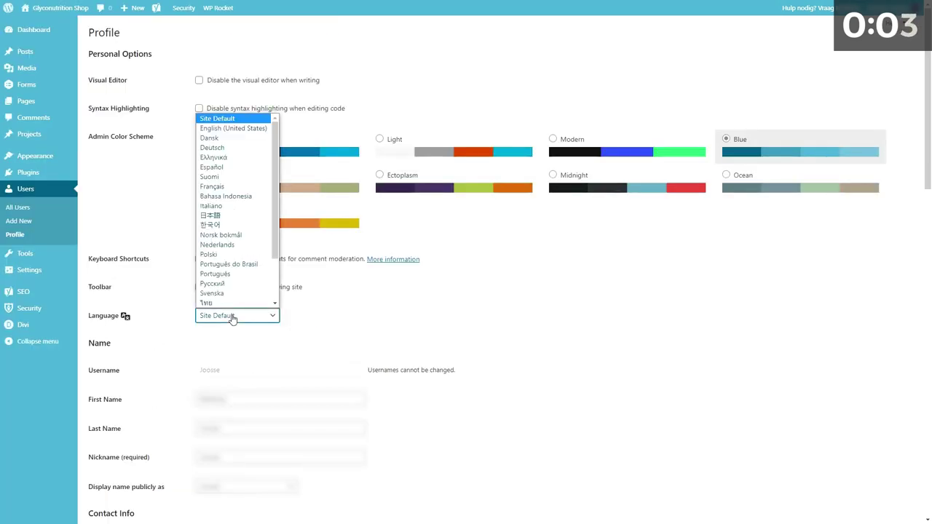
left_click(222, 318)
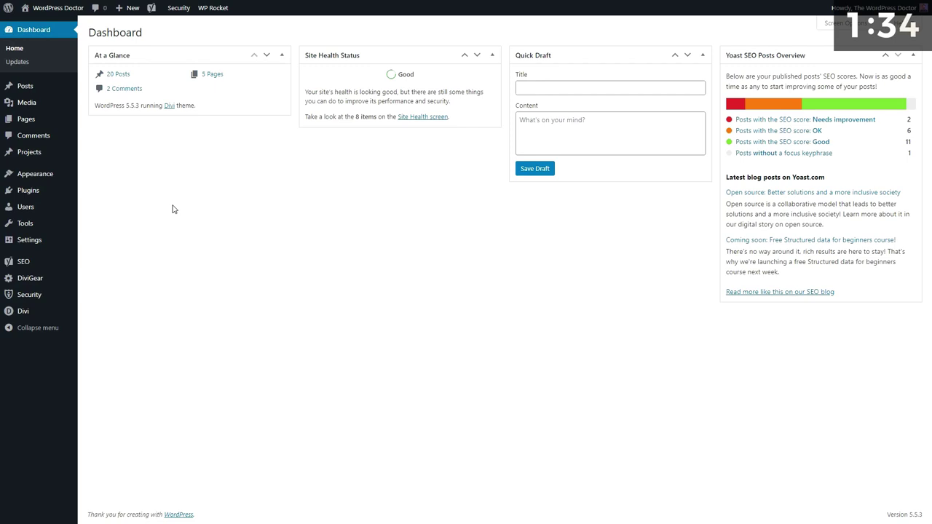
- Open the Custom Body of the All Posts template for editing in the Divi Theme Builder
mouse_move(44, 311)
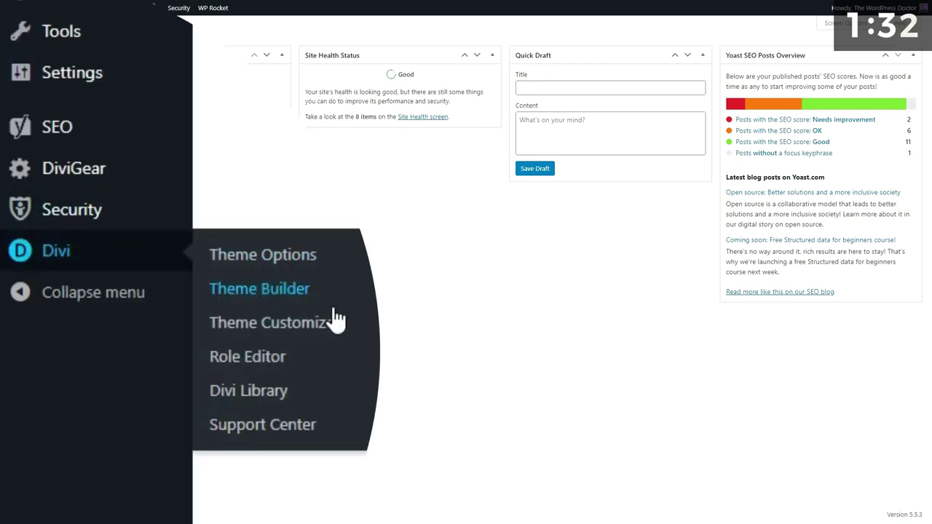
left_click(126, 327)
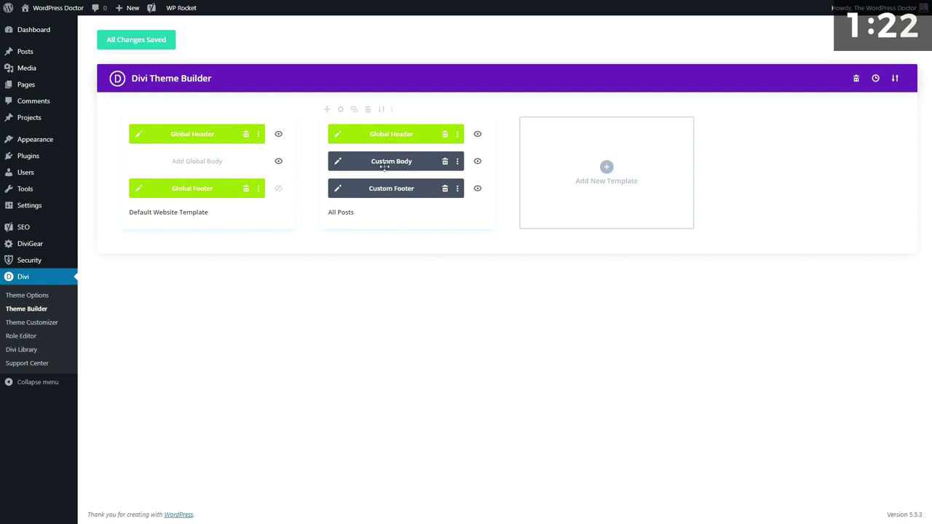
triple_click(339, 212)
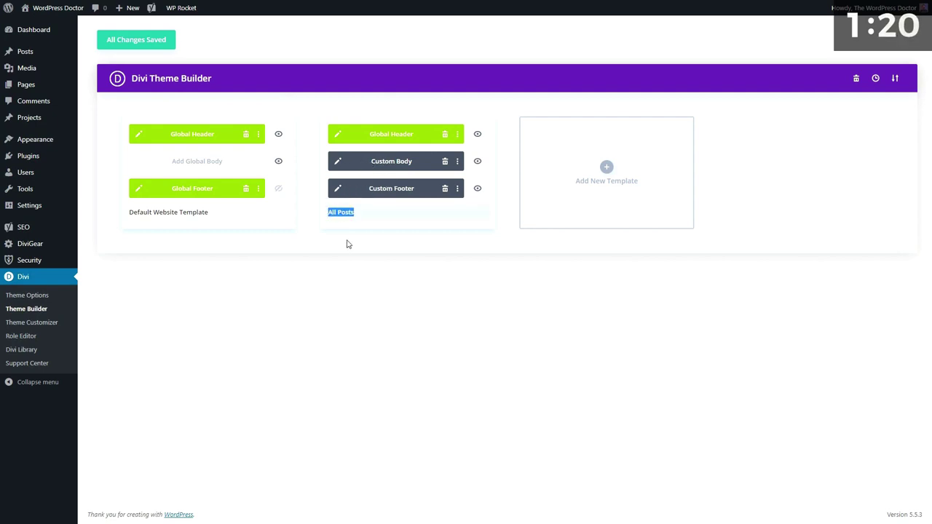
left_click(340, 169)
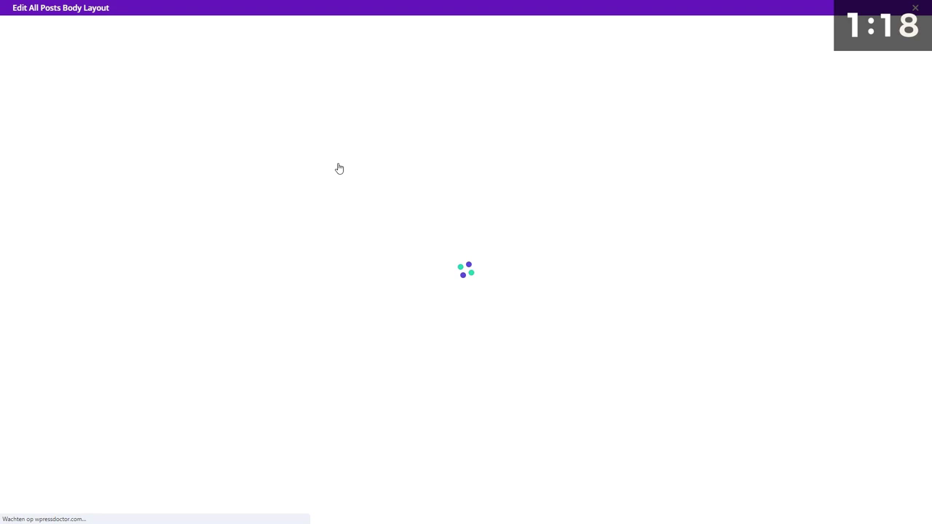
- Look over the post body layout and its Post Title and Post Content module settings, closing both without changes
scroll(400, 266, "down", 5)
scroll(400, 266, "up", 5)
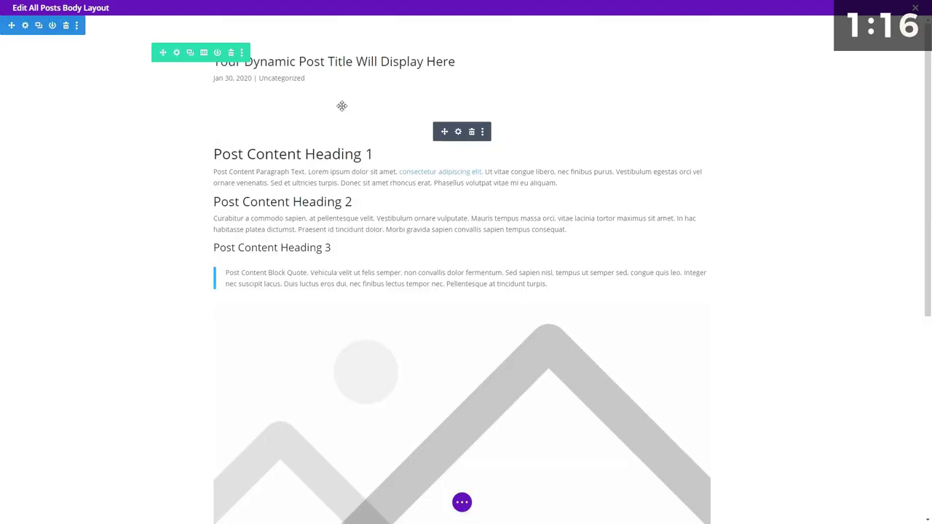
left_click(444, 79)
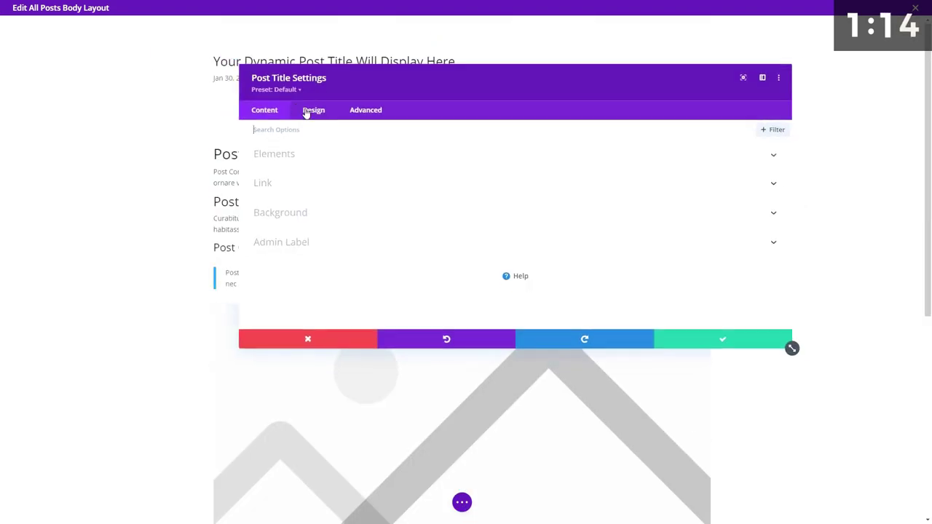
left_click(306, 339)
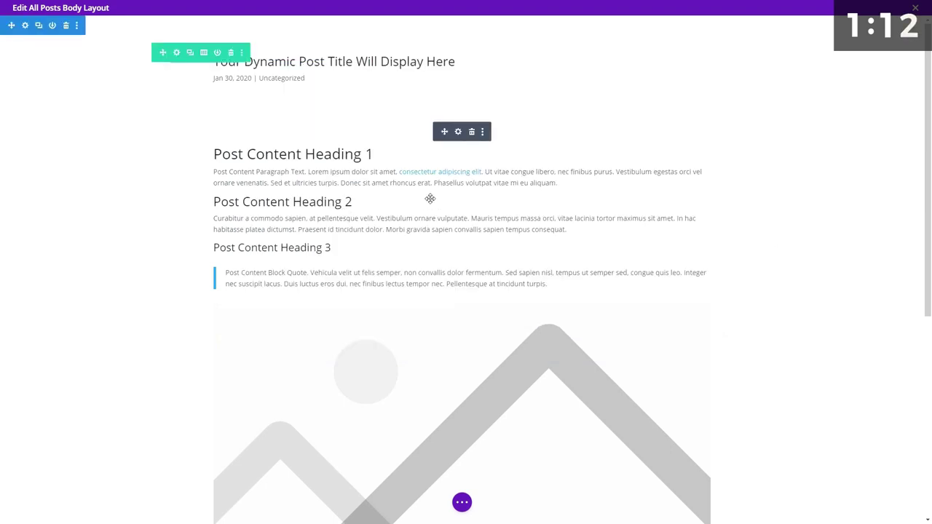
left_click(458, 133)
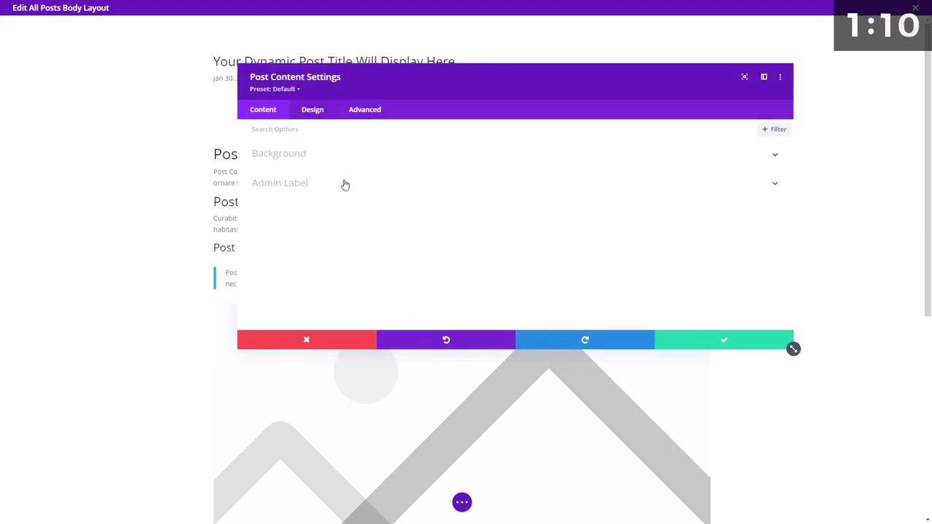
left_click(328, 337)
- View the body layout's structure in wireframe view and return to the desktop view
left_click(462, 502)
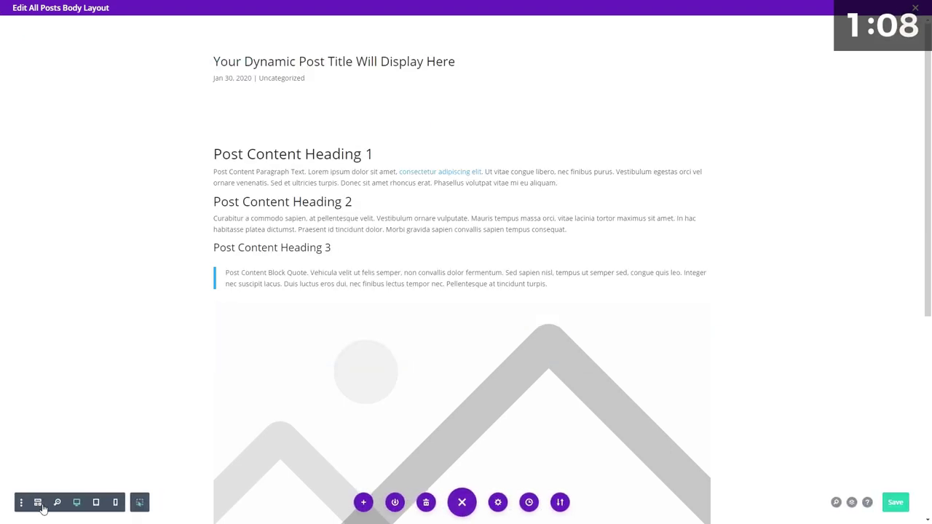
left_click(38, 502)
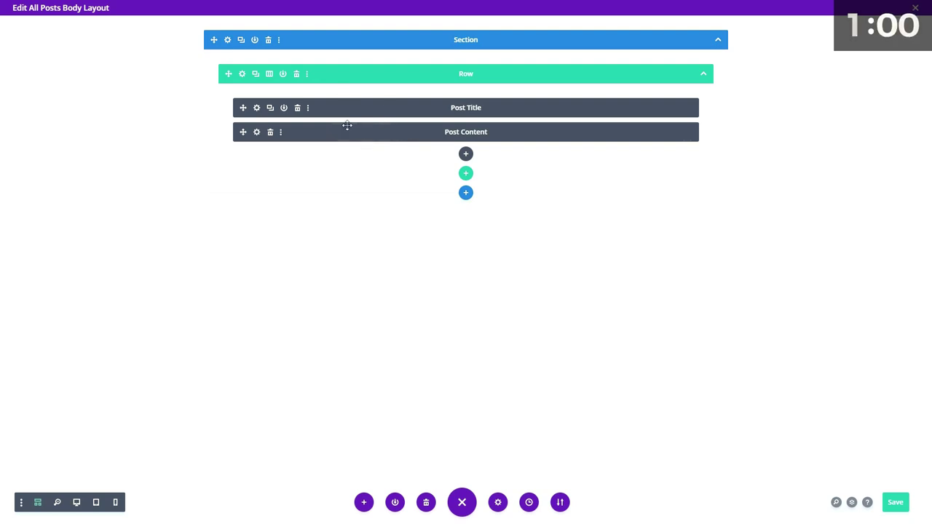
left_click(76, 502)
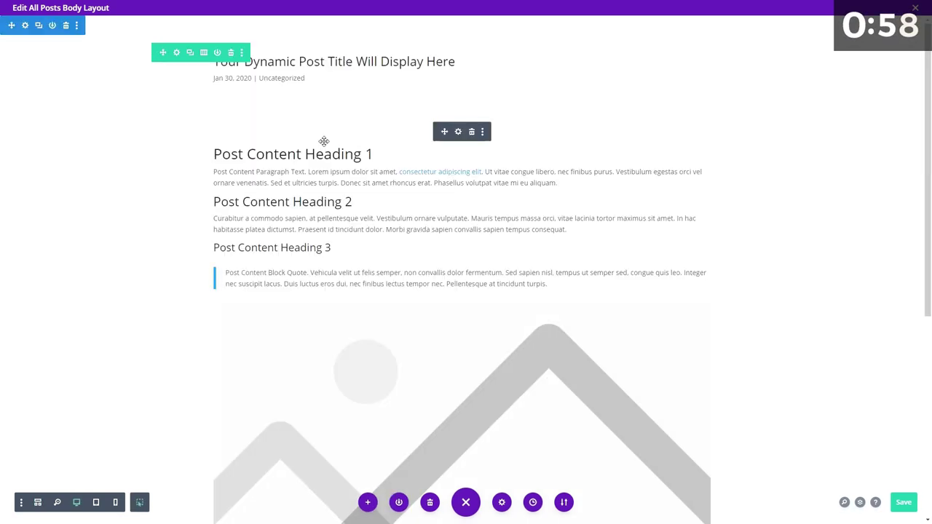
- Change the row to a three-quarter plus one-quarter column layout and insert an Accordion module in the narrow column
left_click(204, 53)
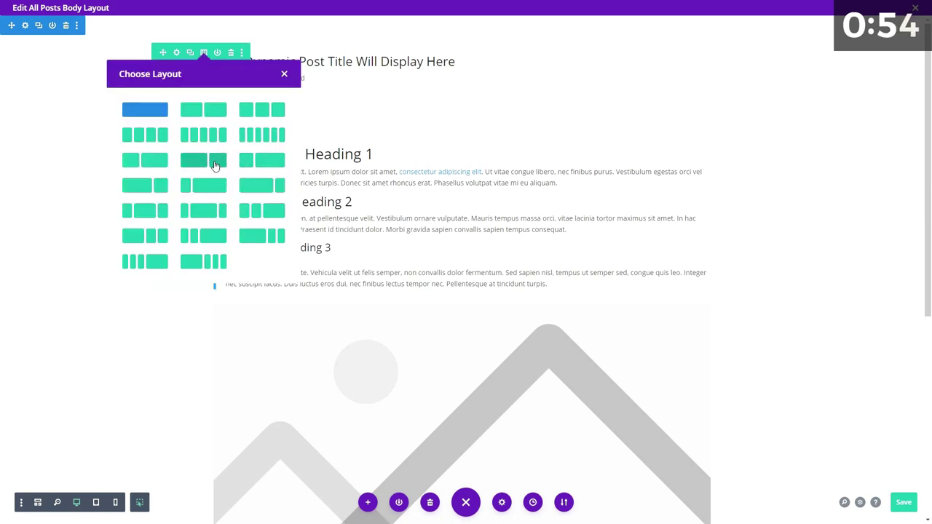
left_click(257, 187)
left_click(700, 66)
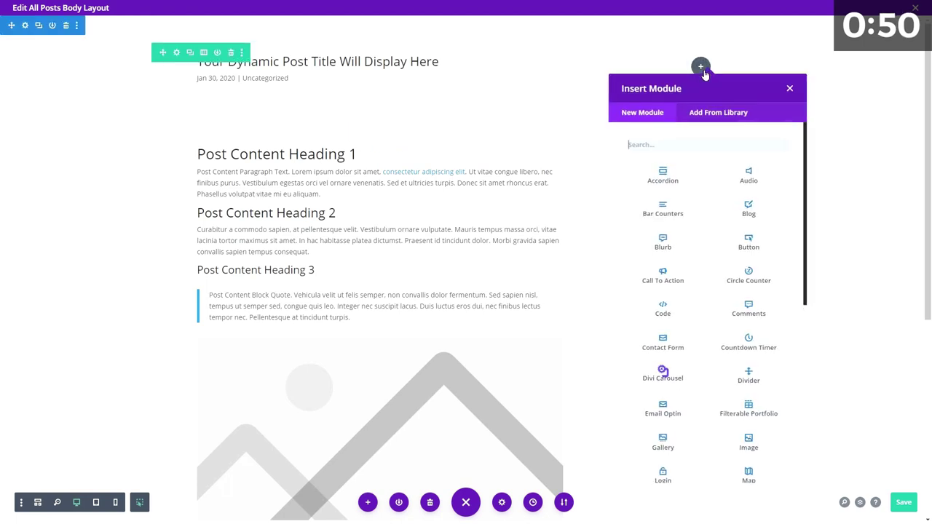
left_click(674, 180)
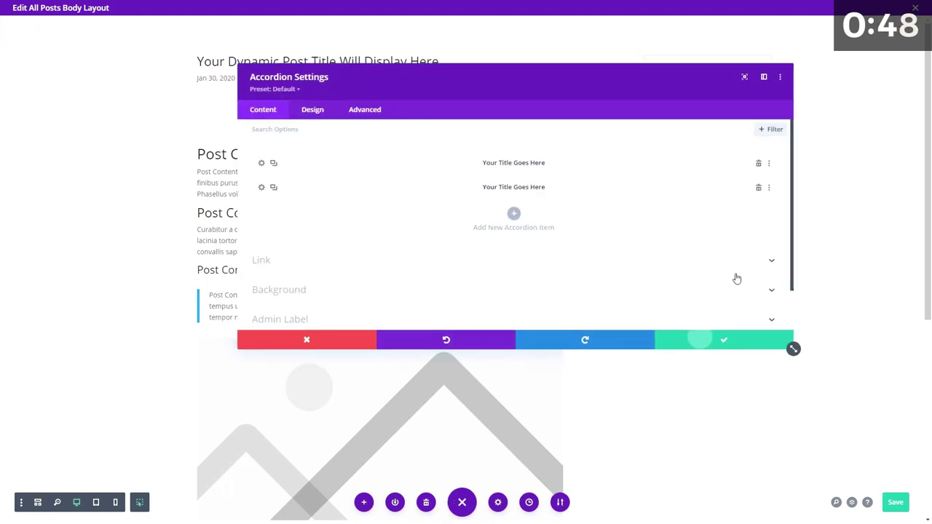
key("Escape")
- Add a Blog module with its default settings below the accordion in the narrow column and look over the result
left_click(712, 210)
left_click(750, 353)
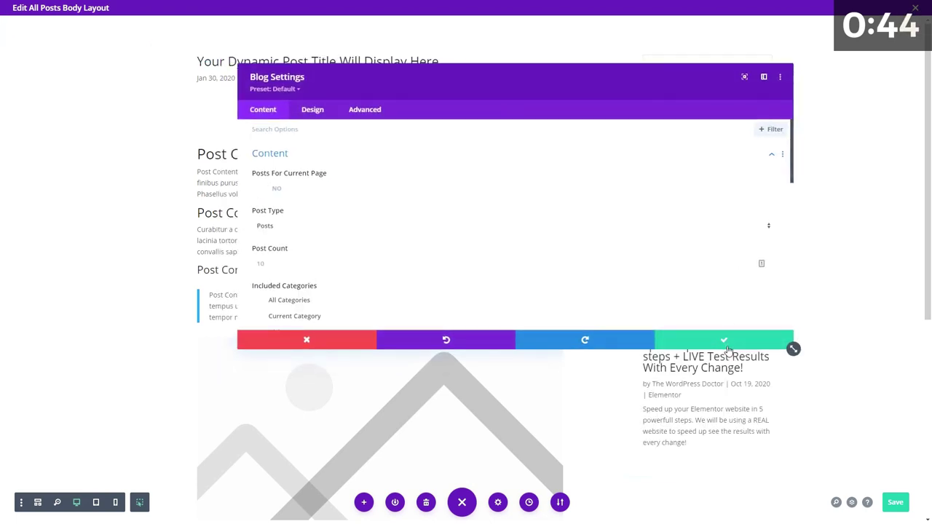
left_click(750, 344)
scroll(765, 304, "down", 10)
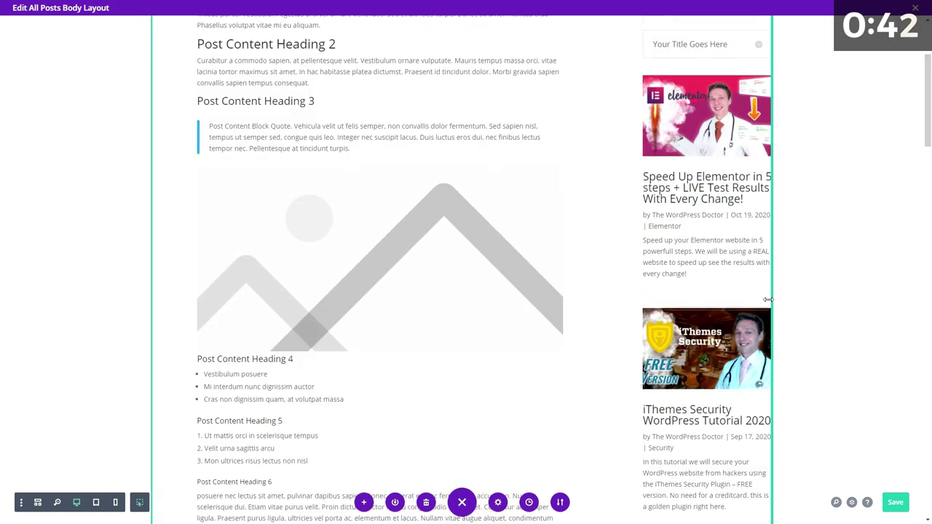
scroll(764, 304, "up", 10)
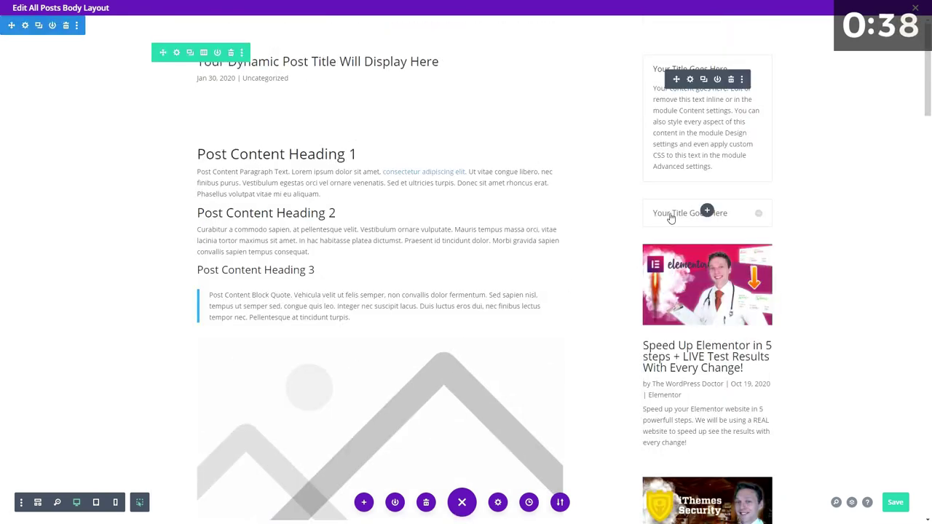
- Add a Button module reading "Get Divi with 20% discount" between the accordion and the blog module, and look over the layout
left_click(706, 206)
left_click_drag(527, 82, 276, 92)
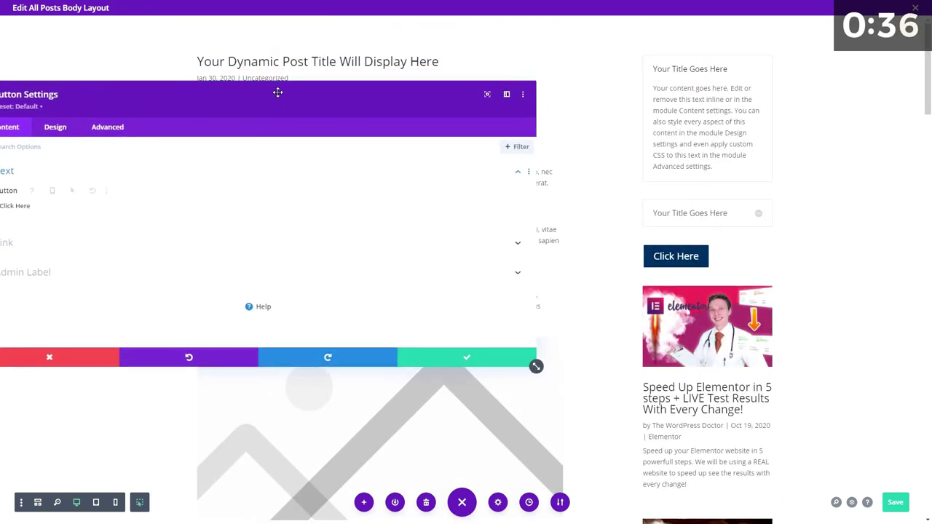
left_click_drag(56, 202, 8, 203)
type("G")
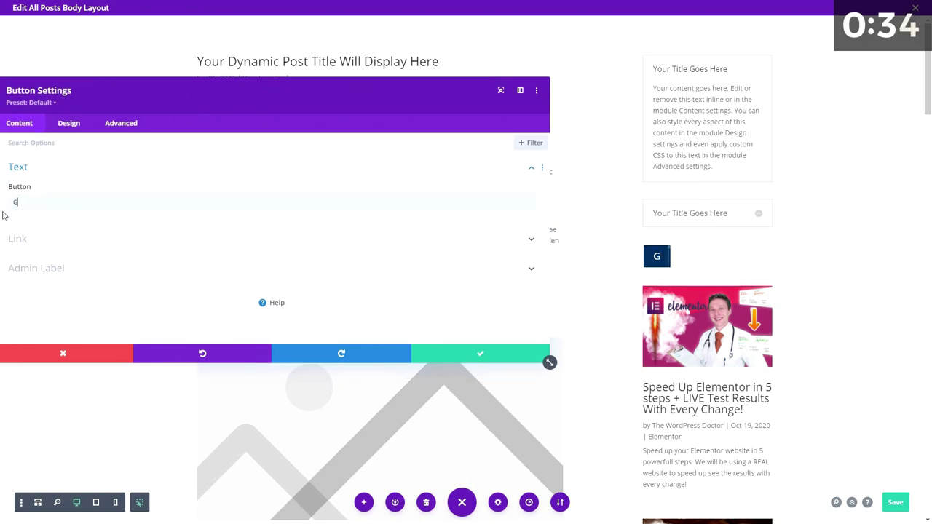
type("et Divi with 20")
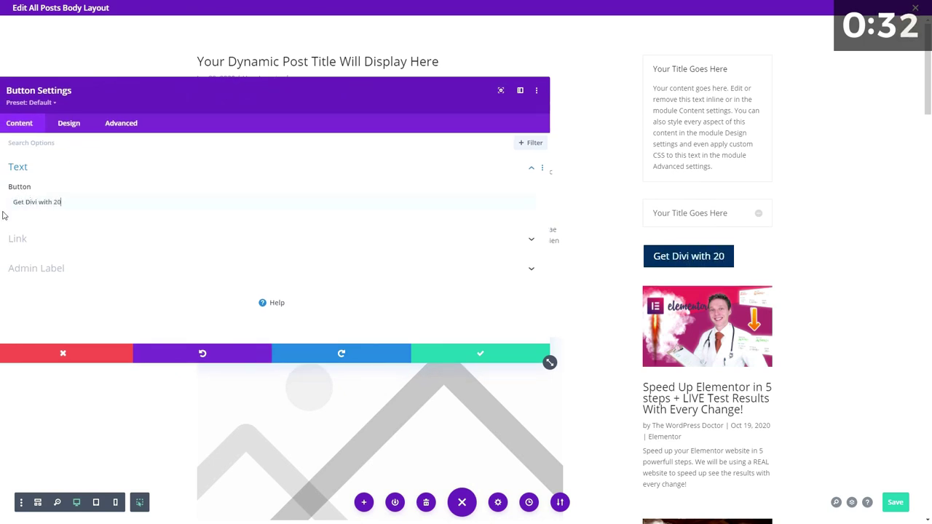
type("% descount")
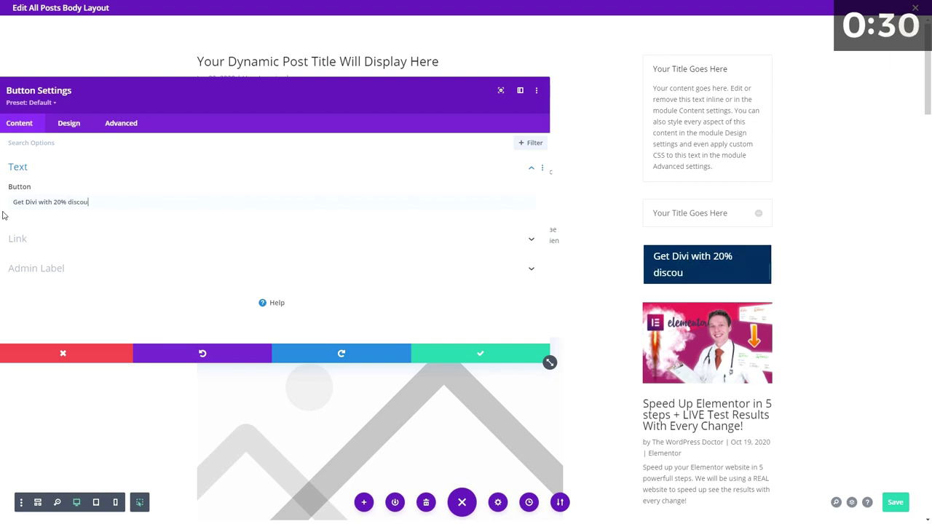
left_click_drag(2, 215, 628, 206)
left_click(628, 206)
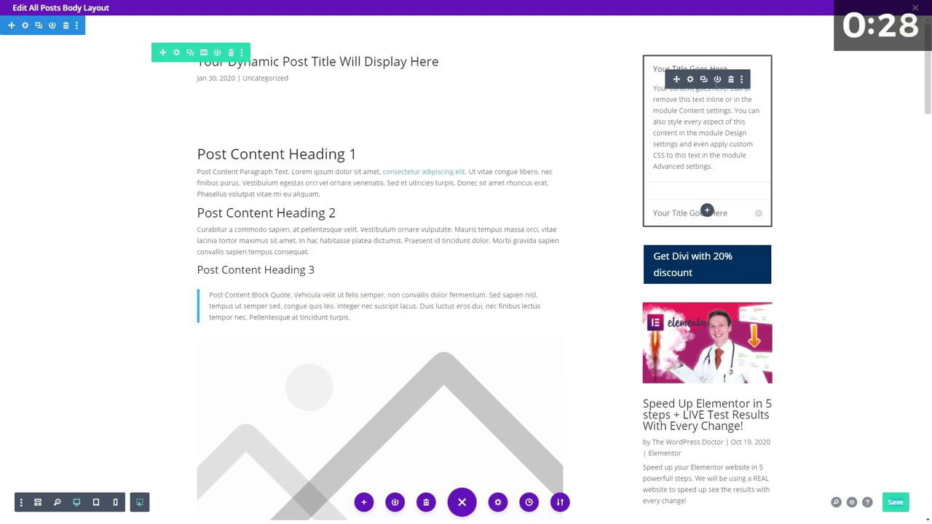
scroll(831, 179, "down", 5)
scroll(831, 179, "up", 5)
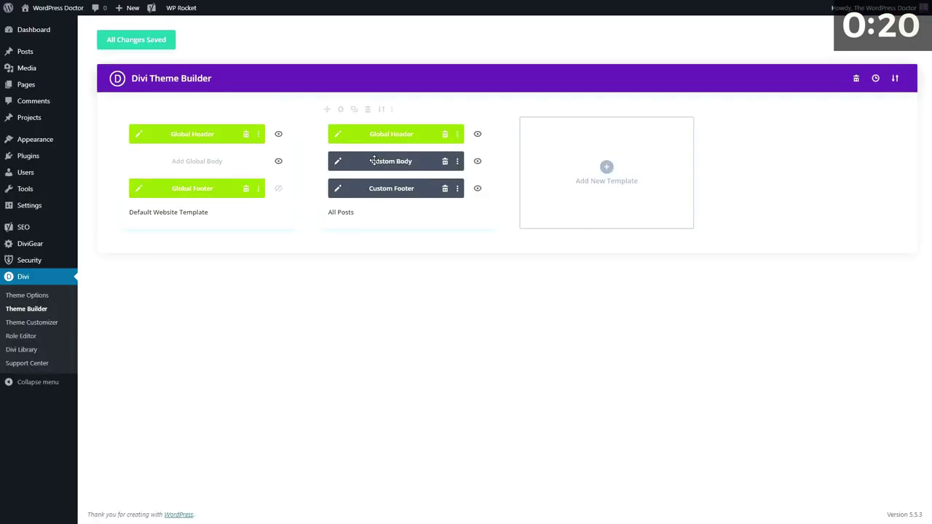
- Start a new template and examine the assignment options for posts in specific categories, posts with specific tags and specific posts
left_click(606, 174)
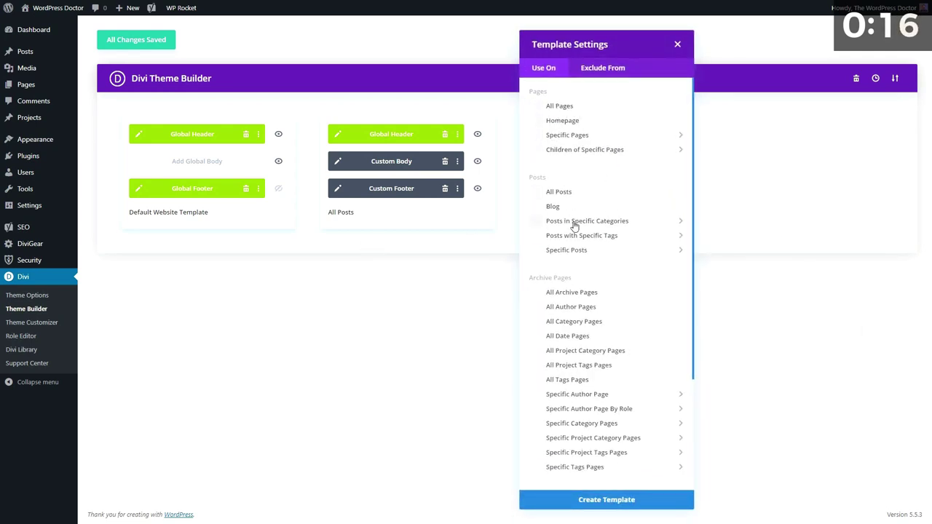
mouse_move(573, 237)
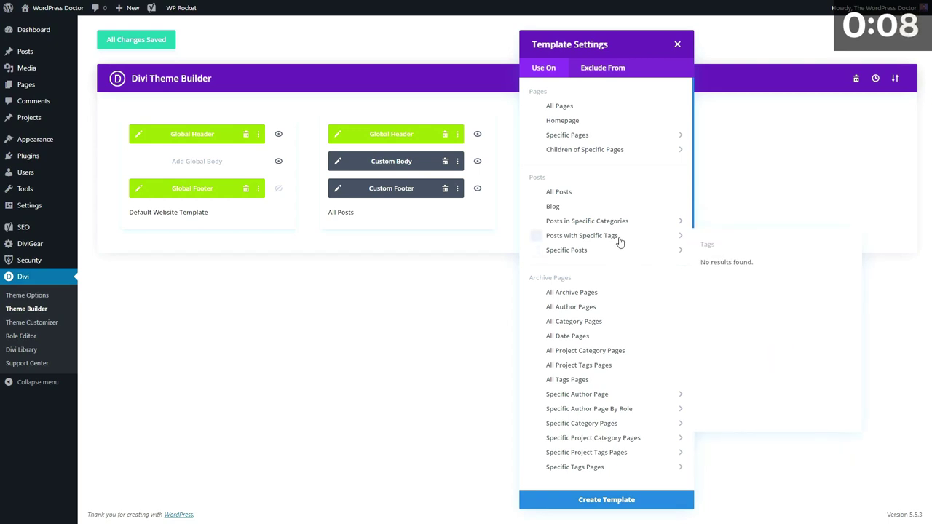
mouse_move(624, 258)
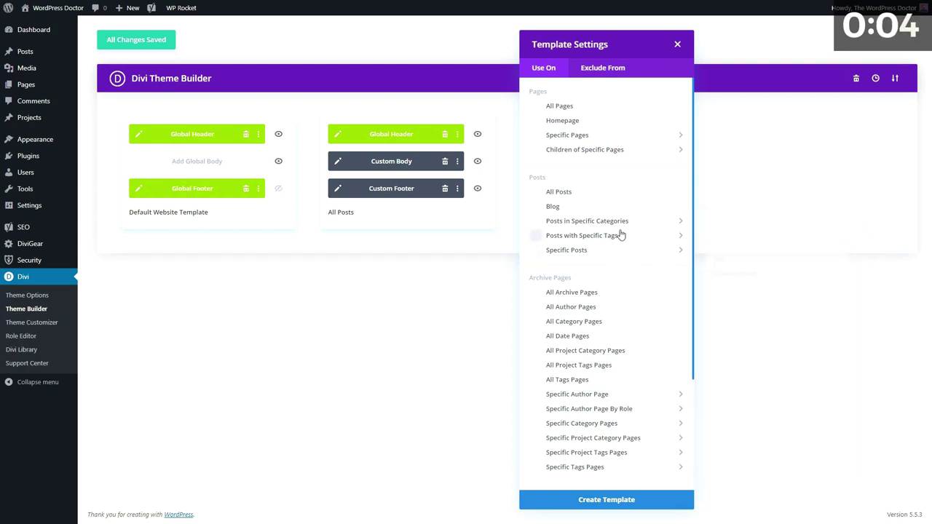
mouse_move(620, 222)
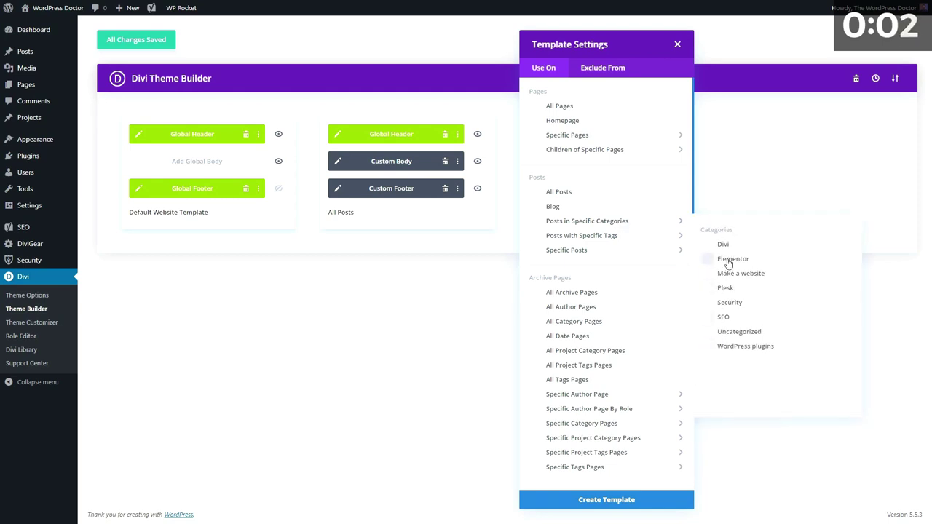
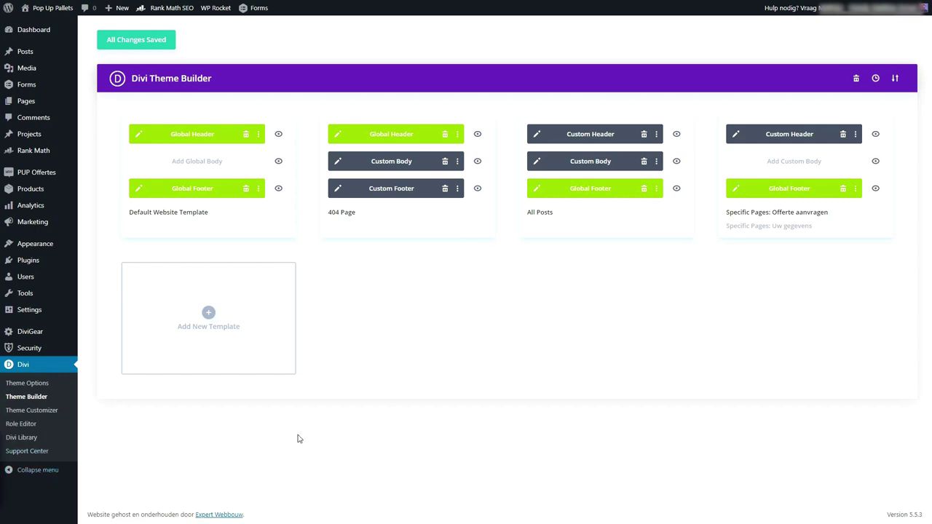
- Check the 404 Page template's assignment in its template settings and save them with the 404 Page option selected
left_click_drag(358, 211, 327, 213)
left_click(371, 273)
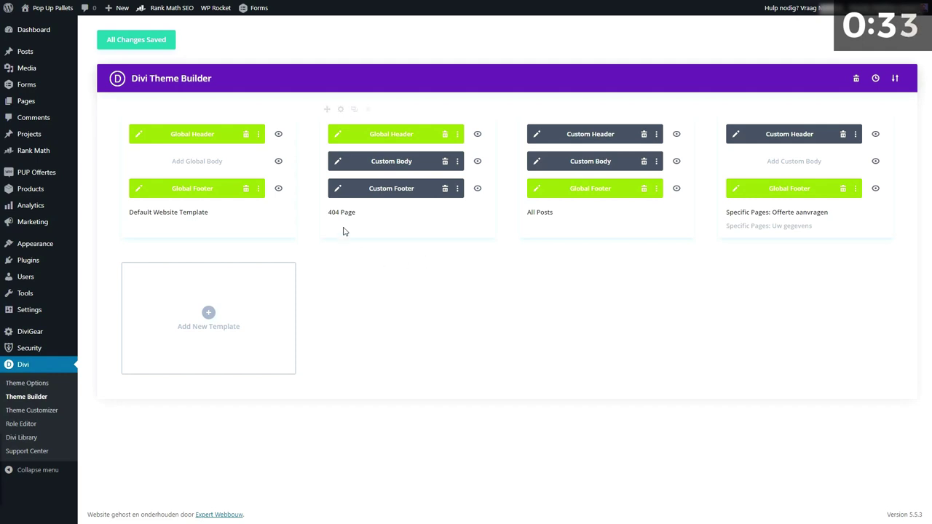
left_click(341, 110)
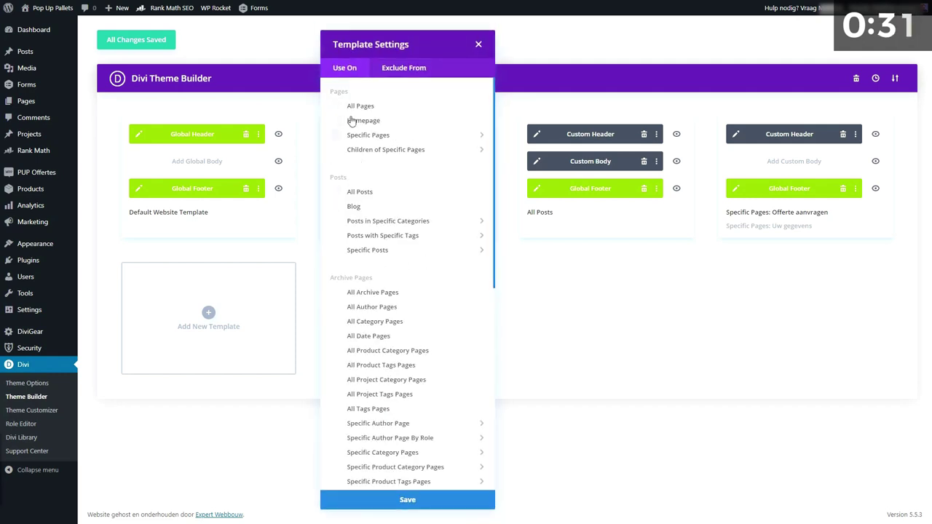
scroll(360, 241, "down", 5)
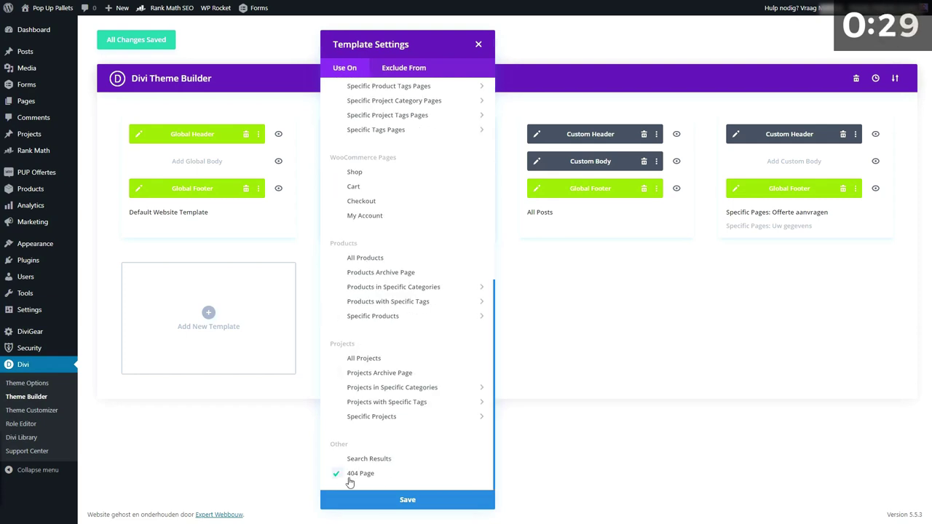
left_click(384, 501)
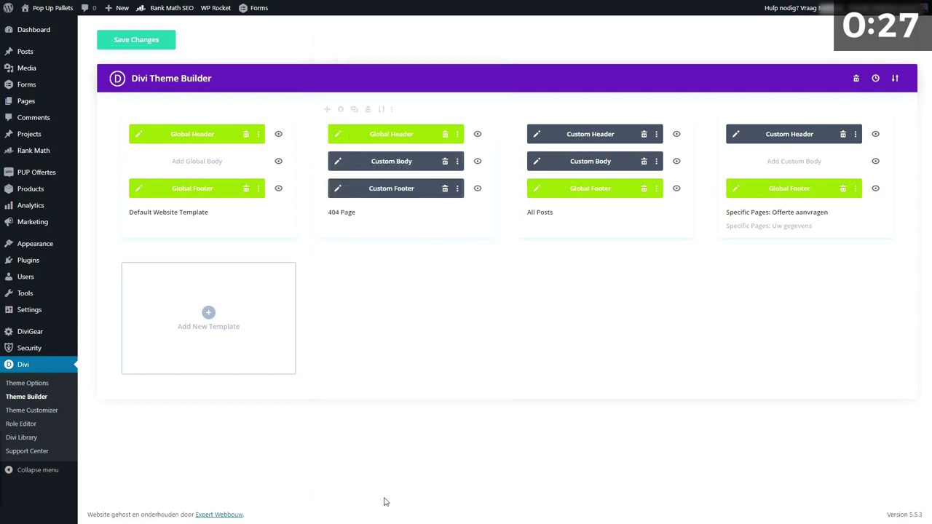
- Open the custom body of the 404 Page template and look over the 404 page's text and form
left_click(338, 161)
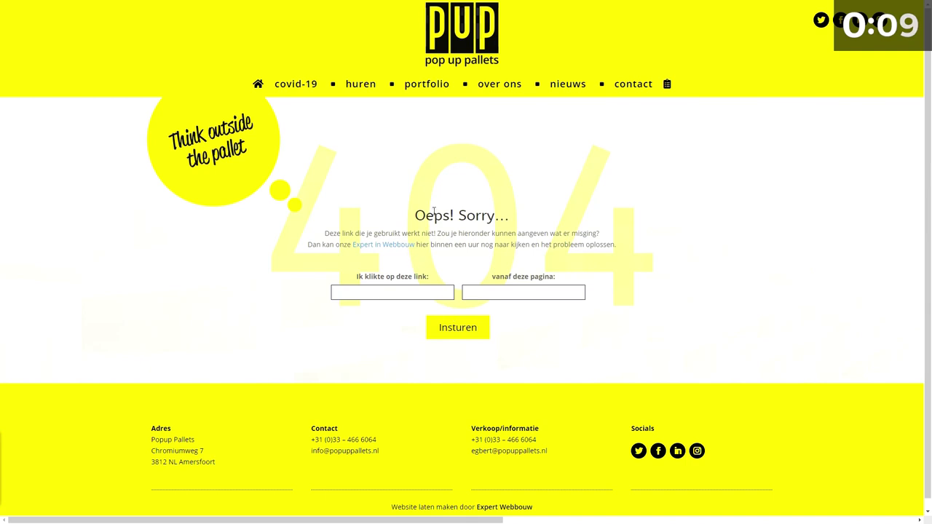
left_click_drag(420, 214, 641, 327)
left_click(643, 340)
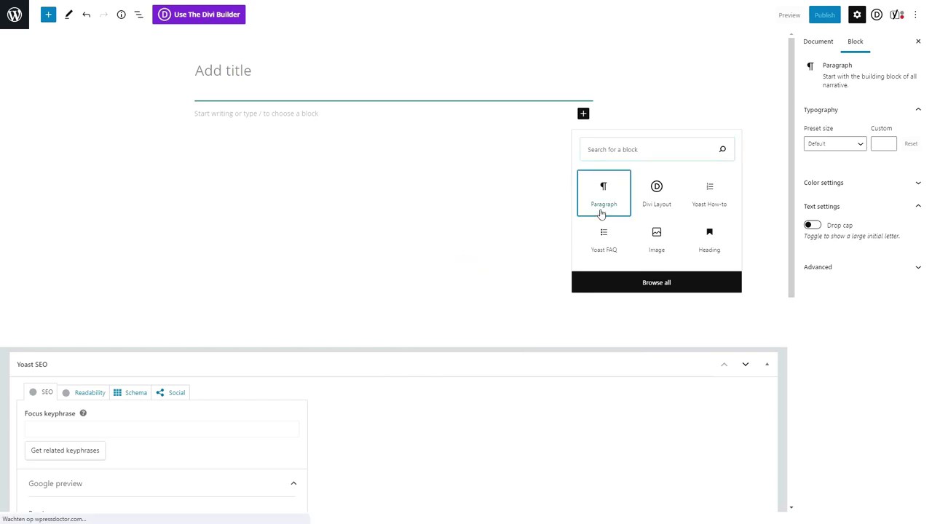
- Try the block inserter in an empty post by choosing the Paragraph block
left_click(604, 210)
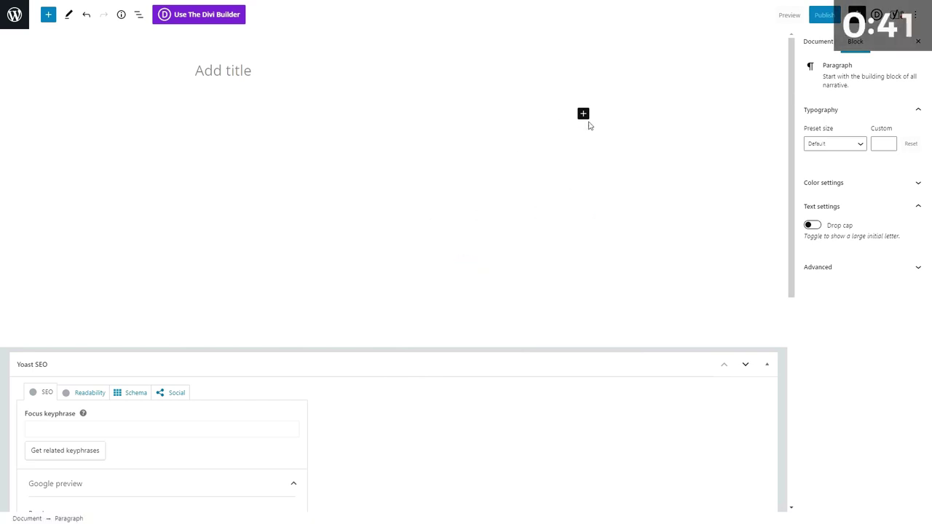
left_click(584, 114)
left_click(611, 240)
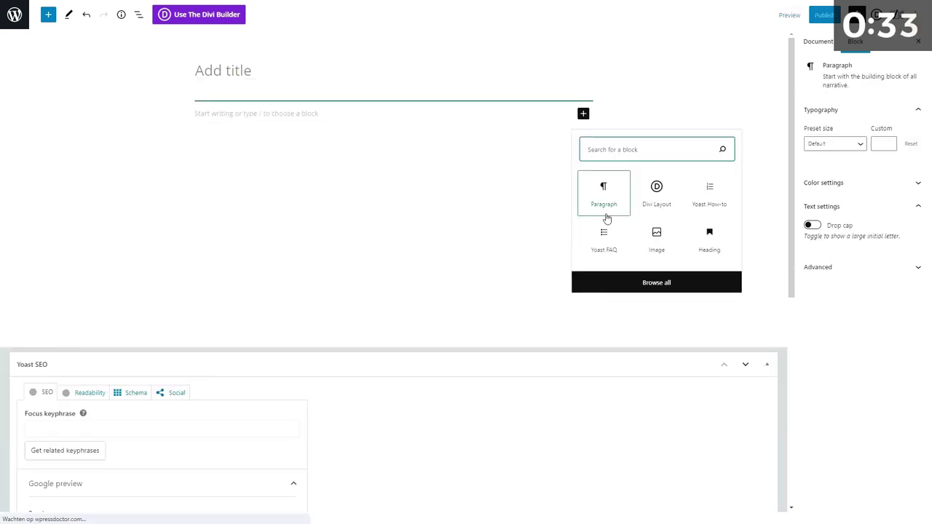
left_click(608, 208)
left_click(585, 114)
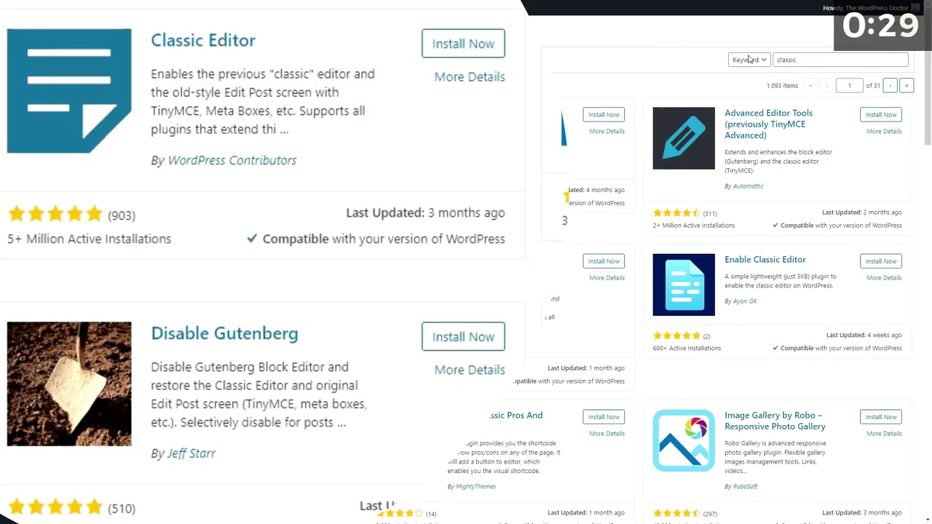
- Enable the Classic Editor in the advanced Builder settings of the Divi Theme Options and save the changes
left_click(837, 60)
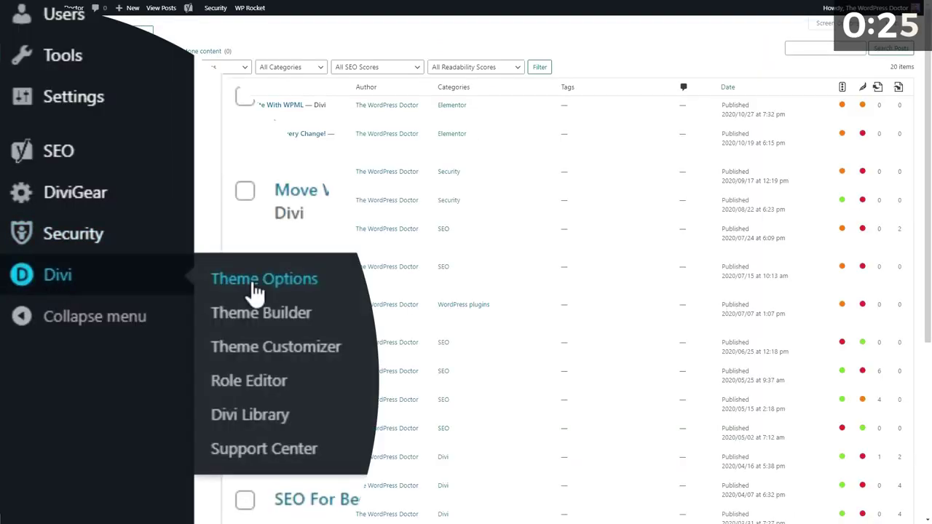
left_click(353, 298)
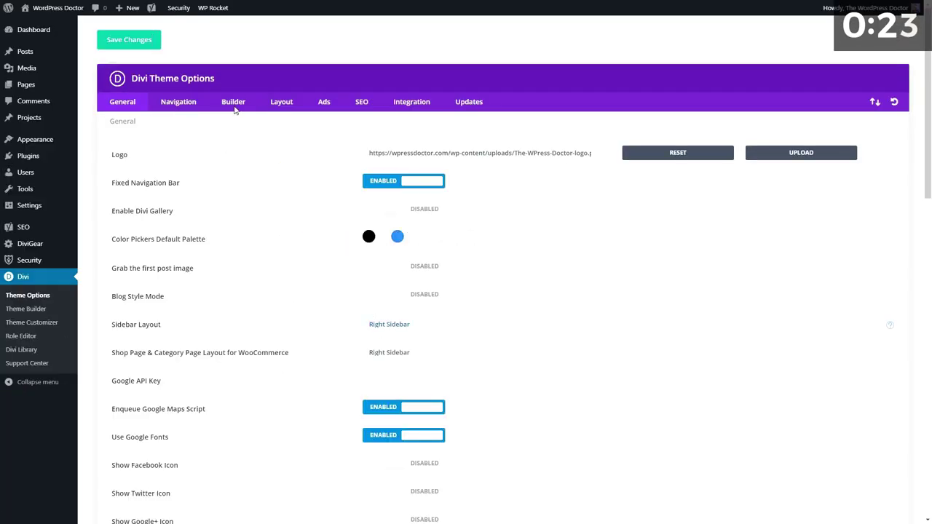
left_click(231, 103)
left_click(337, 175)
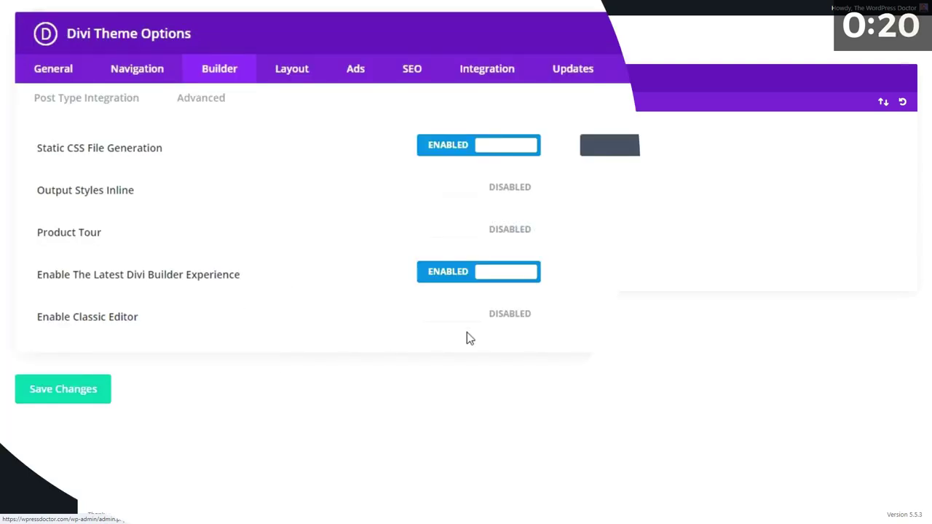
left_click(482, 323)
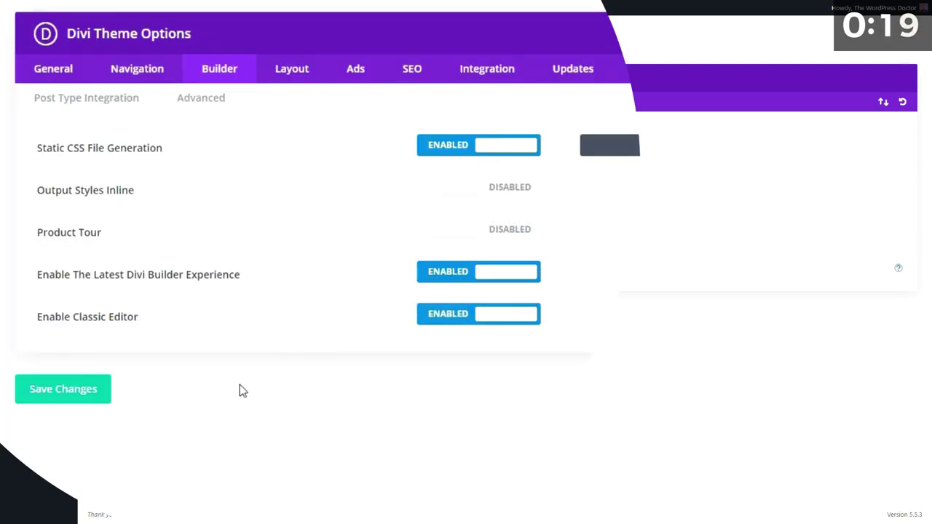
left_click(91, 400)
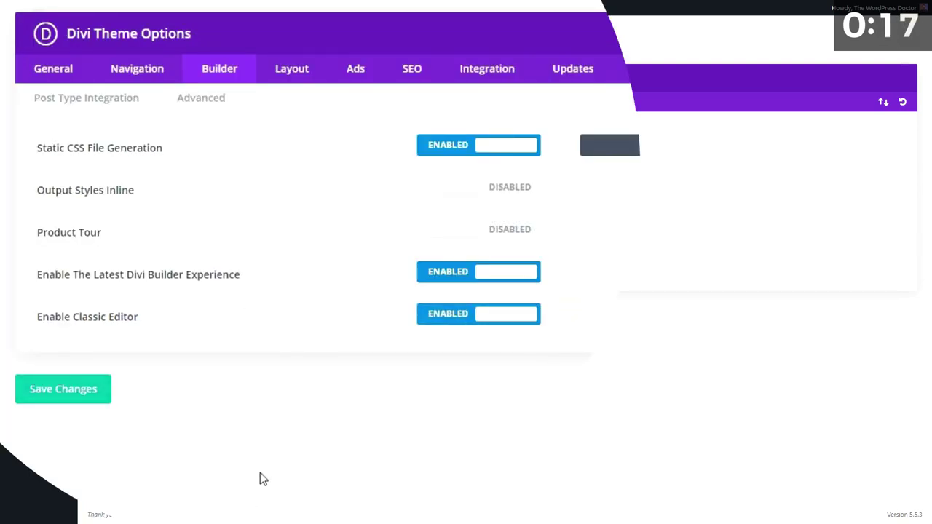
- Start a new post to view it in the classic editor, and go to the installed plugins
mouse_move(29, 52)
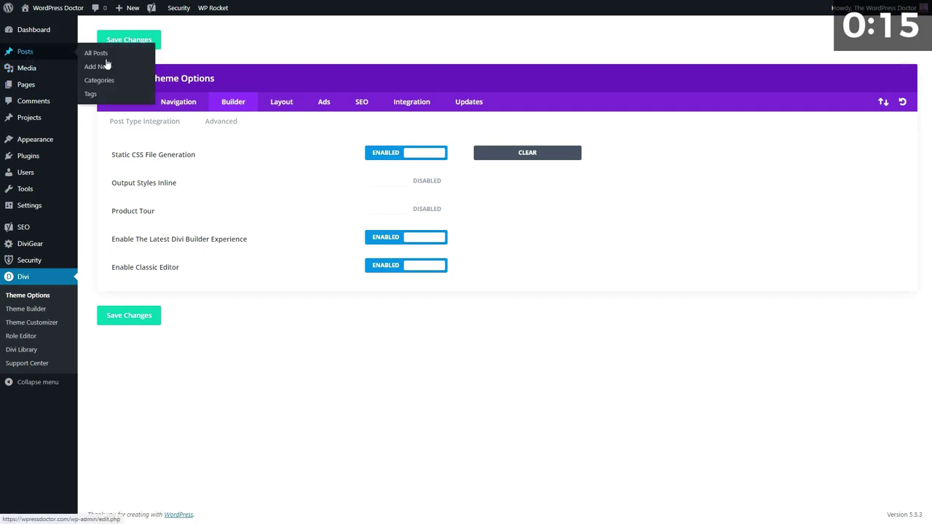
left_click(102, 66)
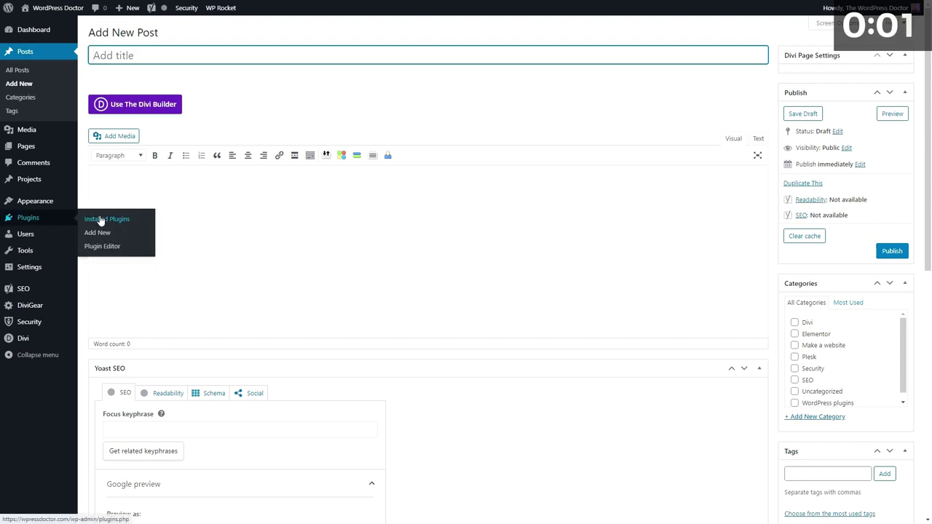
left_click(100, 215)
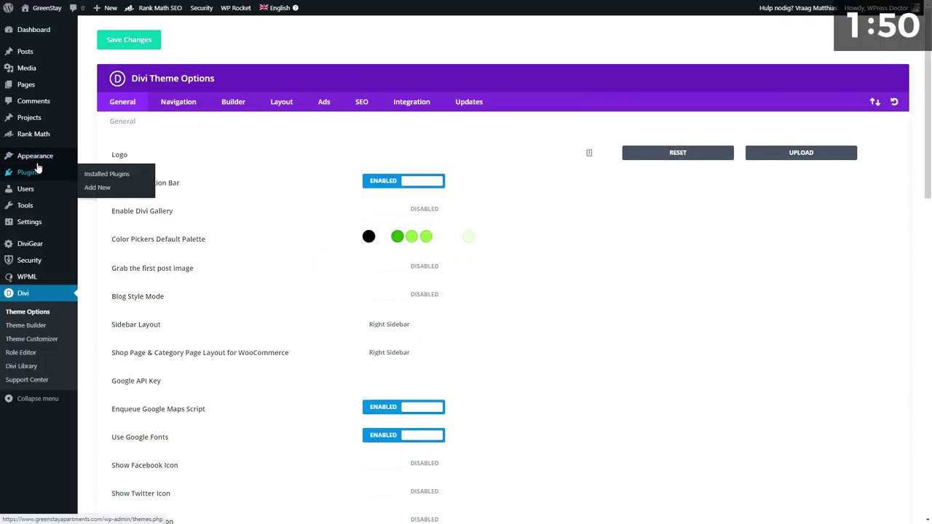
- Examine the Custom CSS in the GreenStay site's Divi Theme Options, including the bullet checklist and overlay-maps rules
mouse_move(65, 157)
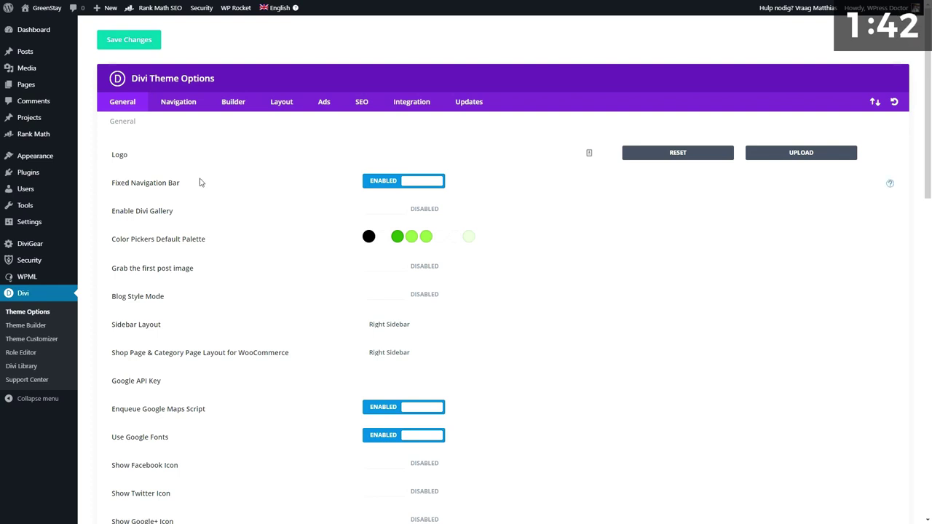
scroll(214, 194, "down", 6)
scroll(215, 194, "up", 6)
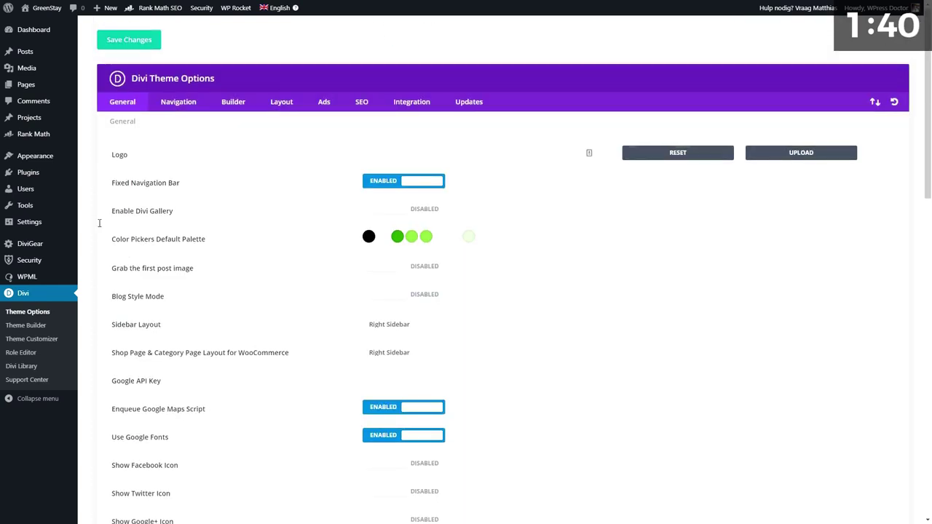
left_click(35, 318)
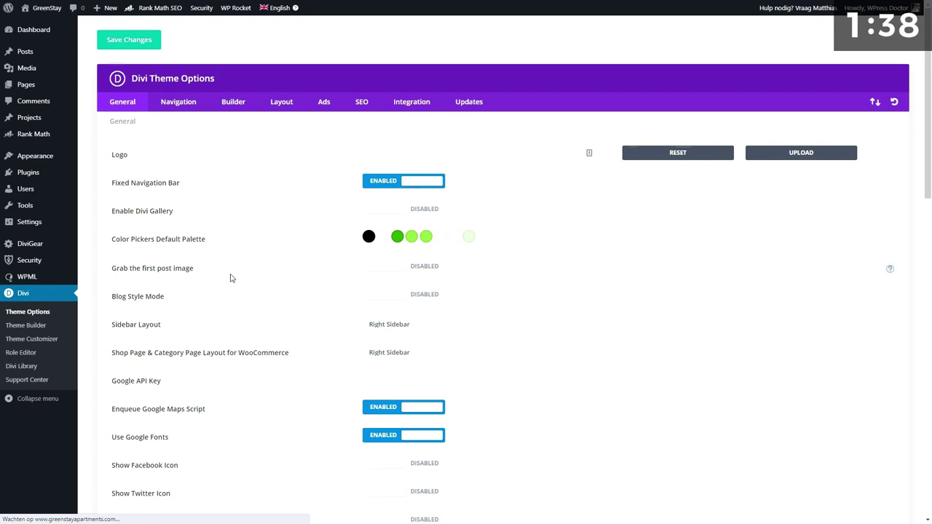
scroll(259, 196, "down", 4)
scroll(260, 195, "down", 8)
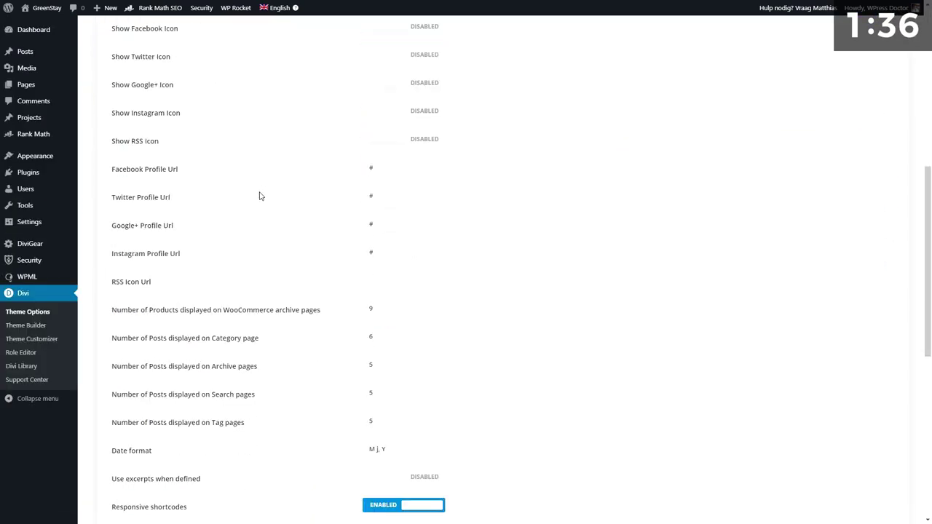
left_click_drag(119, 295, 157, 304)
left_click(159, 304)
left_click_drag(388, 295, 458, 441)
left_click(473, 410)
key("Up")
key("Up")
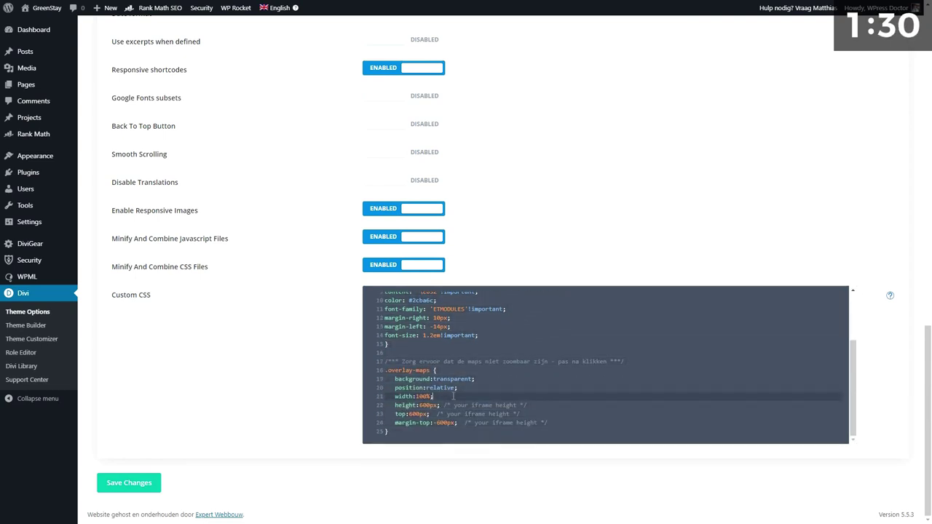
scroll(856, 414, "up", 3)
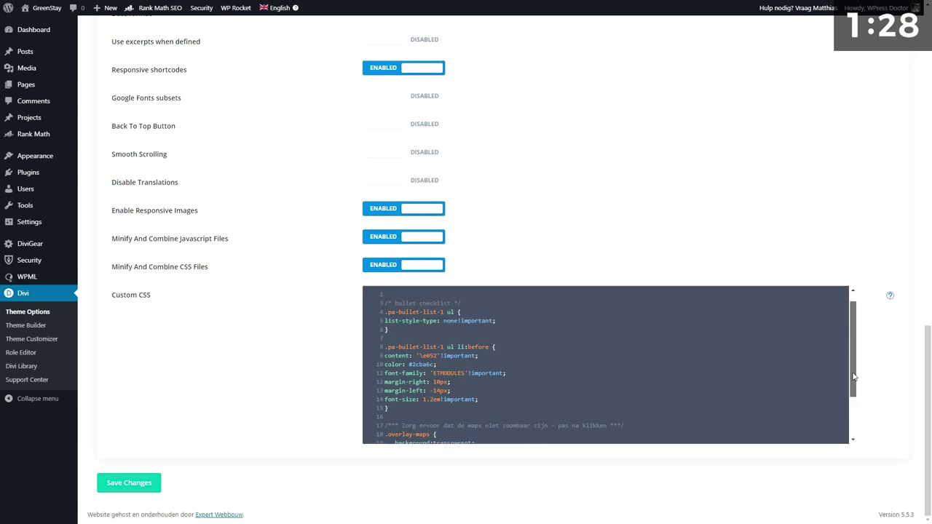
scroll(244, 251, "up", 6)
- Open the 's-Hertogenbosch page in the Divi visual builder and bring up its page settings
left_click(94, 86)
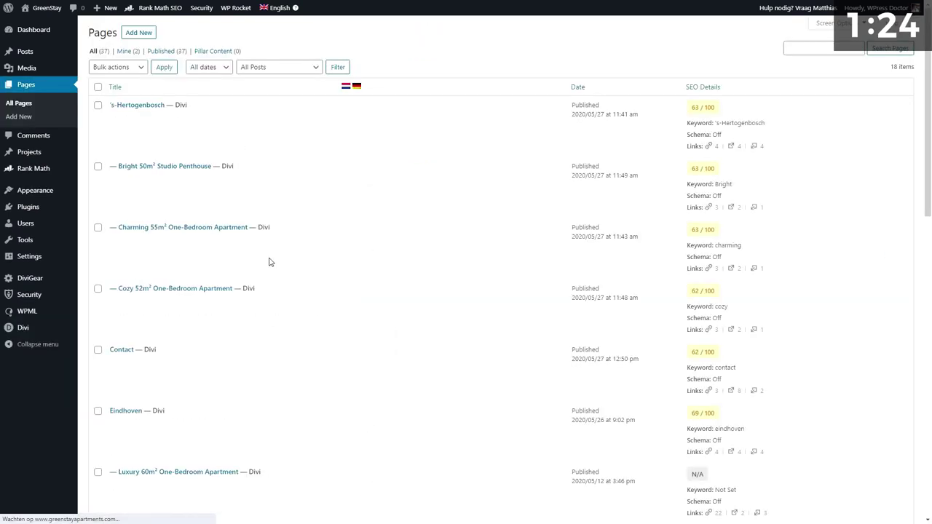
left_click(298, 133)
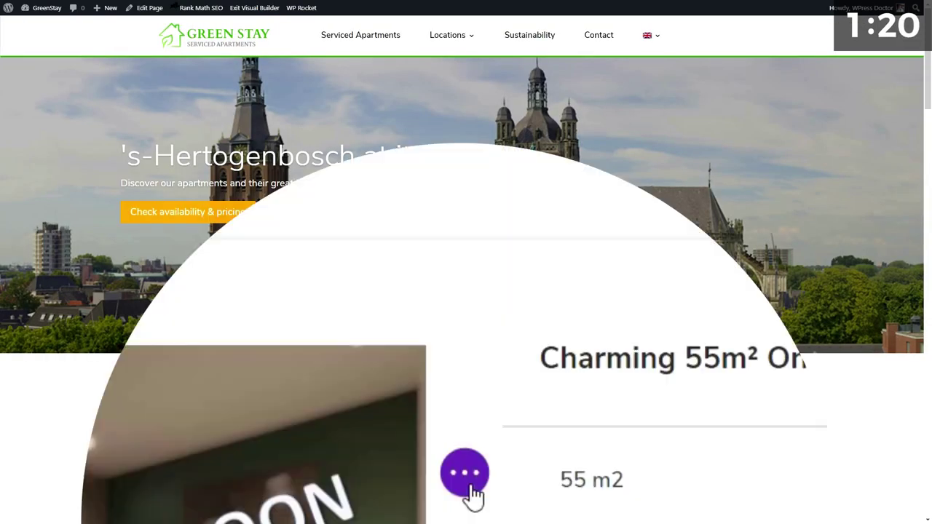
left_click(461, 502)
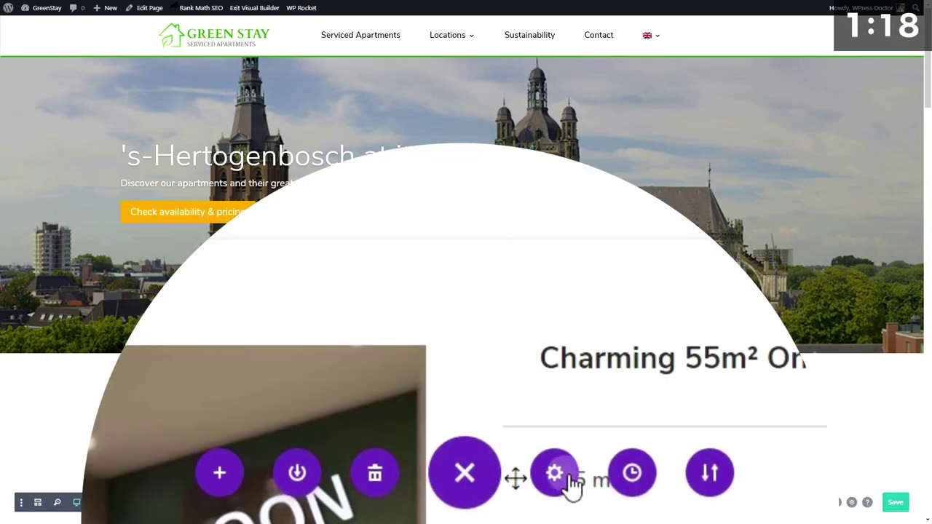
left_click(499, 504)
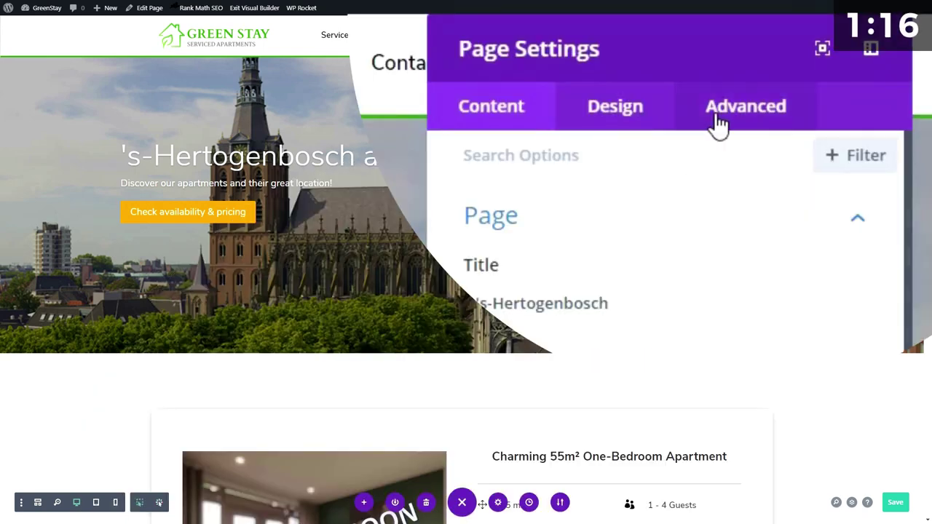
- Dock the page settings beside the page, view the page-level Custom CSS in the advanced settings, and close them
left_click(871, 50)
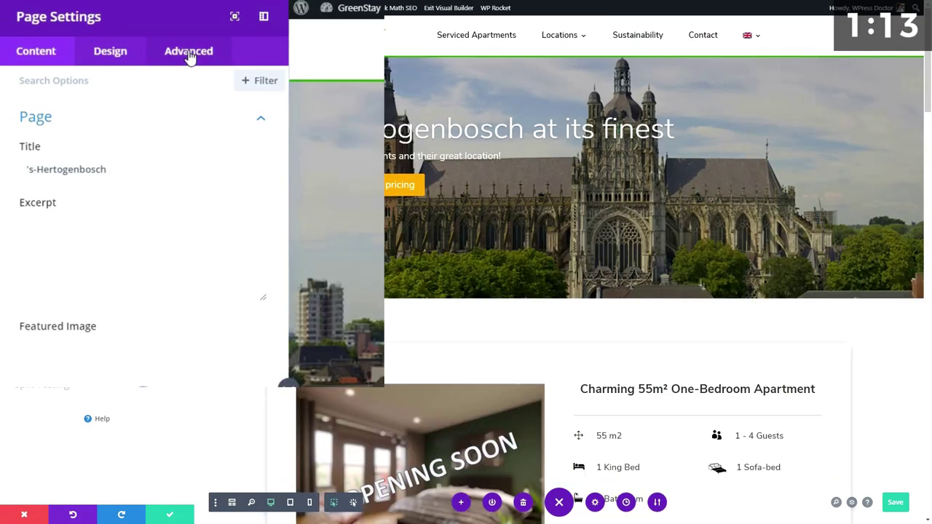
left_click(188, 55)
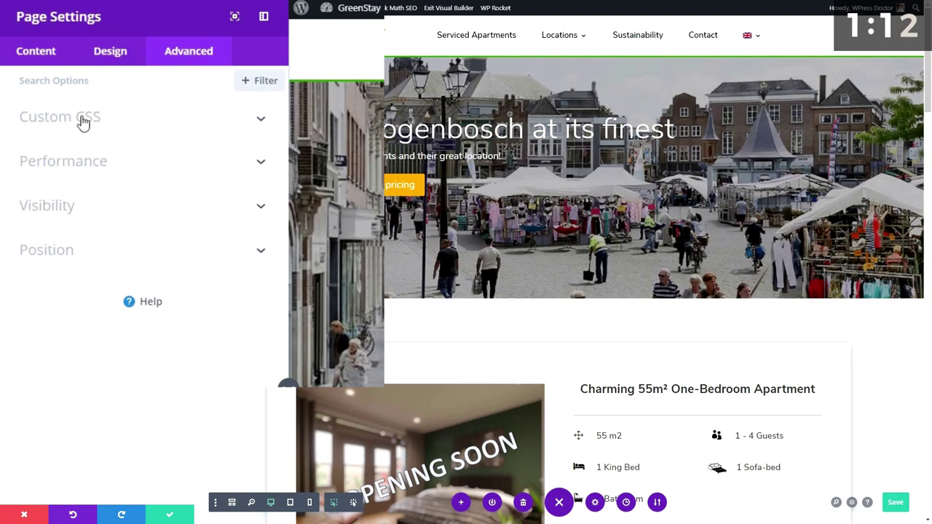
left_click(82, 121)
left_click(78, 173)
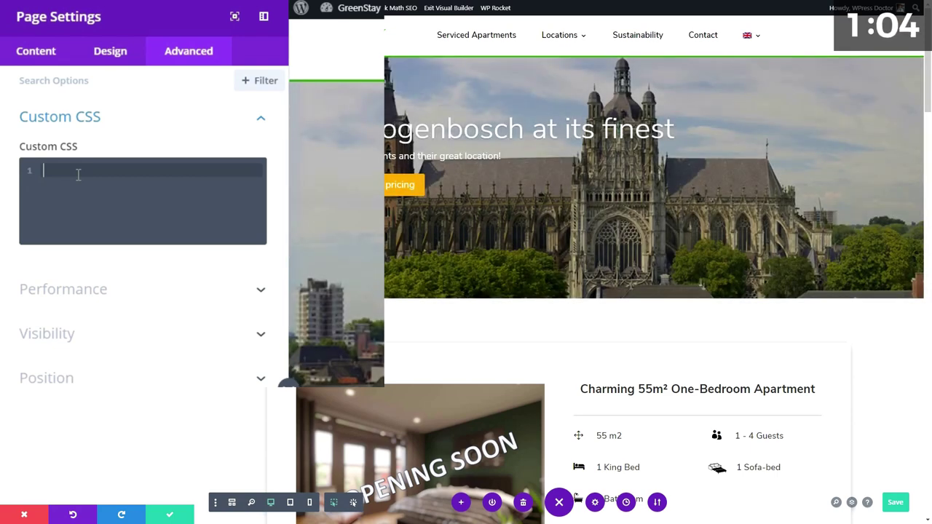
left_click(40, 509)
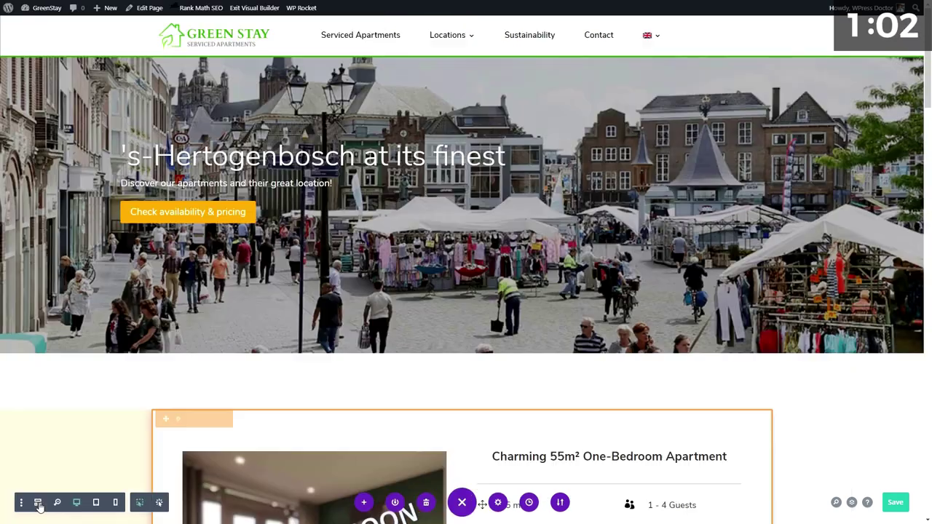
- Switch to wireframe view and examine the Hero section's Before, Main Element and After Custom CSS fields
left_click(38, 502)
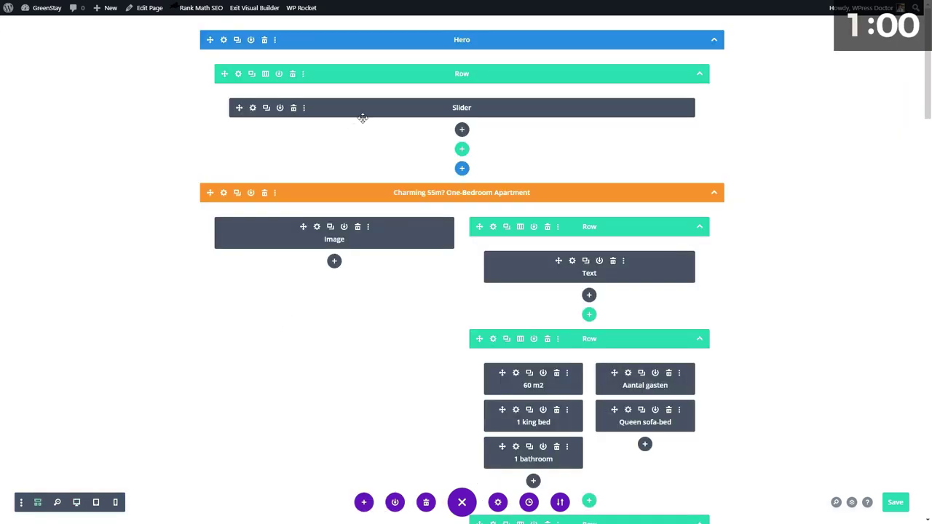
left_click(224, 39)
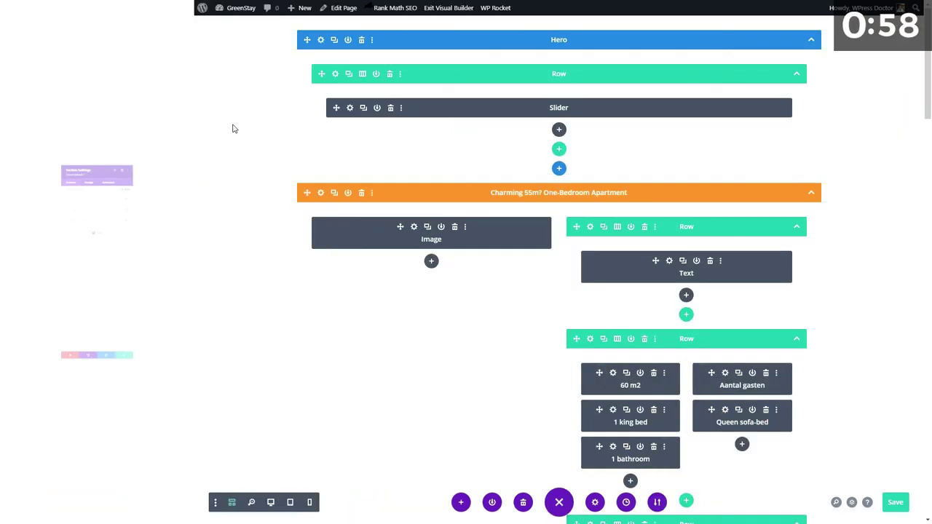
left_click(126, 51)
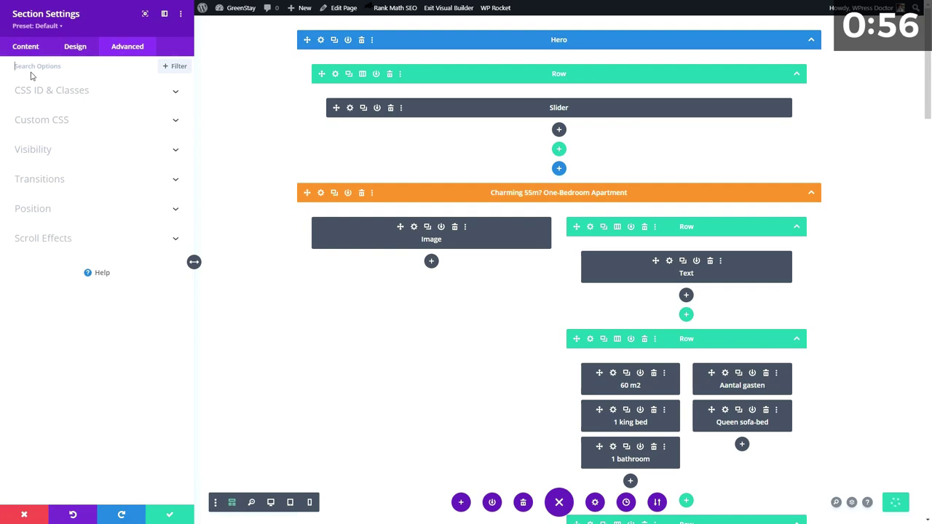
left_click(51, 122)
left_click(51, 288)
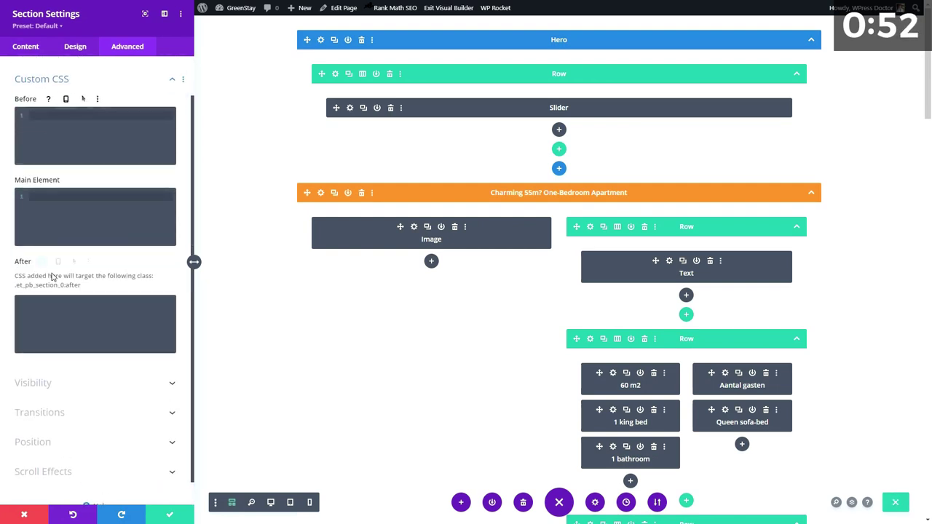
left_click(40, 261)
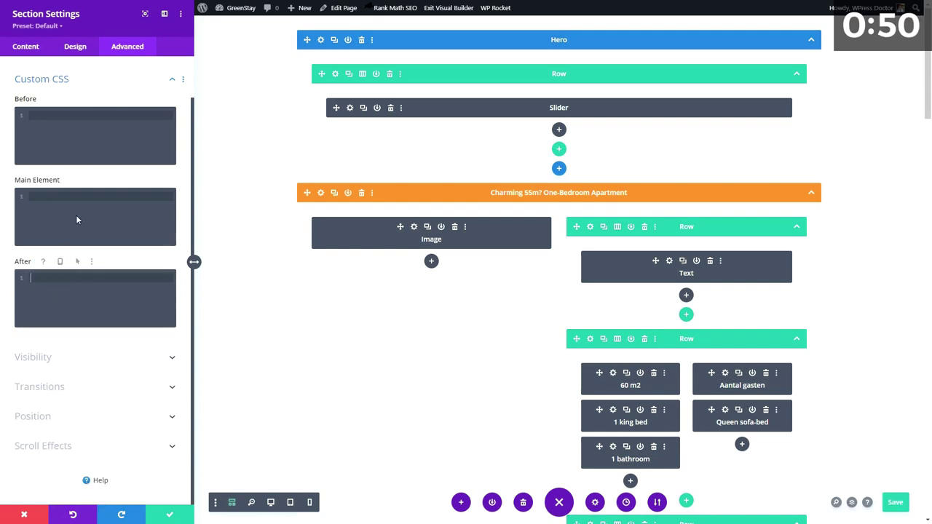
left_click(77, 140)
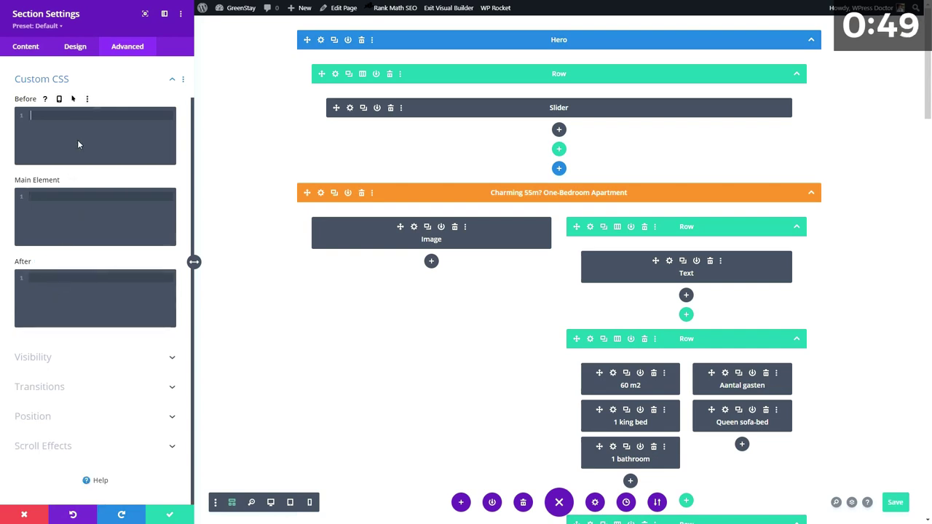
- Show the slider module's Custom CSS, select the Slide Description rule, and return from wireframe to the visual view
left_click(350, 107)
left_click(129, 51)
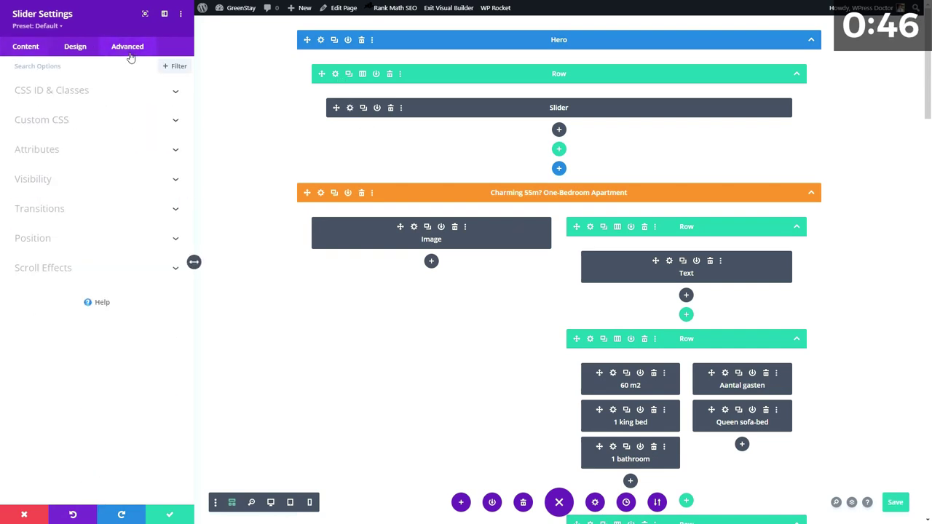
left_click(63, 123)
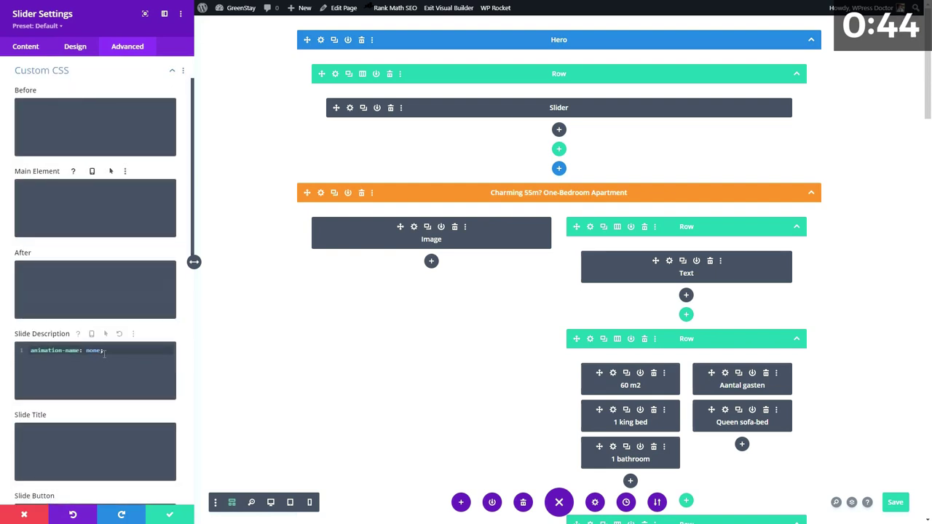
triple_click(22, 348)
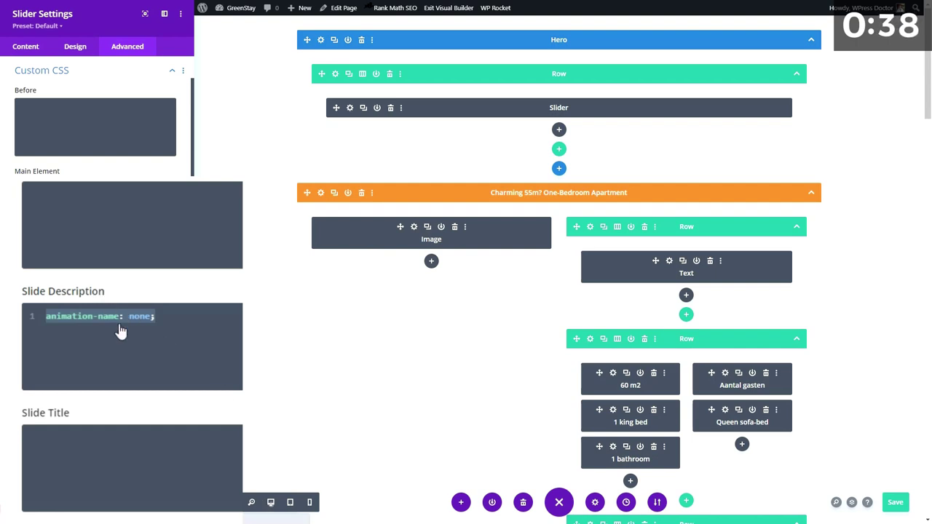
key("ctrl+shift+w")
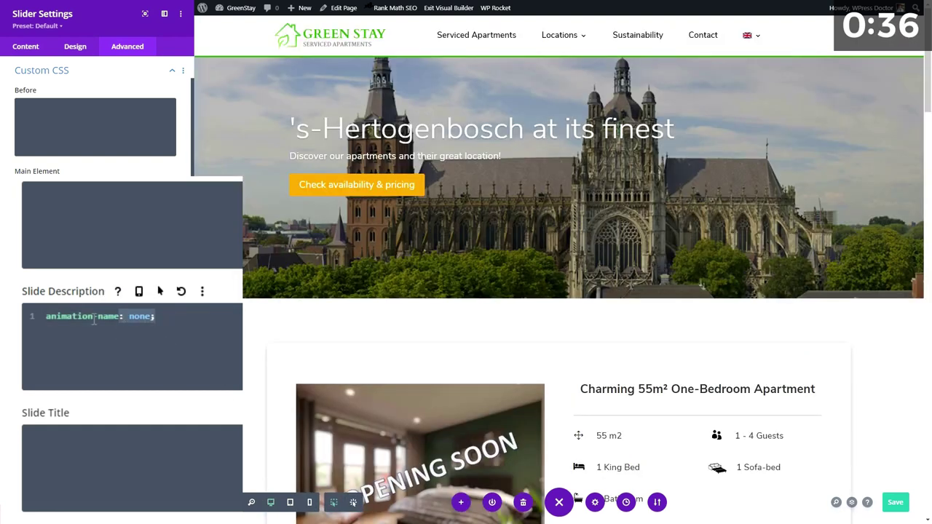
- Copy and remove "animation-name: none;" from the slider's Slide Description CSS to preview the slide animation, and paste it back
left_click_drag(94, 320, 44, 316)
key("ctrl+c")
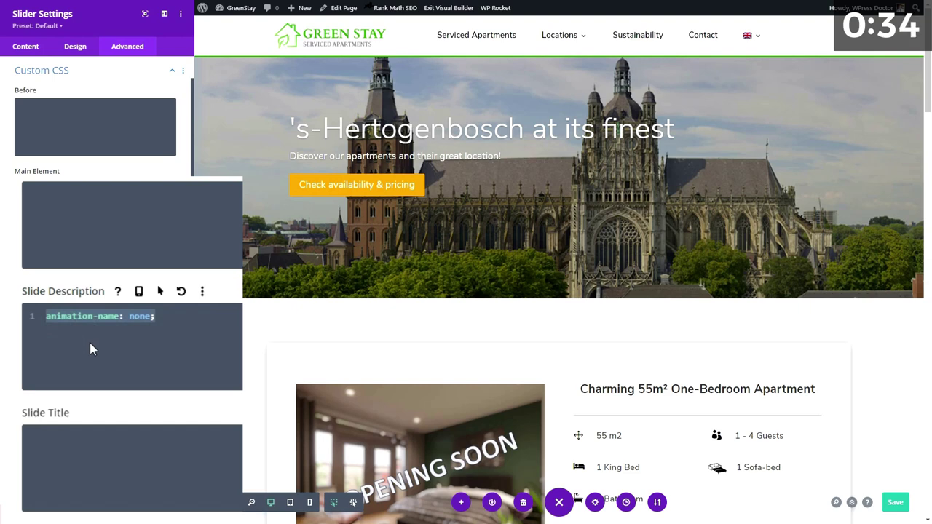
key("BackSpace")
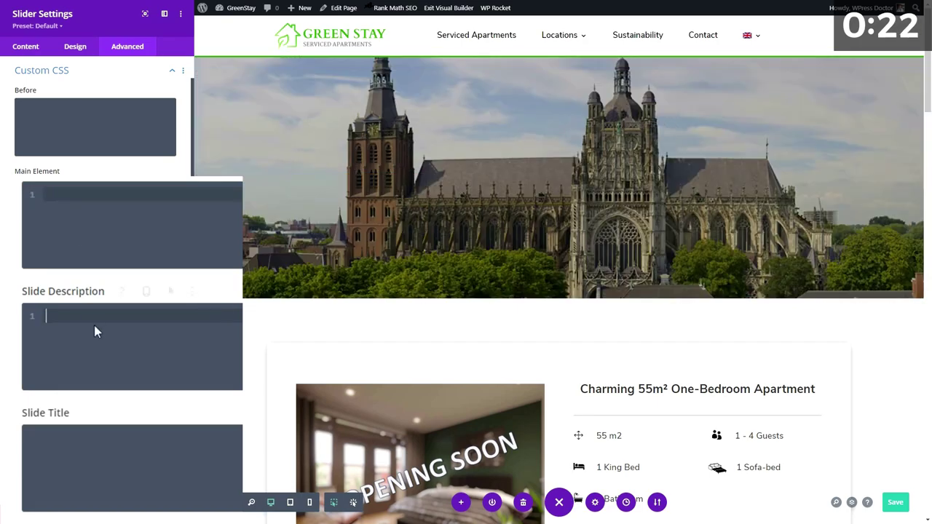
key("ctrl+v")
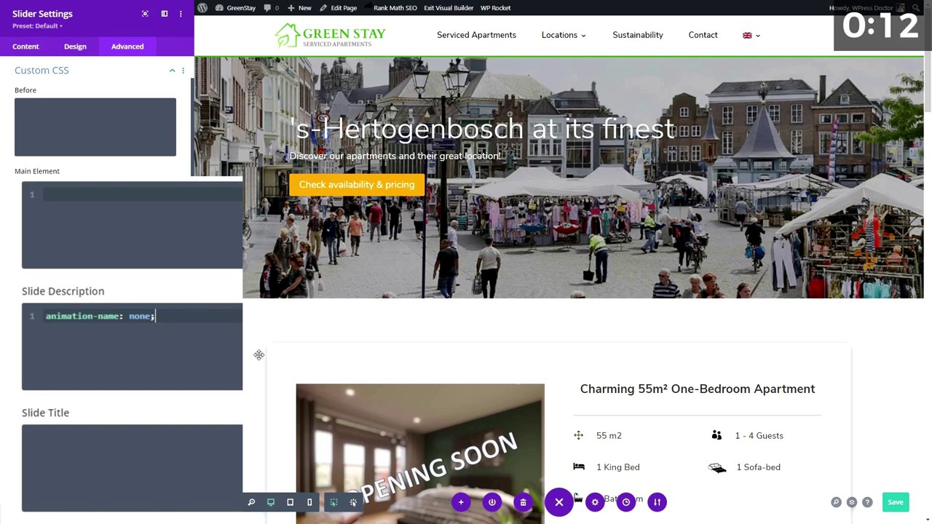
left_click_drag(172, 322, 37, 318)
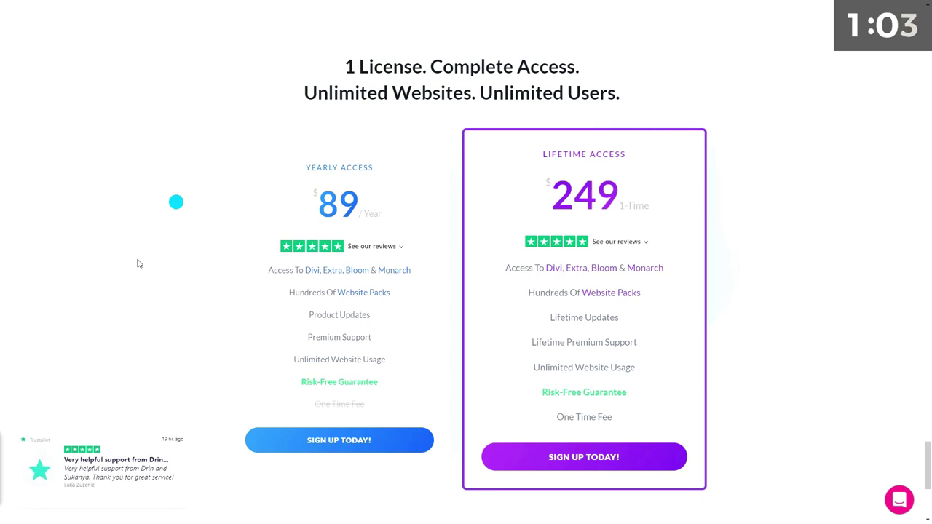
- Compare the Yearly Access and Lifetime Access prices on the Elegant Themes pricing page
left_click_drag(318, 209, 383, 216)
left_click(372, 218)
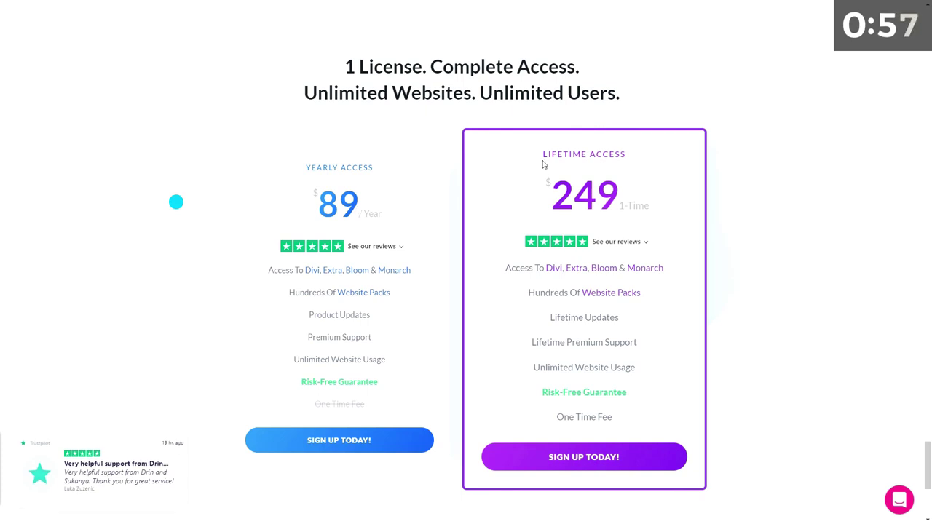
left_click_drag(531, 199, 626, 206)
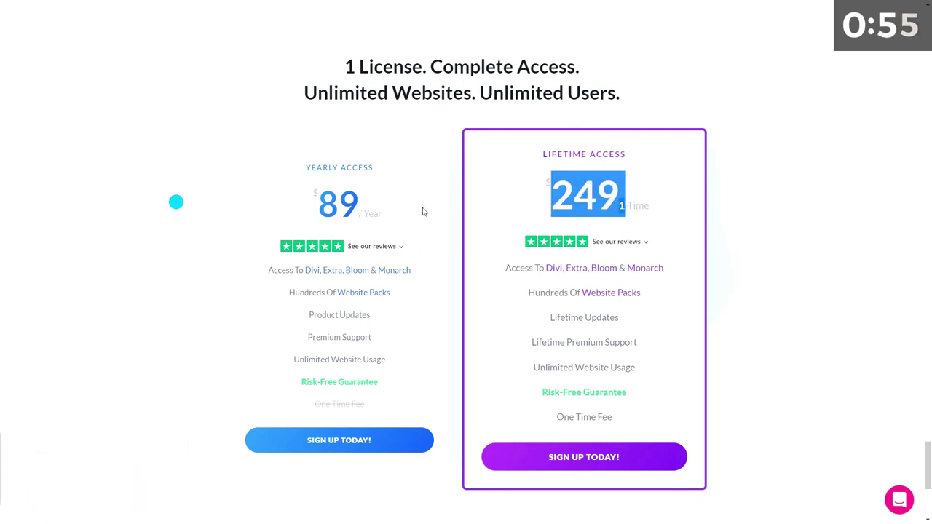
left_click(397, 220)
- Switch to the calculator, multiply 89 by 3 for three years of Yearly Access, and compare it with the Lifetime Access price
key("alt+Tab")
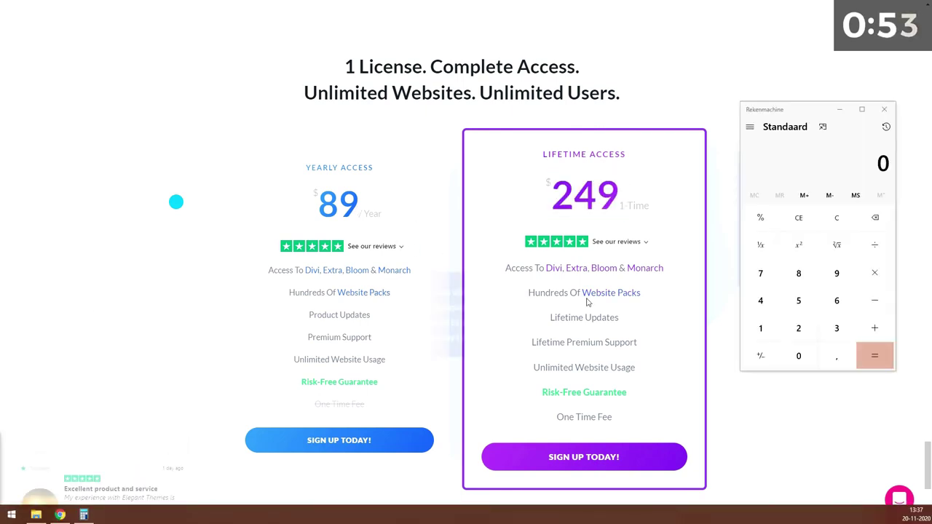
left_click(798, 273)
left_click(836, 273)
left_click(875, 273)
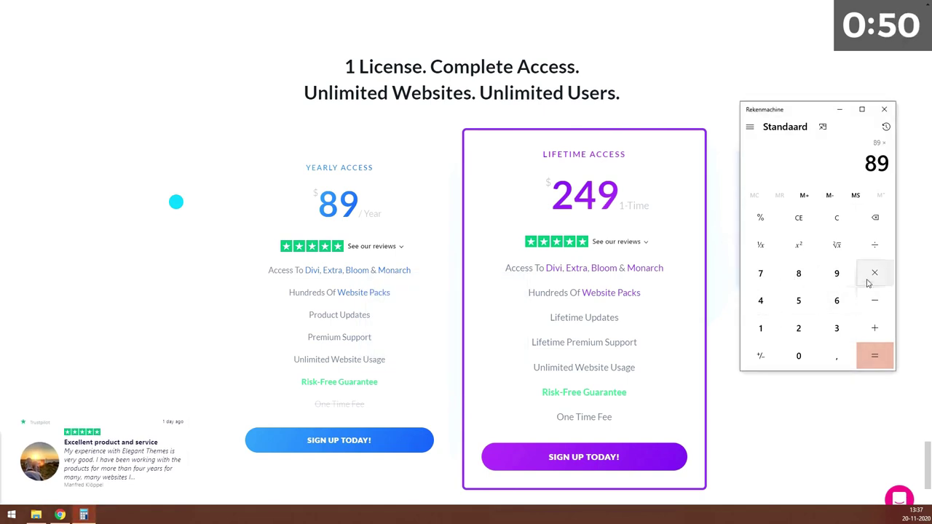
left_click(836, 328)
left_click(874, 354)
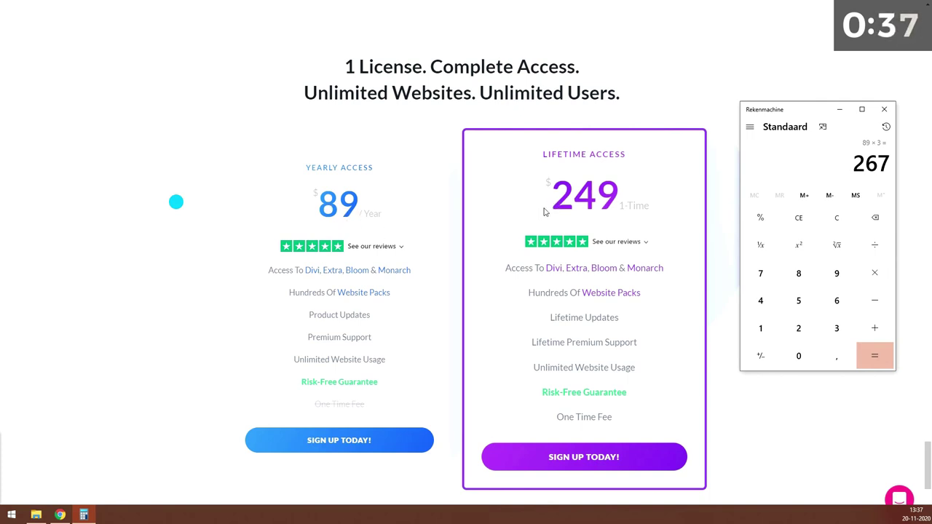
left_click_drag(544, 211, 620, 207)
left_click(611, 205)
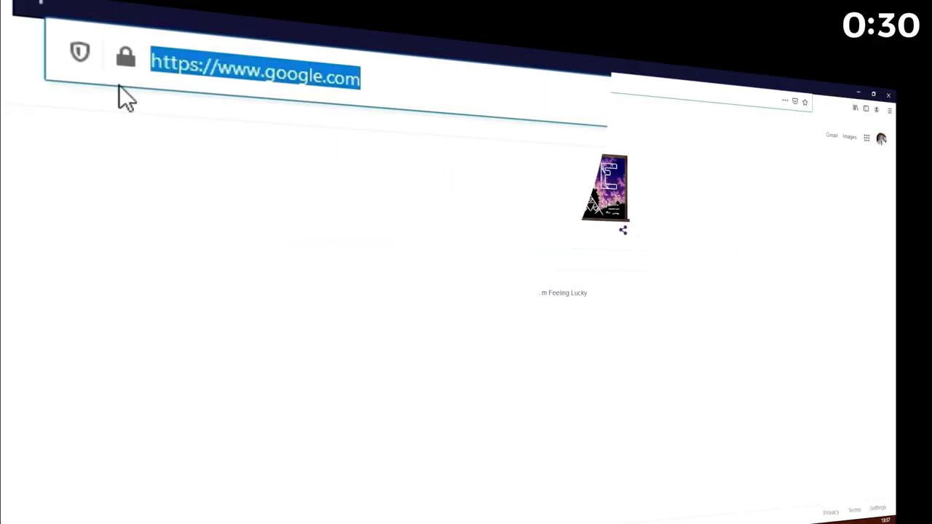
- Go to wpressdoctor.com/getdivi in the browser
type("wpressdoctor")
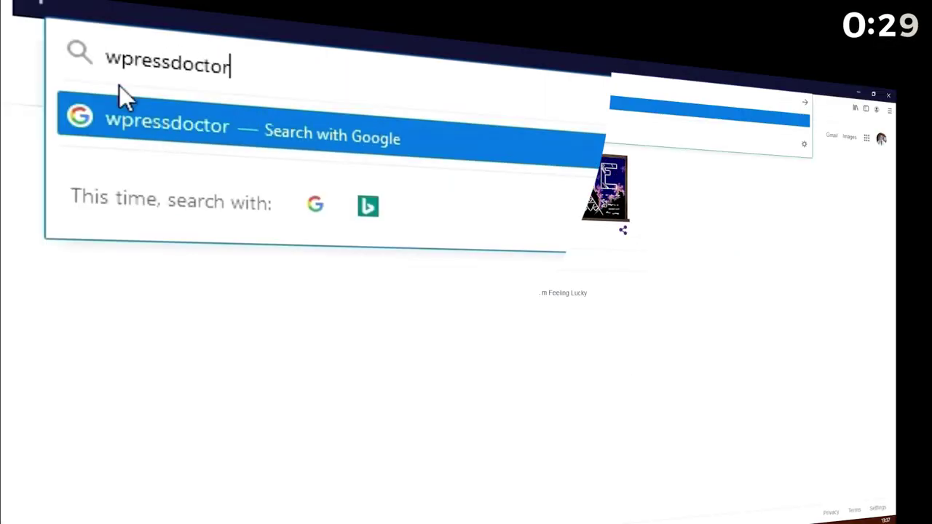
type(".com/getdivi")
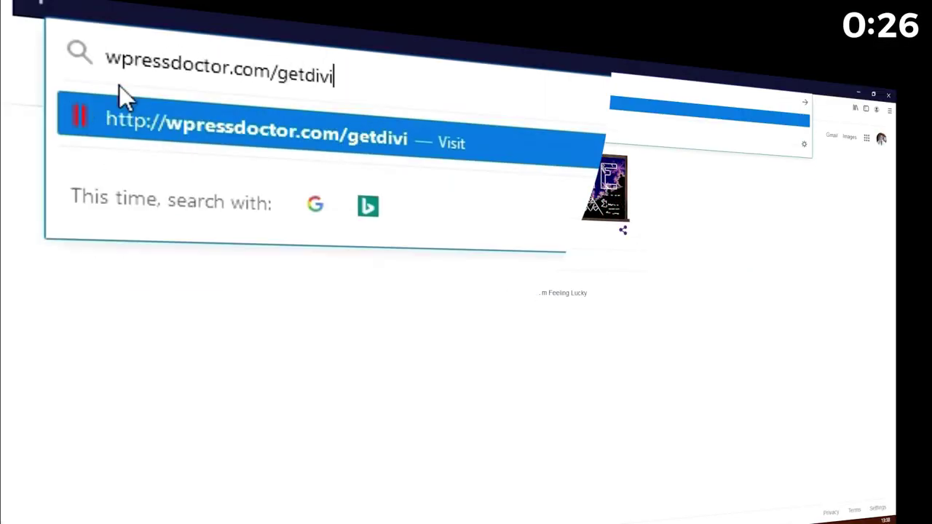
key("Return")
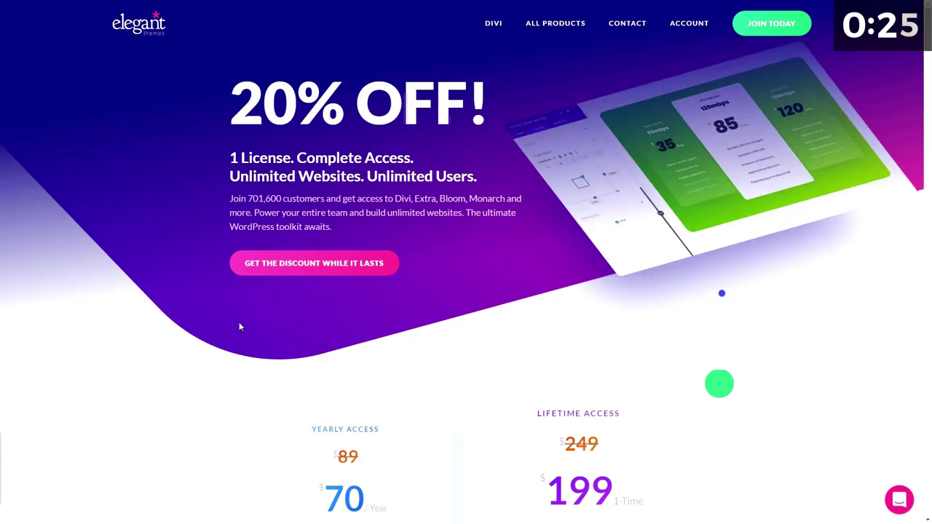
- Examine the discounted Yearly Access and Lifetime Access prices and the products included in the Lifetime plan
left_click_drag(927, 29, 927, 73)
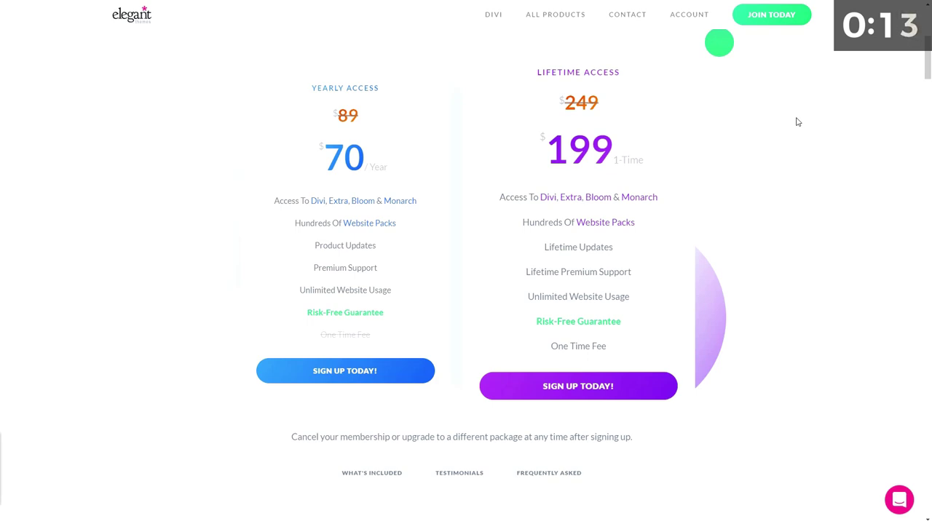
left_click_drag(324, 160, 368, 162)
left_click(341, 168)
left_click_drag(542, 162, 616, 161)
left_click(606, 159)
mouse_move(558, 196)
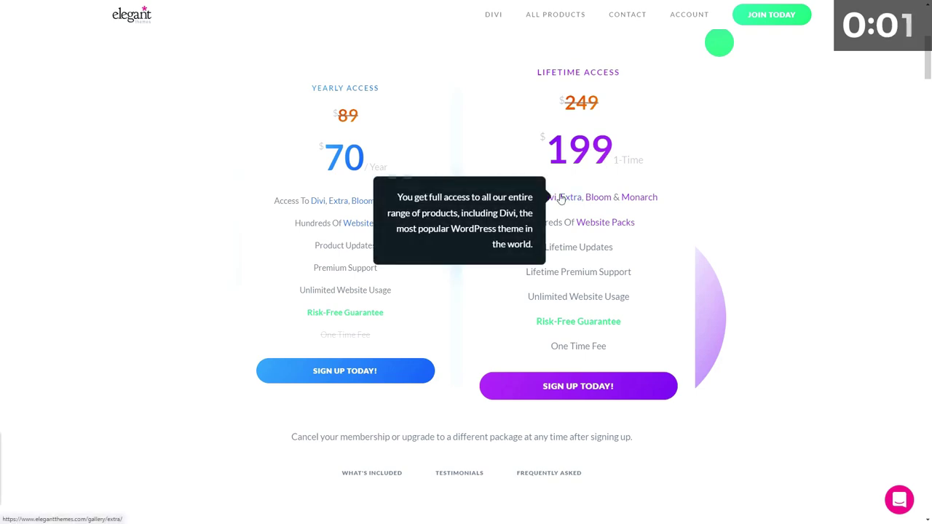
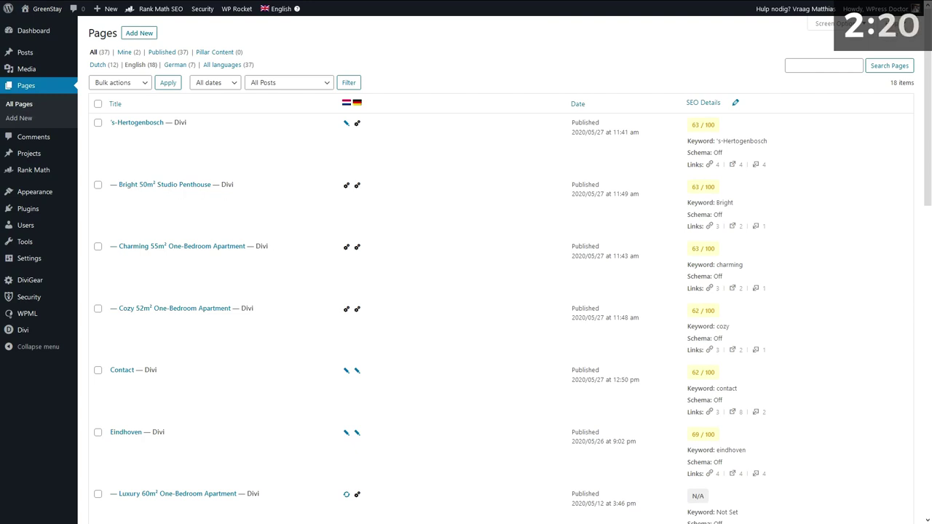
- Open the Bright 50m² Studio Penthouse page from the GreenStay pages list in the Divi visual builder
left_click(293, 198)
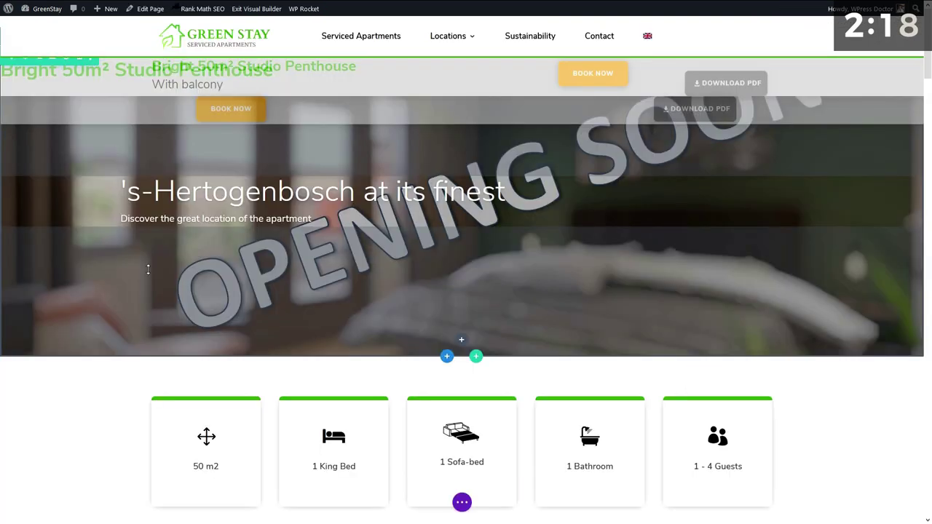
- Look through the content, design and advanced settings of the Services section, and close them without saving
scroll(161, 234, "down", 1)
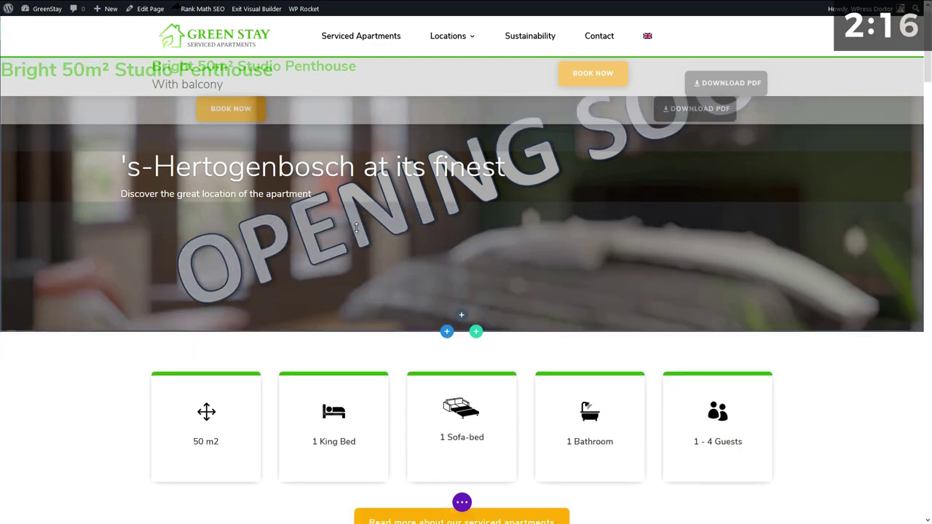
scroll(222, 161, "up", 1)
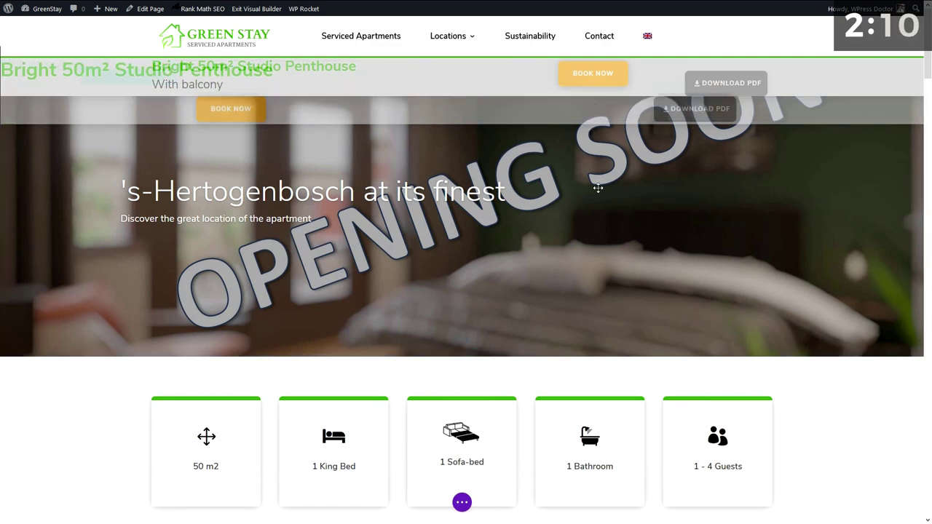
scroll(301, 222, "down", 10)
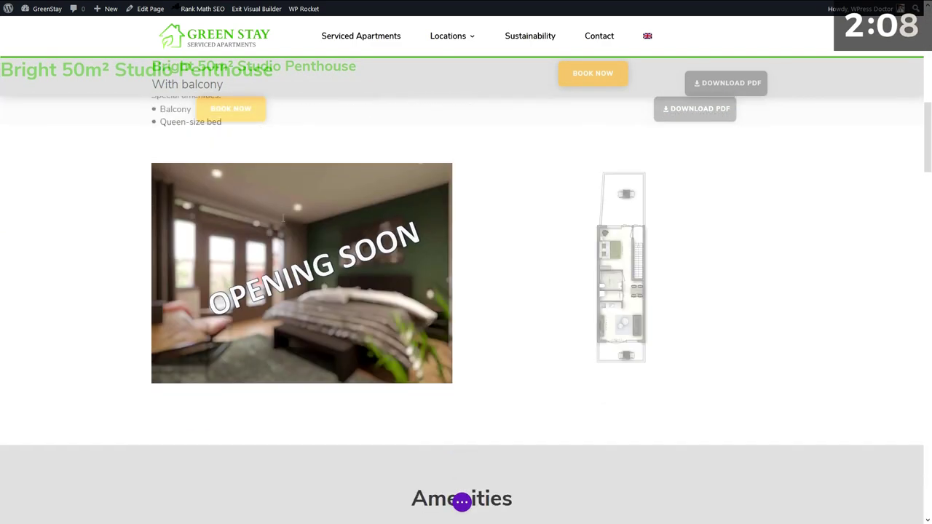
scroll(281, 217, "down", 8)
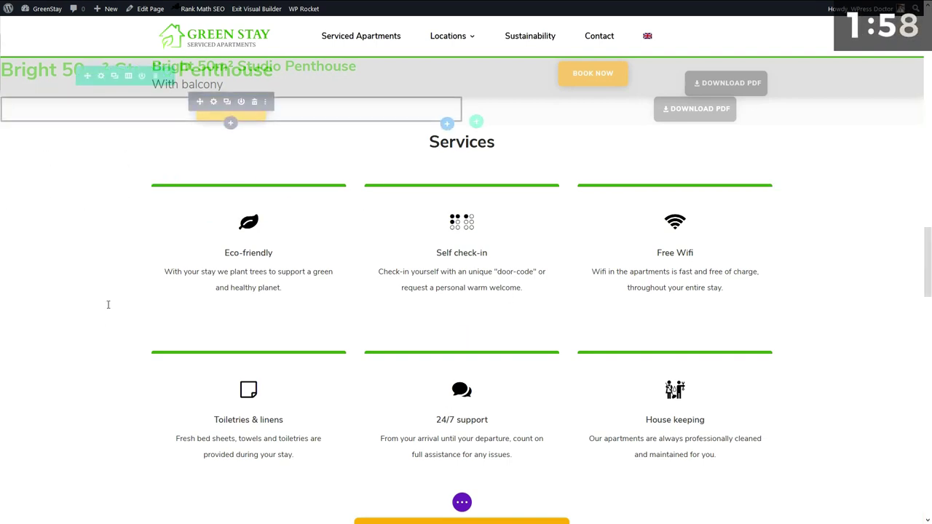
scroll(109, 304, "up", 1)
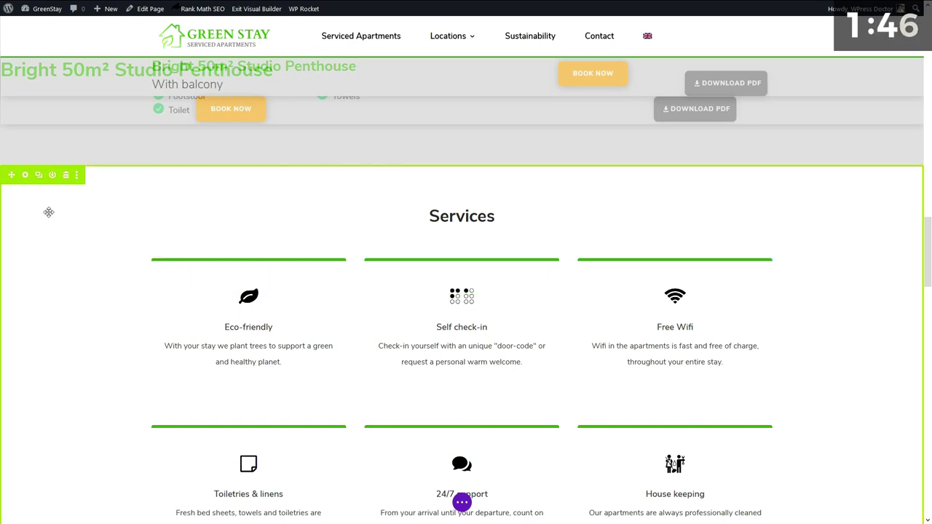
left_click(26, 176)
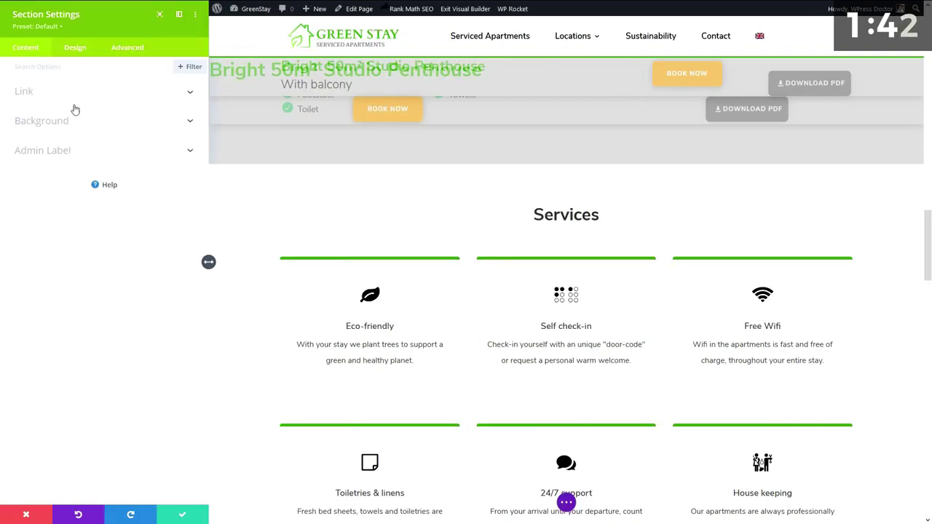
left_click(82, 57)
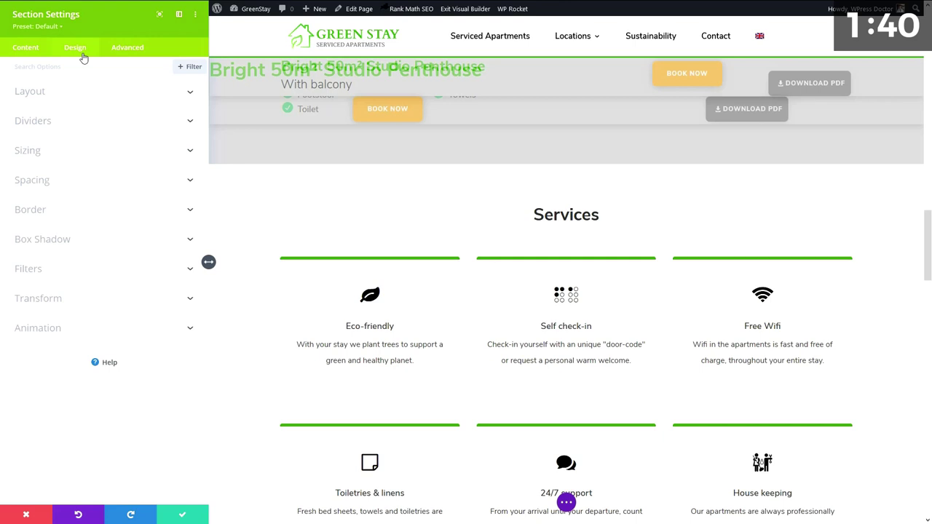
left_click(131, 51)
left_click(26, 51)
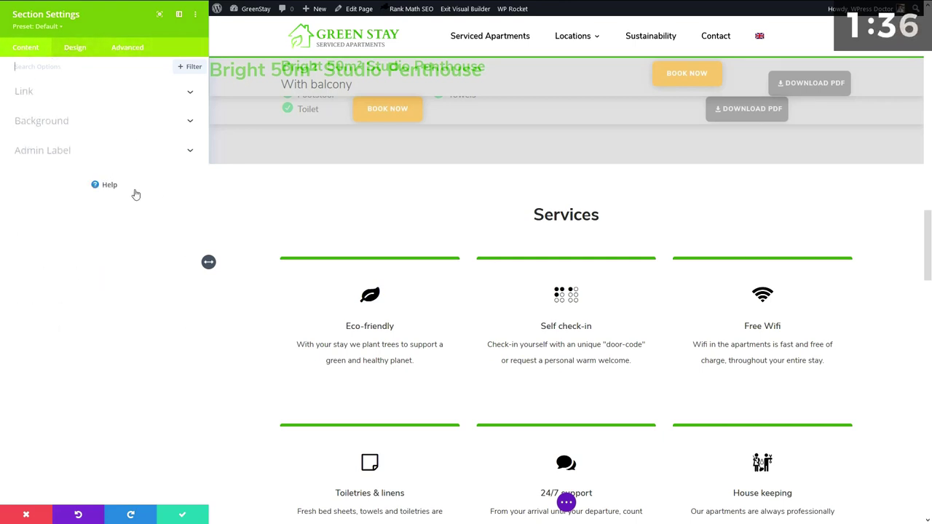
left_click(27, 516)
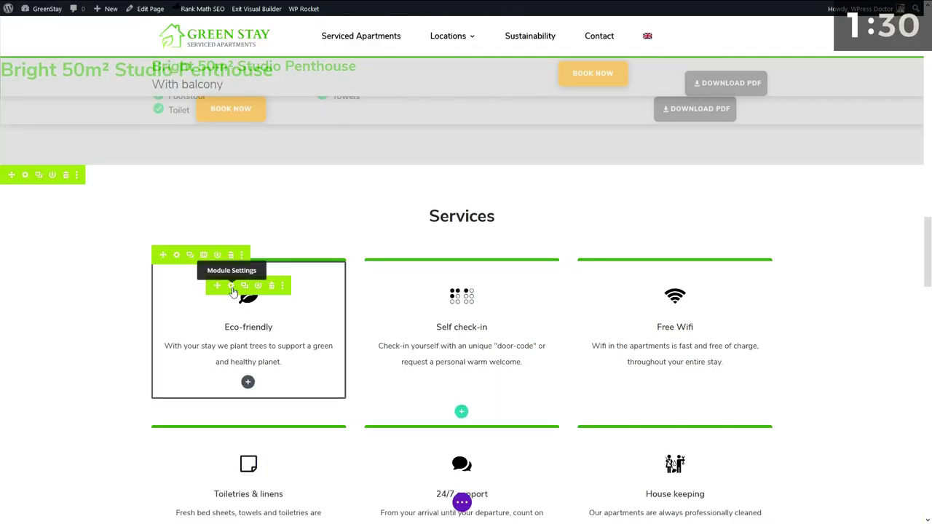
- Open the settings of the Eco-friendly blurb, highlight its body text, and close them without saving
left_click(232, 290)
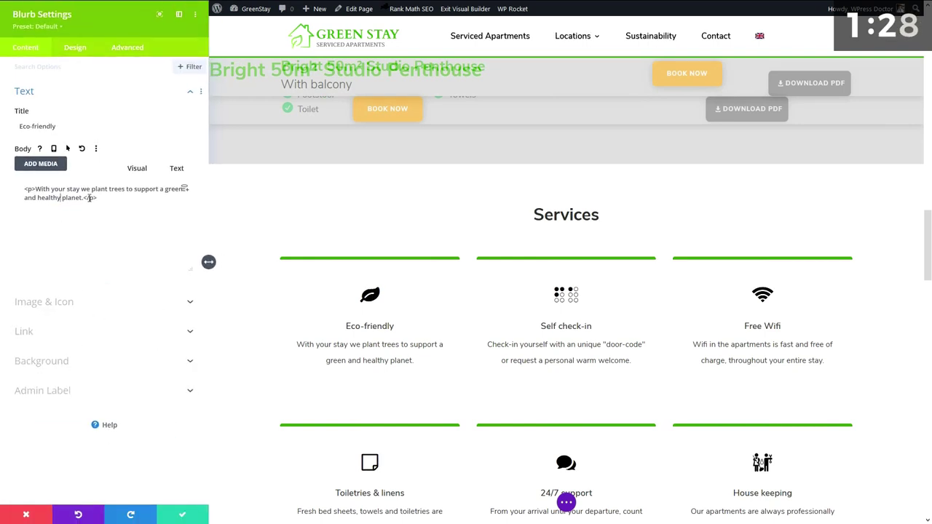
left_click_drag(77, 197, 35, 191)
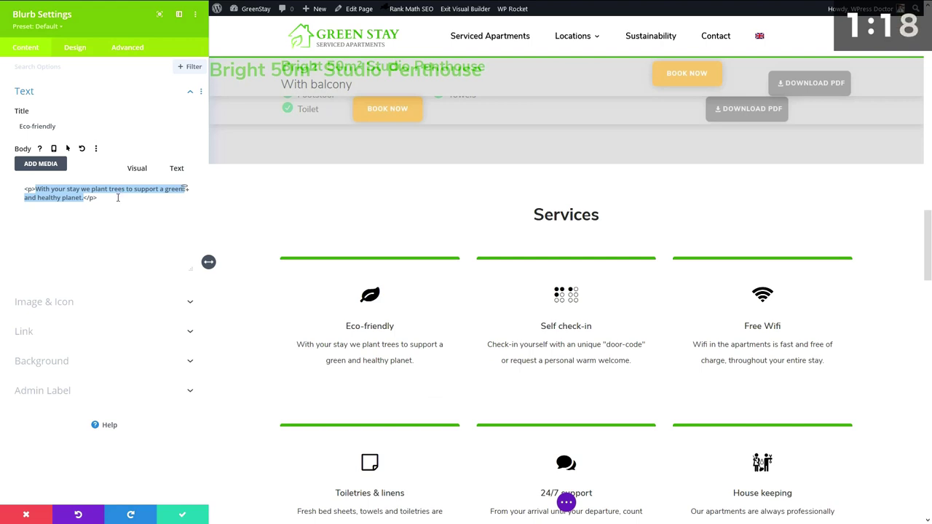
left_click(45, 520)
- Save the Amenities section to the Divi Library as a global item named Amenities
scroll(131, 248, "up", 5)
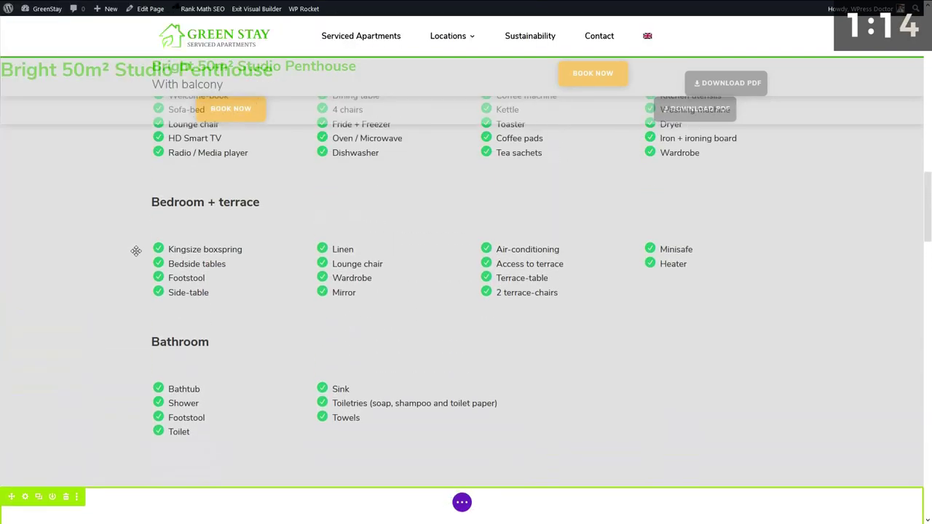
scroll(136, 251, "up", 2)
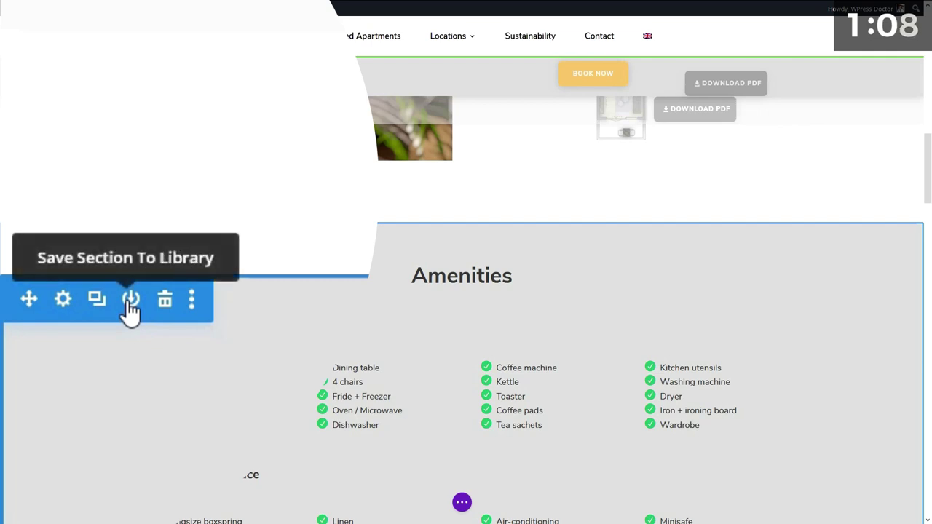
left_click(131, 300)
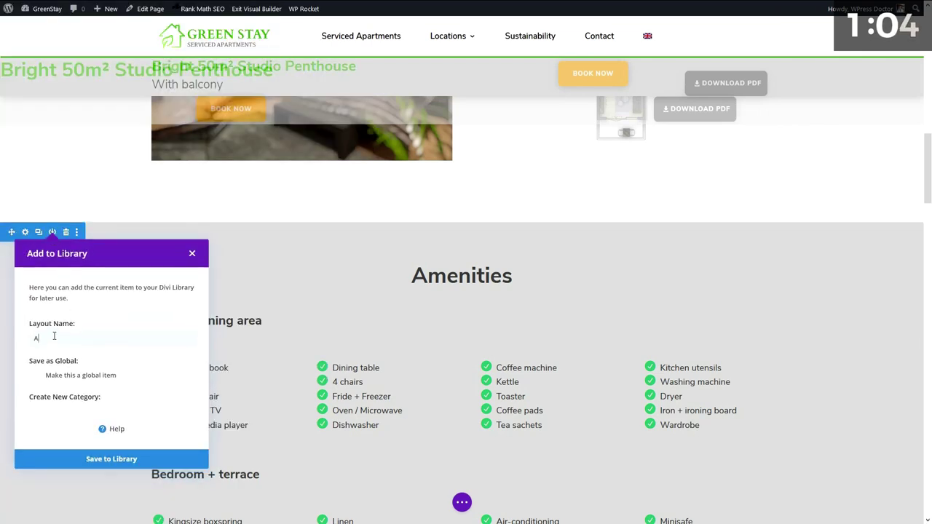
left_click(35, 376)
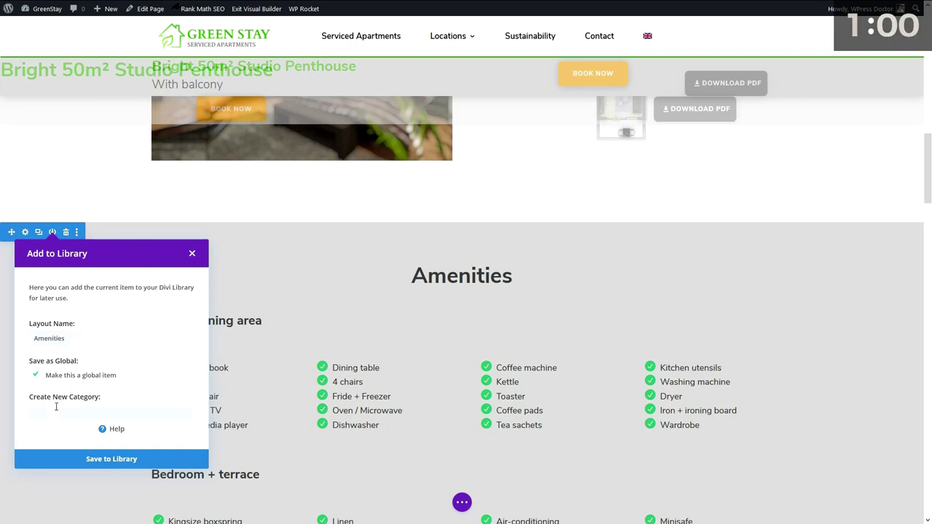
left_click(95, 460)
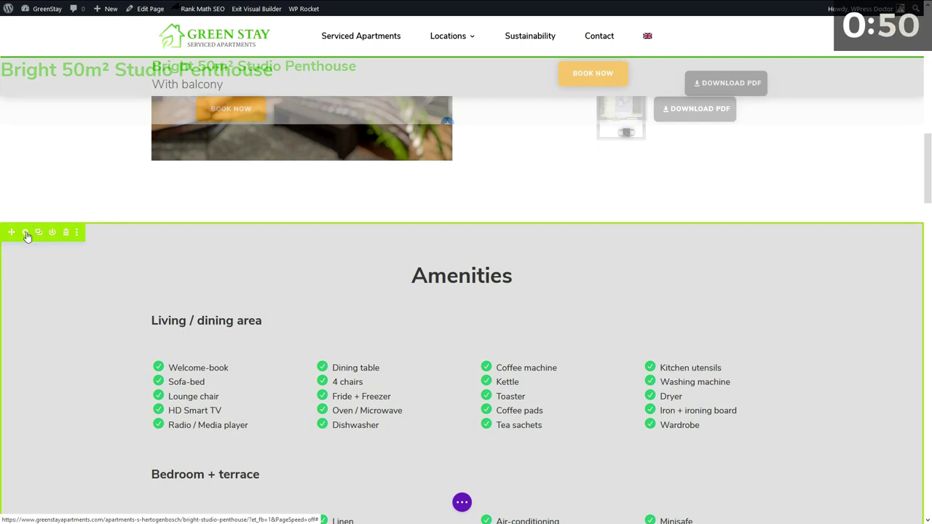
- Insert the saved Amenities section from the library below the "Read more about our serviced apartments" row
scroll(249, 254, "up", 5)
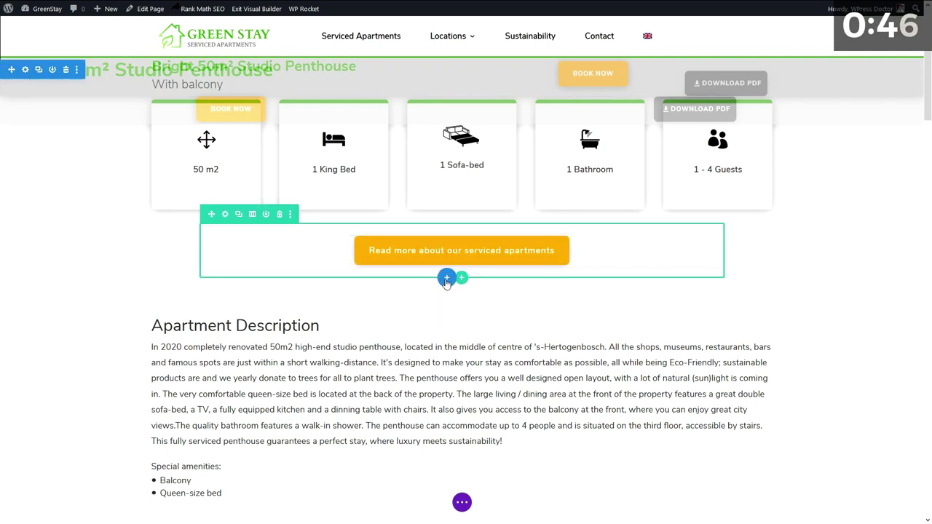
left_click(447, 279)
left_click(440, 295)
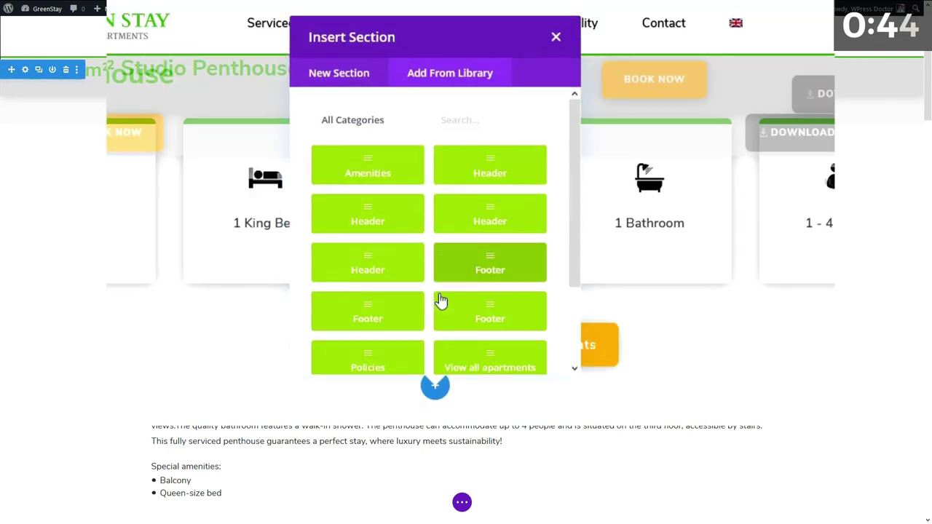
mouse_move(579, 139)
left_mouse_down()
mouse_move(583, 175)
mouse_move(570, 153)
left_mouse_up()
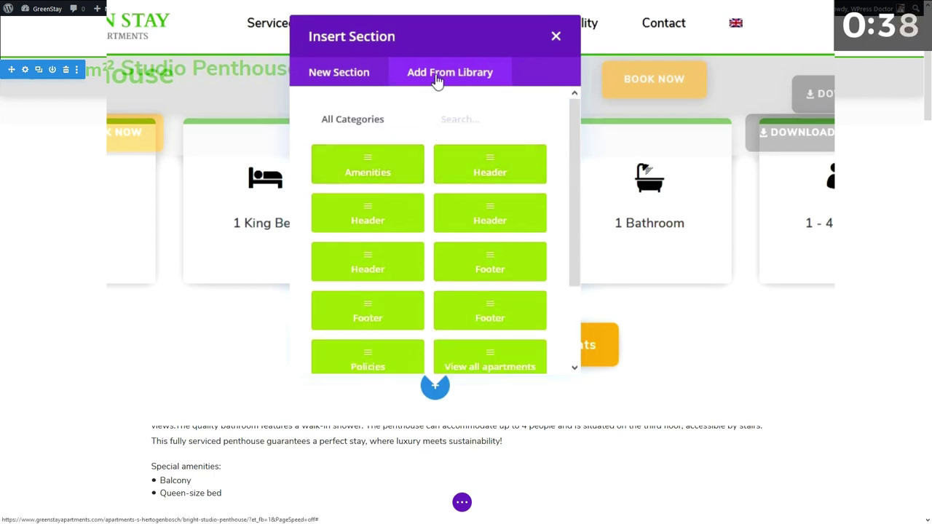
left_click(367, 172)
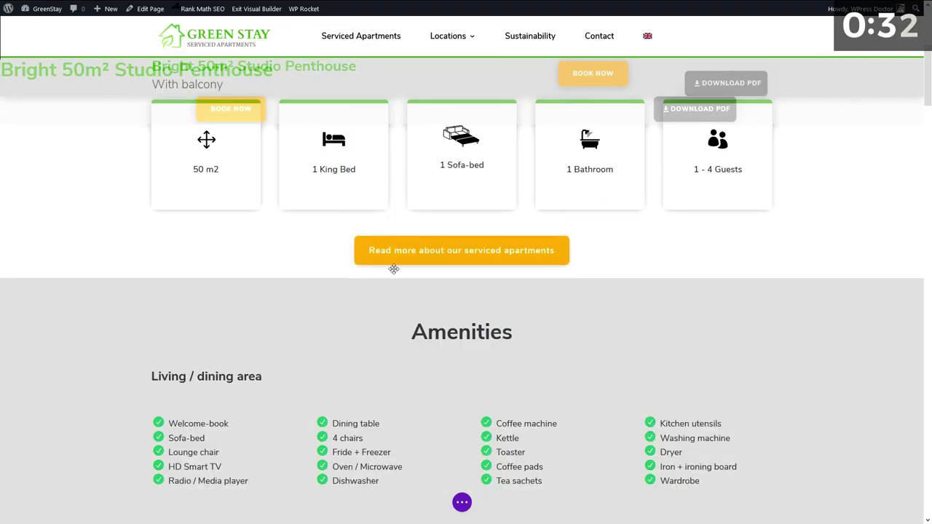
- Delete the living / dining area list module starting with Dining table from the inserted global Amenities section
scroll(390, 278, "down", 3)
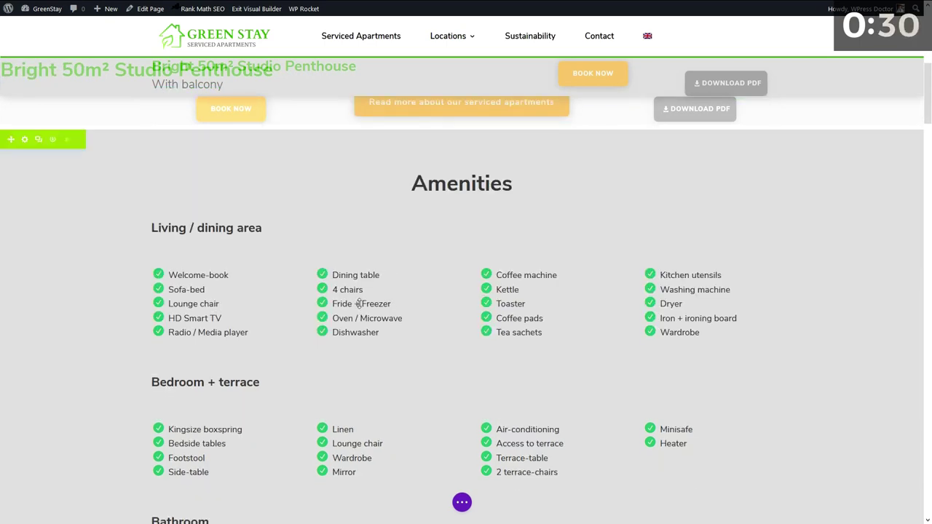
scroll(359, 303, "down", 2)
scroll(359, 303, "up", 2)
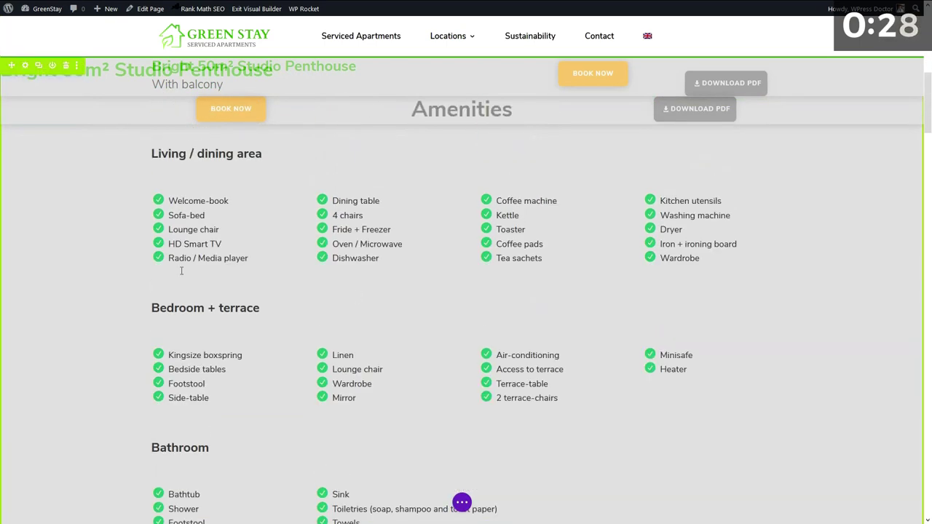
scroll(178, 240, "up", 1)
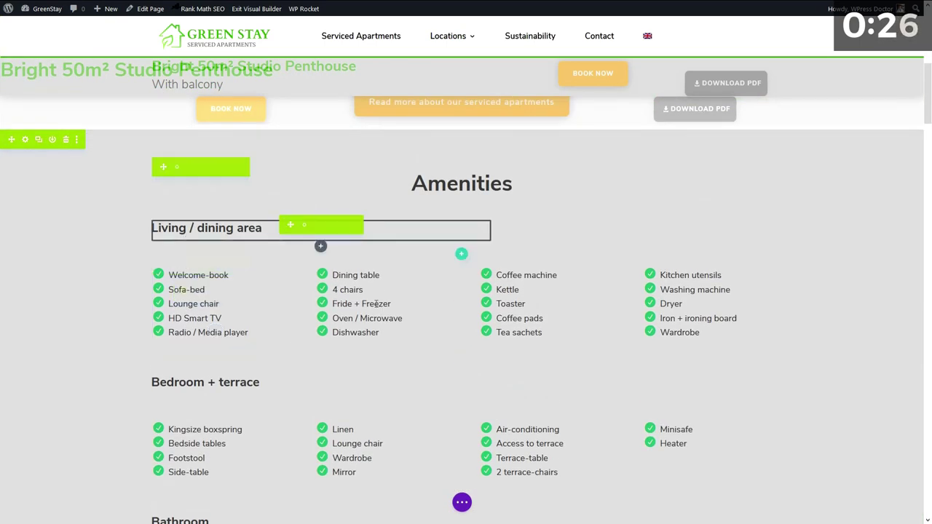
left_click(403, 297)
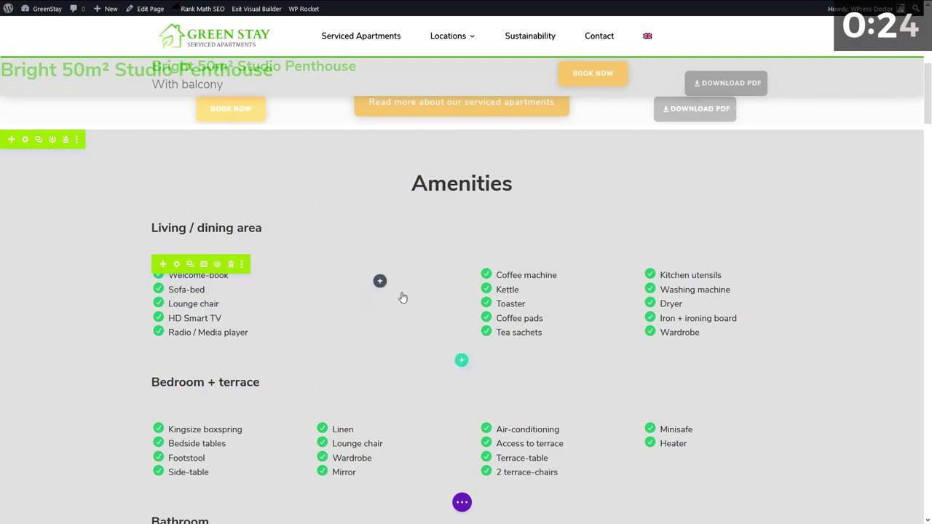
mouse_move(928, 104)
left_mouse_down()
mouse_move(929, 254)
mouse_move(929, 118)
left_mouse_up()
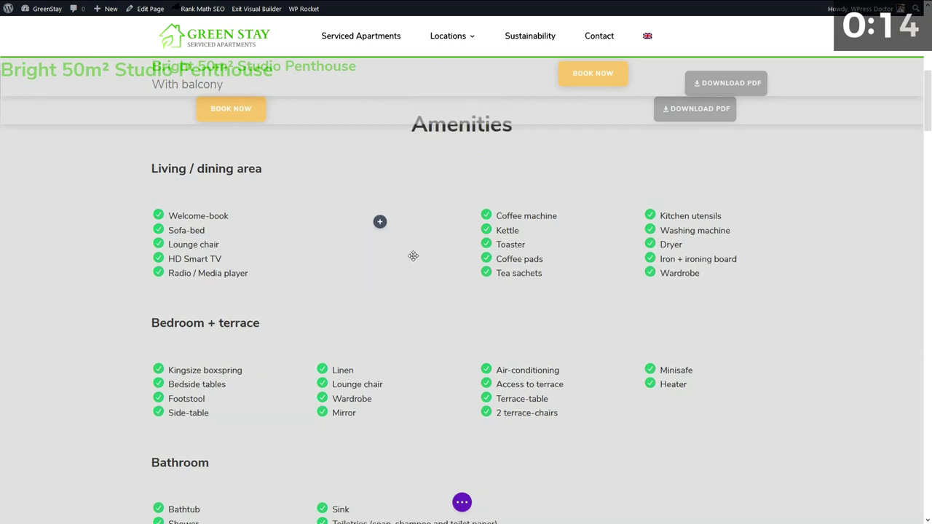
- Open the Divi Support Center from the WordPress Doctor site's dashboard
mouse_move(241, 208)
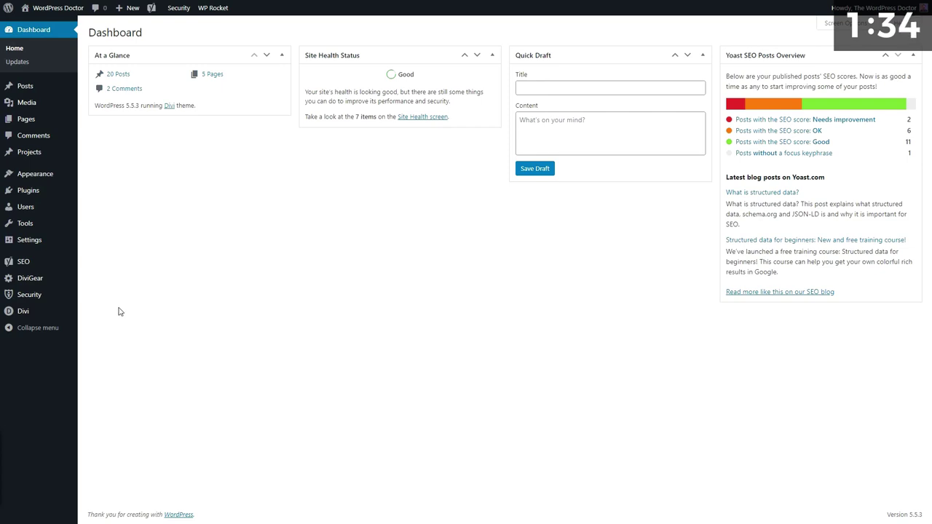
mouse_move(33, 313)
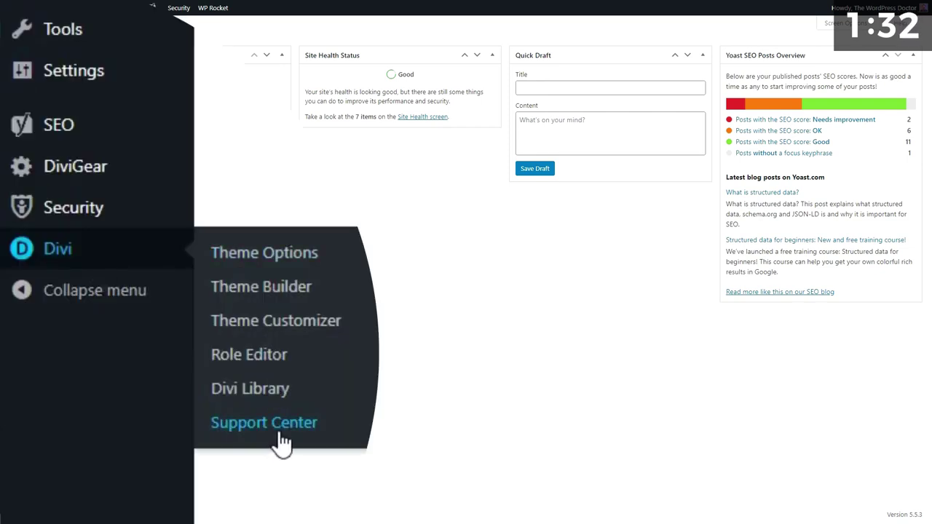
left_click(102, 347)
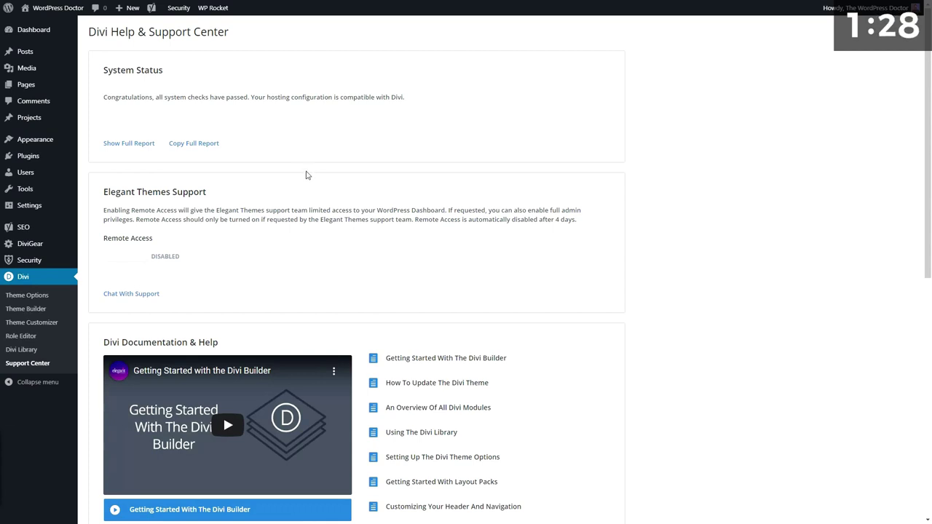
- Enable Remote Access with full admin privileges for Elegant Themes support, and disable Remote Access again
left_click_drag(110, 193, 205, 192)
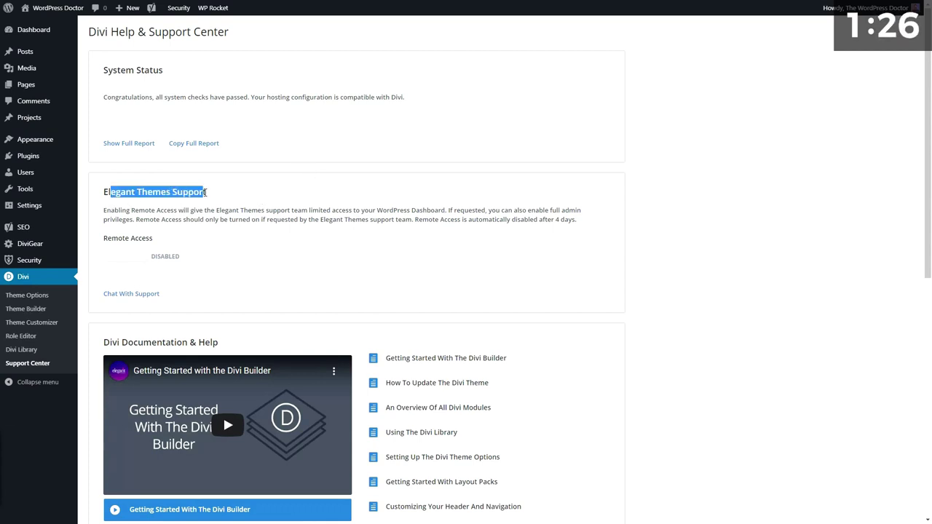
left_click(121, 258)
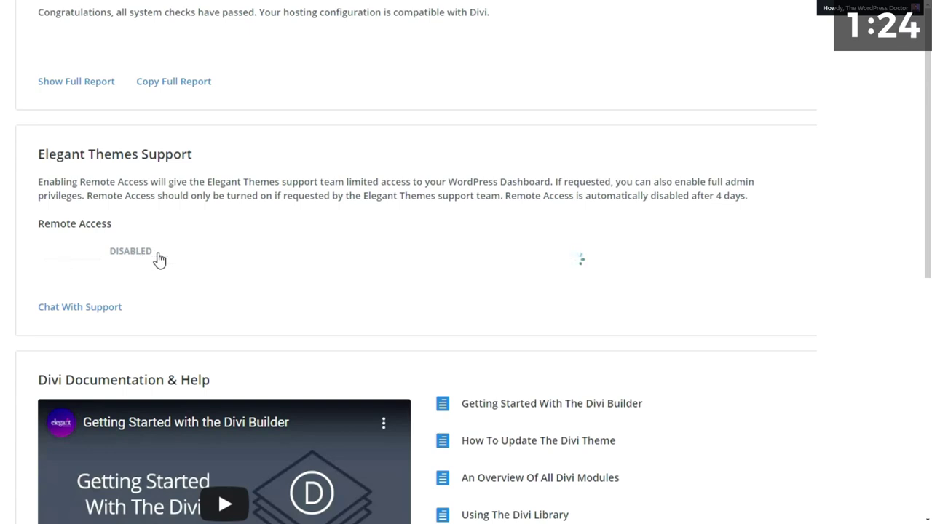
left_click(99, 313)
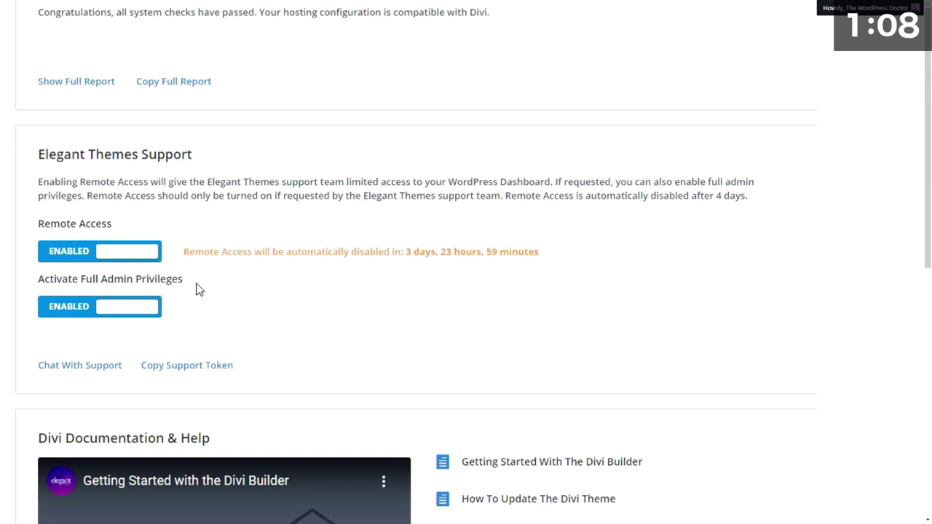
left_click(115, 256)
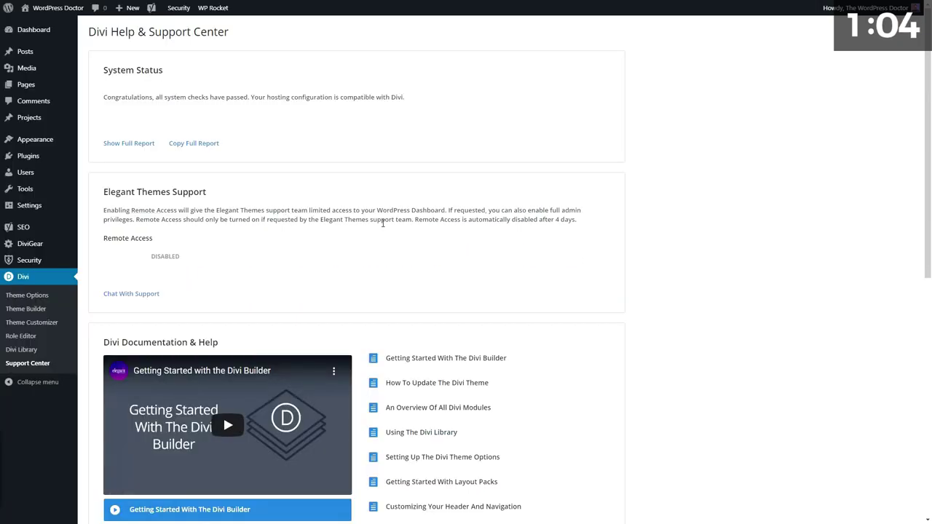
- Examine the Safe Mode description in the Support Center, highlighting which items it disables and for whom
left_click_drag(928, 108, 930, 283)
scroll(929, 316, "down", 2)
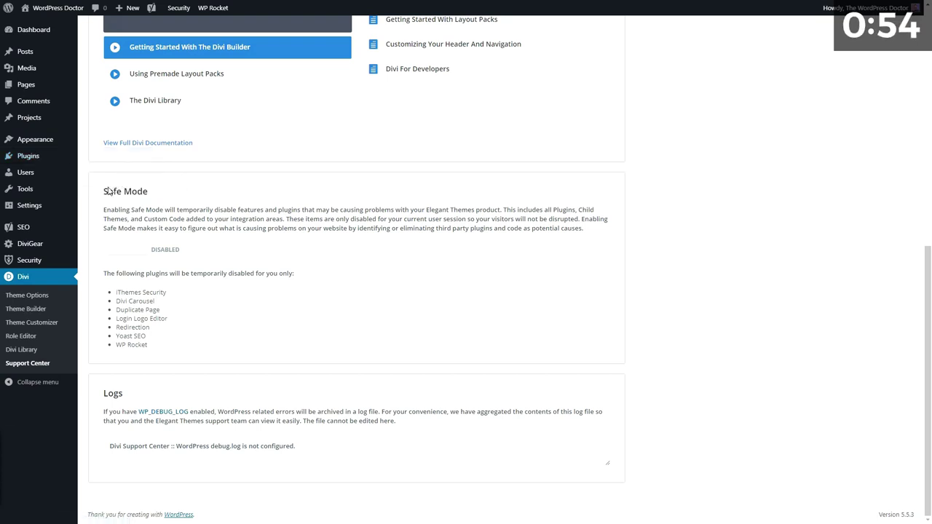
left_click_drag(106, 195, 154, 203)
left_click(153, 202)
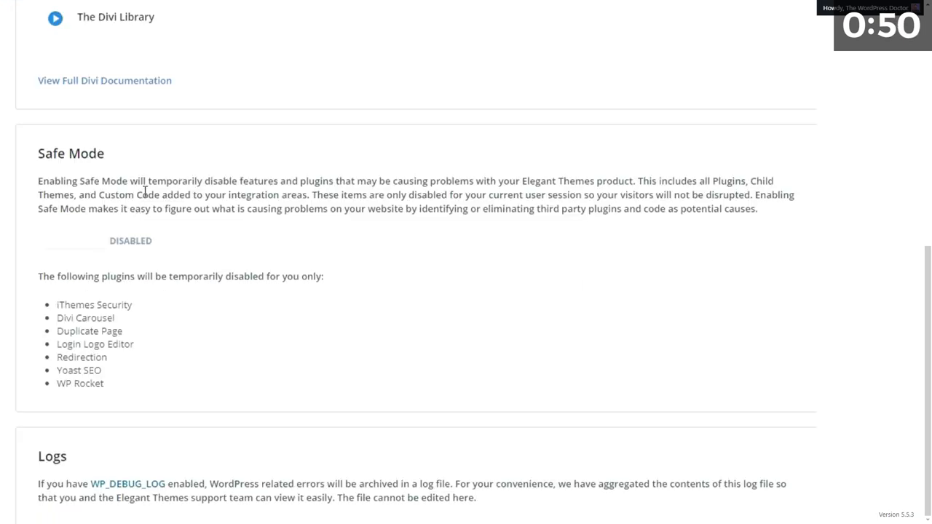
left_click_drag(137, 183, 688, 182)
left_click_drag(698, 181, 755, 210)
left_click(328, 198)
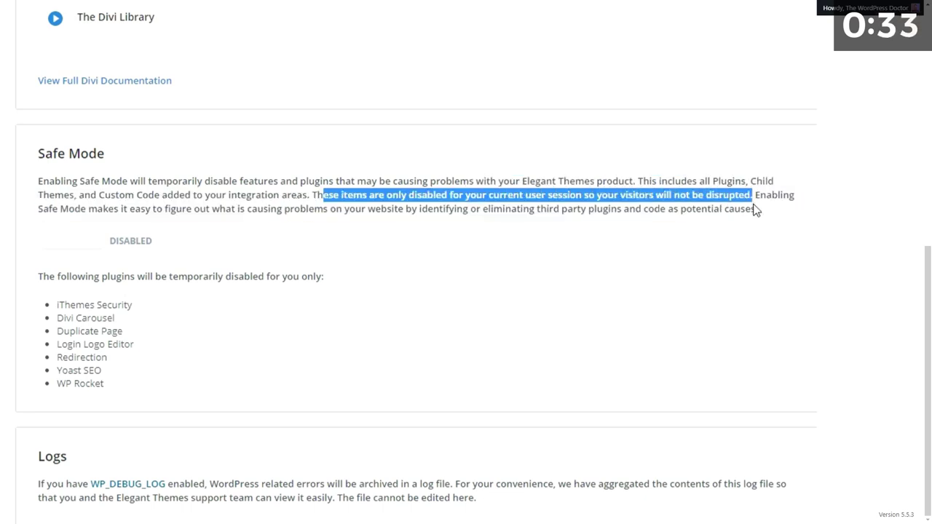
left_click(682, 200)
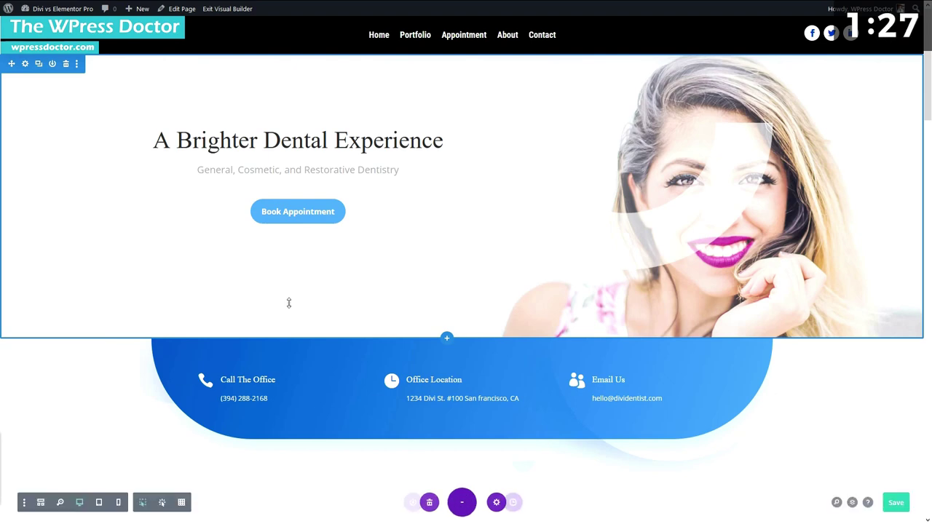
- Open the hero section's row settings from wireframe view, search the options for padding, and close the settings without saving
key("ctrl+shift+w")
left_click(240, 75)
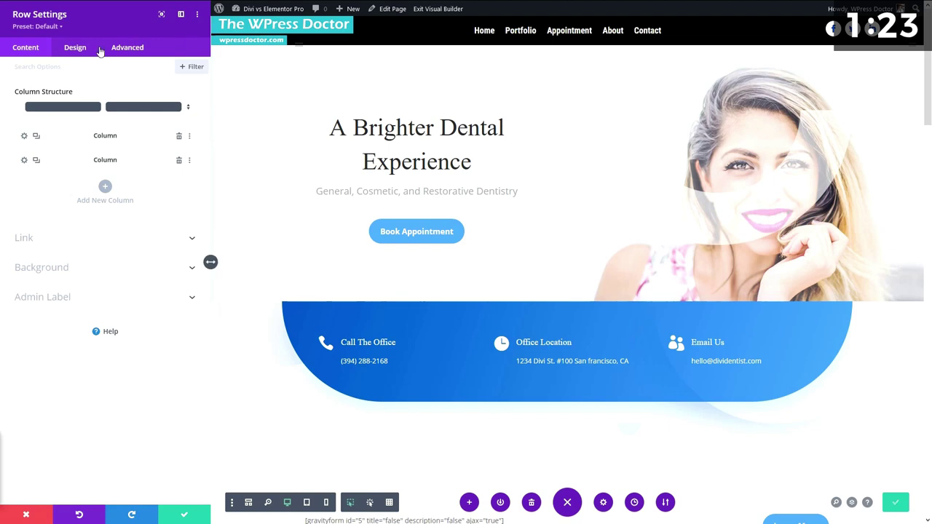
left_click(39, 64)
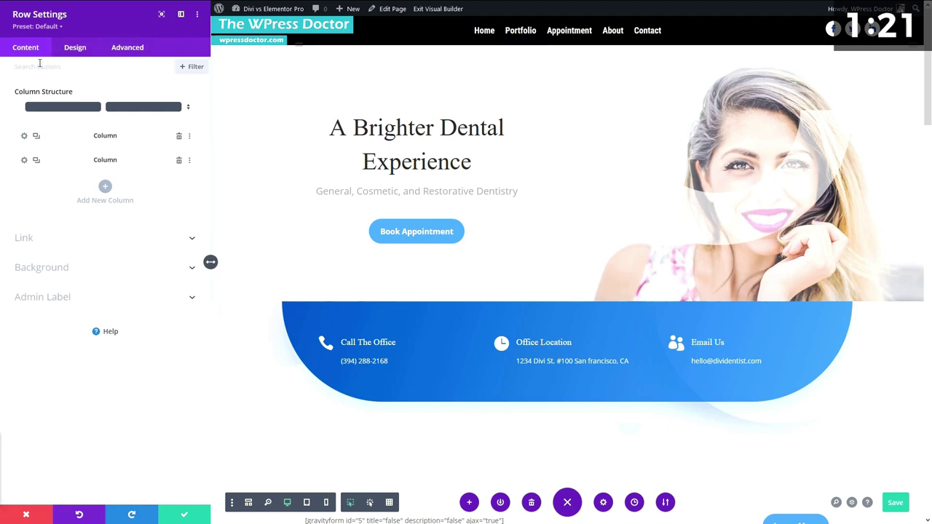
type("desin")
key("BackSpace")
key("BackSpace")
key("BackSpace")
key("BackSpace")
key("BackSpace")
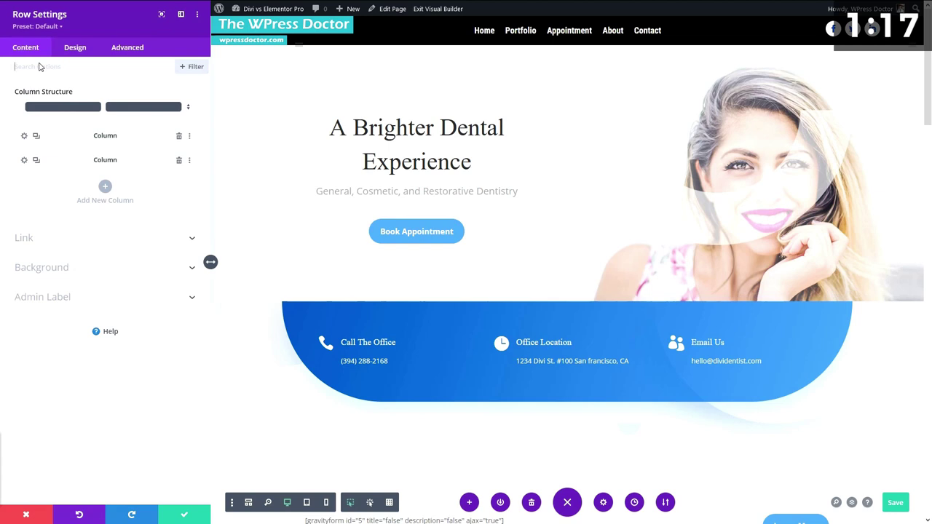
type("padding")
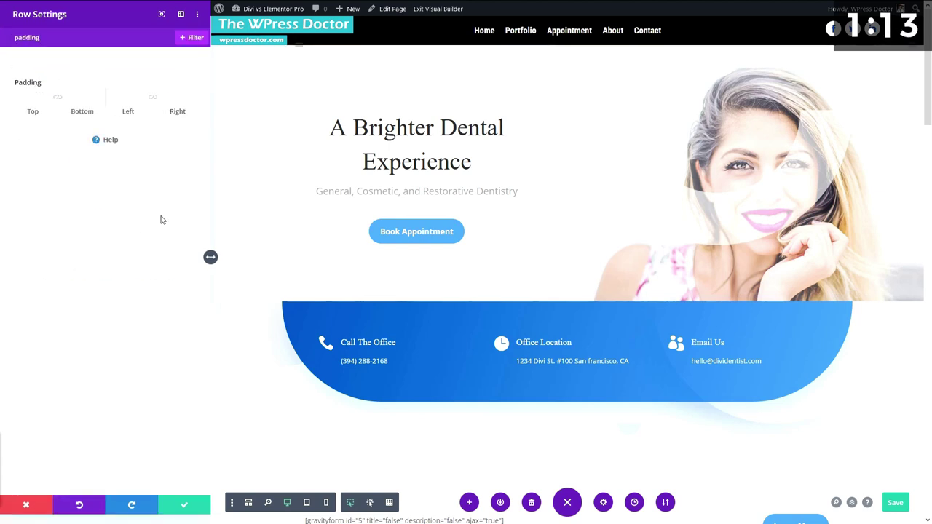
left_click(26, 505)
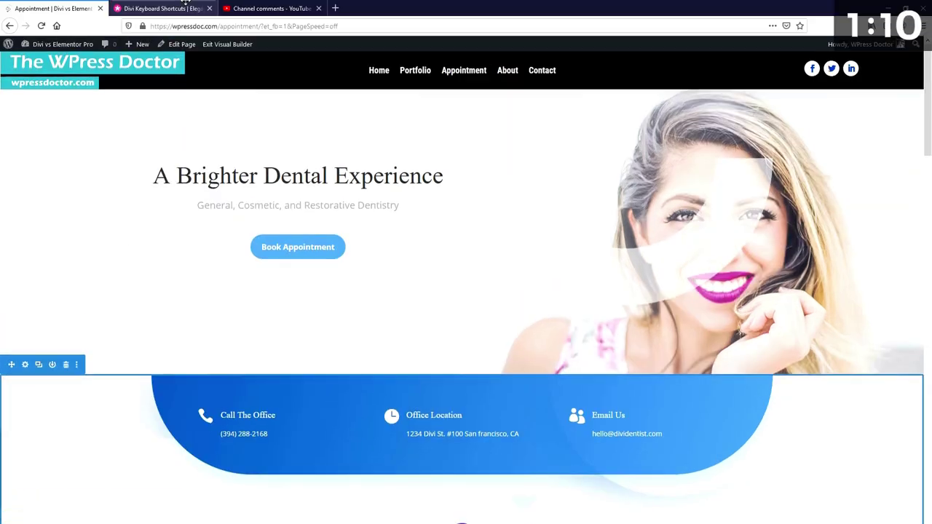
- Examine the page, module and modal shortcuts in the Divi Keyboard Shortcuts documentation
left_click(186, 6)
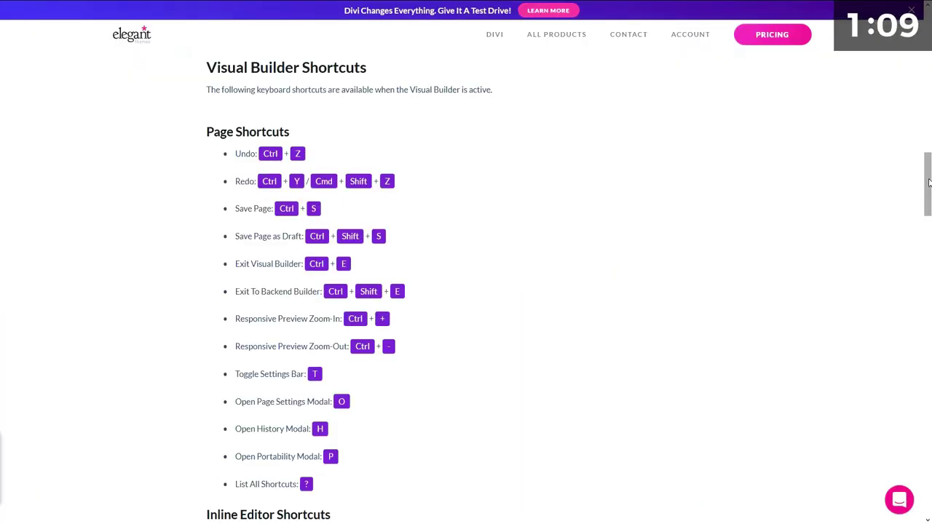
left_click_drag(928, 182, 929, 193)
scroll(764, 201, "down", 10)
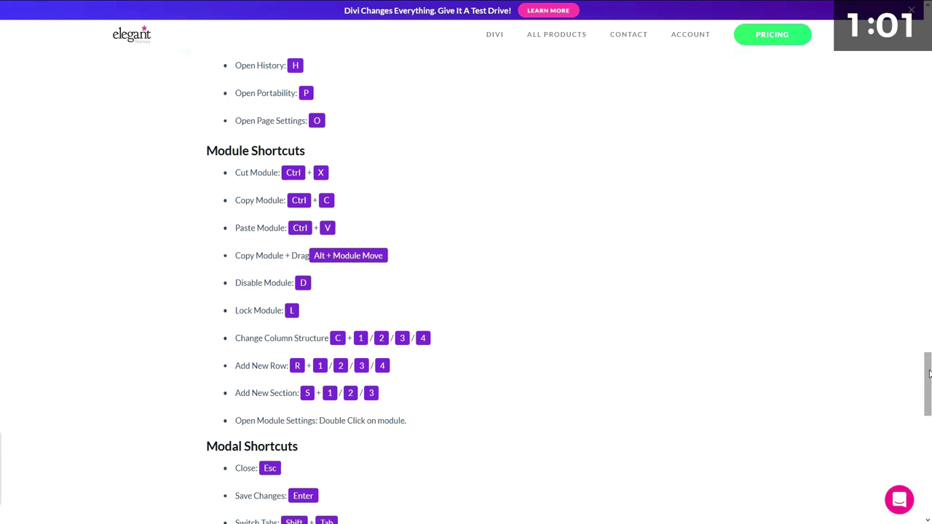
left_click_drag(928, 378, 928, 395)
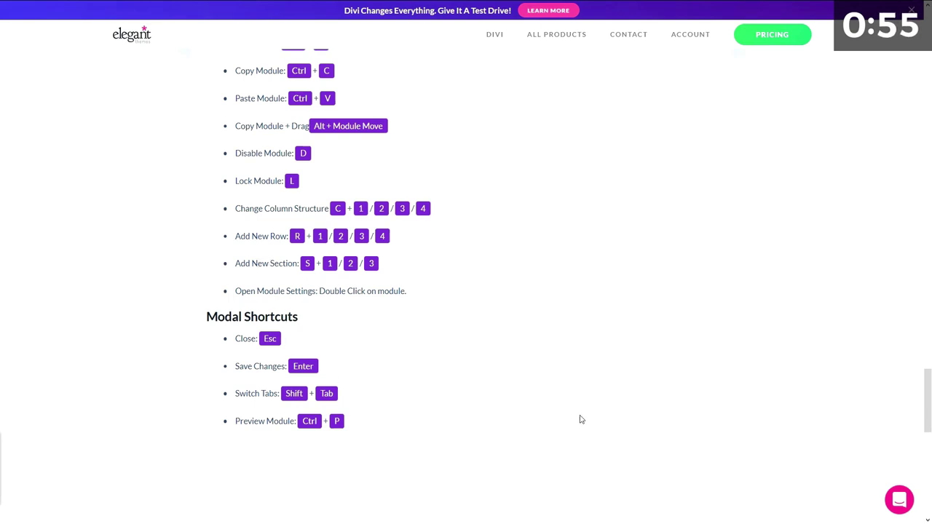
scroll(551, 233, "up", 6)
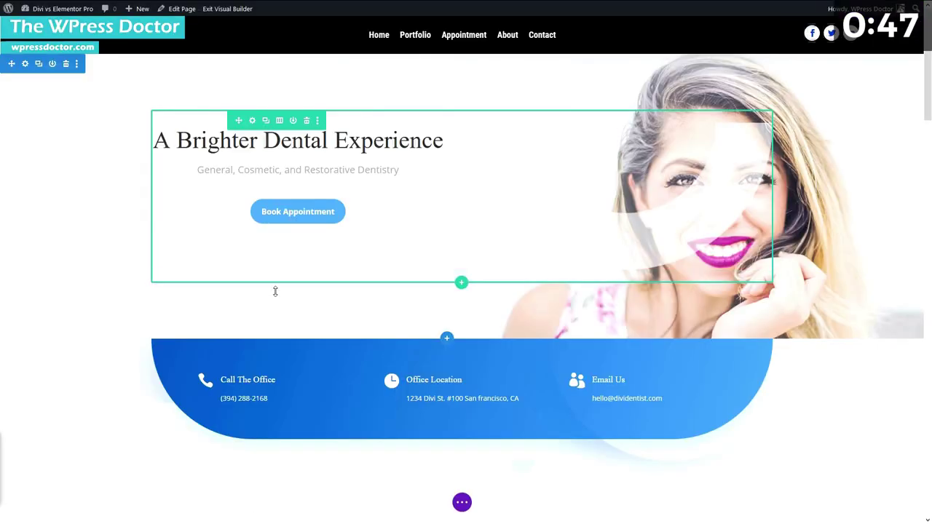
- Browse the list of site pages in Divi Quick Actions on the Appointment page
key("ctrl+space")
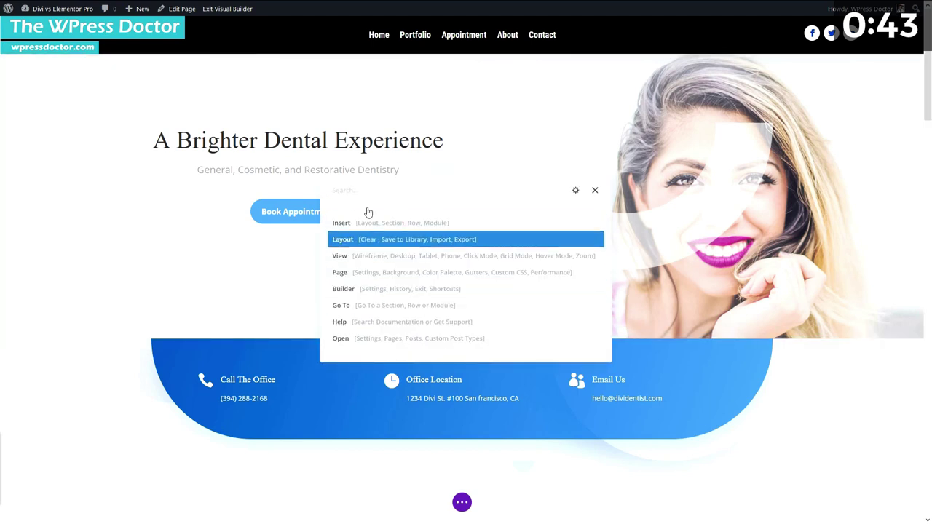
left_click(374, 340)
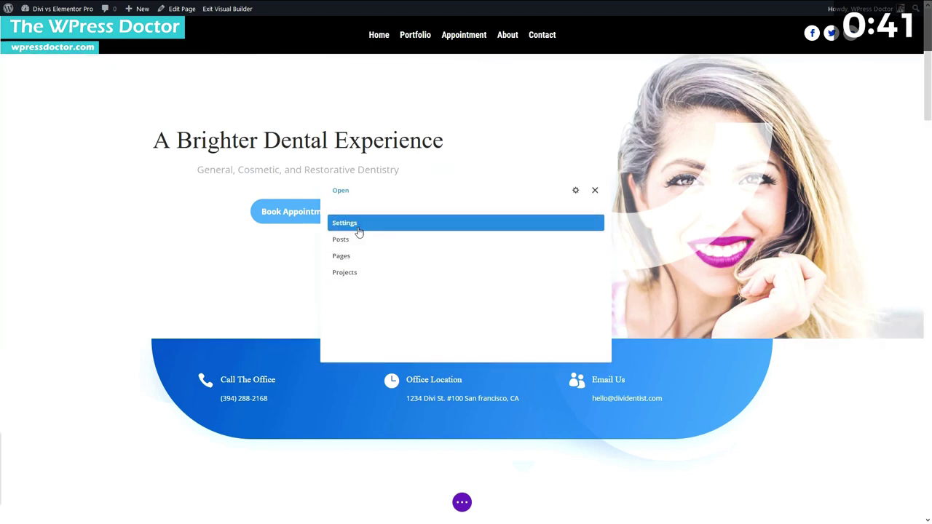
left_click(343, 256)
key("Down")
key("Down")
key("Down")
key("Down")
key("Down")
key("Down")
key("Down")
key("Down")
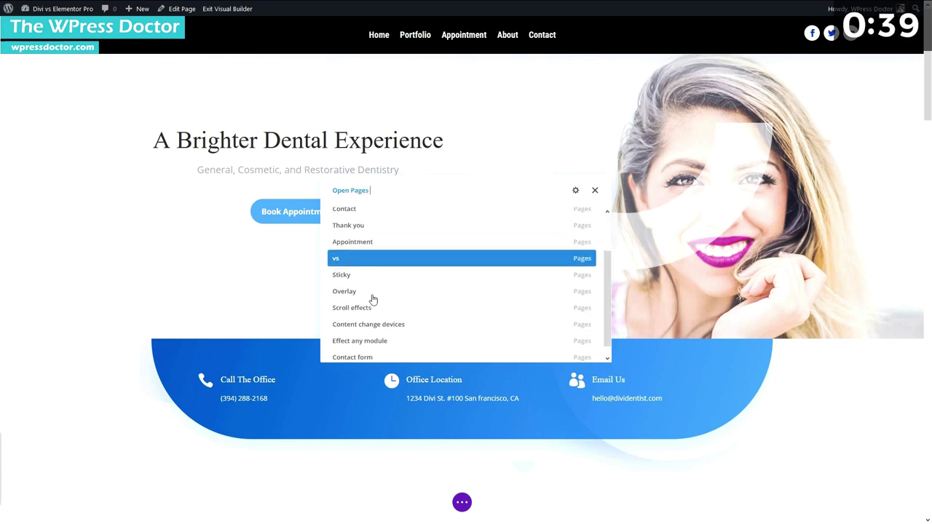
key("Up")
key("Up")
key("Up")
key("Up")
key("Up")
key("Up")
key("Up")
key("Up")
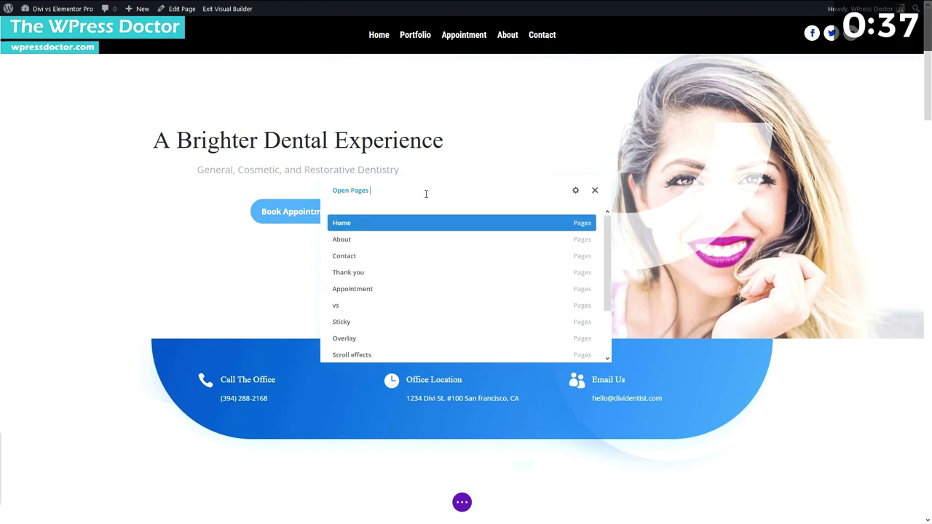
- Search Quick Actions for home and open the Home page in the visual builder
key("BackSpace")
key("BackSpace")
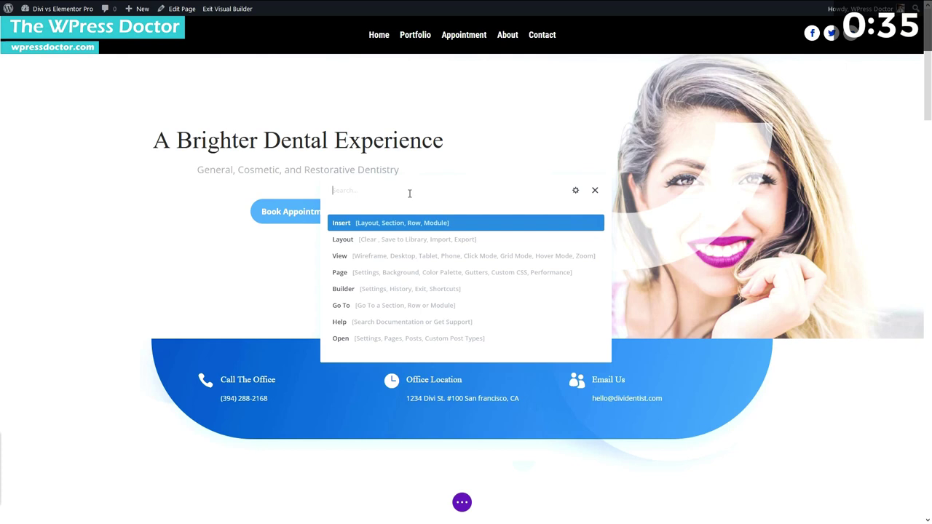
type("home")
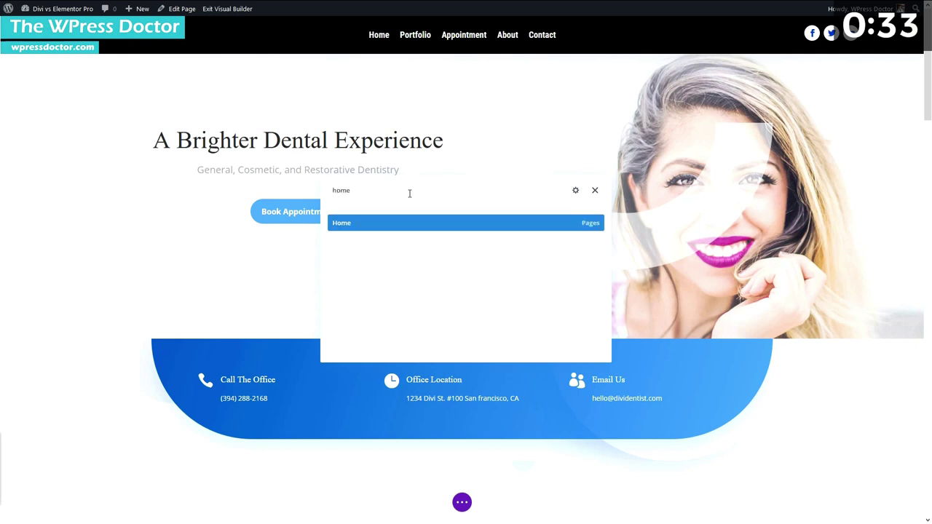
left_click(348, 230)
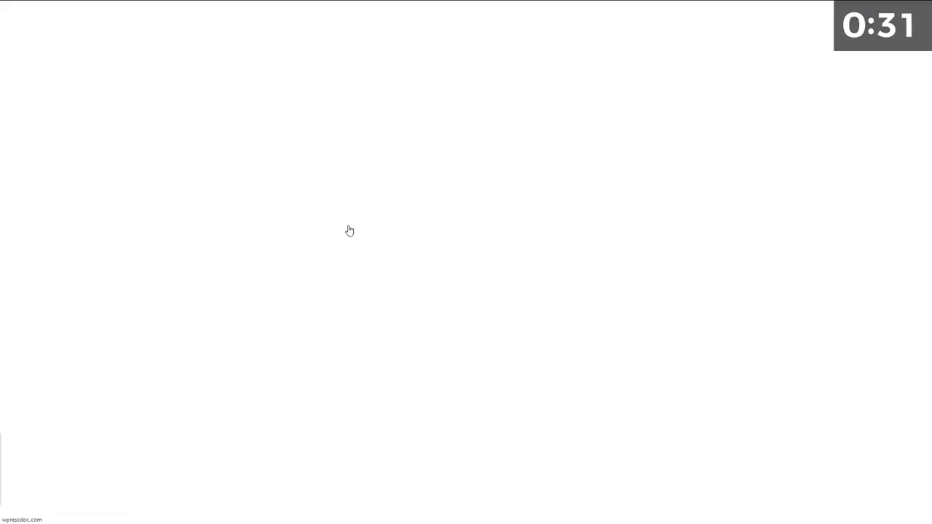
- Search Quick Actions for text and insert a Text module into the Home page
key("ctrl+space")
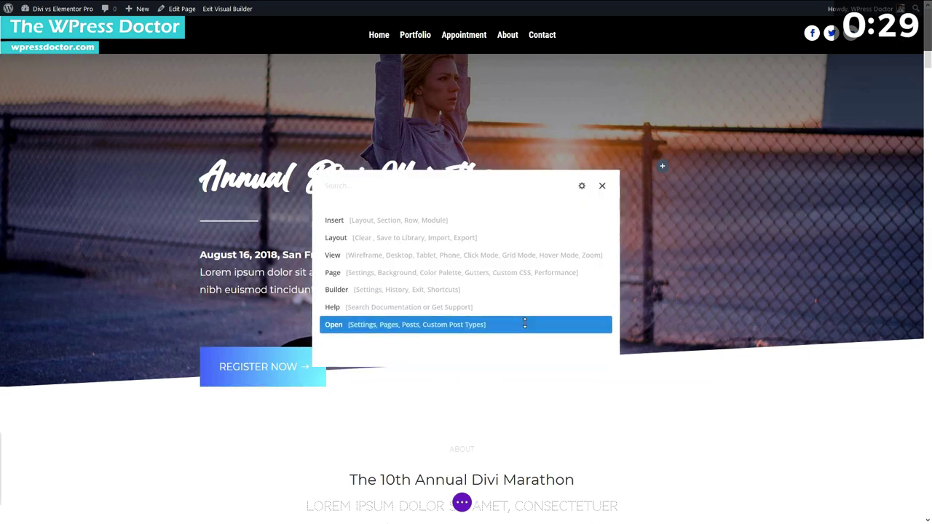
left_click(329, 190)
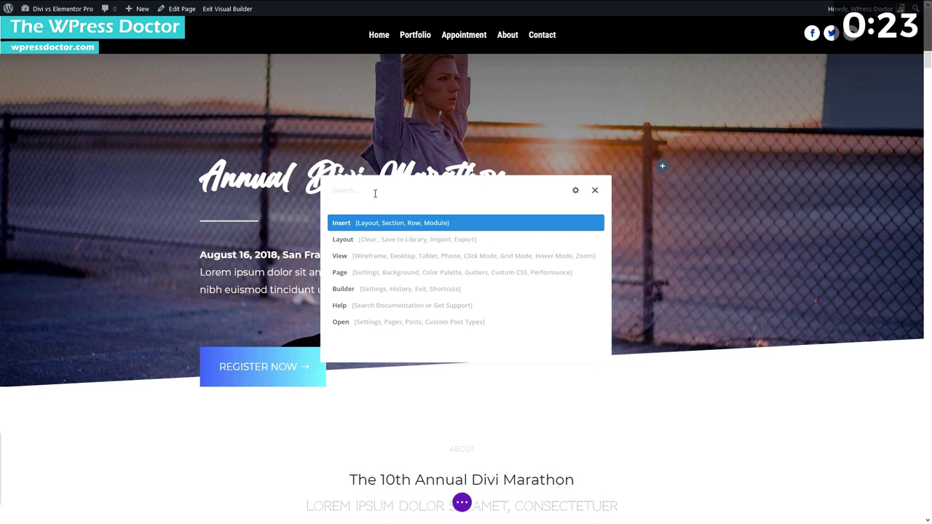
type("text")
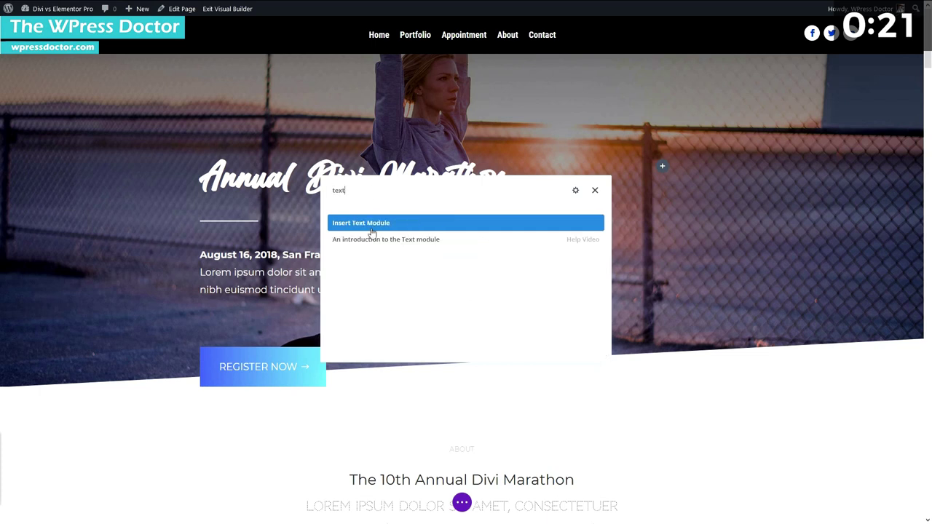
left_click(369, 228)
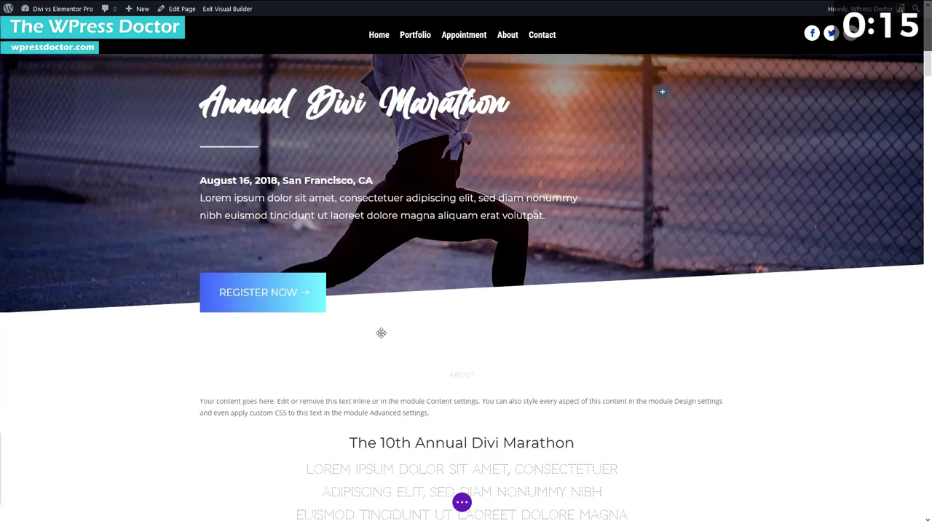
- Look up theme options in Quick Actions, clear the search, and switch the Home page to wireframe view
key("ctrl+space")
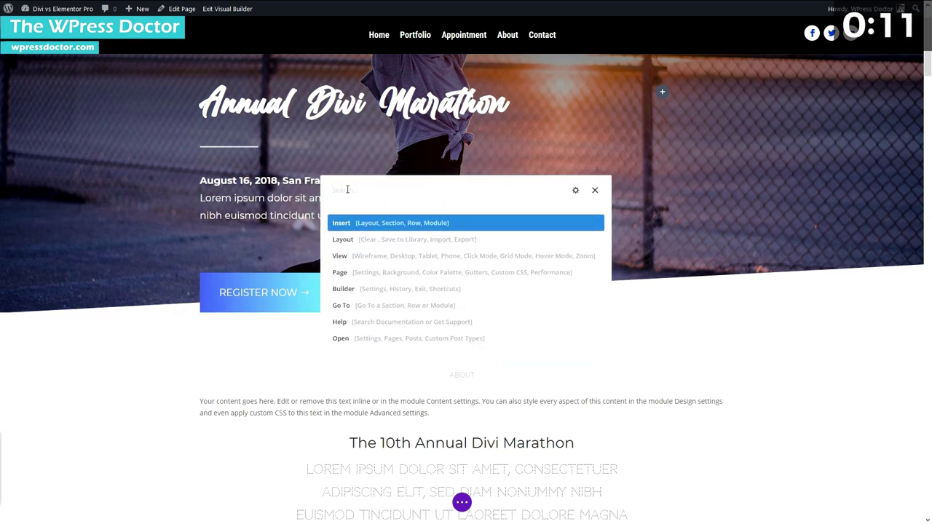
type("theme options")
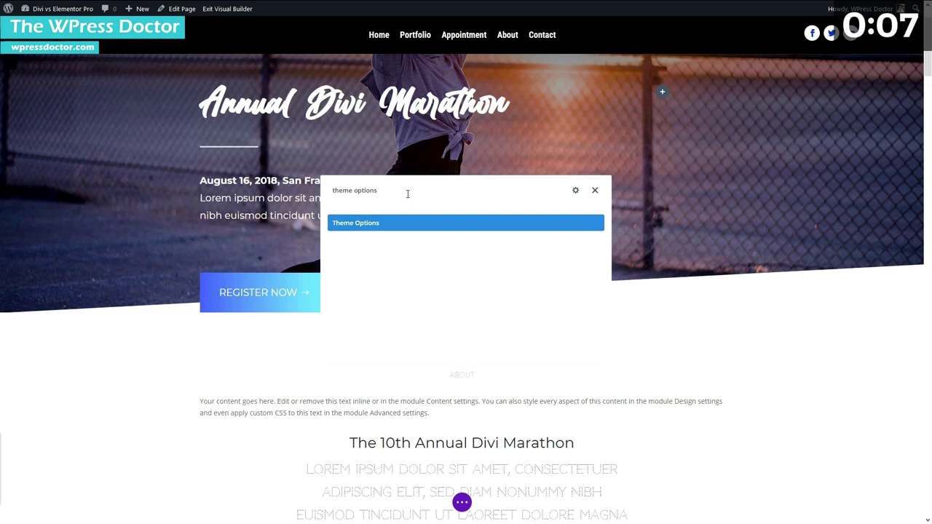
left_click_drag(397, 205, 321, 200)
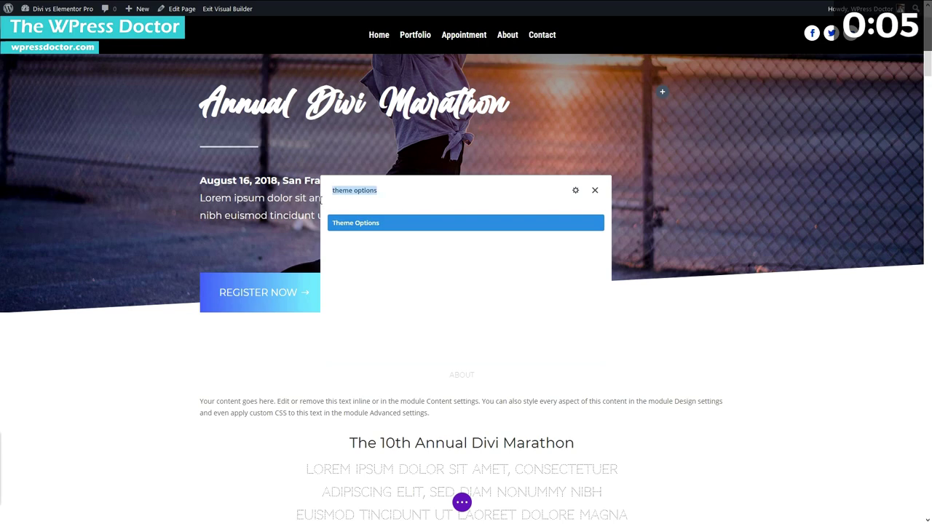
key("BackSpace")
key("ctrl+shift+w")
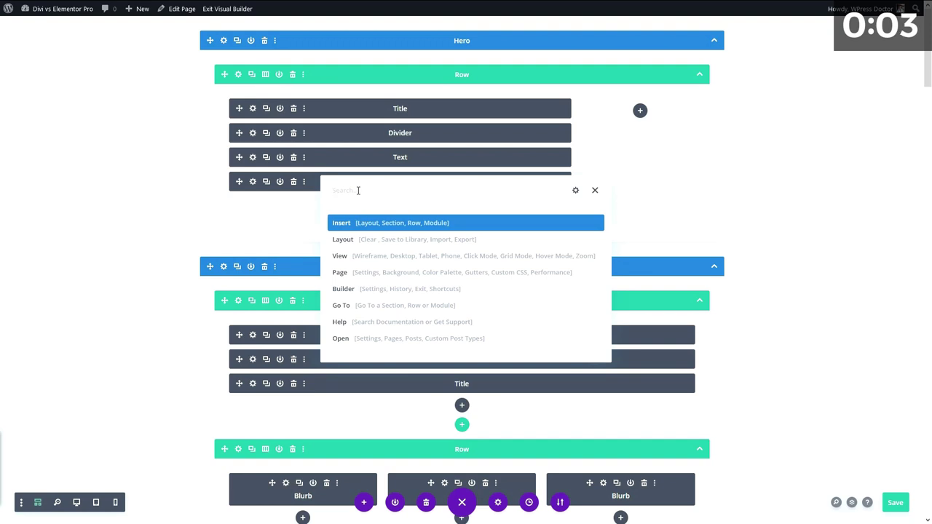